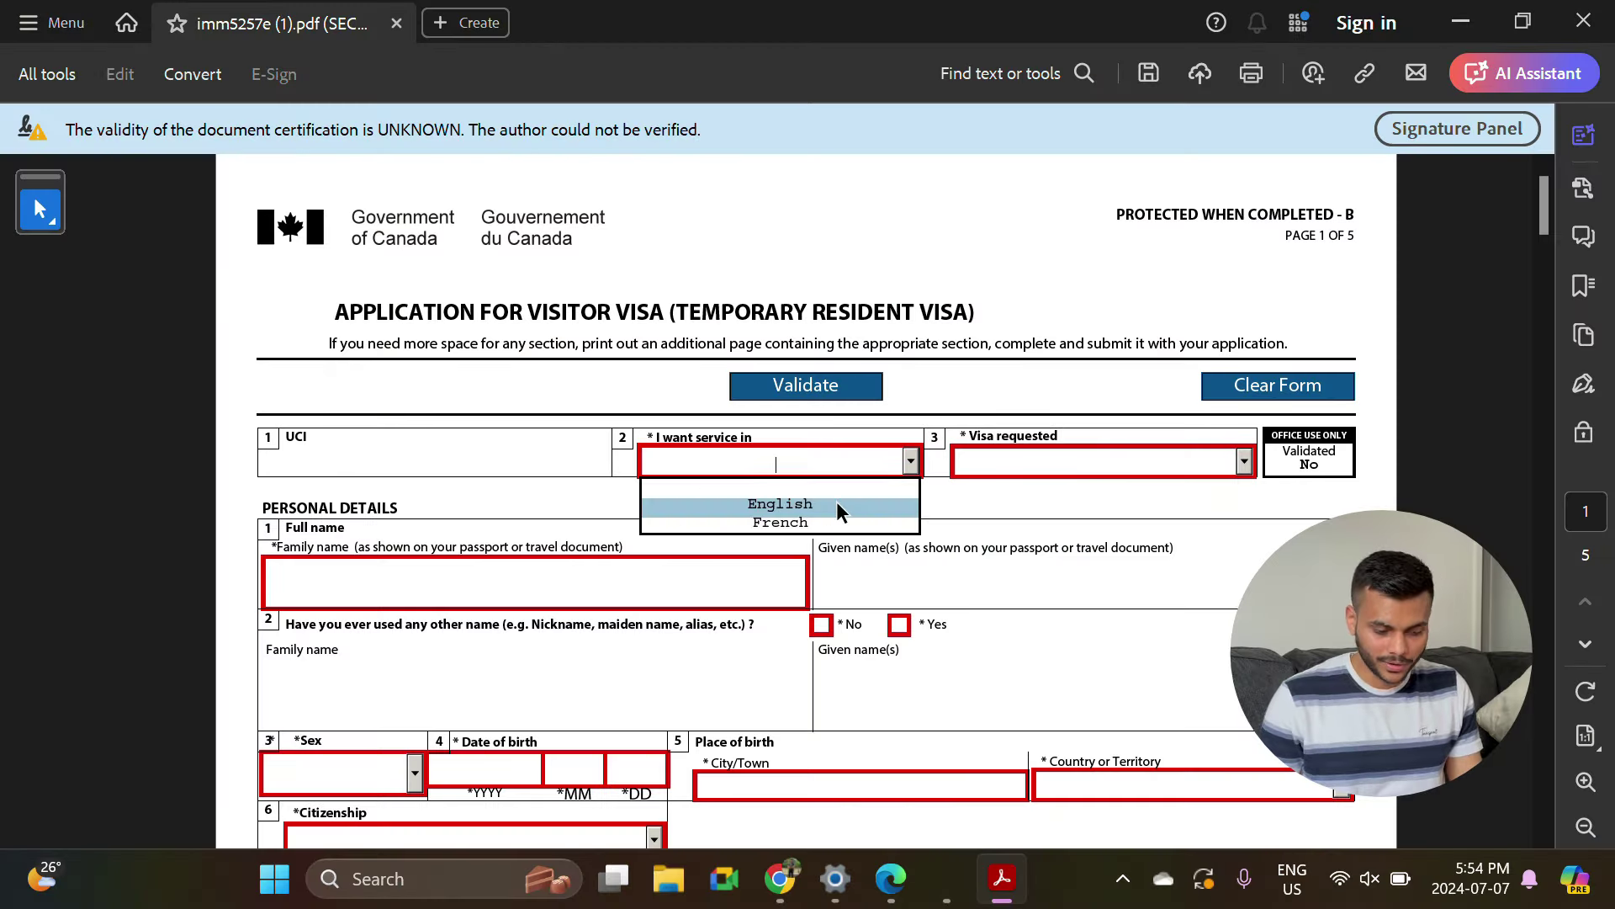
# Choose Visitor Visa as the visa requested on the IMM 5257 form.
pyautogui.click(1137, 505)
pyautogui.scroll(-2, 473, 393)
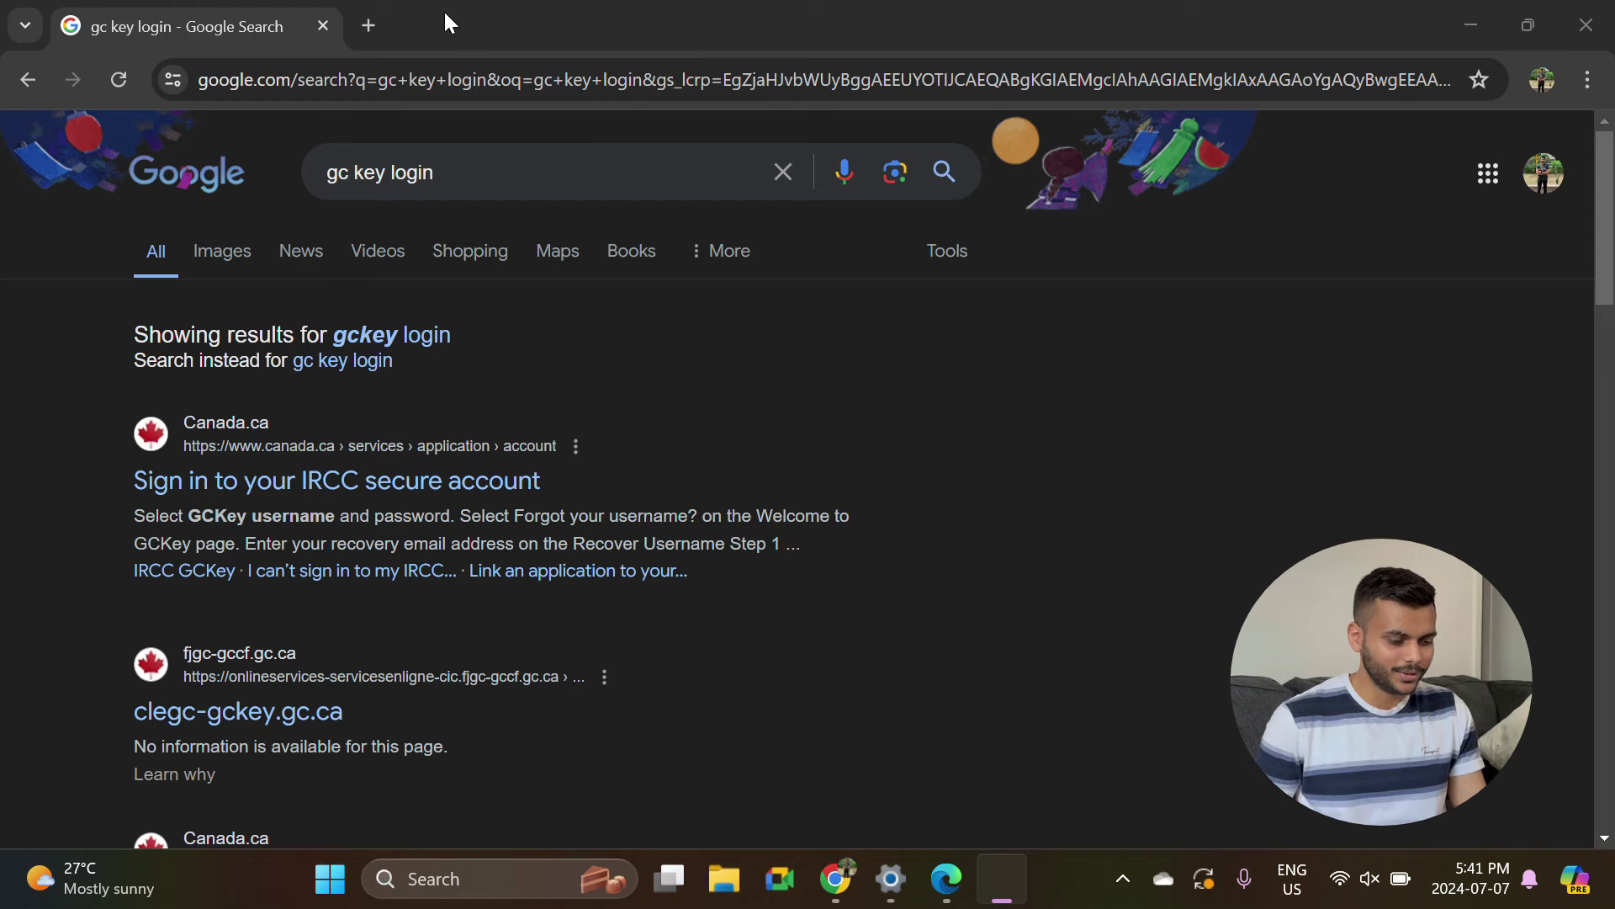
# Open the IRCC secure account sign-in page from the search results and sign in with GCKey.
pyautogui.click(572, 188)
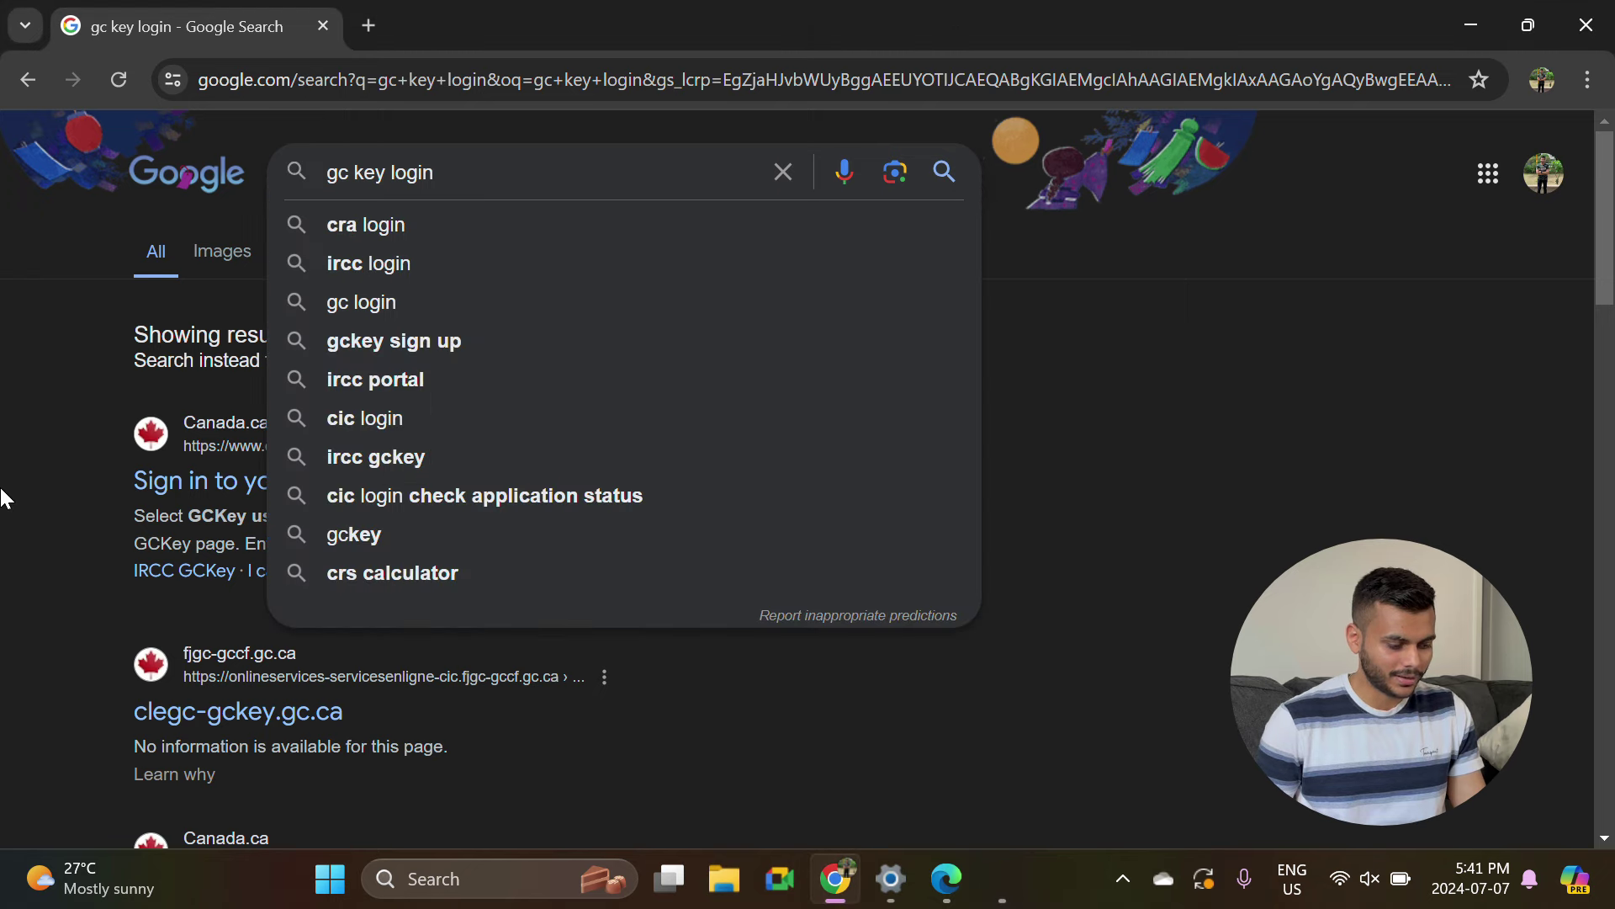
pyautogui.click(25, 472)
pyautogui.click(317, 473)
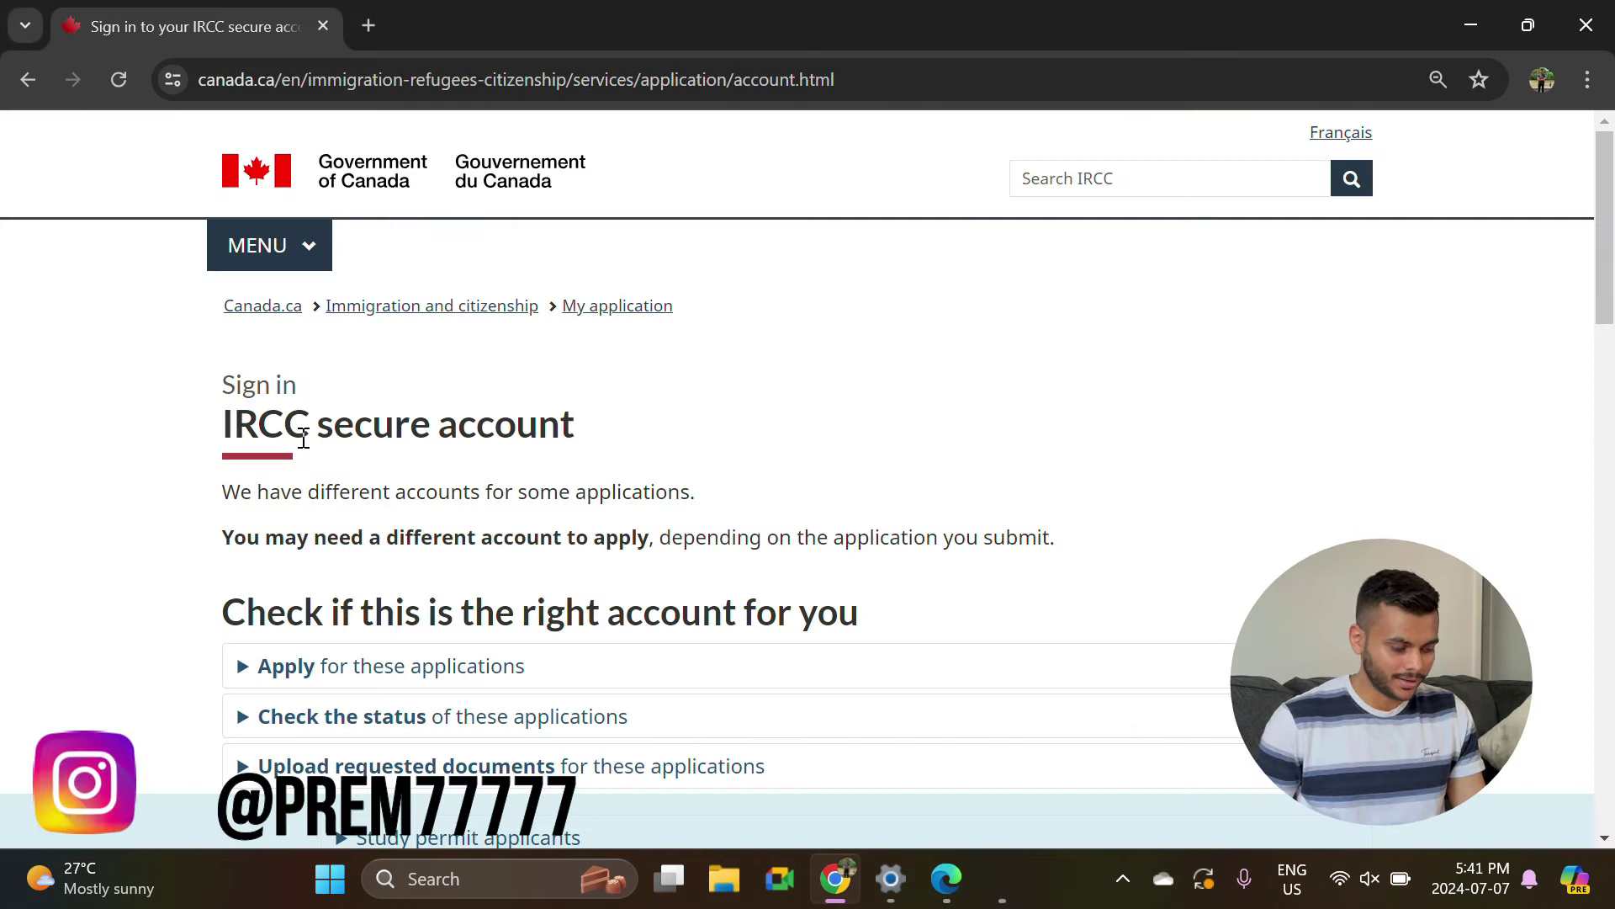
pyautogui.scroll(-8, 328, 451)
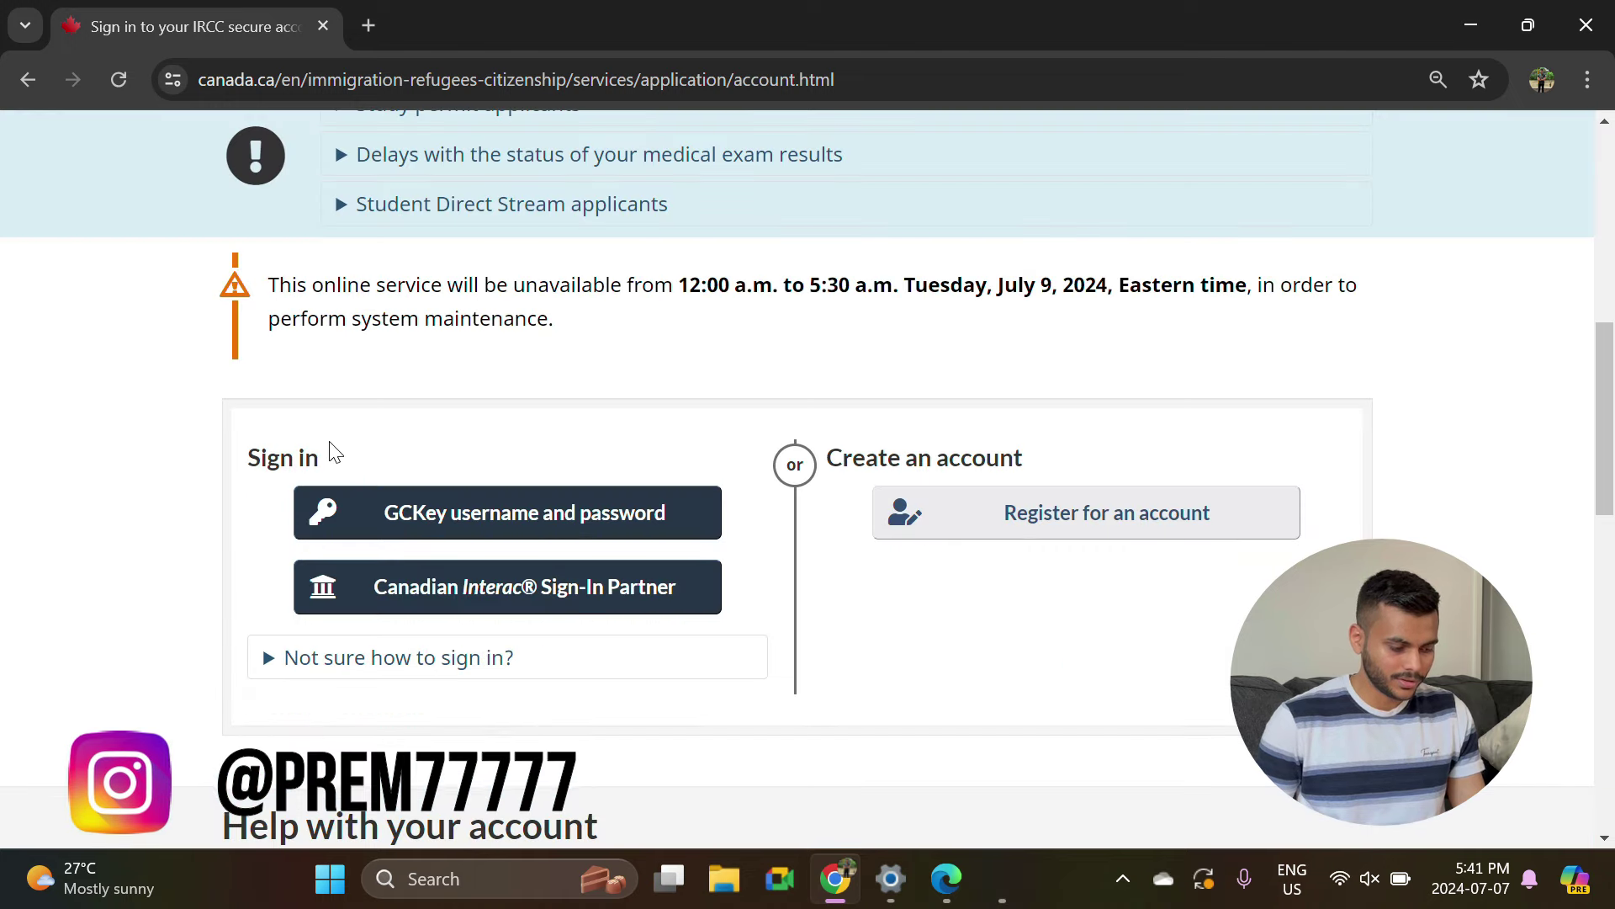
pyautogui.click(475, 513)
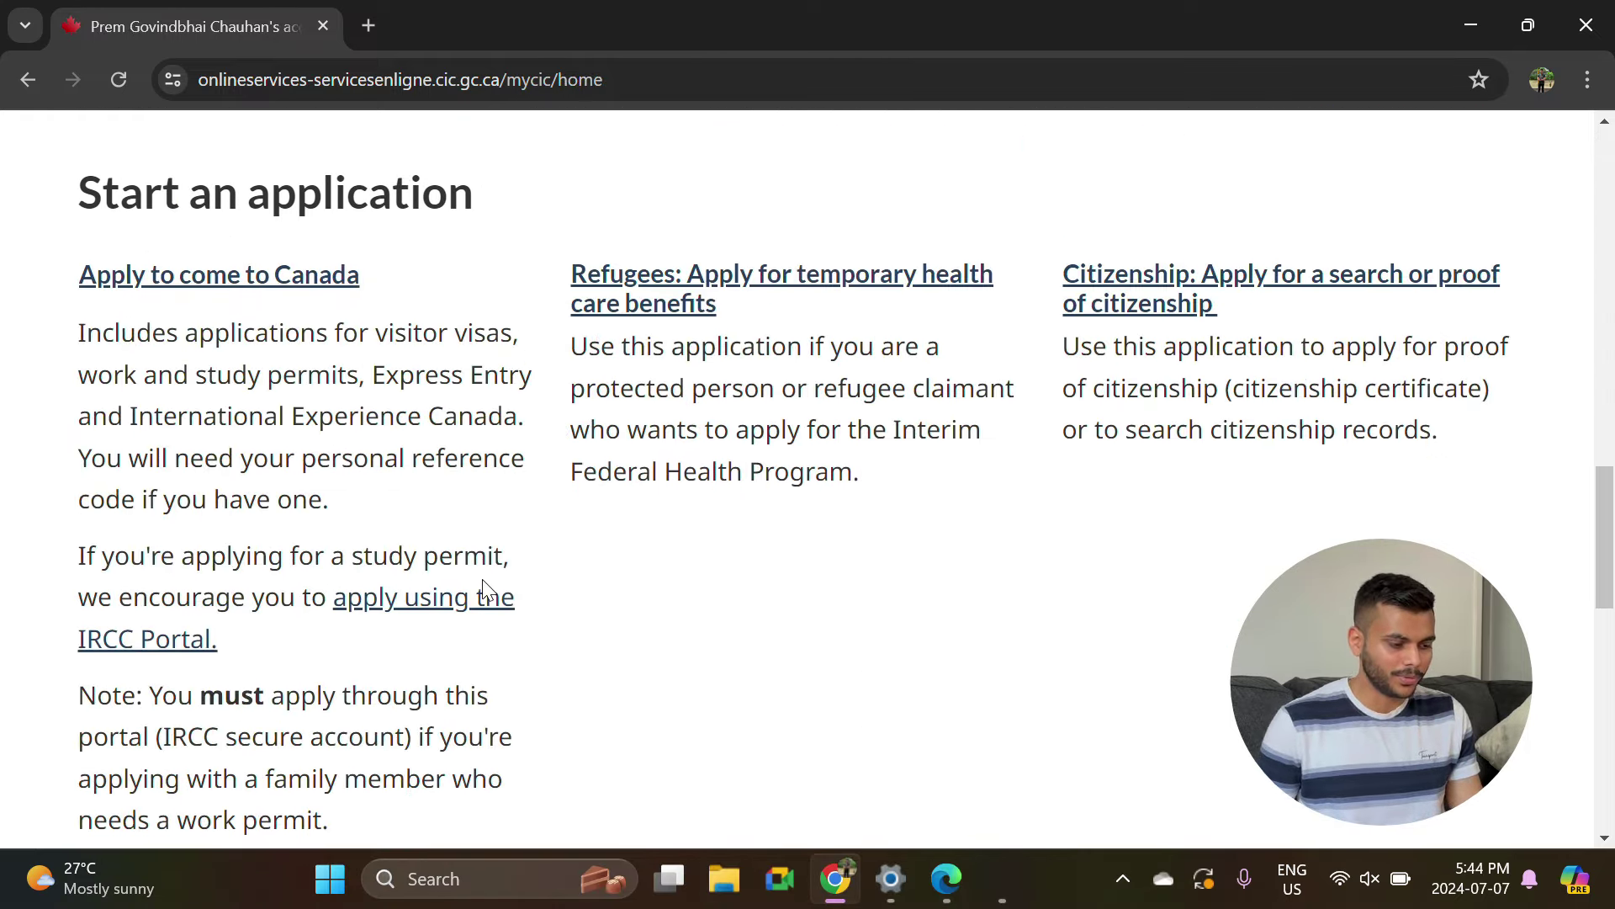
# Start an Apply to come to Canada eligibility check for a visitor visa, study or work permit.
pyautogui.click(234, 276)
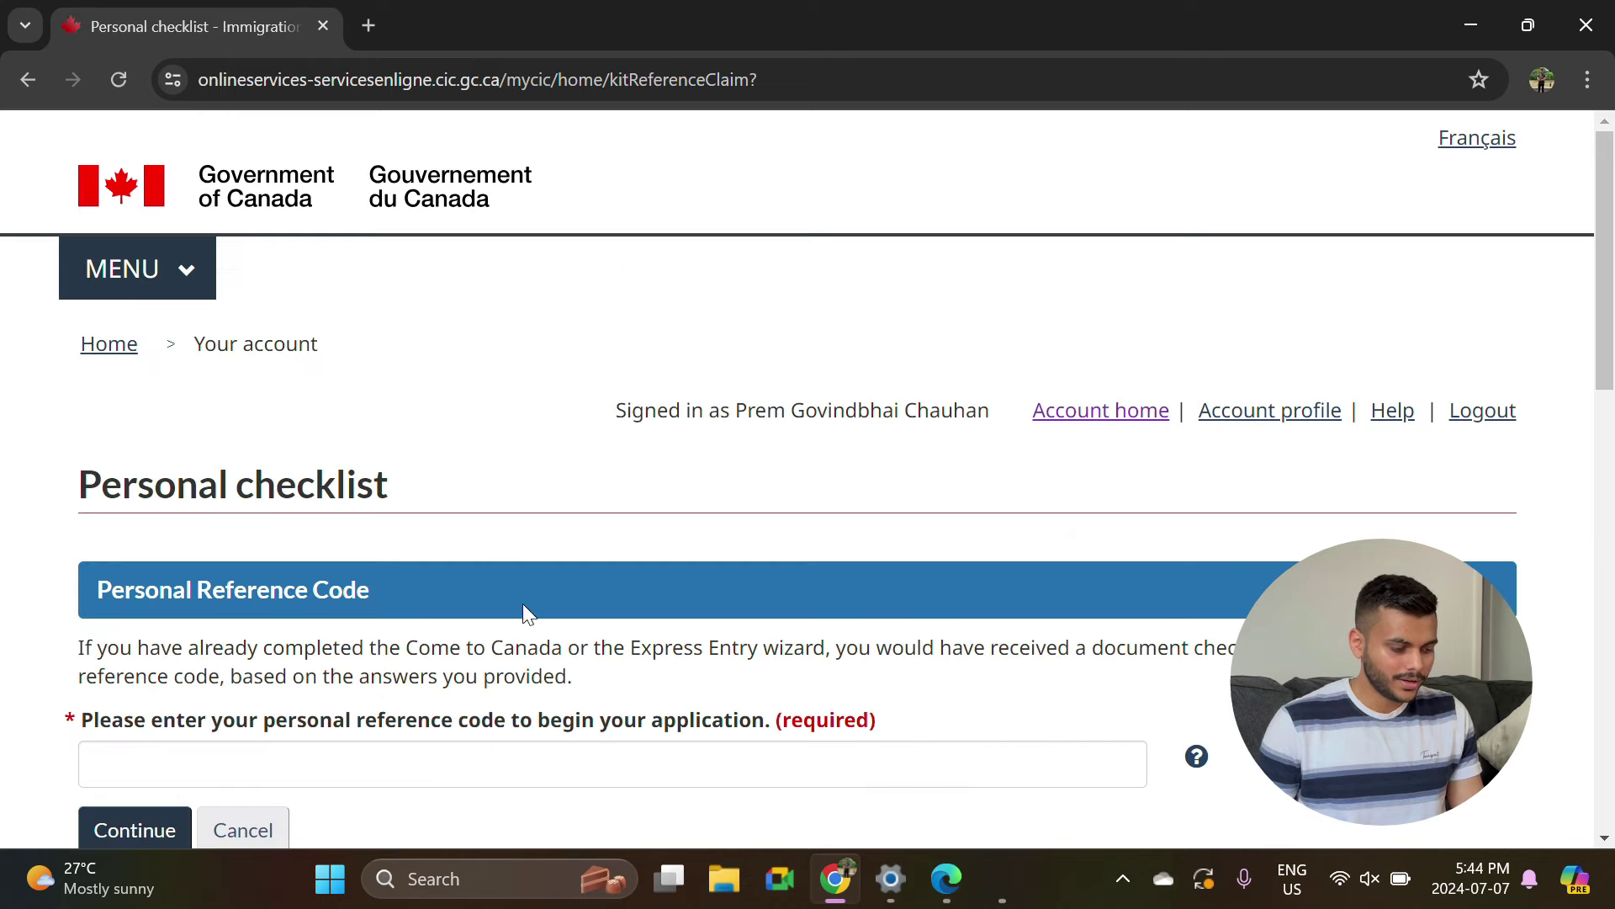
pyautogui.scroll(-3, 532, 665)
pyautogui.scroll(-2, 345, 522)
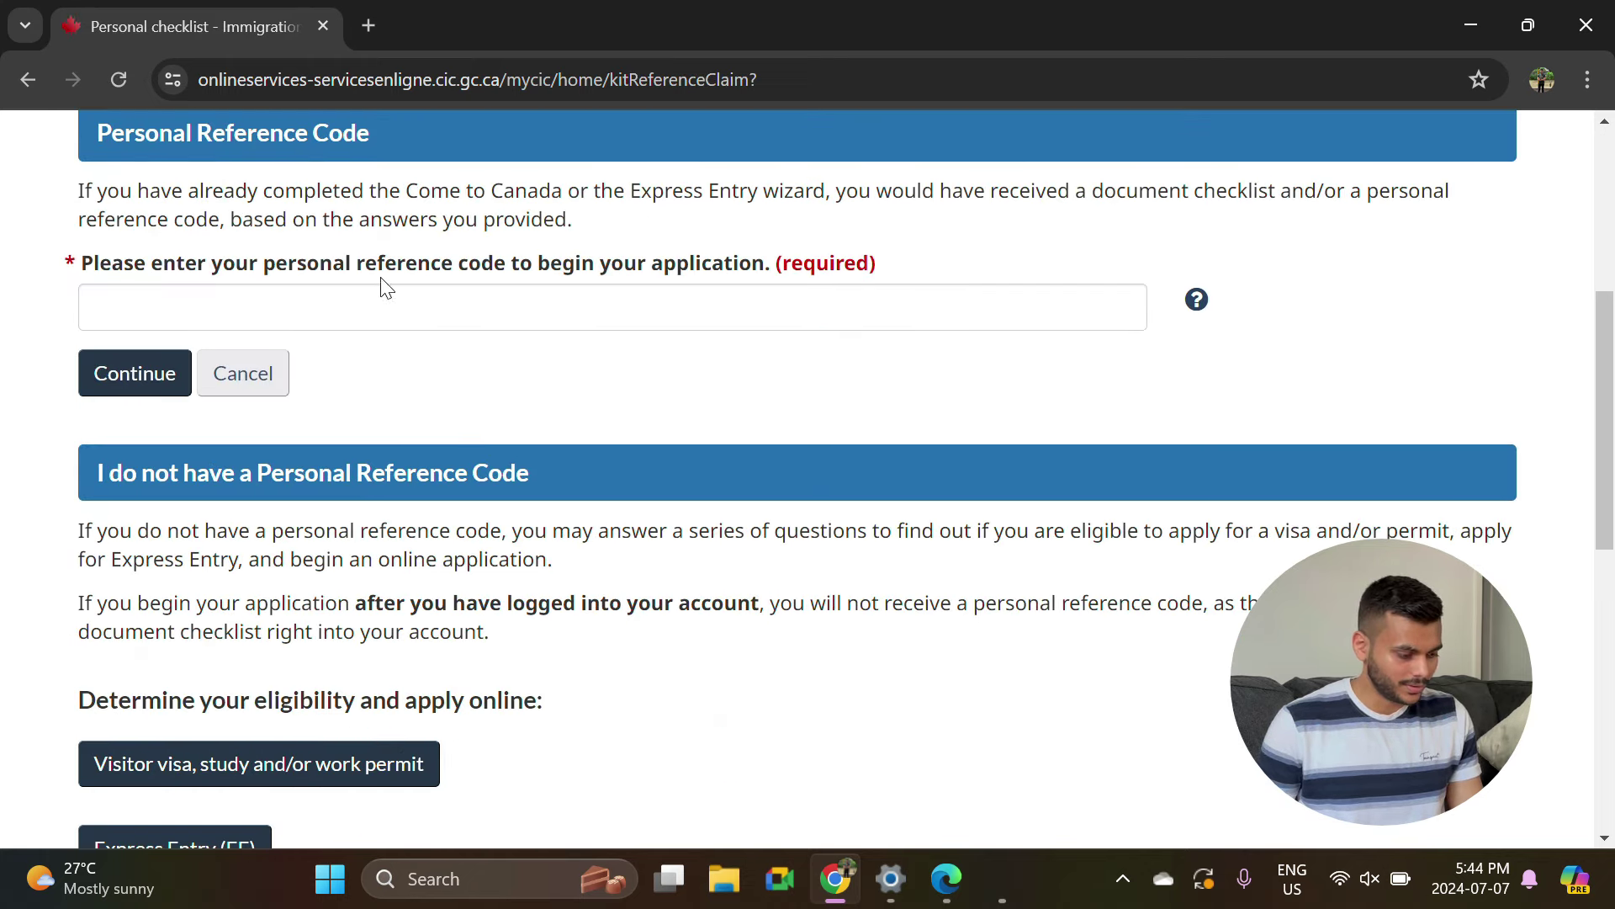
pyautogui.scroll(-5, 555, 277)
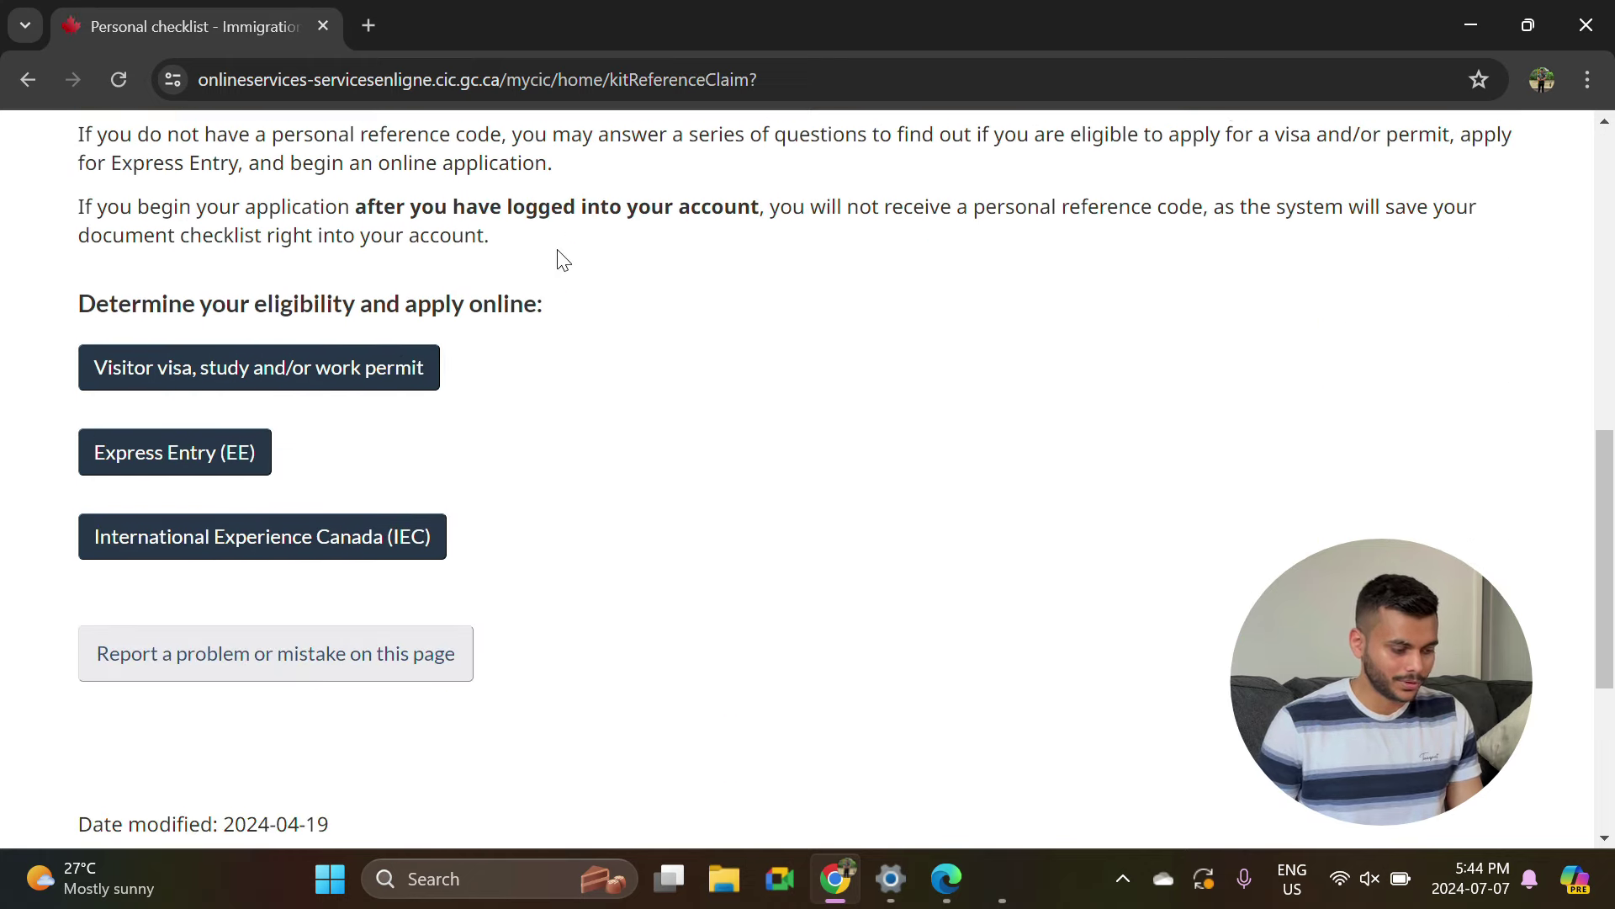
pyautogui.click(323, 376)
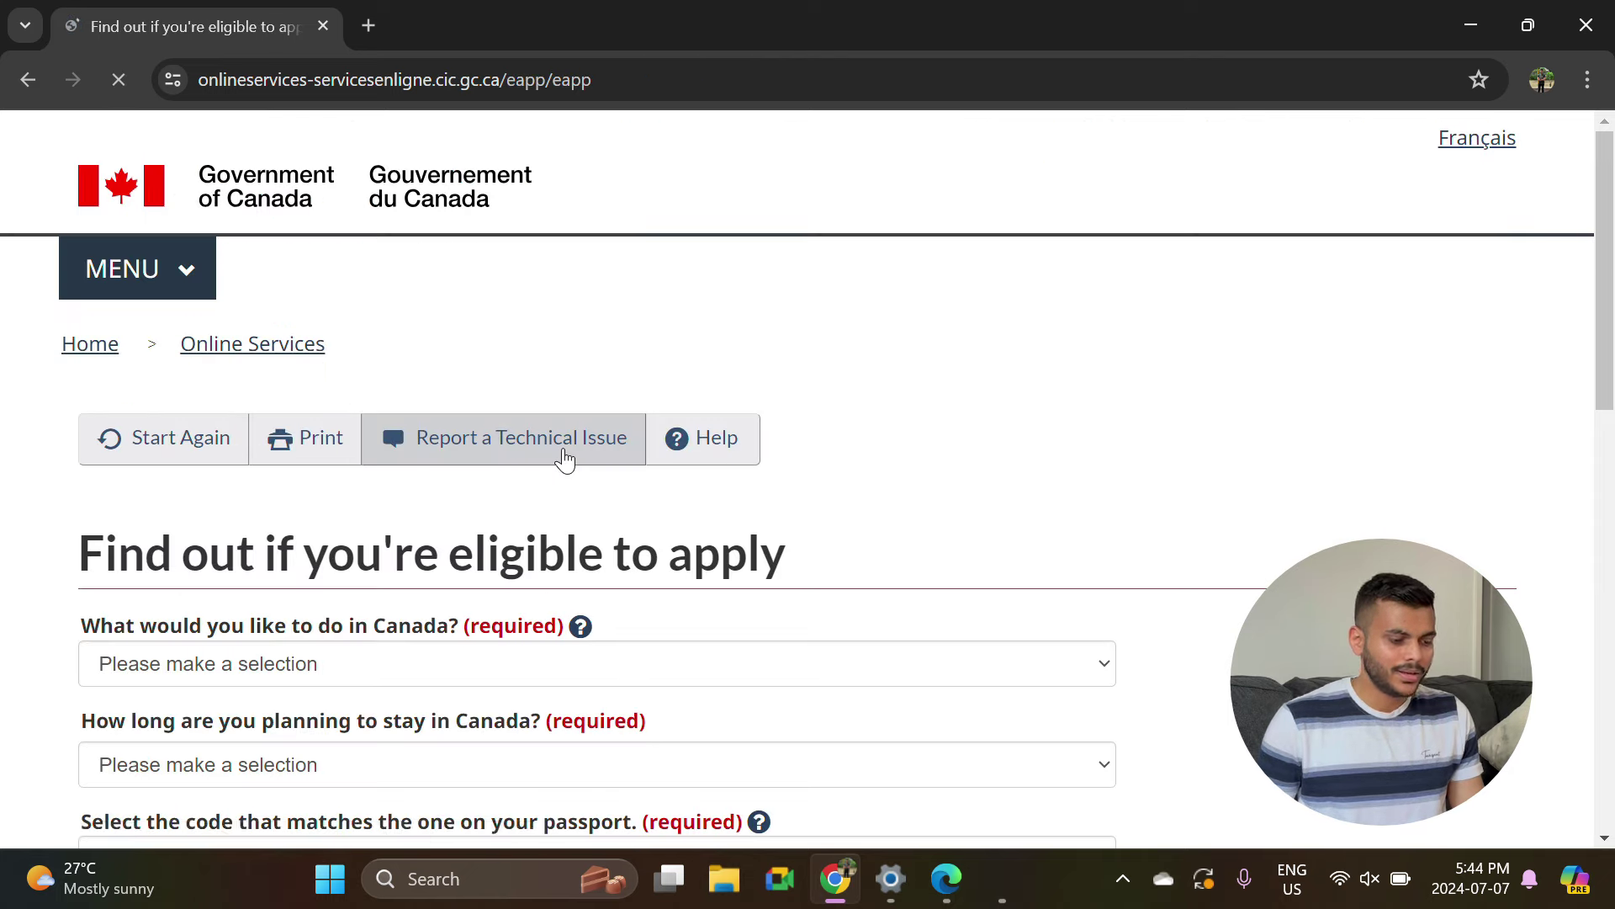
pyautogui.scroll(-5, 555, 455)
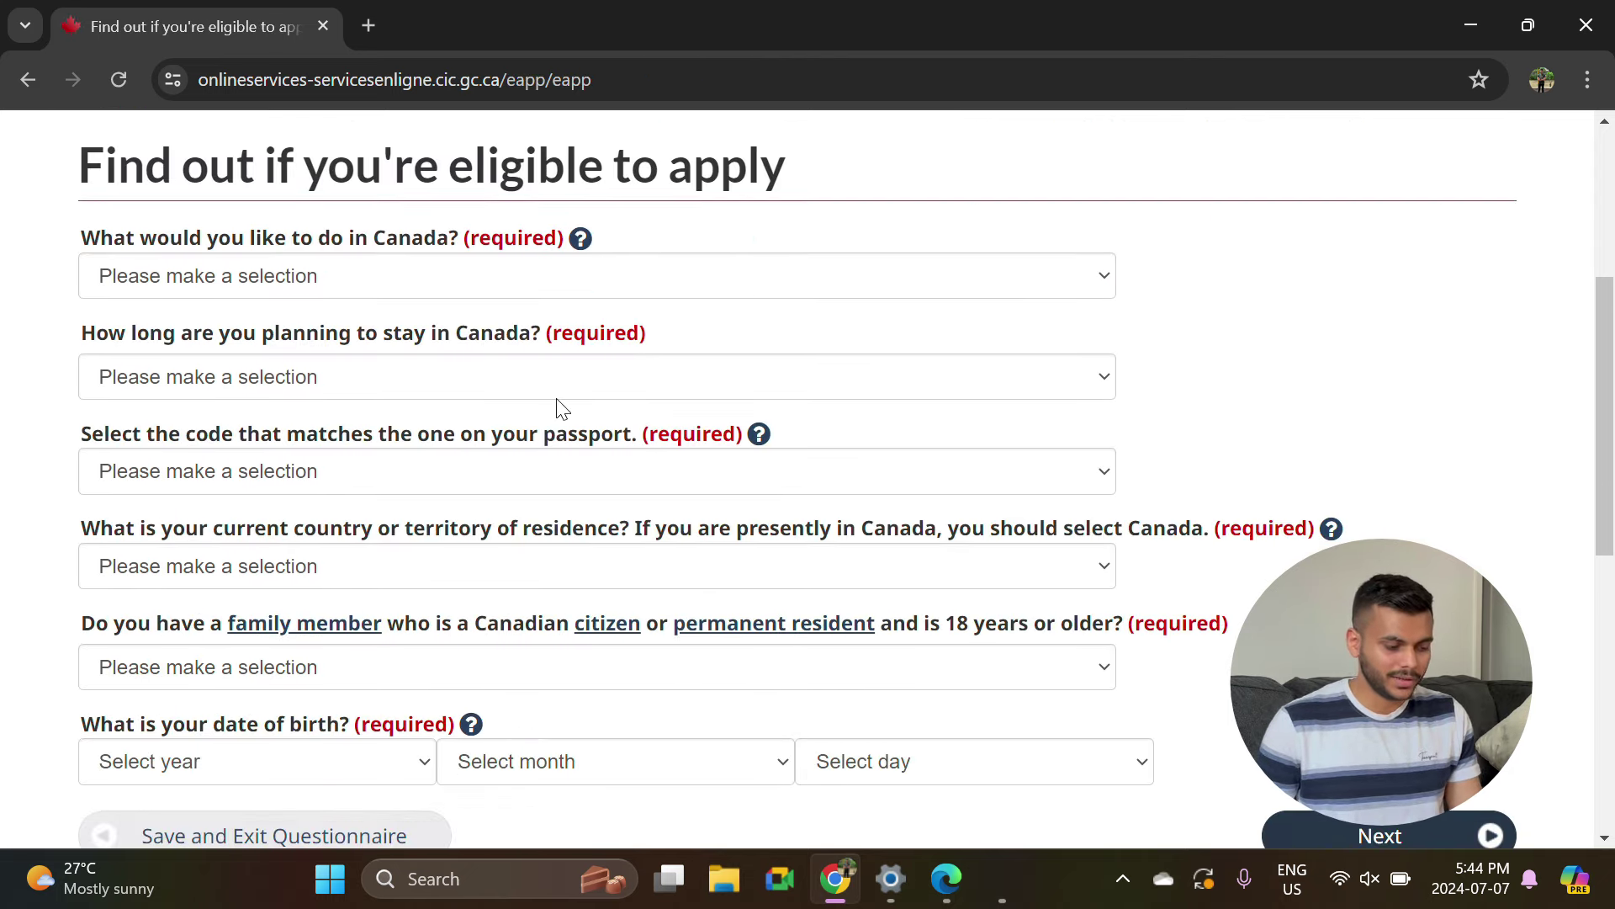
# Set stay to more than 6 months, passport code IND and residence Canada.
pyautogui.scroll(-1, 559, 407)
pyautogui.scroll(2, 559, 407)
pyautogui.click(281, 353)
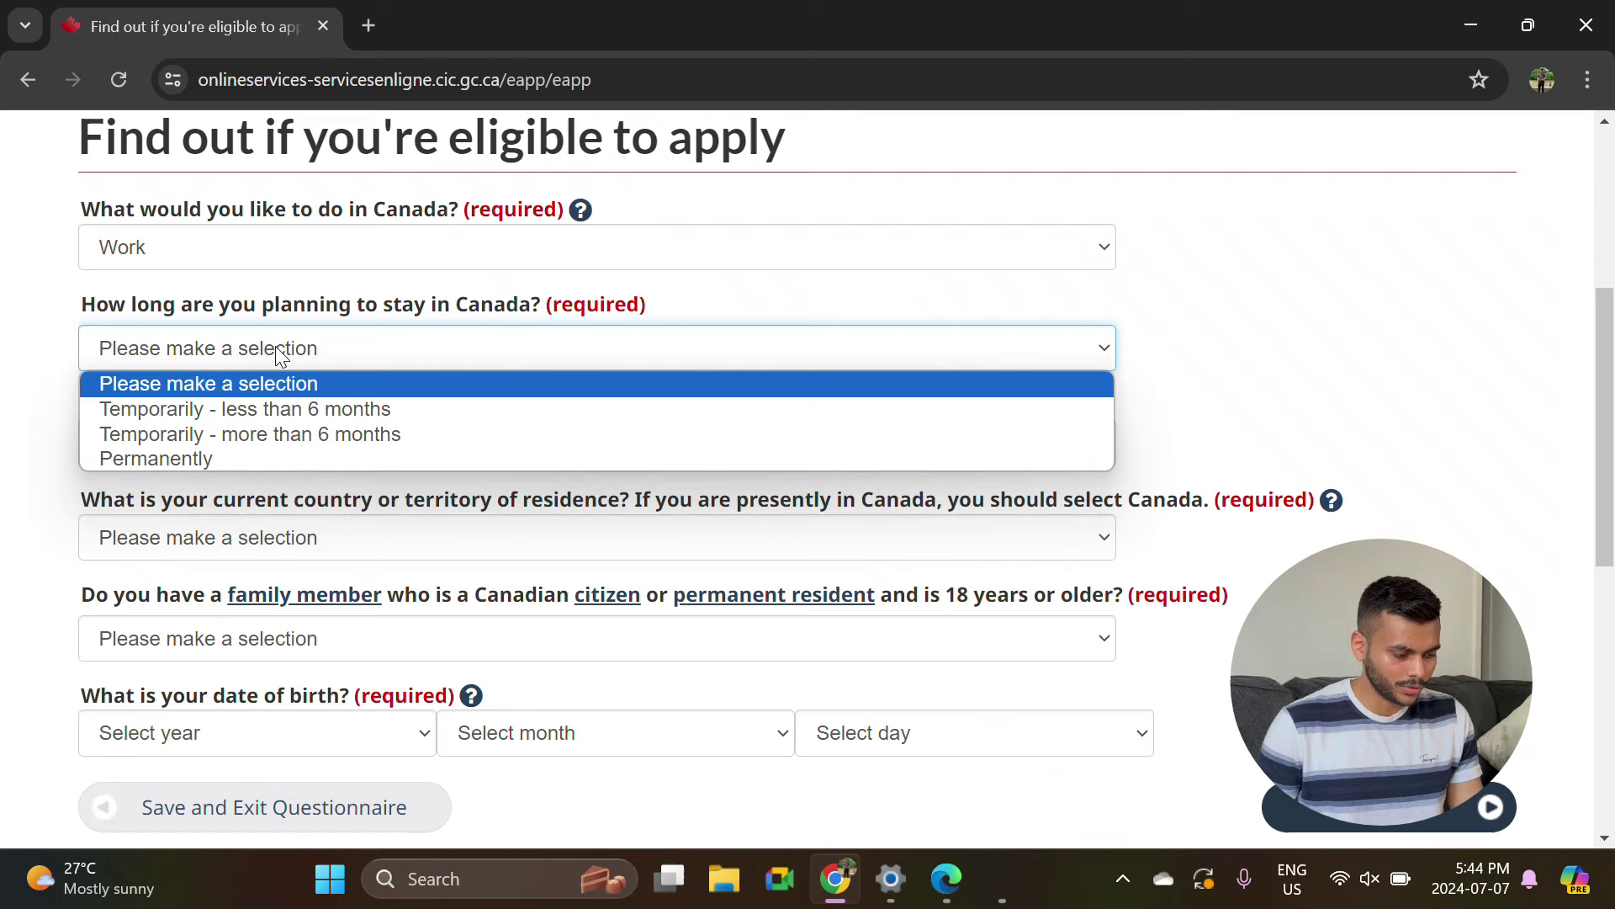
pyautogui.click(250, 434)
pyautogui.click(245, 440)
pyautogui.write('ind')
pyautogui.press('Return')
pyautogui.scroll(-1, 245, 476)
pyautogui.click(231, 478)
pyautogui.write('canada')
pyautogui.press('Return')
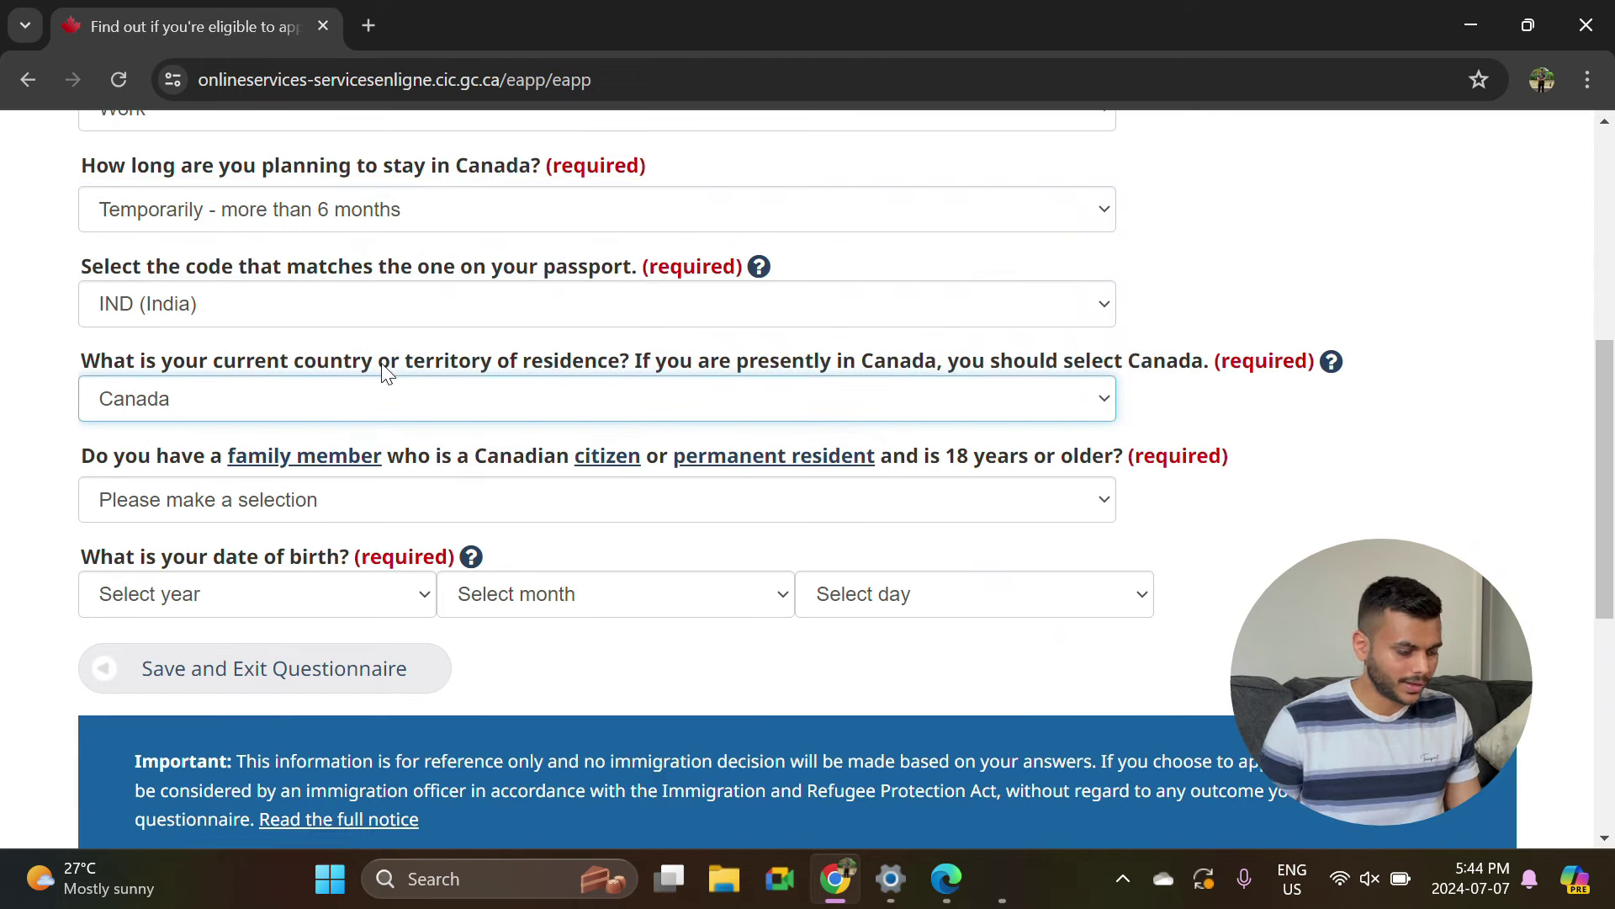
pyautogui.scroll(-1, 380, 377)
pyautogui.click(380, 477)
pyautogui.click(210, 559)
pyautogui.click(253, 571)
pyautogui.click(163, 477)
pyautogui.click(589, 571)
pyautogui.click(589, 359)
pyautogui.click(967, 571)
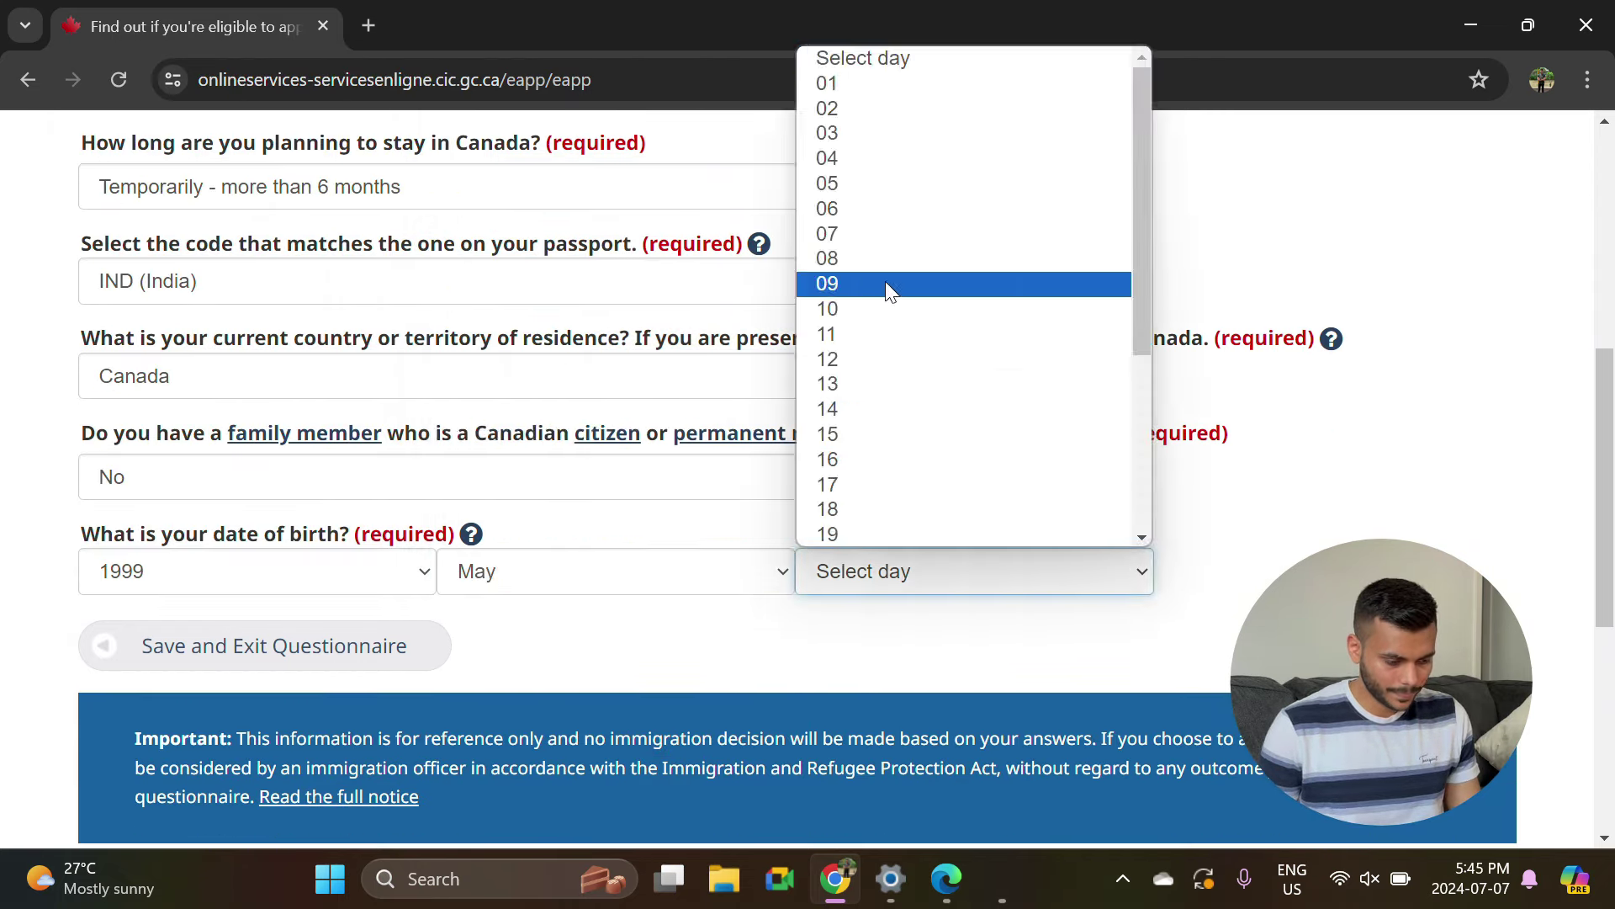
pyautogui.click(886, 284)
pyautogui.scroll(2, 1457, 515)
pyautogui.scroll(-2, 1457, 515)
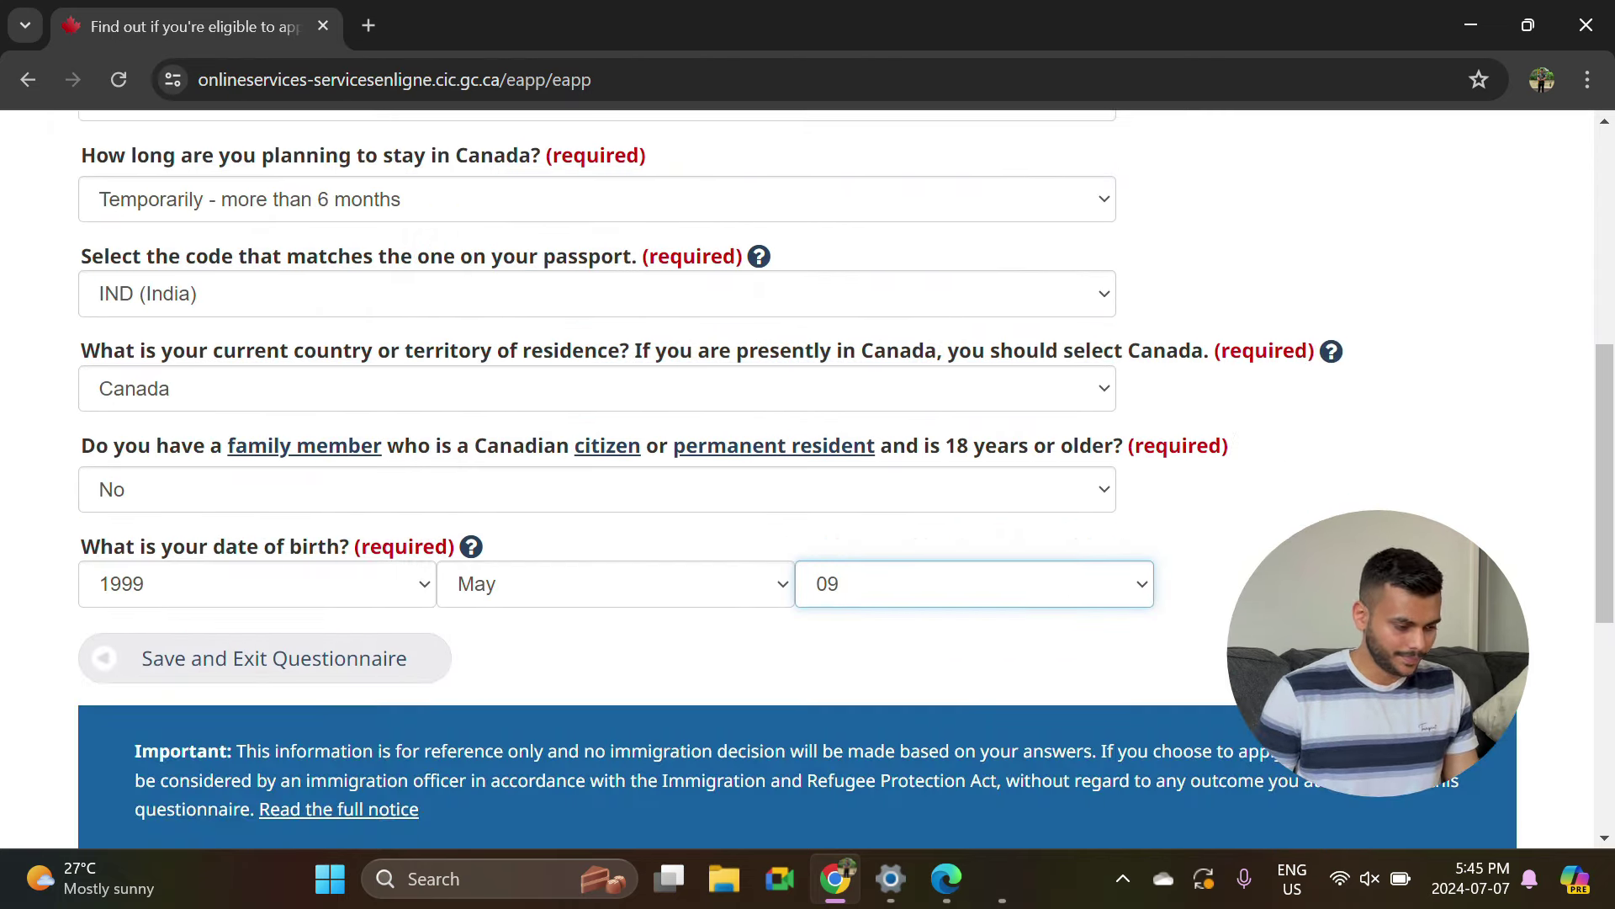
# Answer No to US permanent residency and choose Worker as current immigration status.
pyautogui.click(1389, 658)
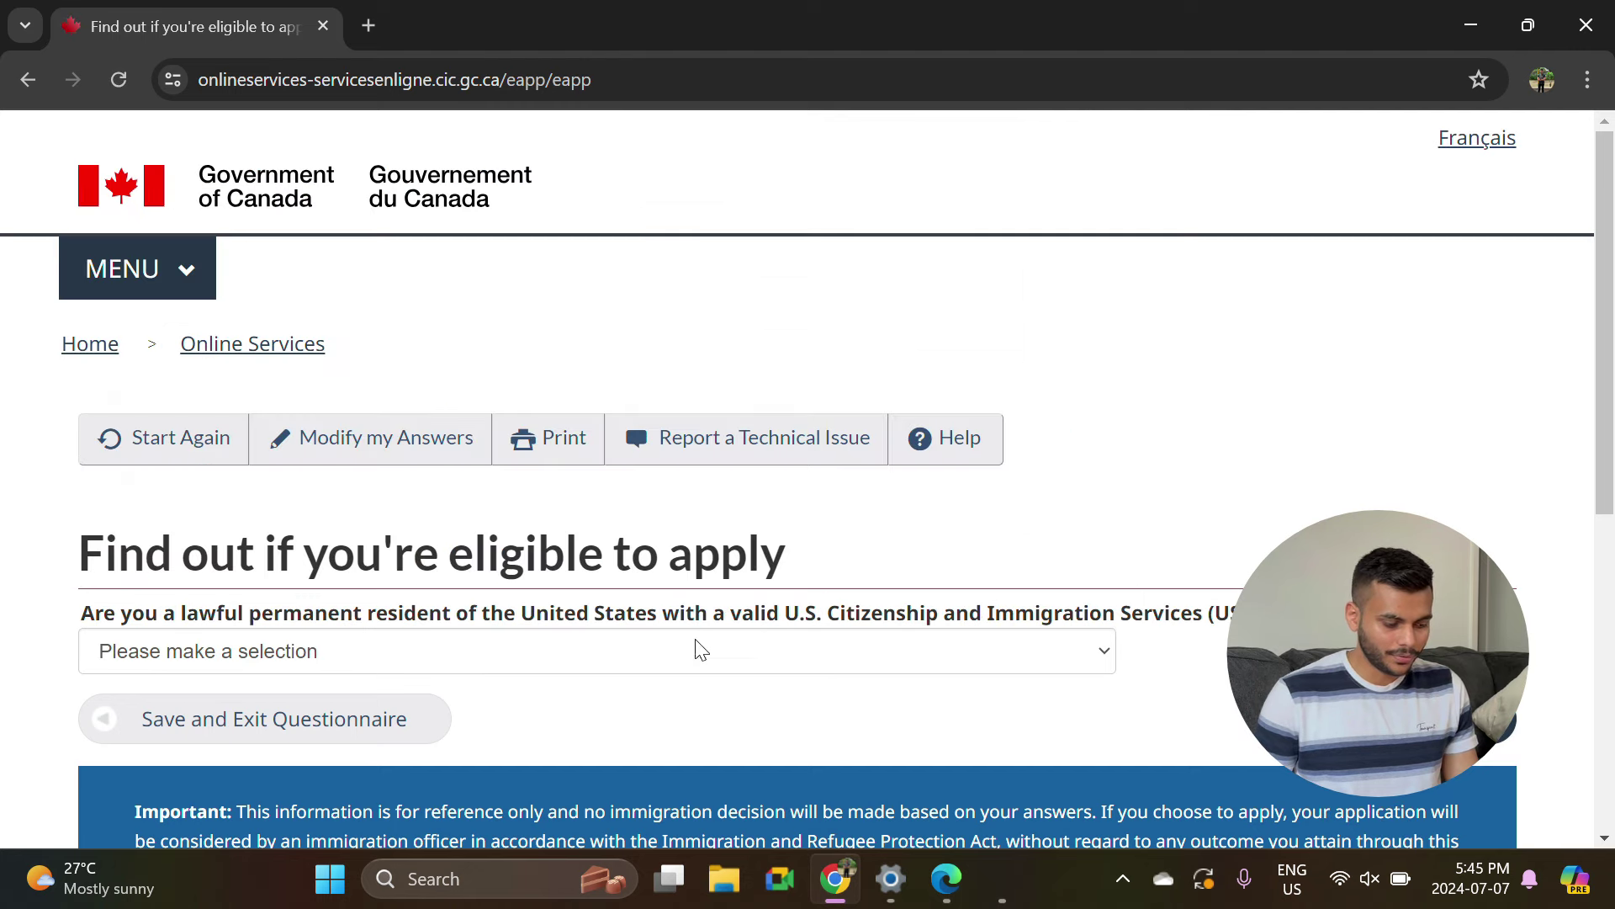
pyautogui.click(558, 659)
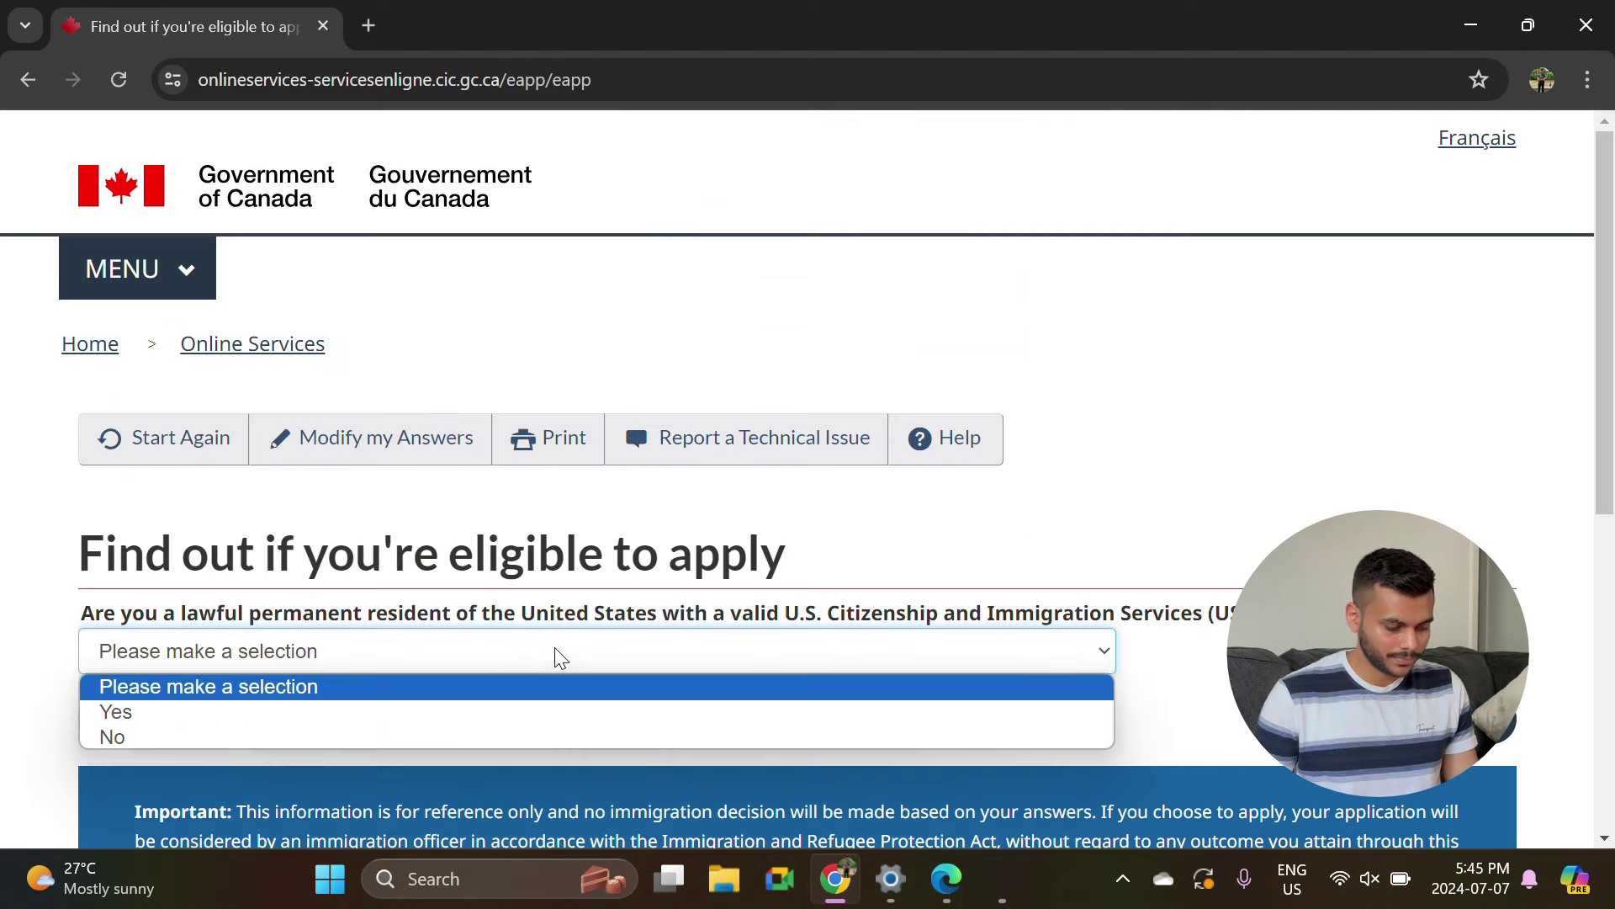
pyautogui.click(397, 740)
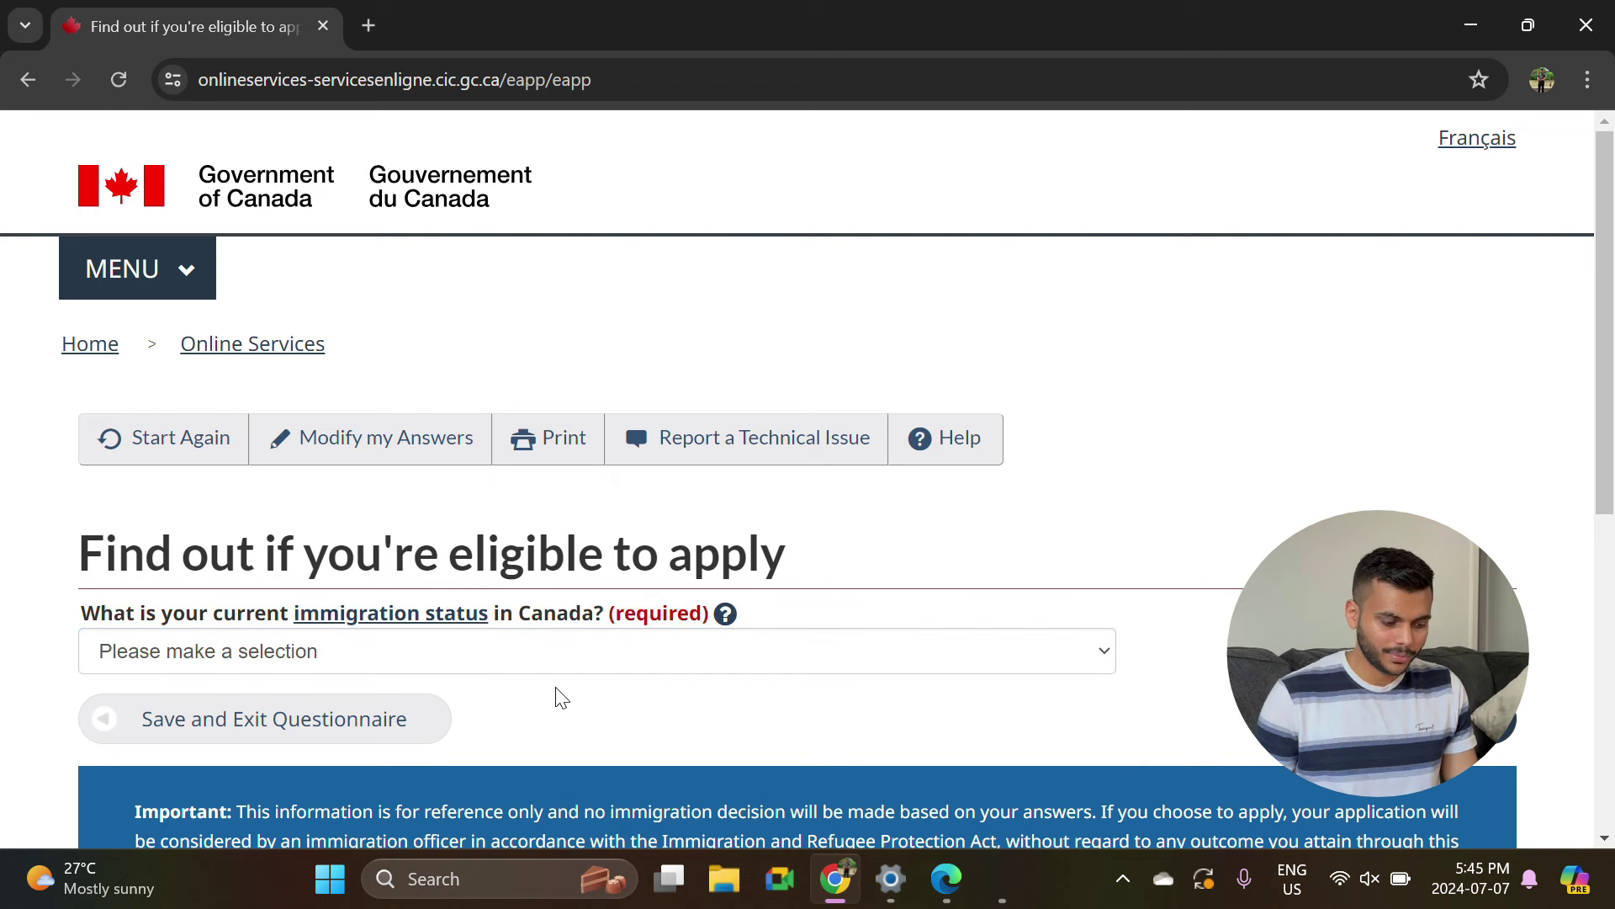
pyautogui.click(405, 656)
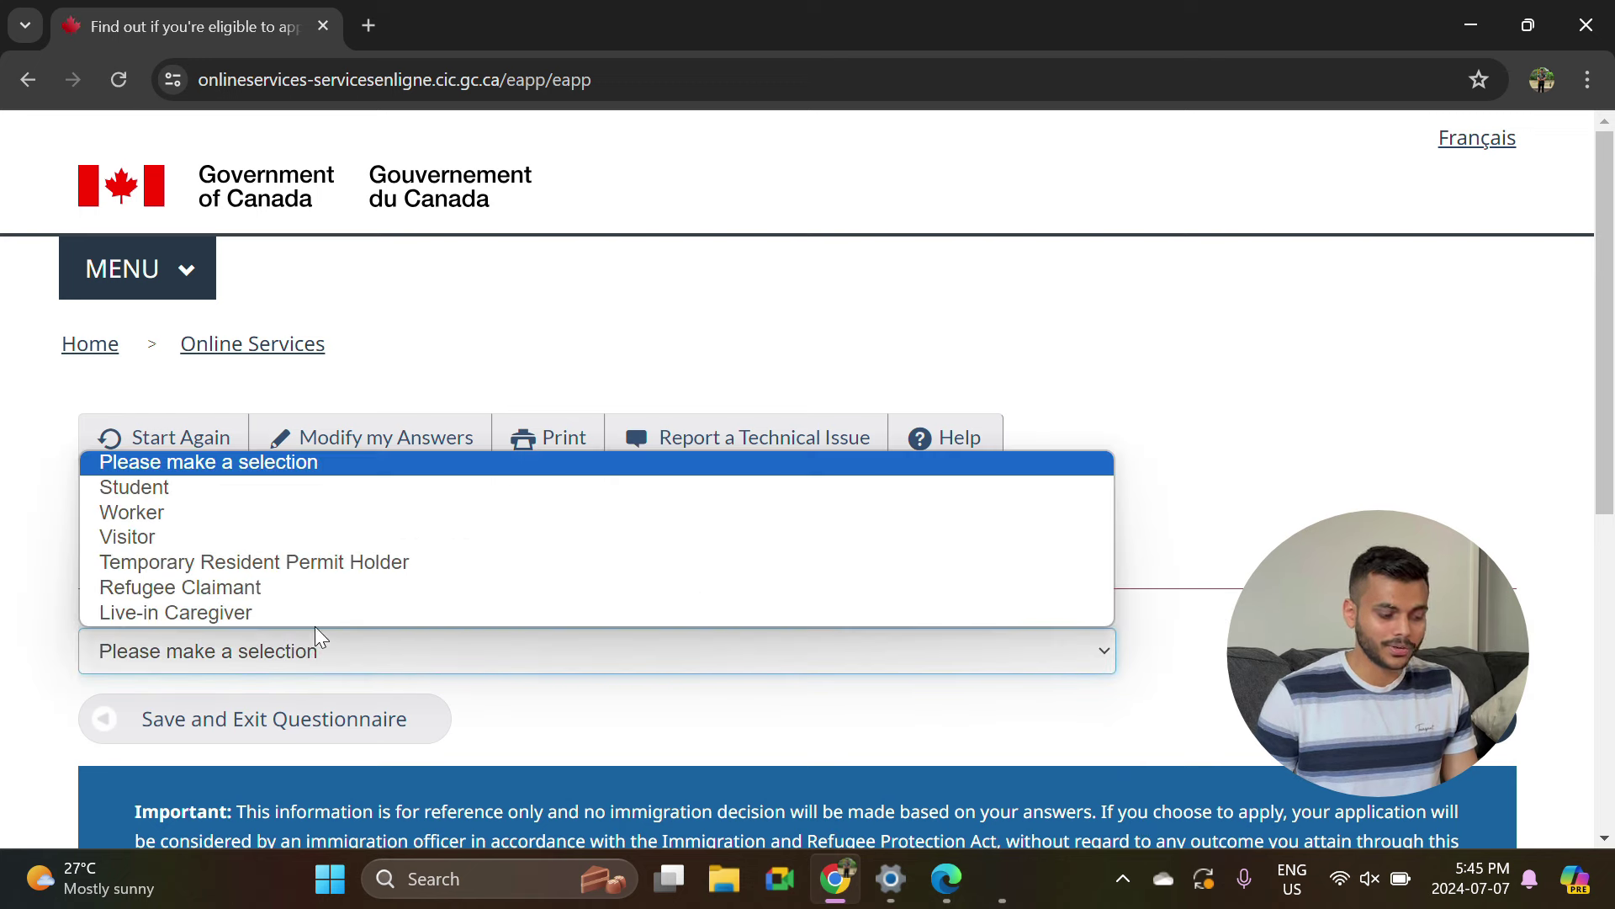
pyautogui.click(186, 514)
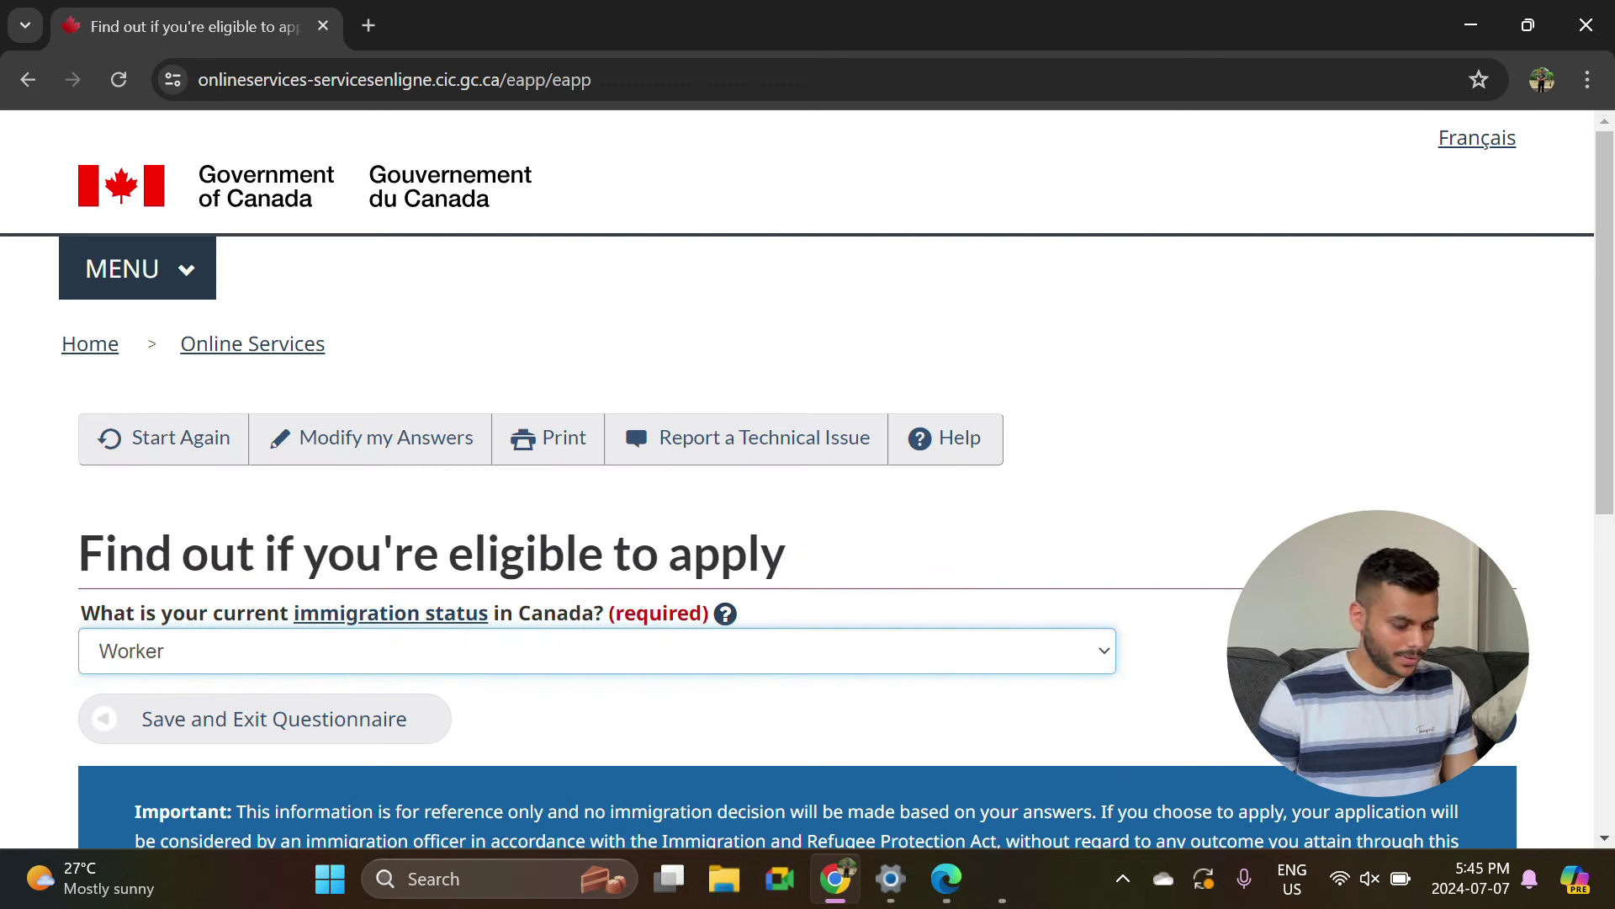
# Answer No to the special situations, diplomat and study permit questions.
pyautogui.scroll(-4, 131, 234)
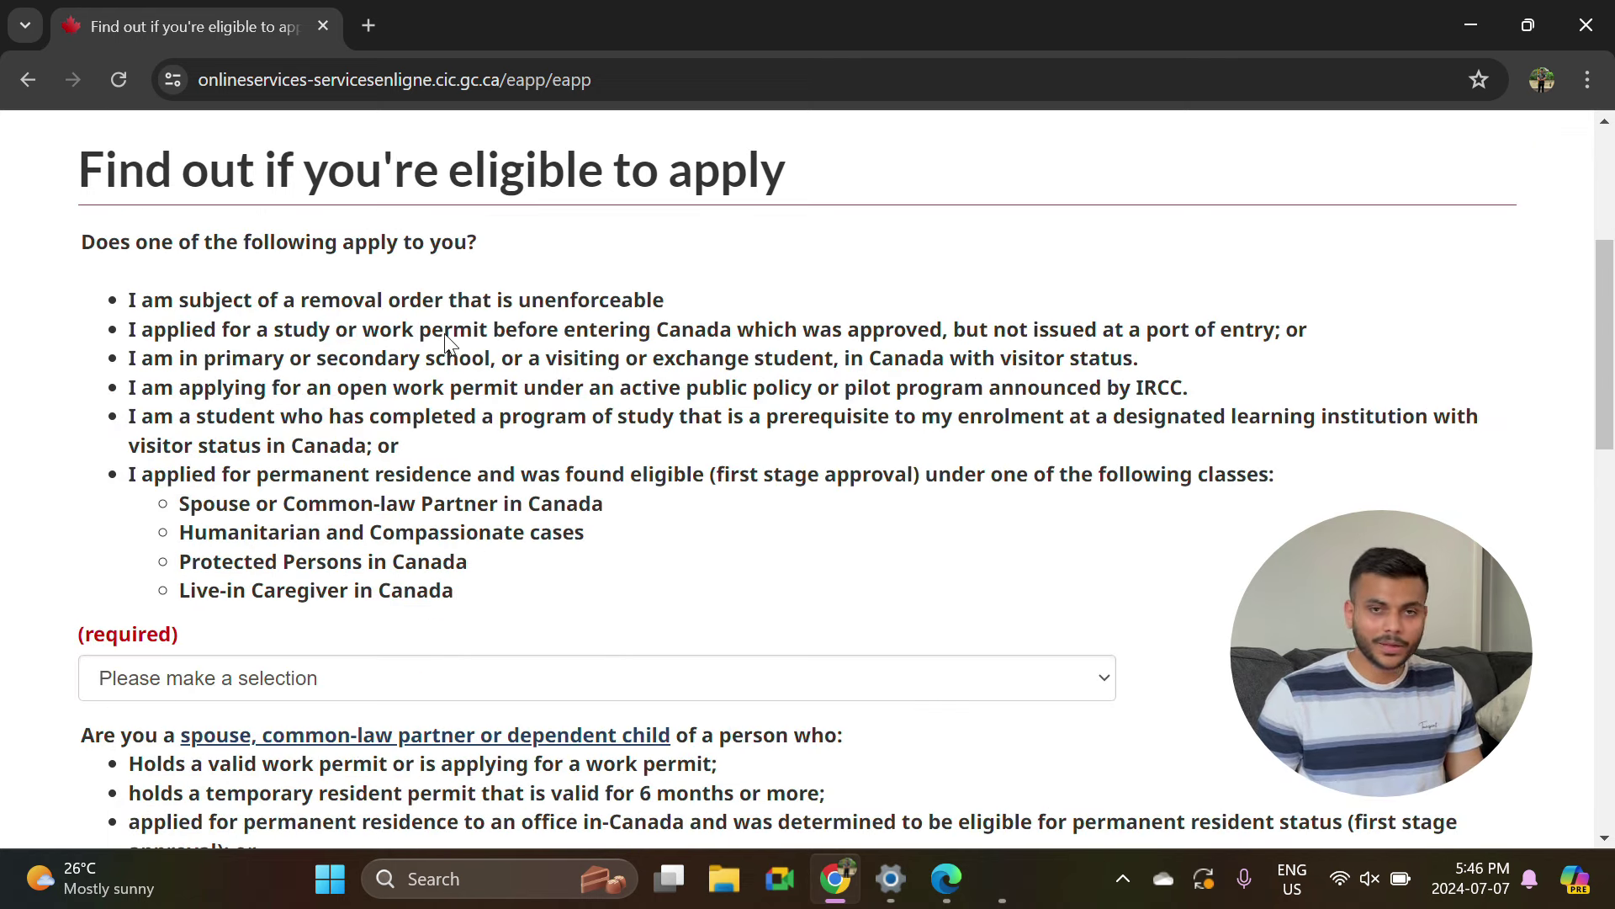
pyautogui.scroll(-1, 446, 354)
pyautogui.scroll(1, 343, 557)
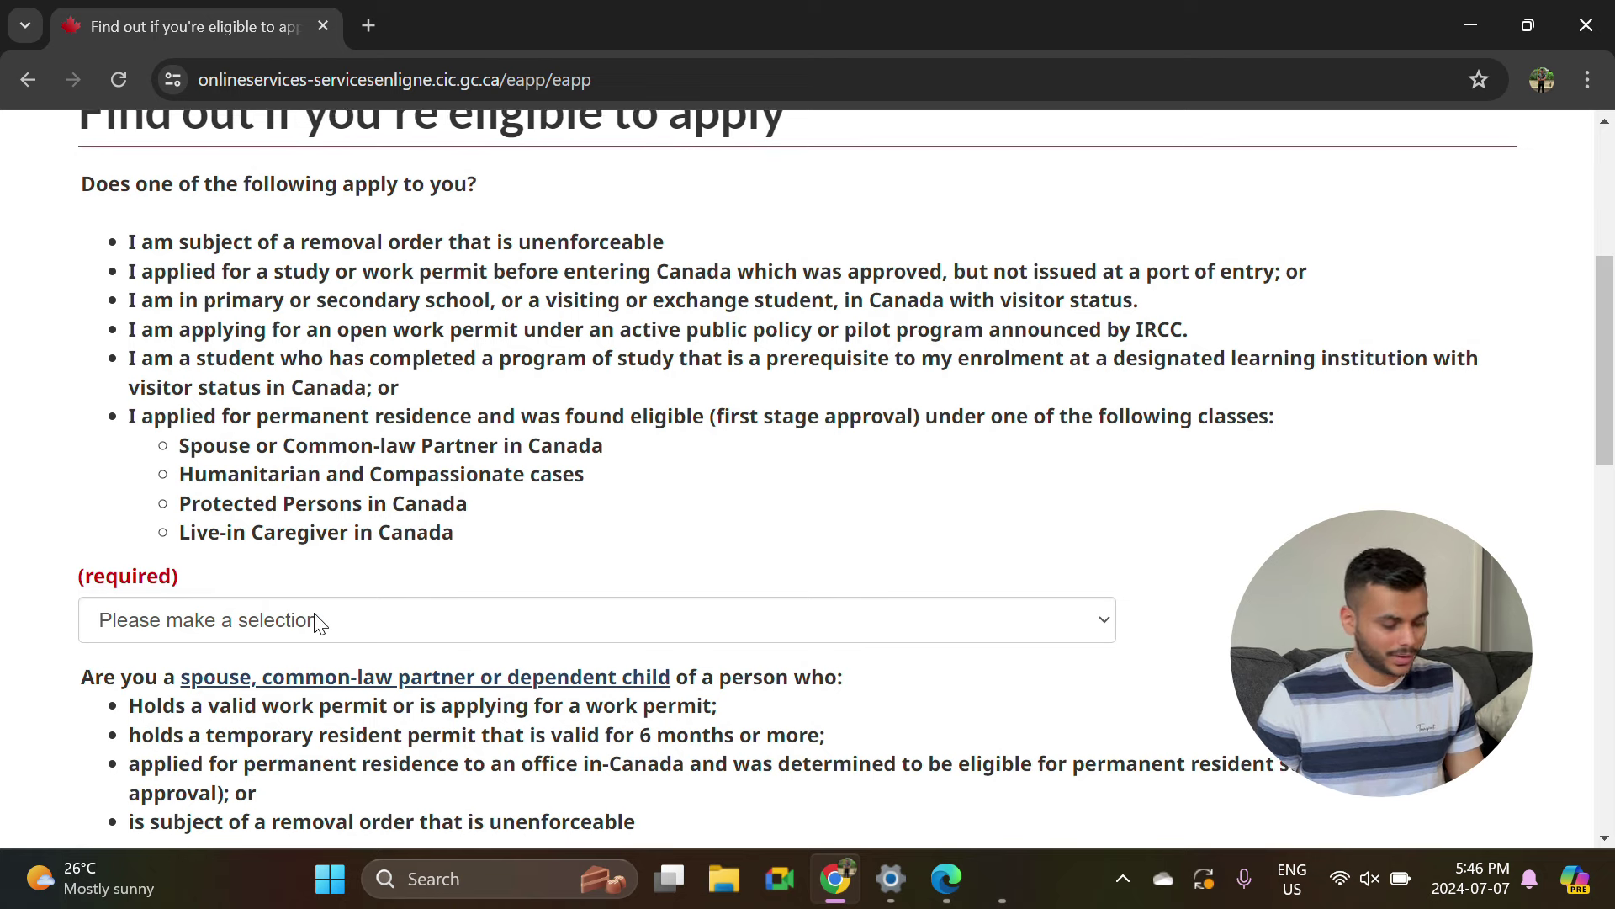
pyautogui.click(318, 622)
pyautogui.click(111, 707)
pyautogui.scroll(-5, 118, 673)
pyautogui.click(176, 530)
pyautogui.click(174, 610)
pyautogui.scroll(-4, 219, 610)
pyautogui.click(202, 572)
pyautogui.click(159, 652)
pyautogui.scroll(-2, 160, 707)
pyautogui.click(286, 495)
pyautogui.click(253, 570)
pyautogui.scroll(-1, 446, 623)
pyautogui.click(446, 577)
pyautogui.click(112, 661)
pyautogui.scroll(-1, 566, 459)
# Answer No to approval in principle, a PR application, a written job offer and abuse risk.
pyautogui.click(808, 486)
pyautogui.click(370, 573)
pyautogui.click(371, 593)
pyautogui.click(236, 674)
pyautogui.click(193, 692)
pyautogui.click(143, 774)
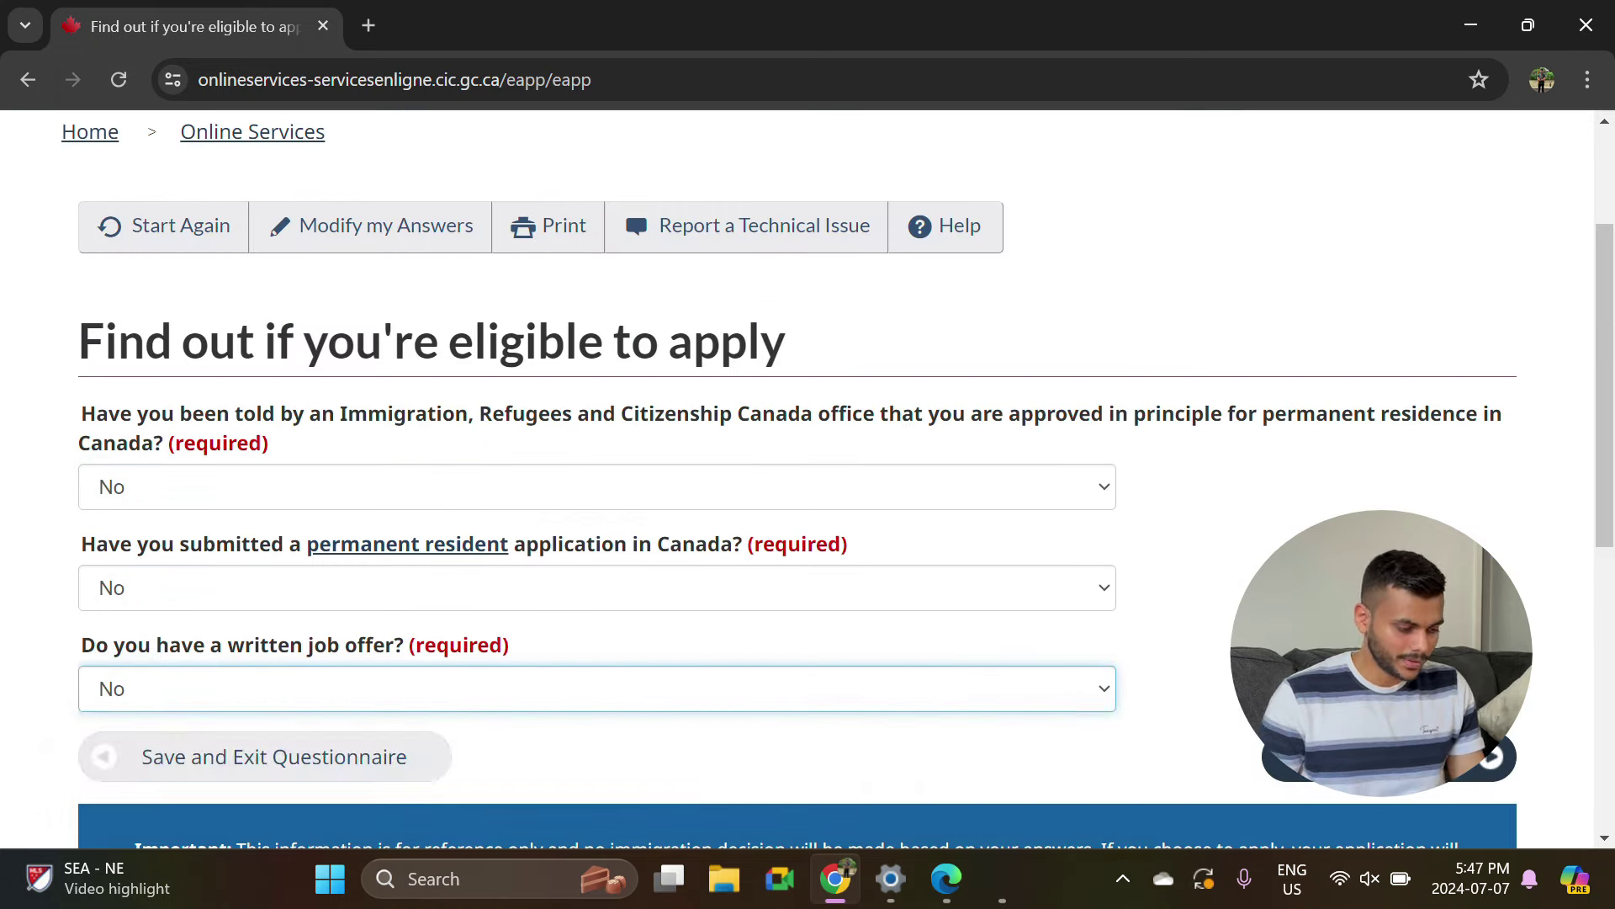
pyautogui.click(740, 599)
pyautogui.click(368, 681)
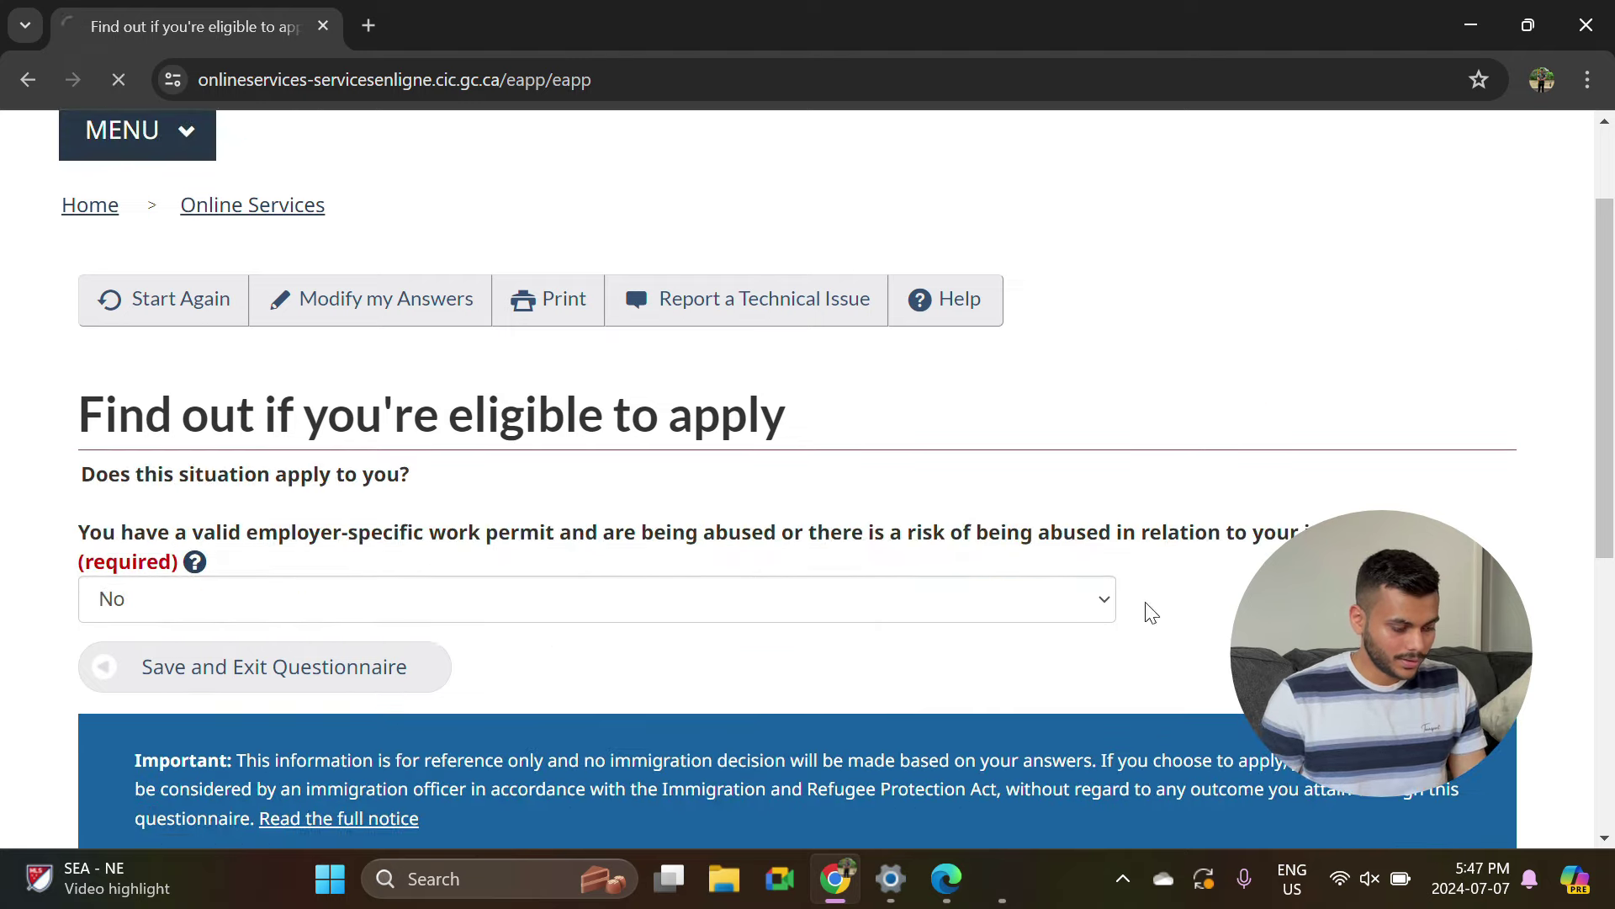
# Set marital status to Never Married/Single and the province to Ontario.
pyautogui.click(350, 490)
pyautogui.click(194, 701)
pyautogui.click(456, 459)
pyautogui.click(144, 718)
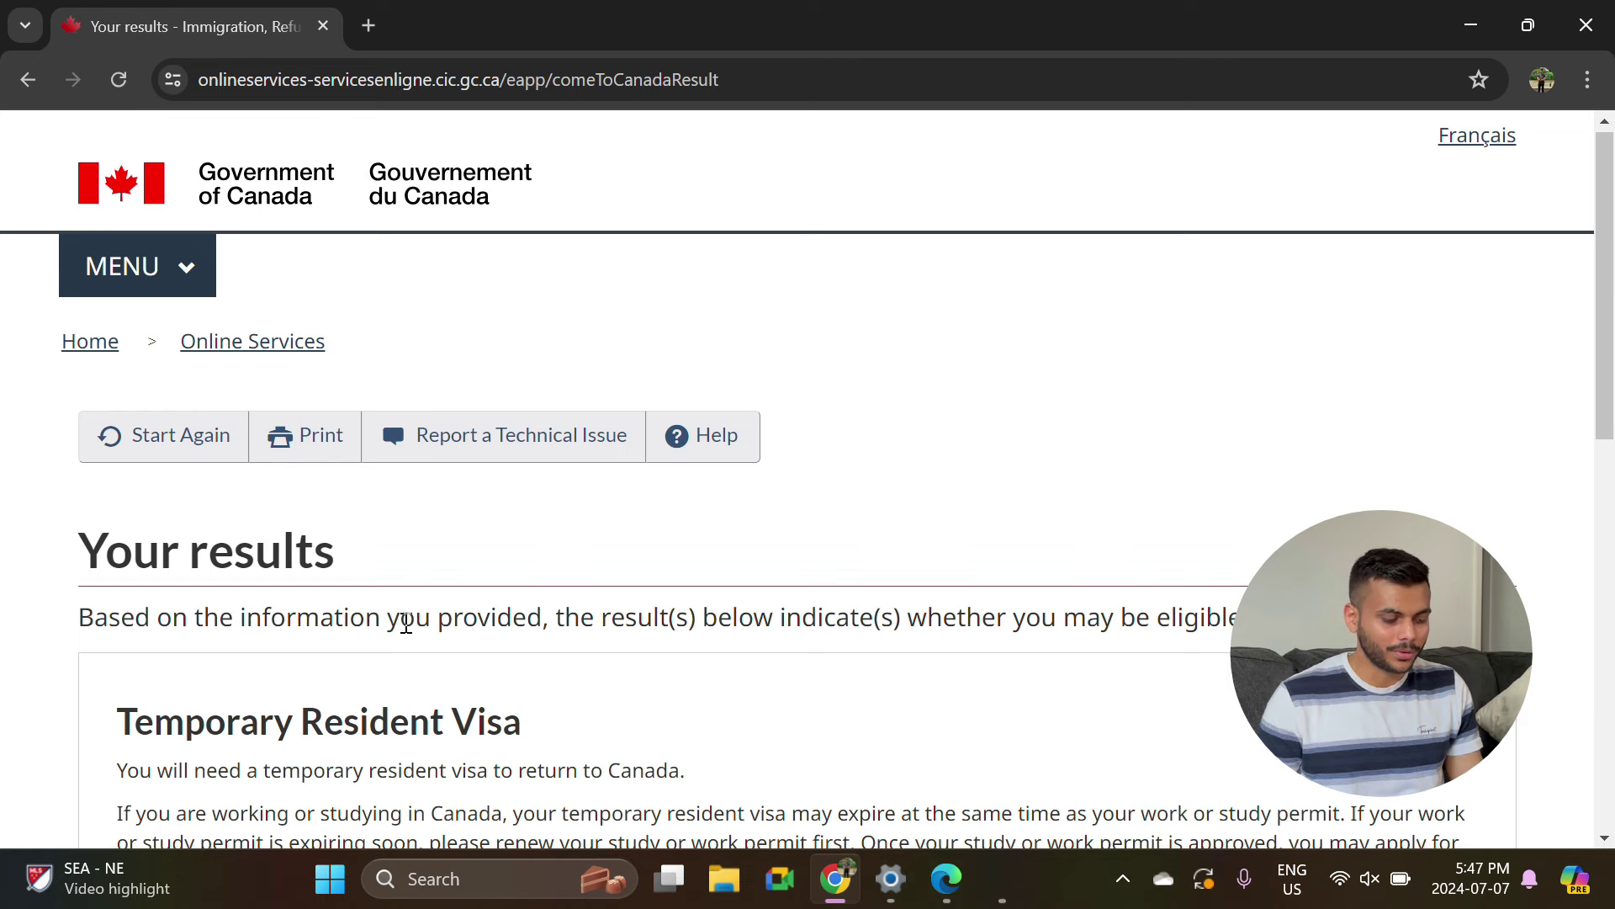
# Continue from the results to the personal checklist questions.
pyautogui.scroll(-3, 395, 547)
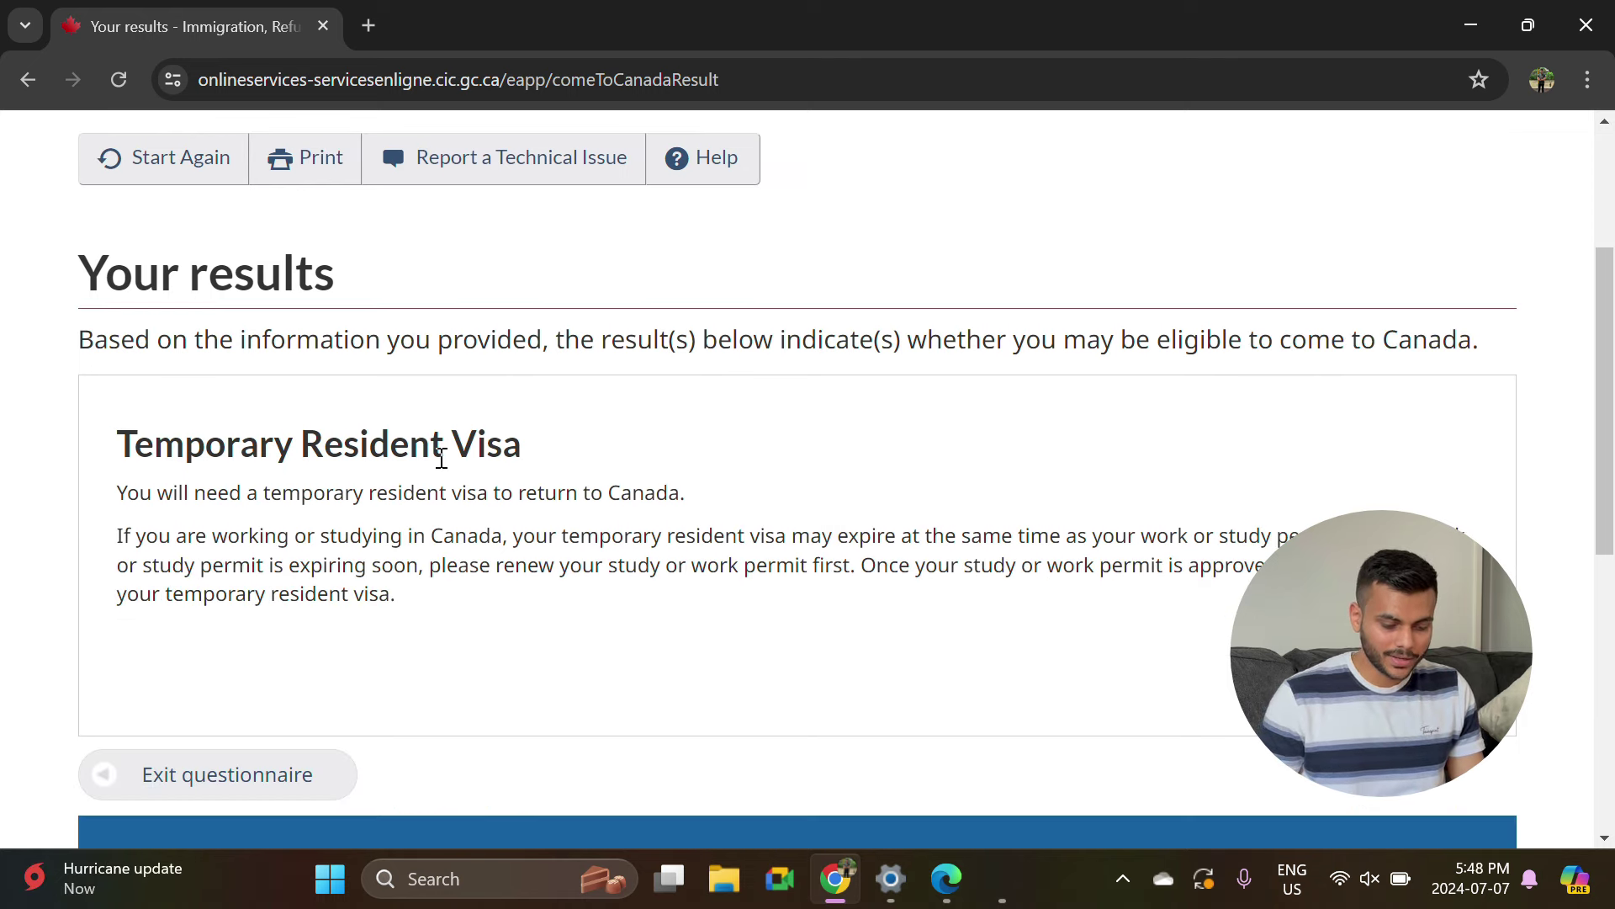
pyautogui.press('Return')
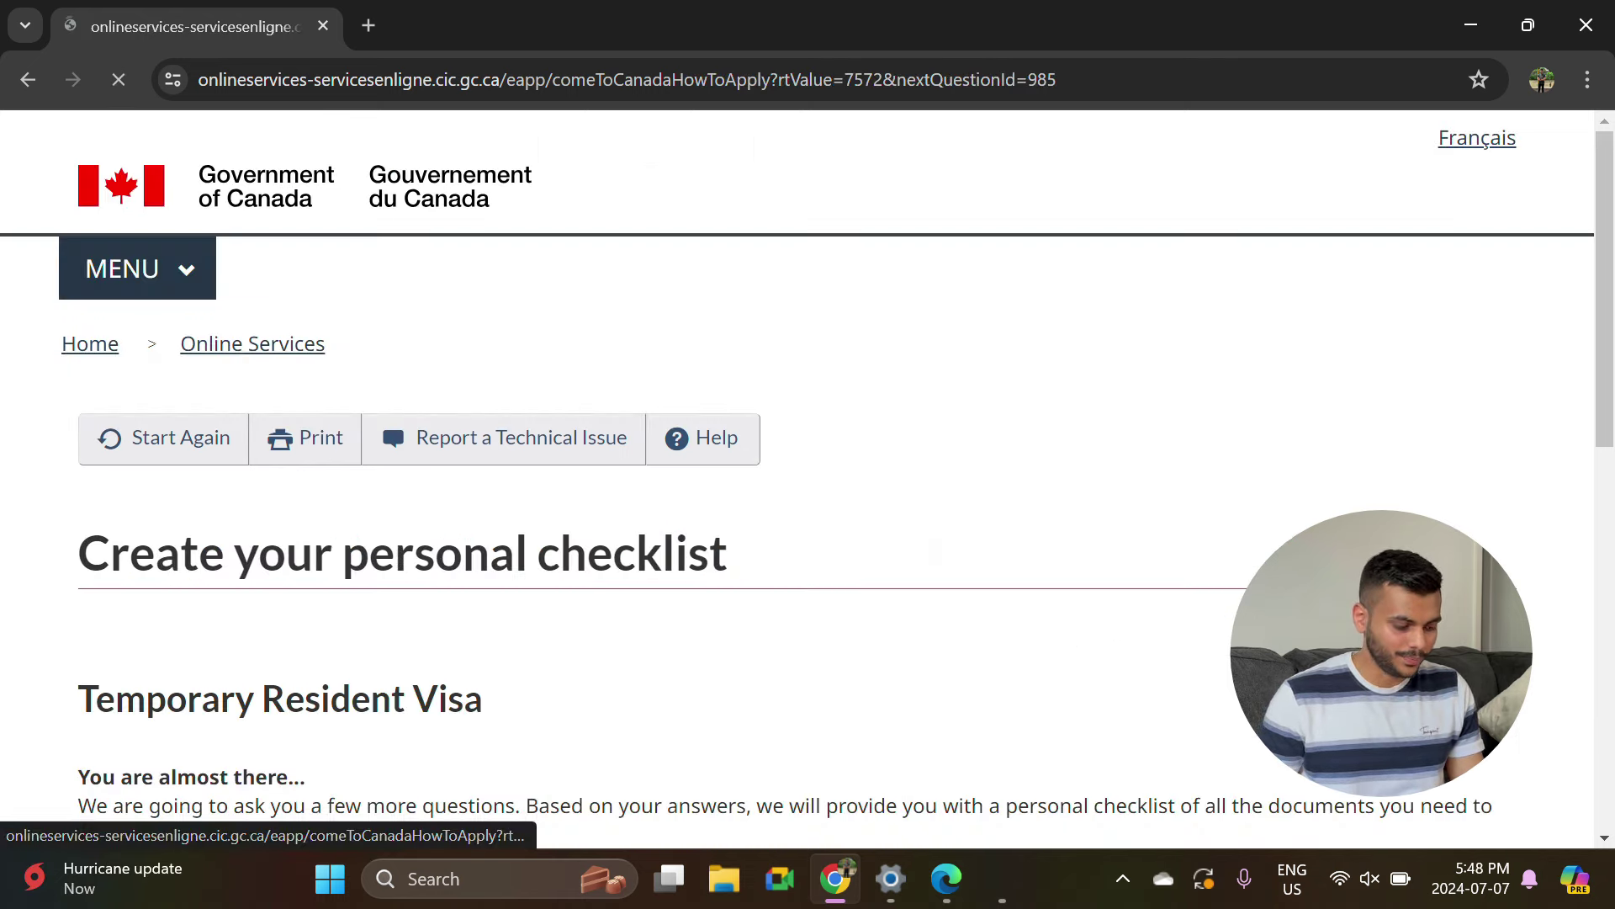
pyautogui.scroll(-3, 617, 572)
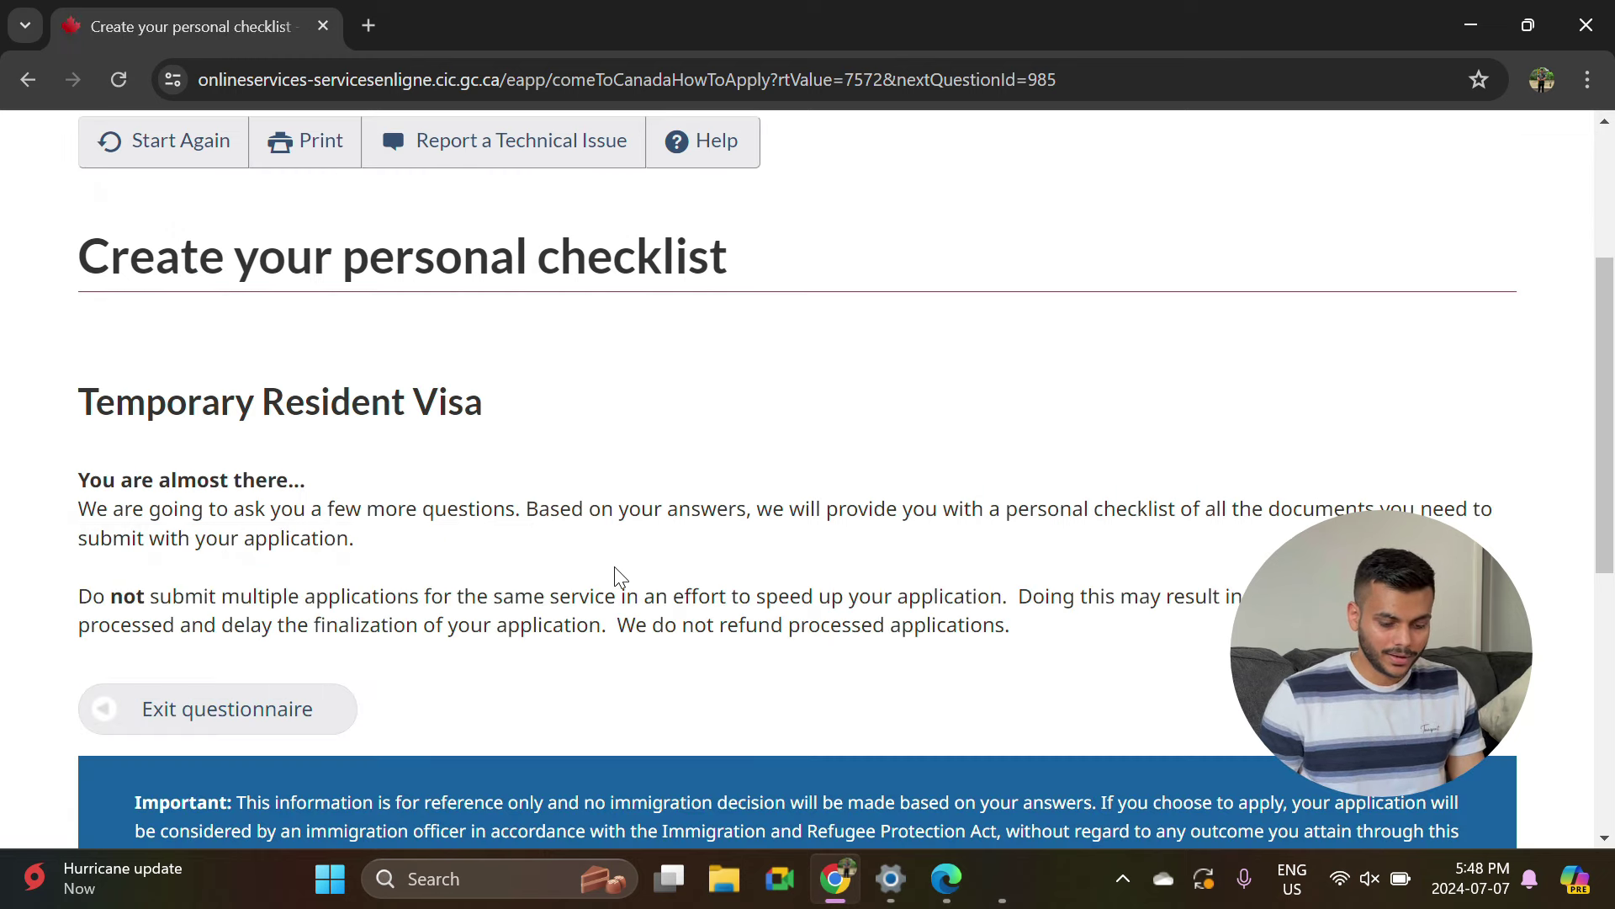
pyautogui.scroll(-1, 627, 572)
pyautogui.press('Tab')
pyautogui.press('Return')
pyautogui.scroll(-1, 809, 576)
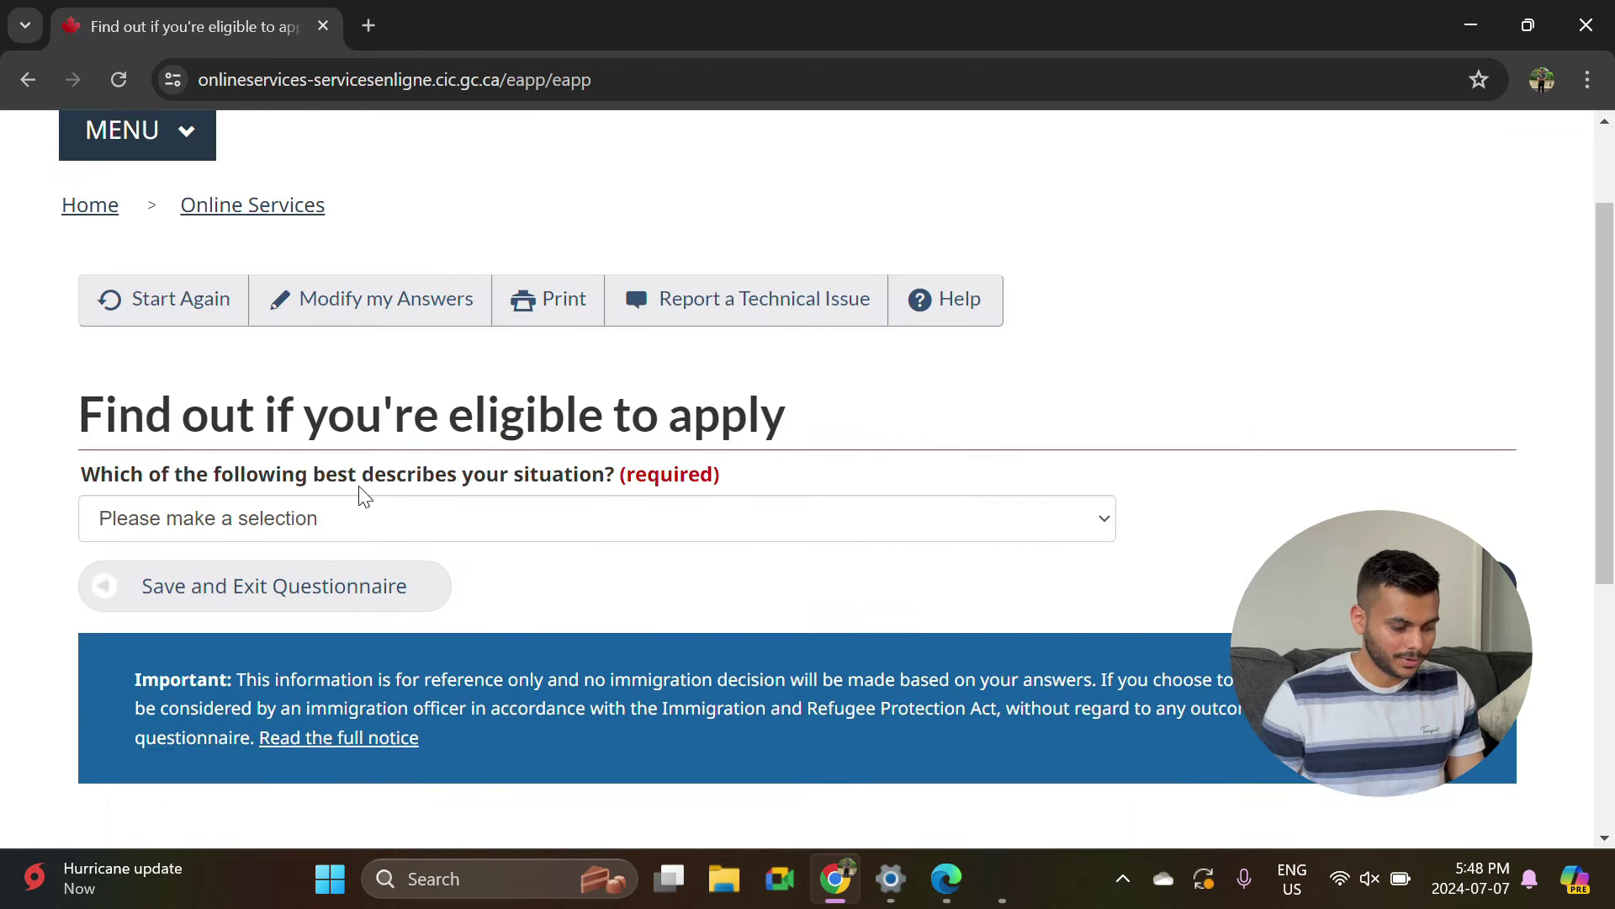
# Choose 'I have an open work permit' and answer No to a recent medical exam.
pyautogui.click(367, 528)
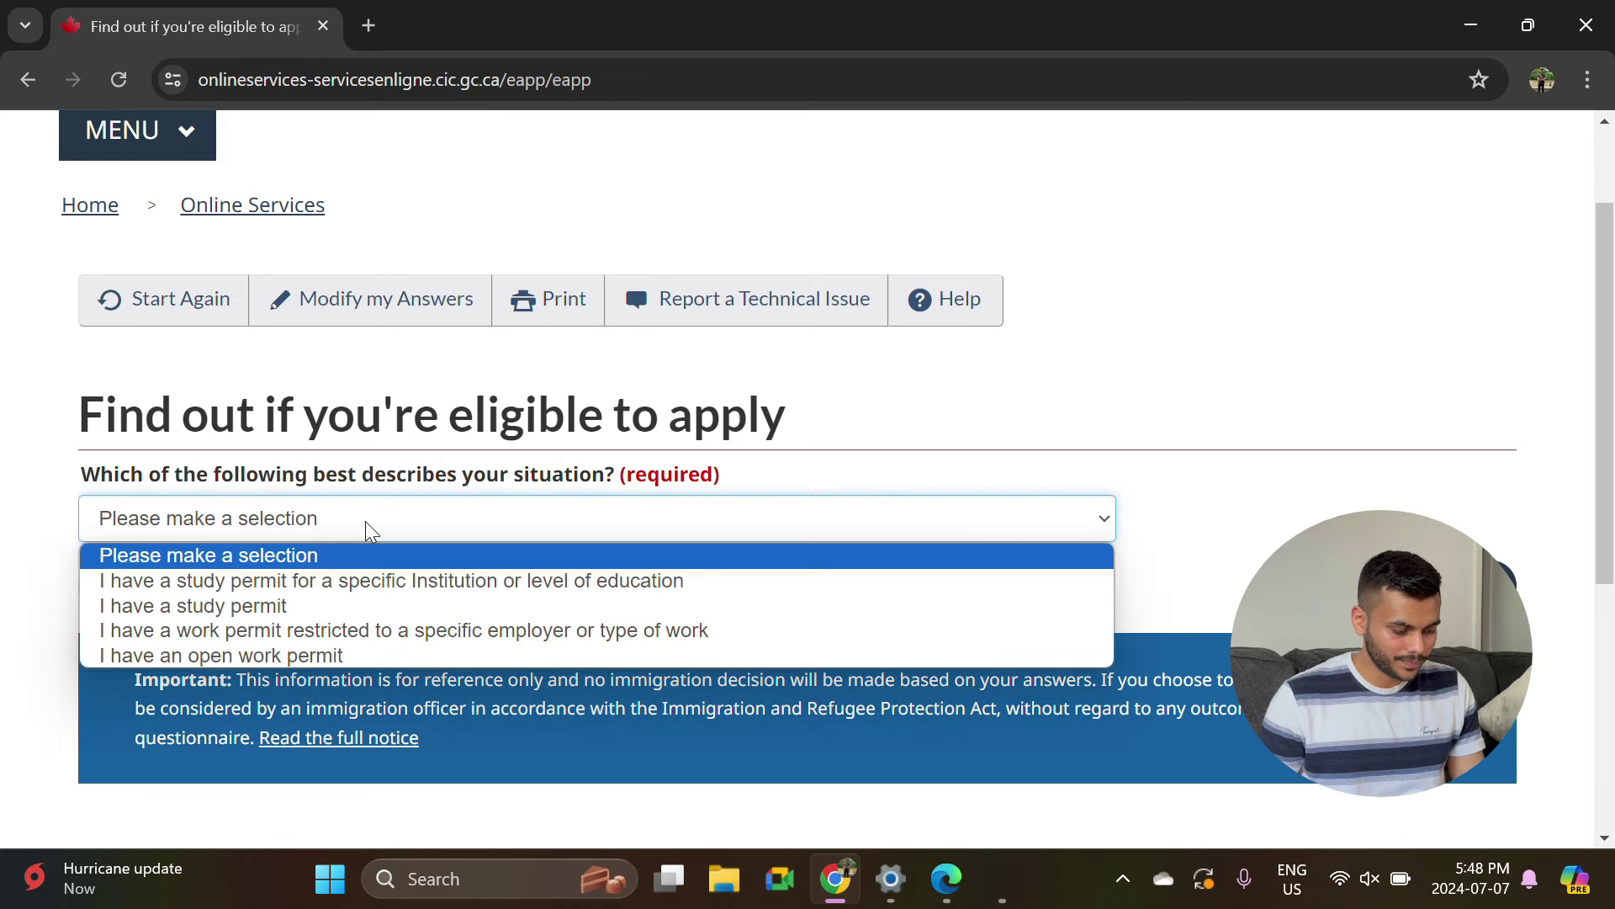
pyautogui.click(286, 657)
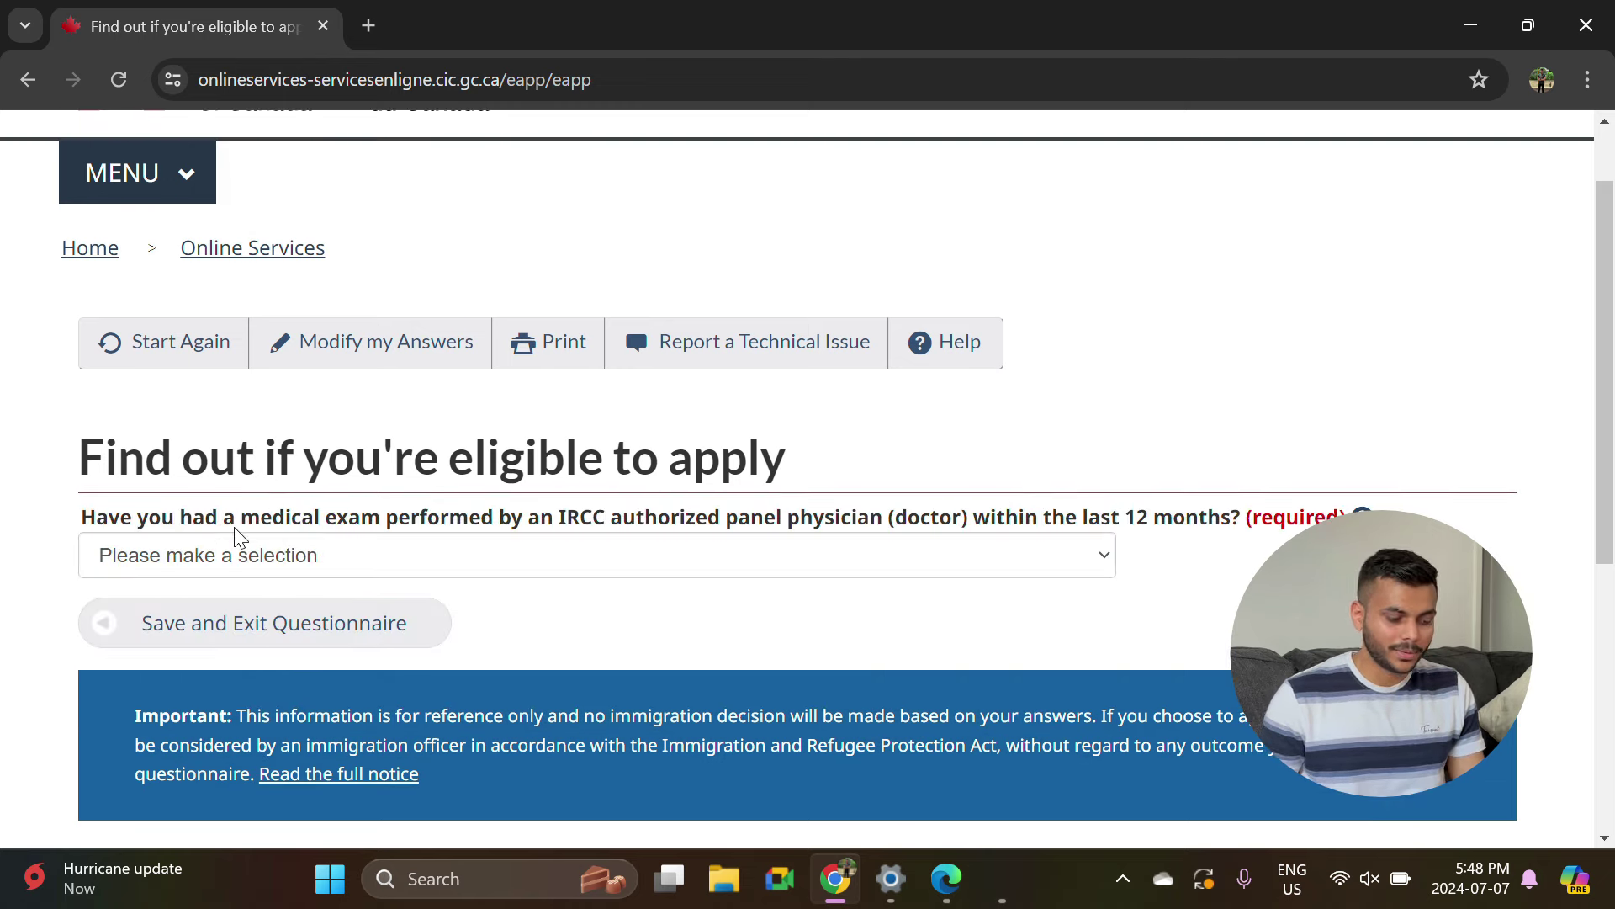
pyautogui.click(523, 543)
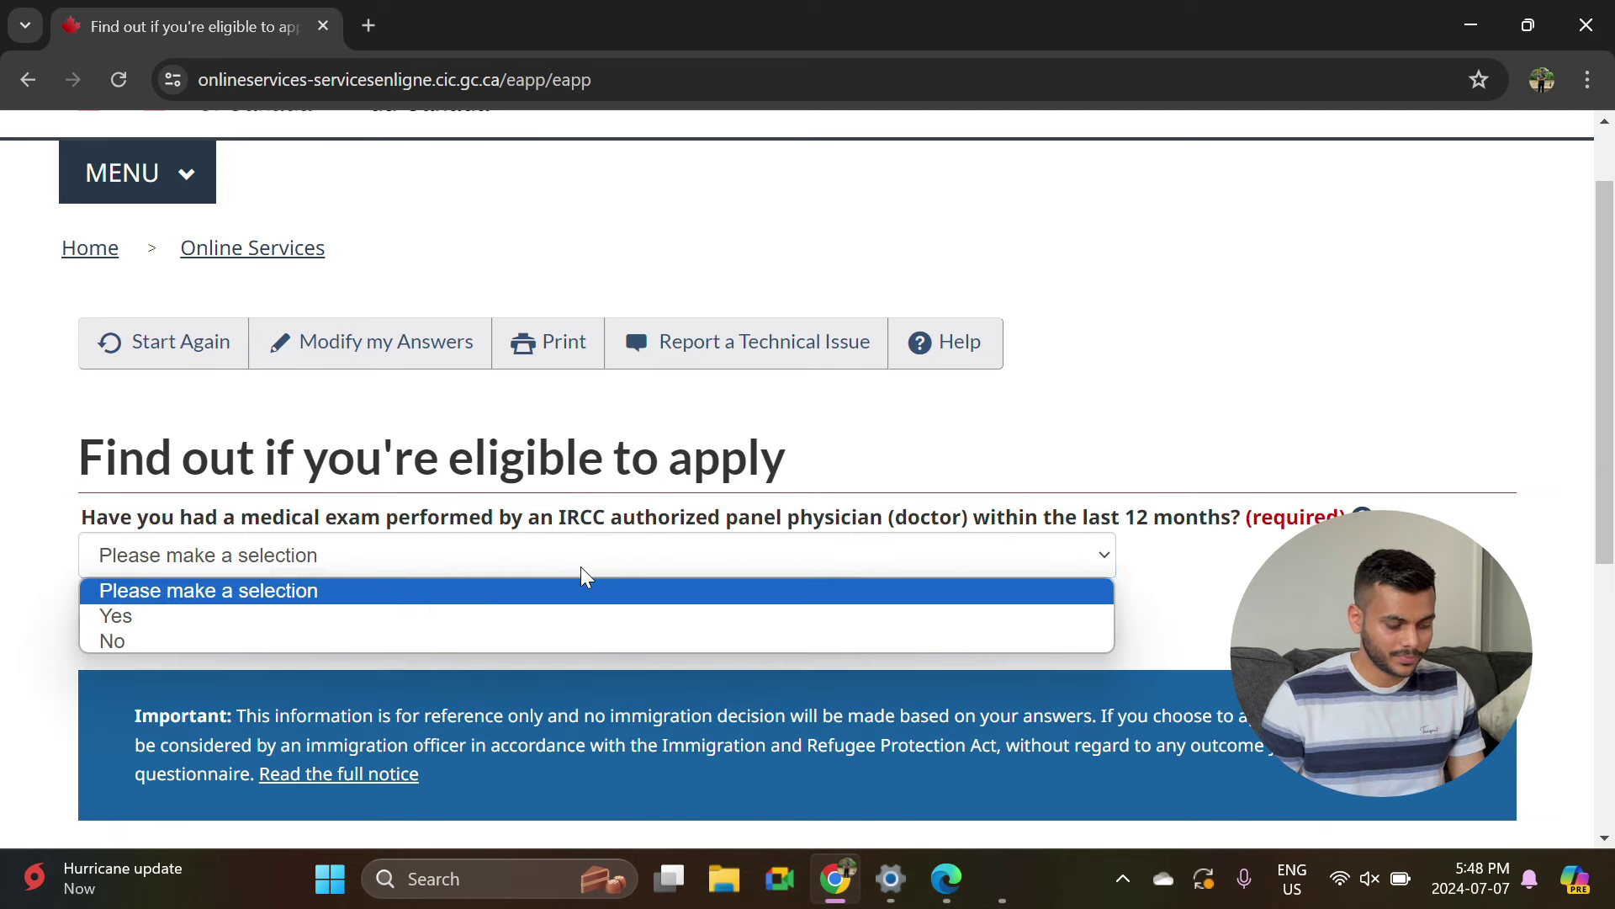
pyautogui.click(387, 652)
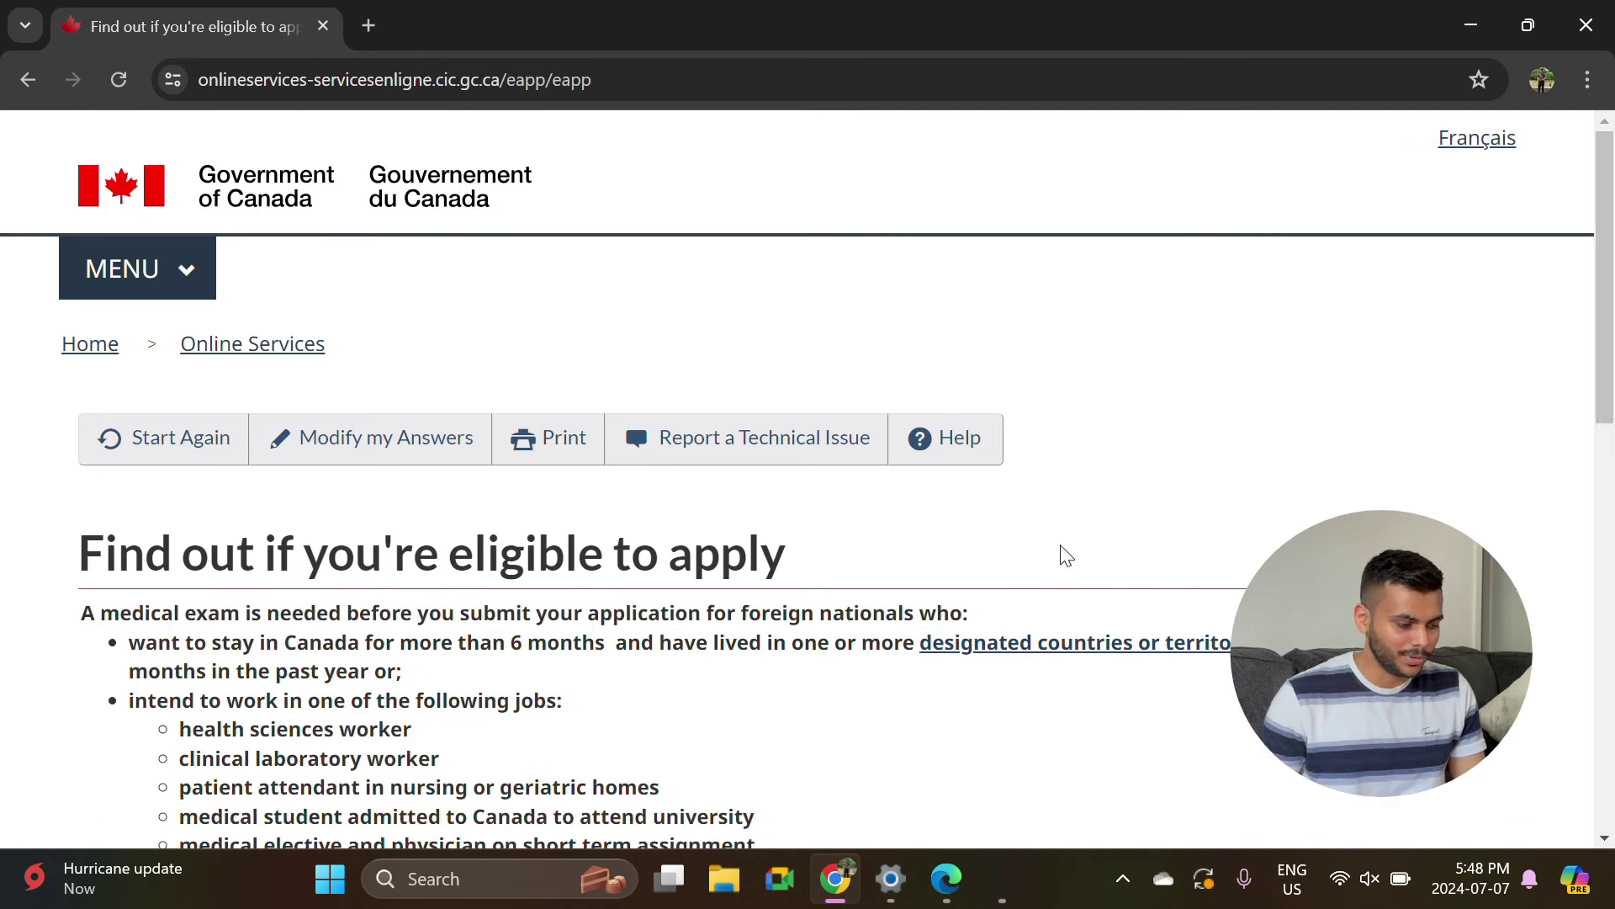
# Answer No to medical-exam categories, listed jobs, a family member, and application access for others.
pyautogui.scroll(-5, 1064, 552)
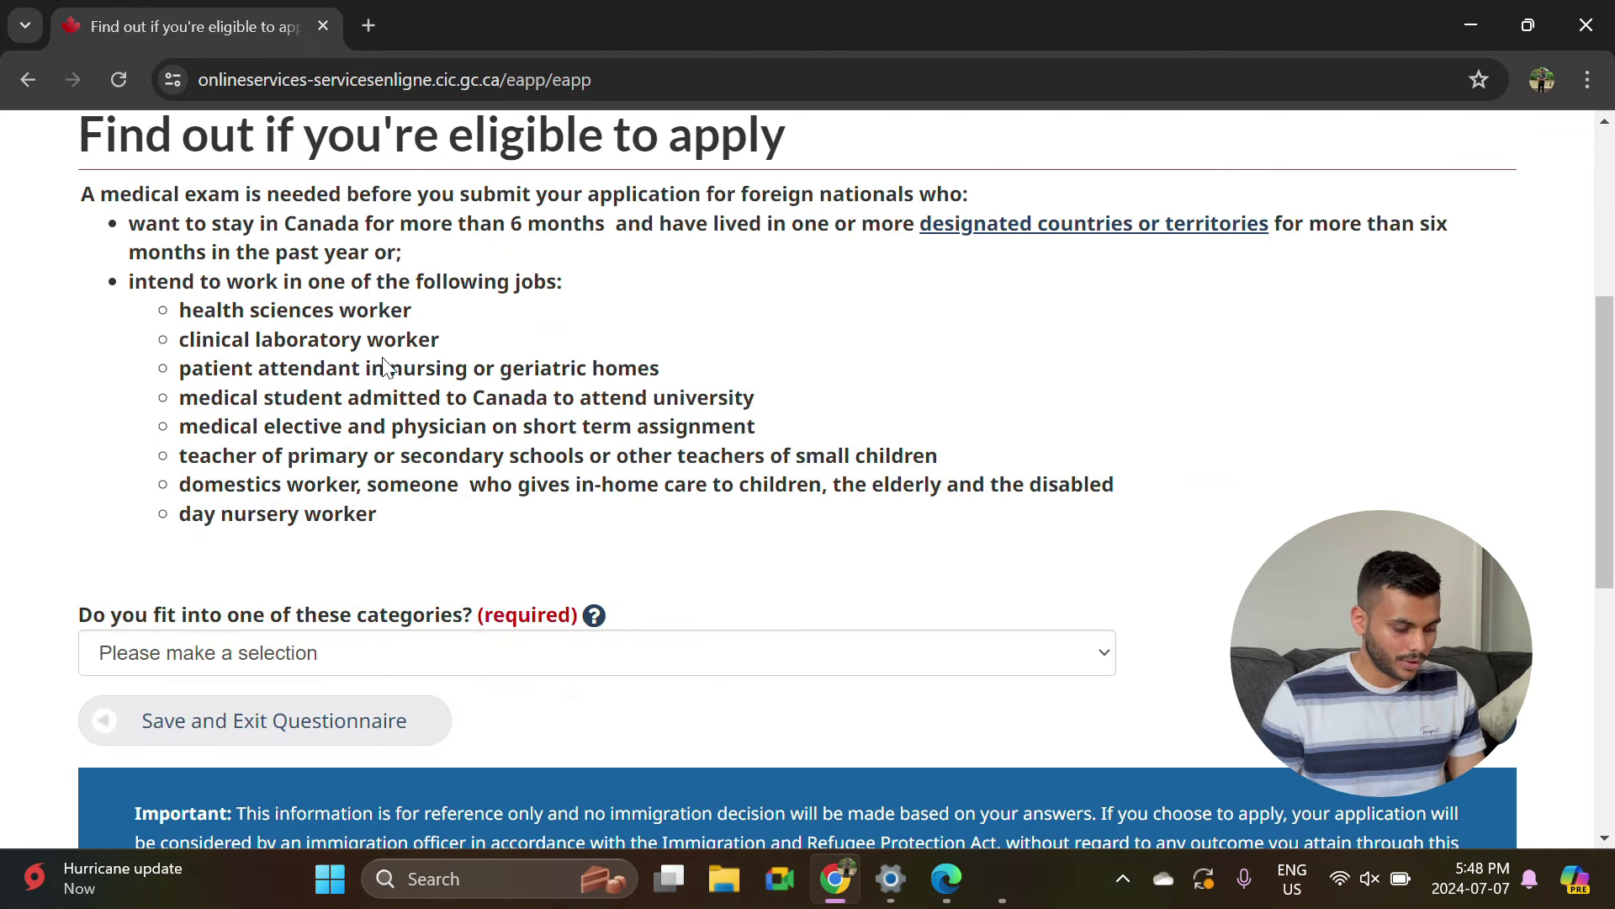
pyautogui.click(365, 653)
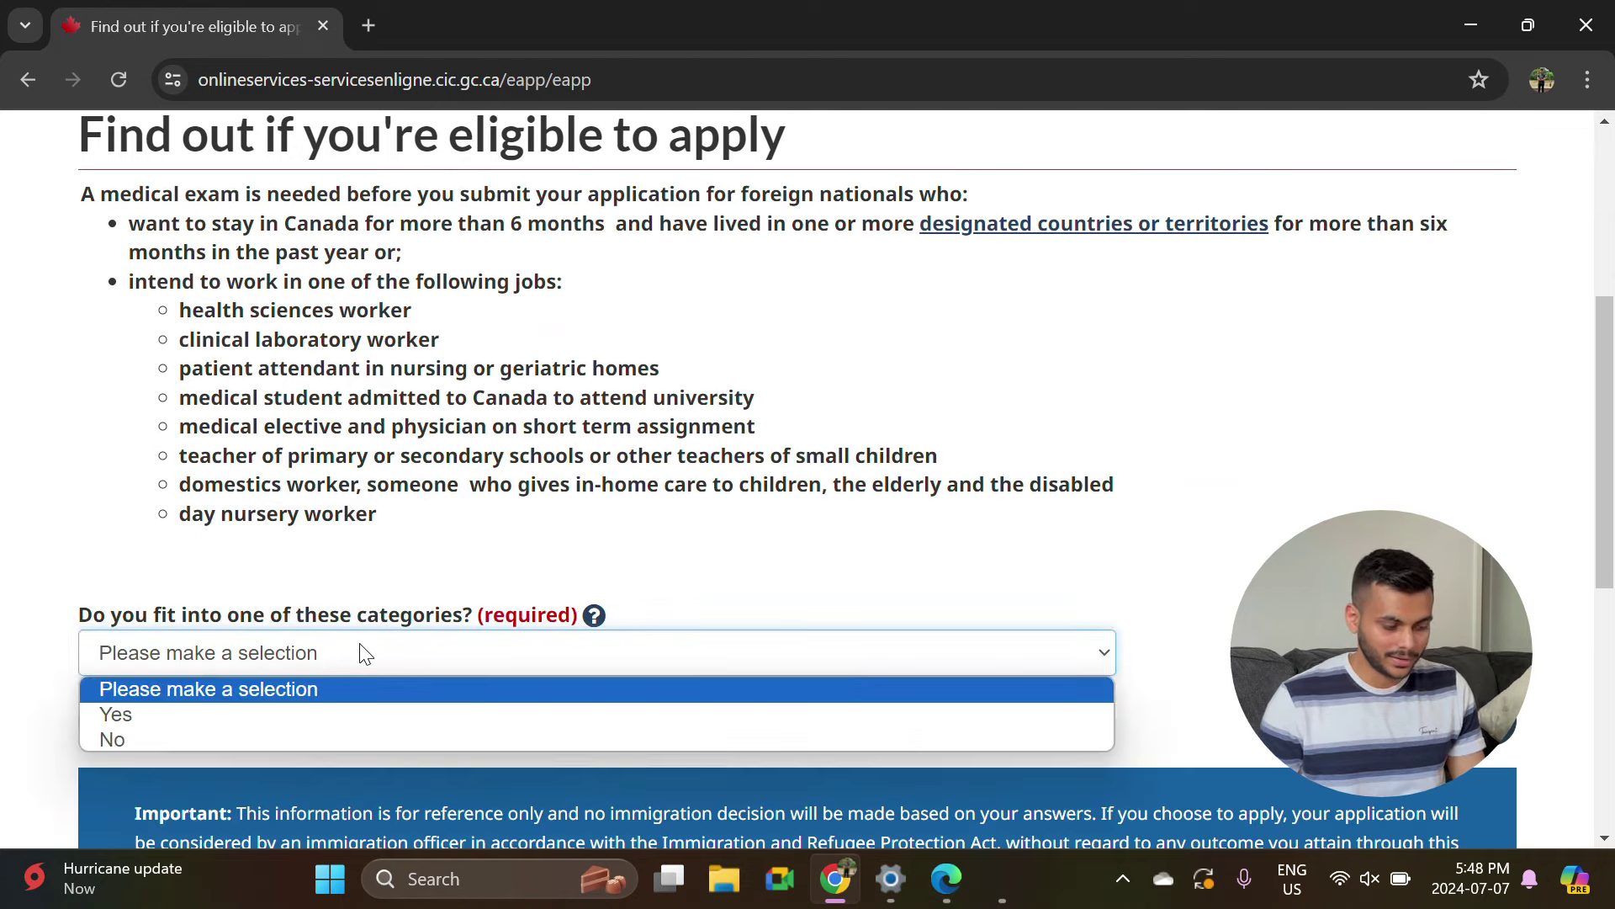
pyautogui.click(166, 737)
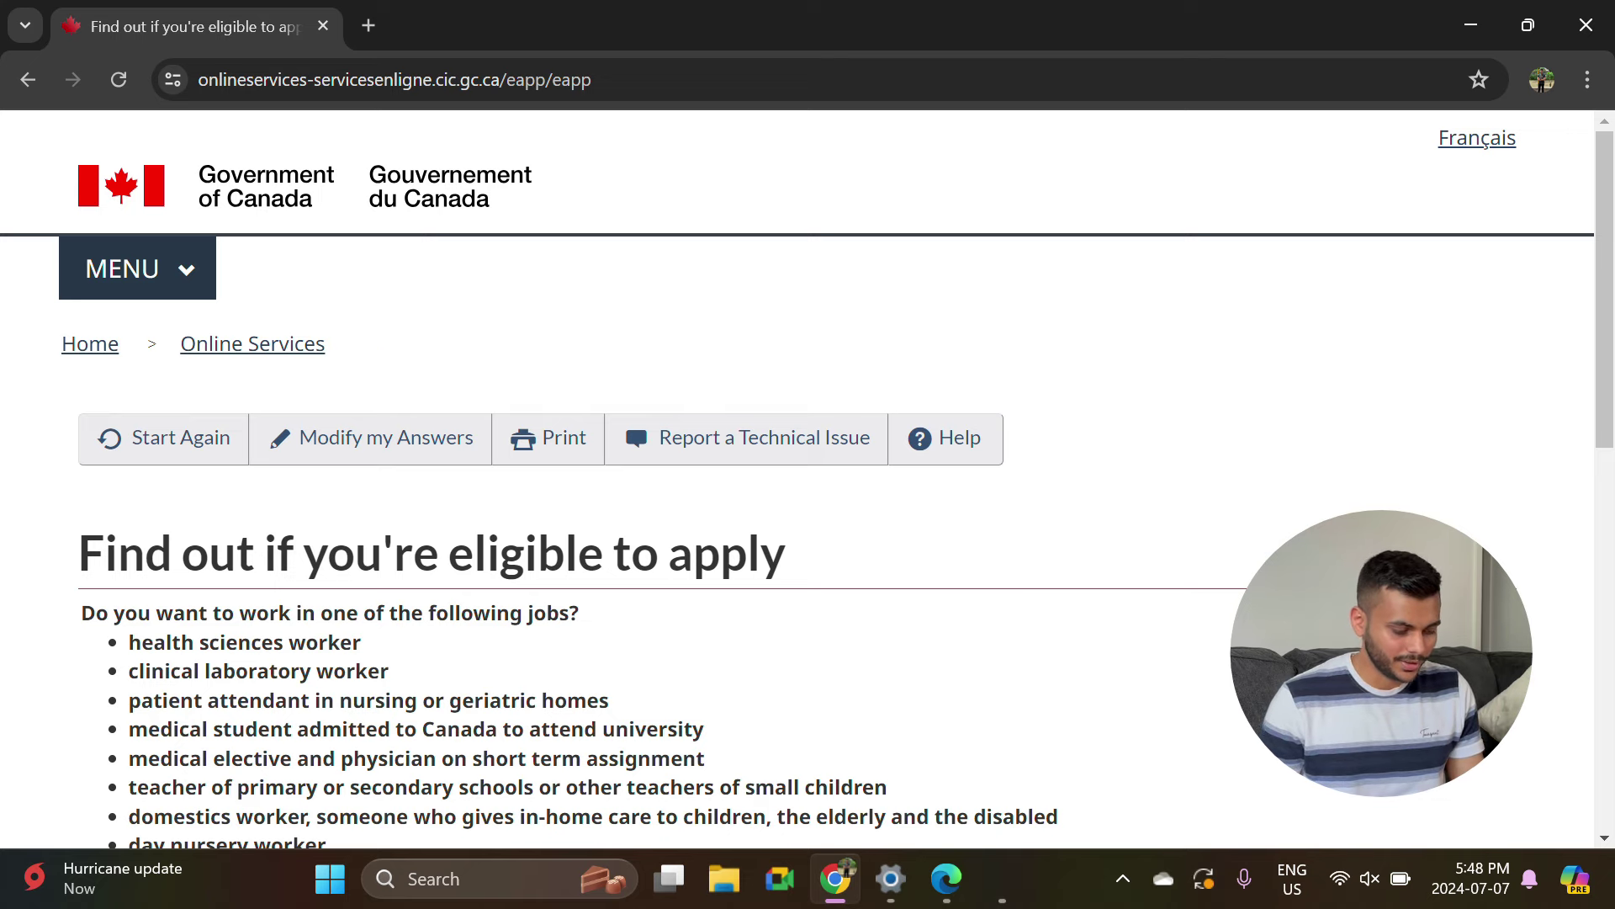
pyautogui.scroll(-7, 890, 656)
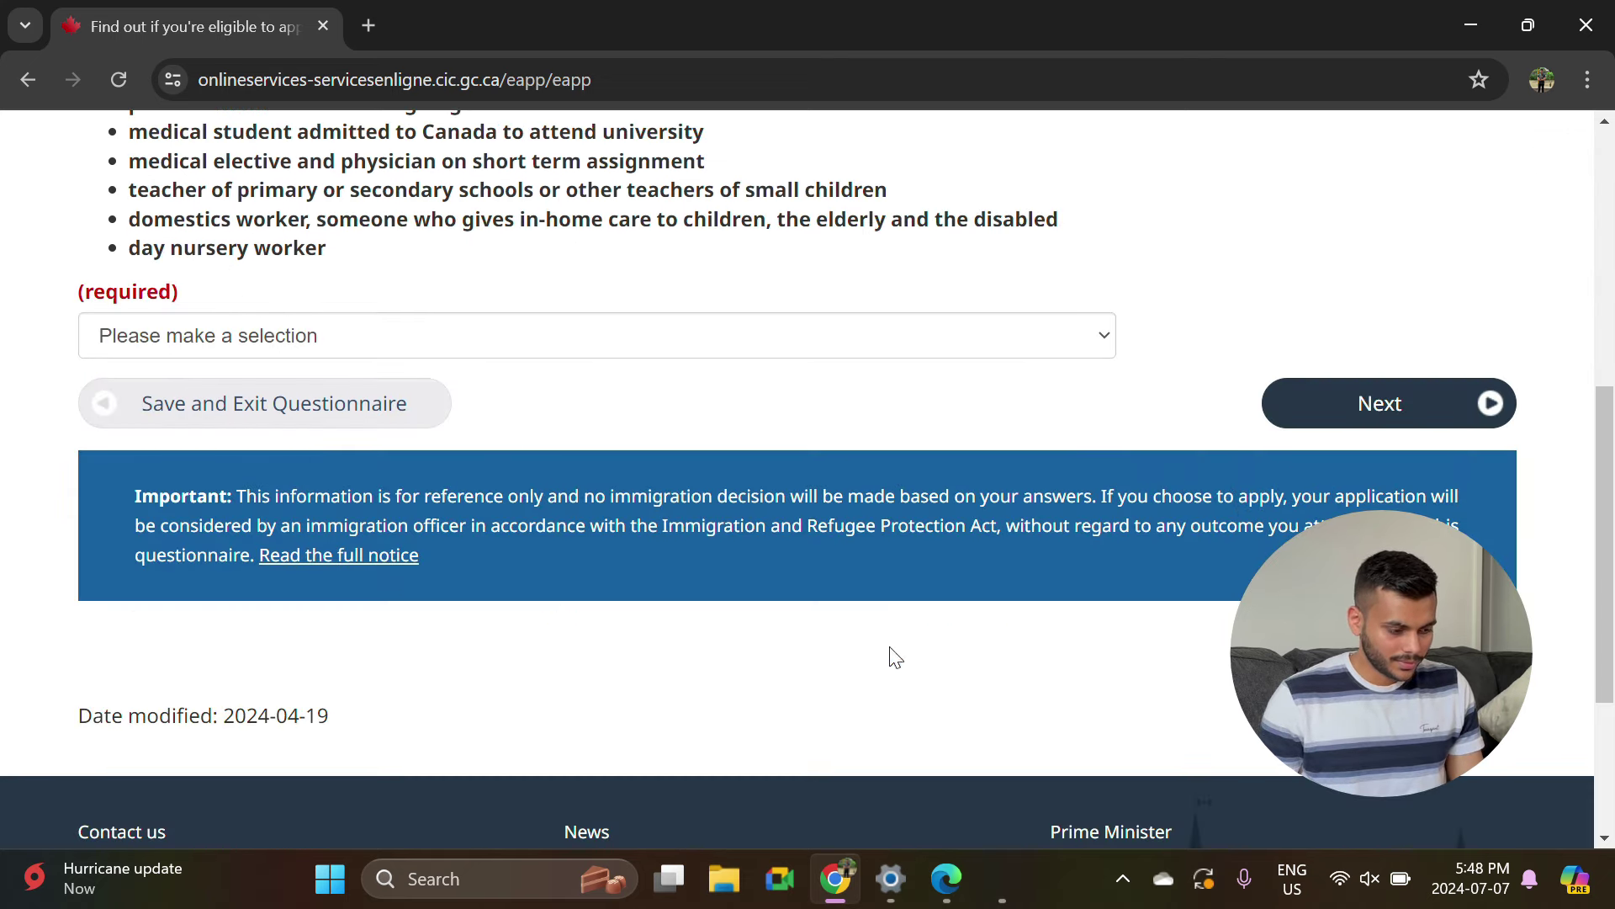
pyautogui.scroll(3, 440, 429)
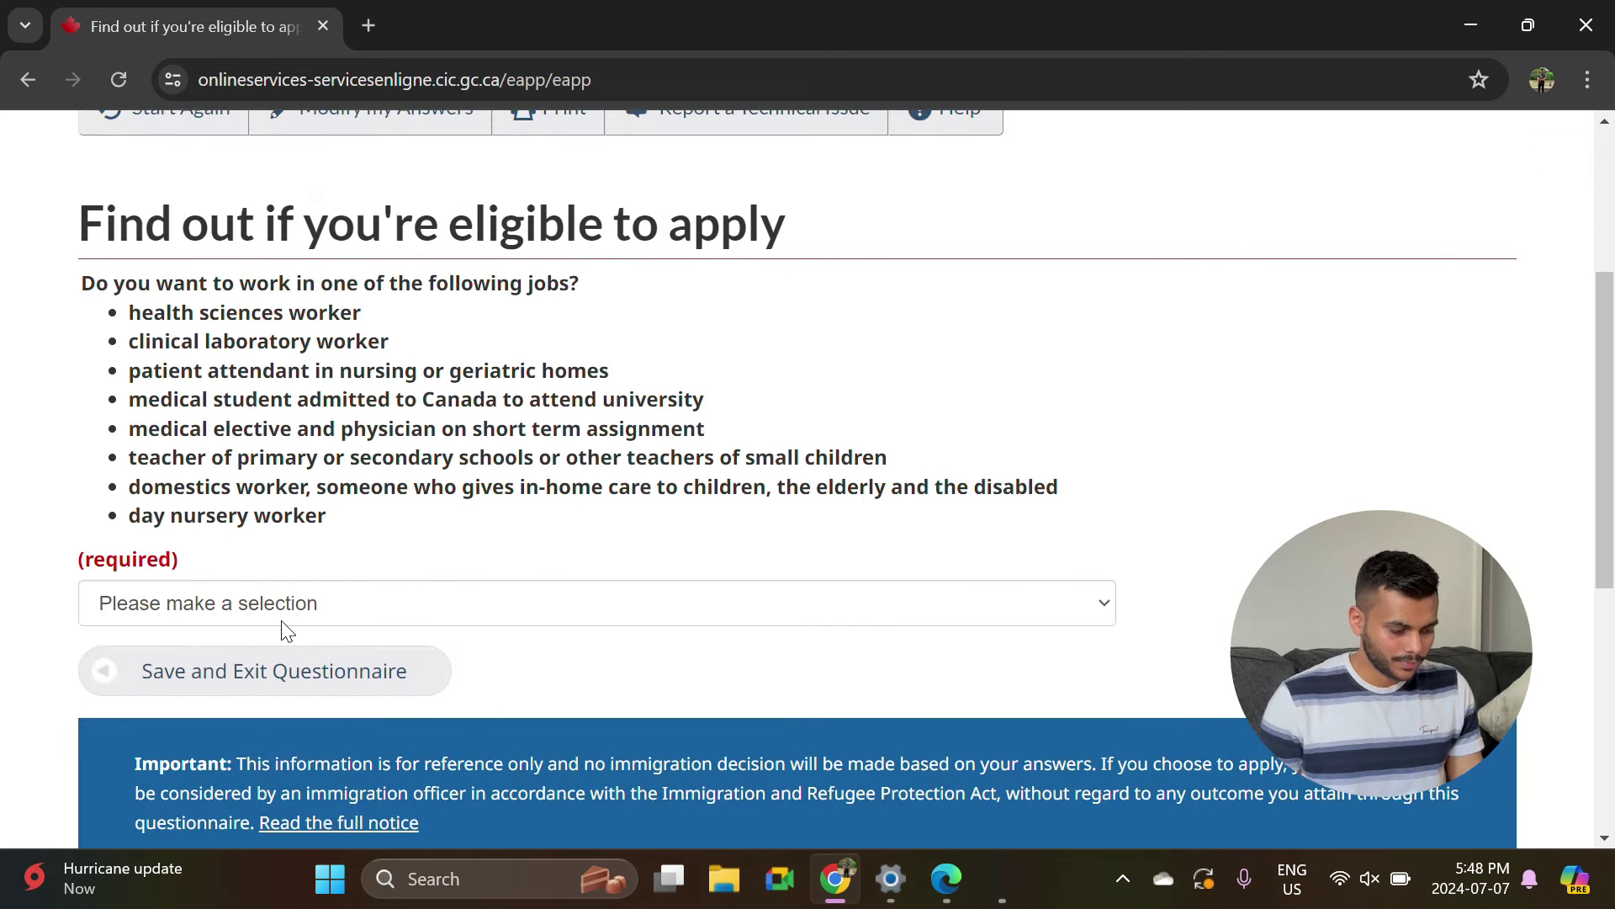
pyautogui.click(249, 612)
pyautogui.click(155, 690)
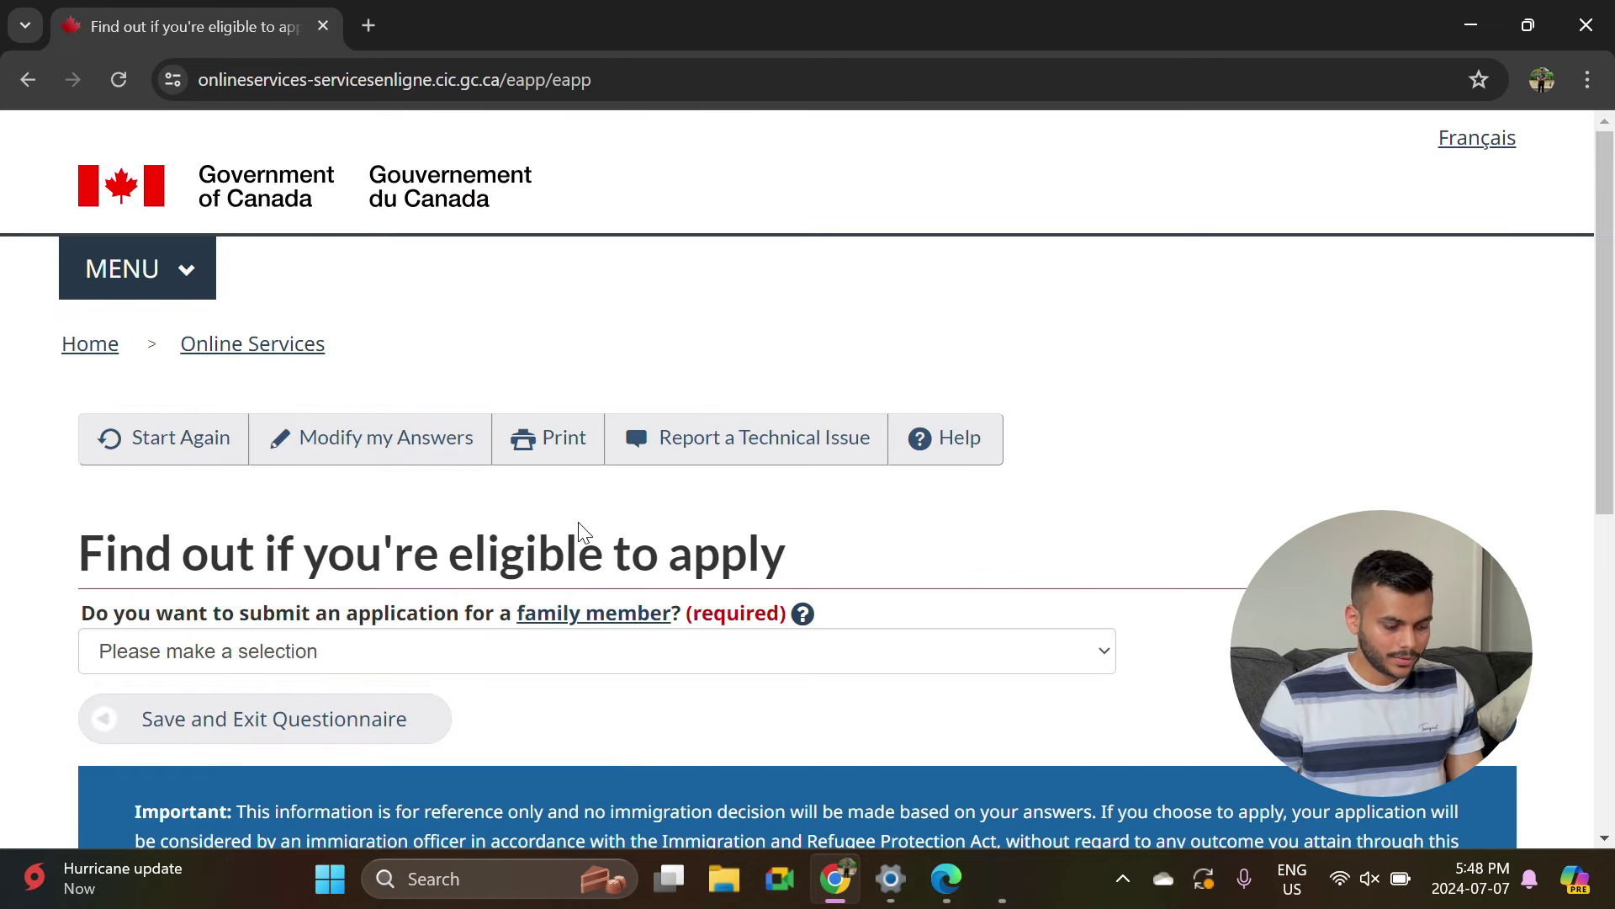
pyautogui.click(343, 624)
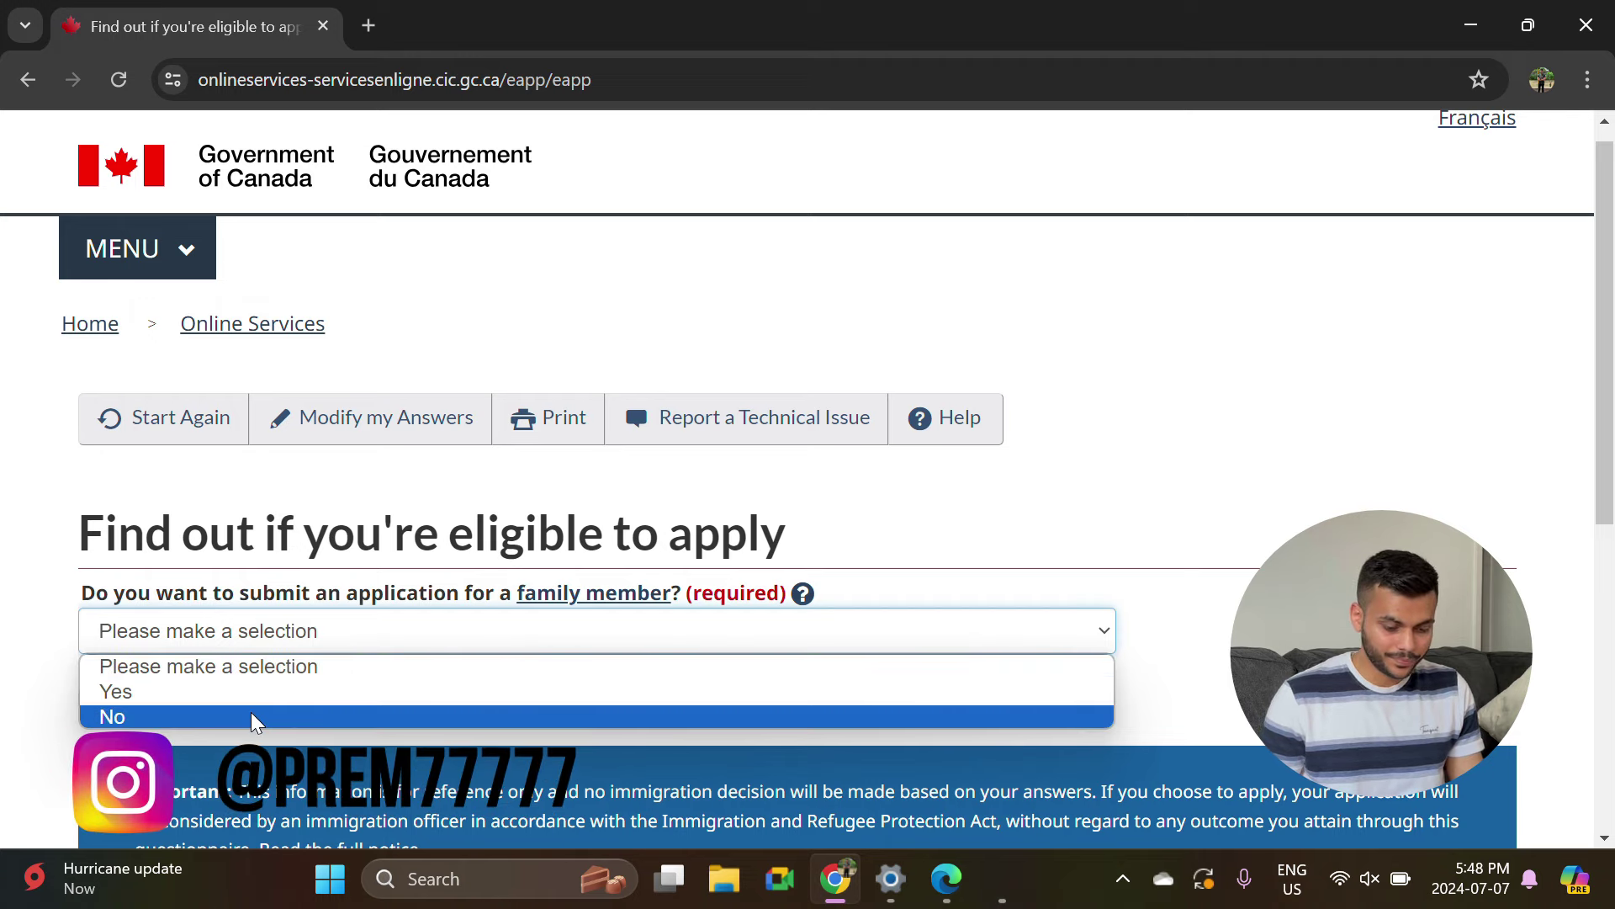
pyautogui.click(282, 717)
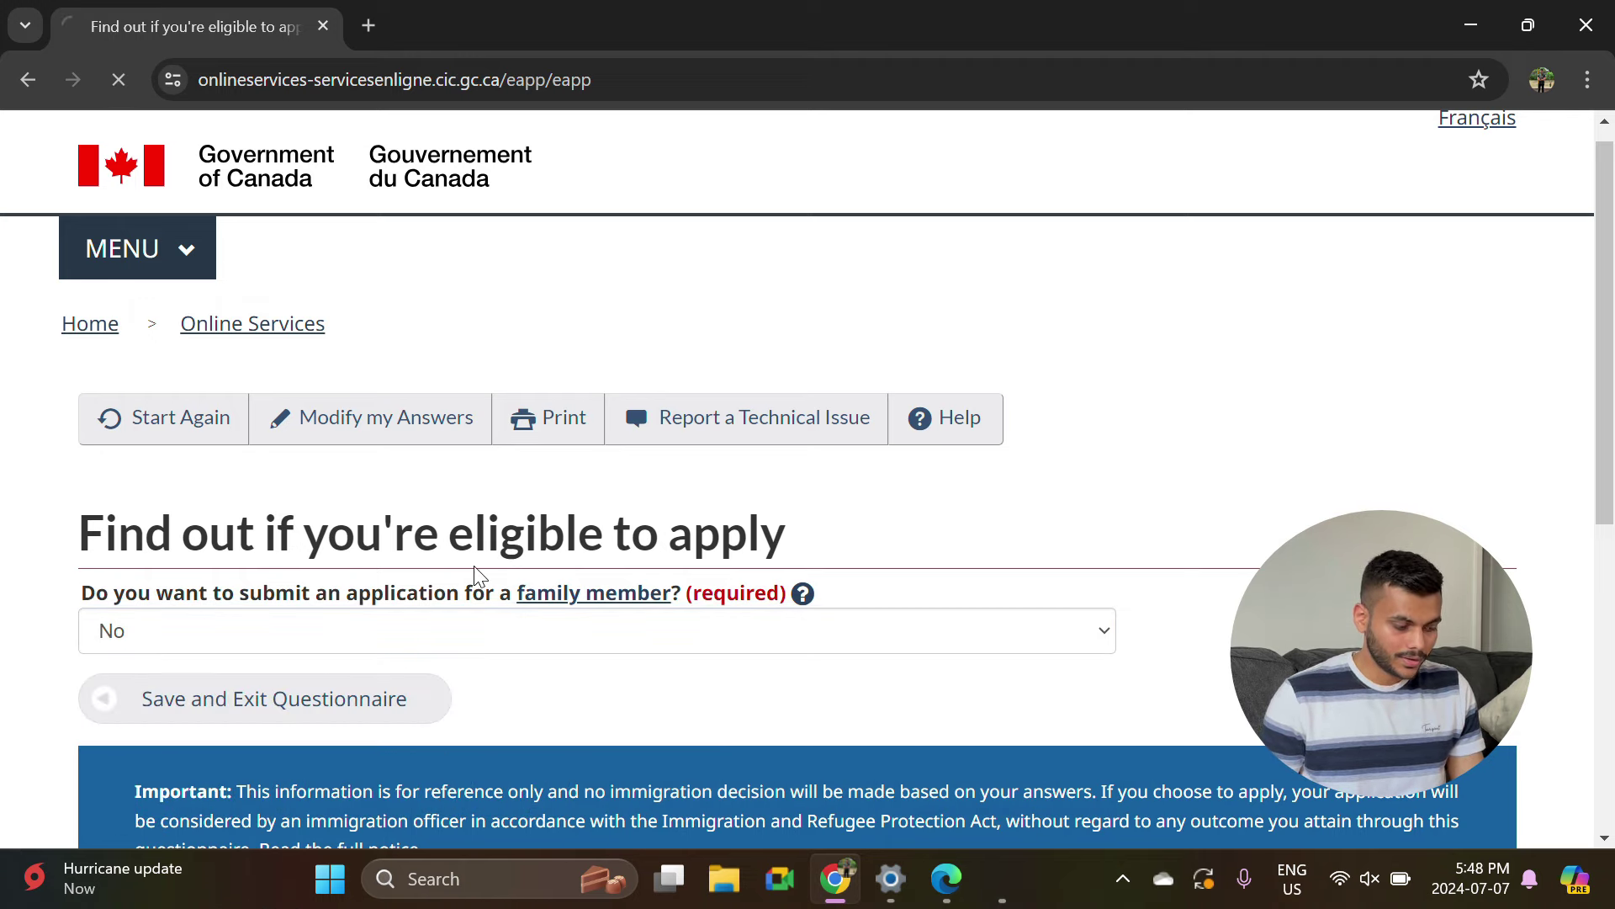
pyautogui.scroll(-1, 303, 687)
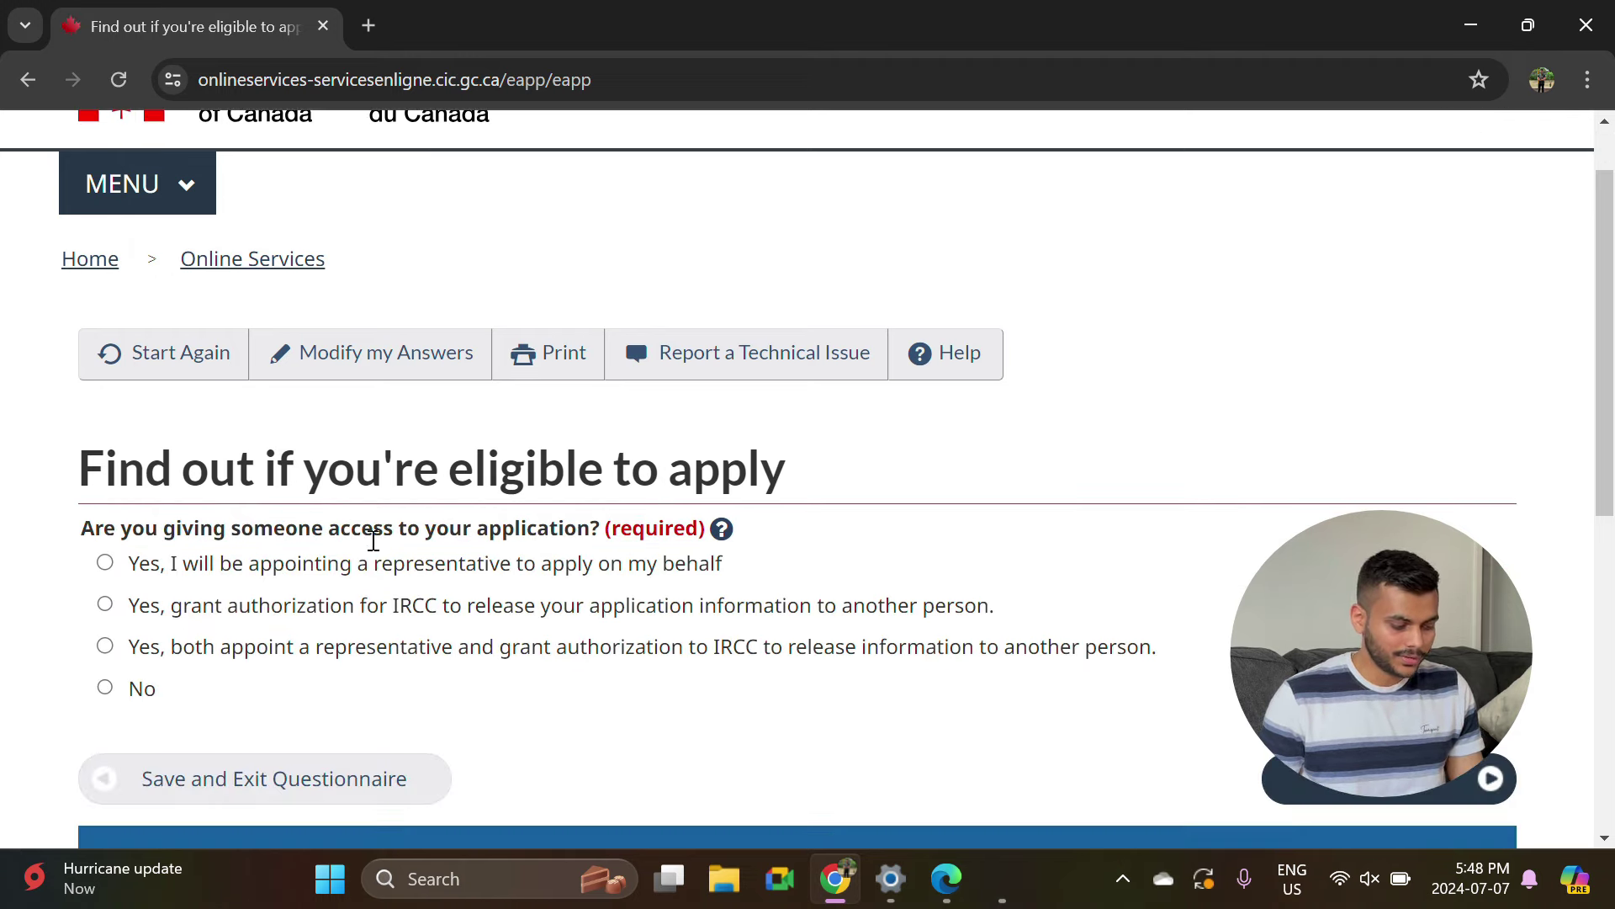
pyautogui.click(105, 688)
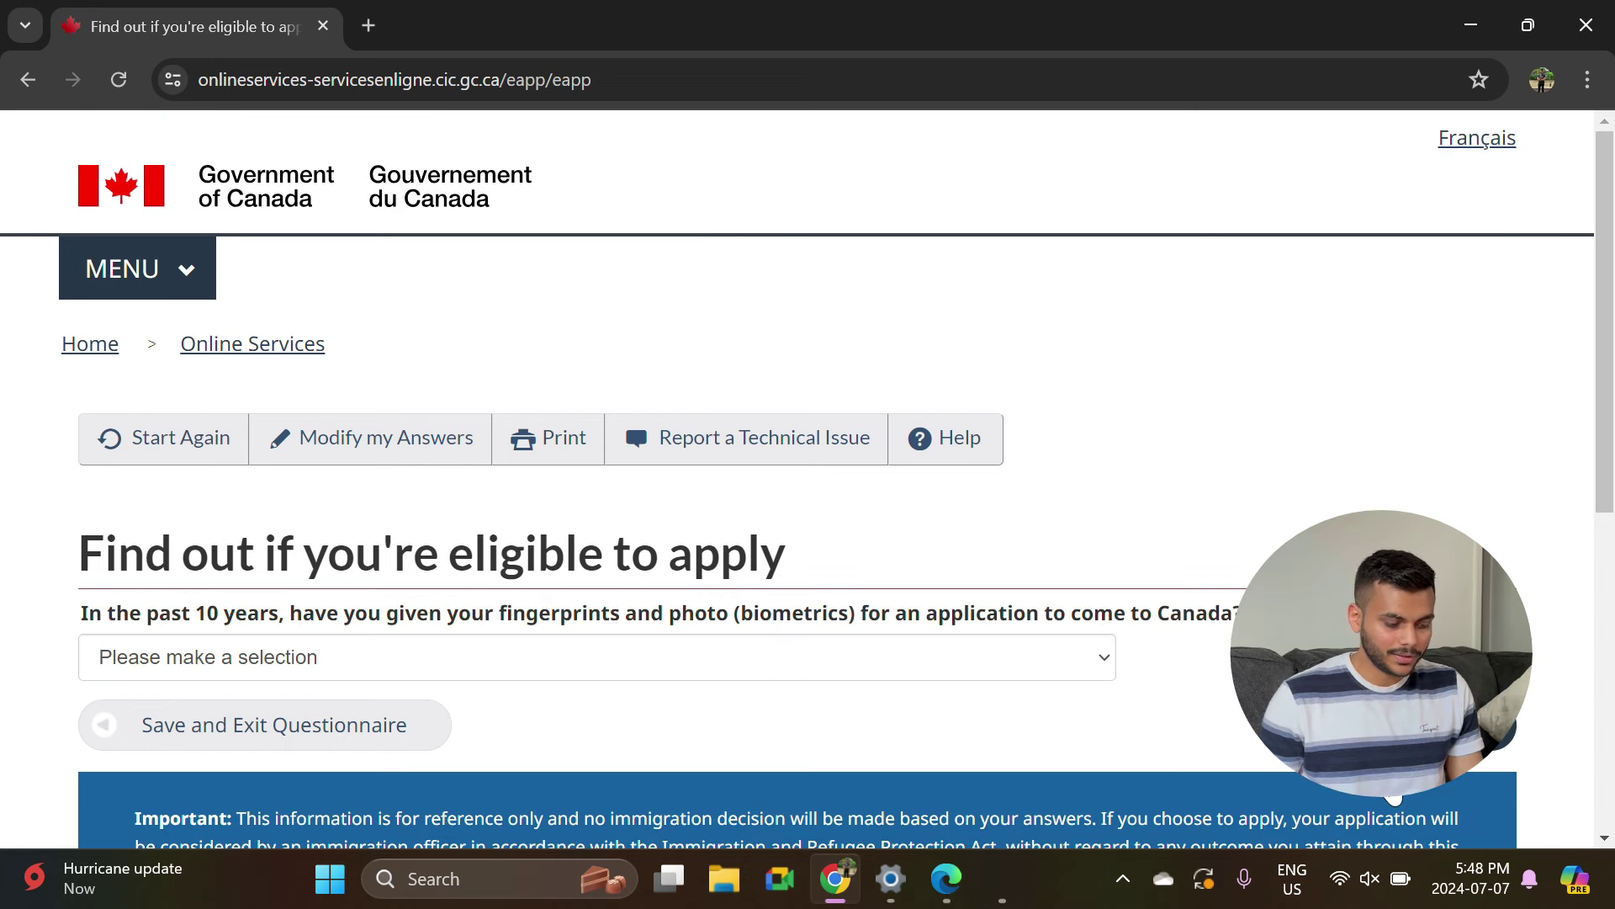
# Answer Yes to past biometrics, paying fees, making digital copies and paying online.
pyautogui.click(513, 660)
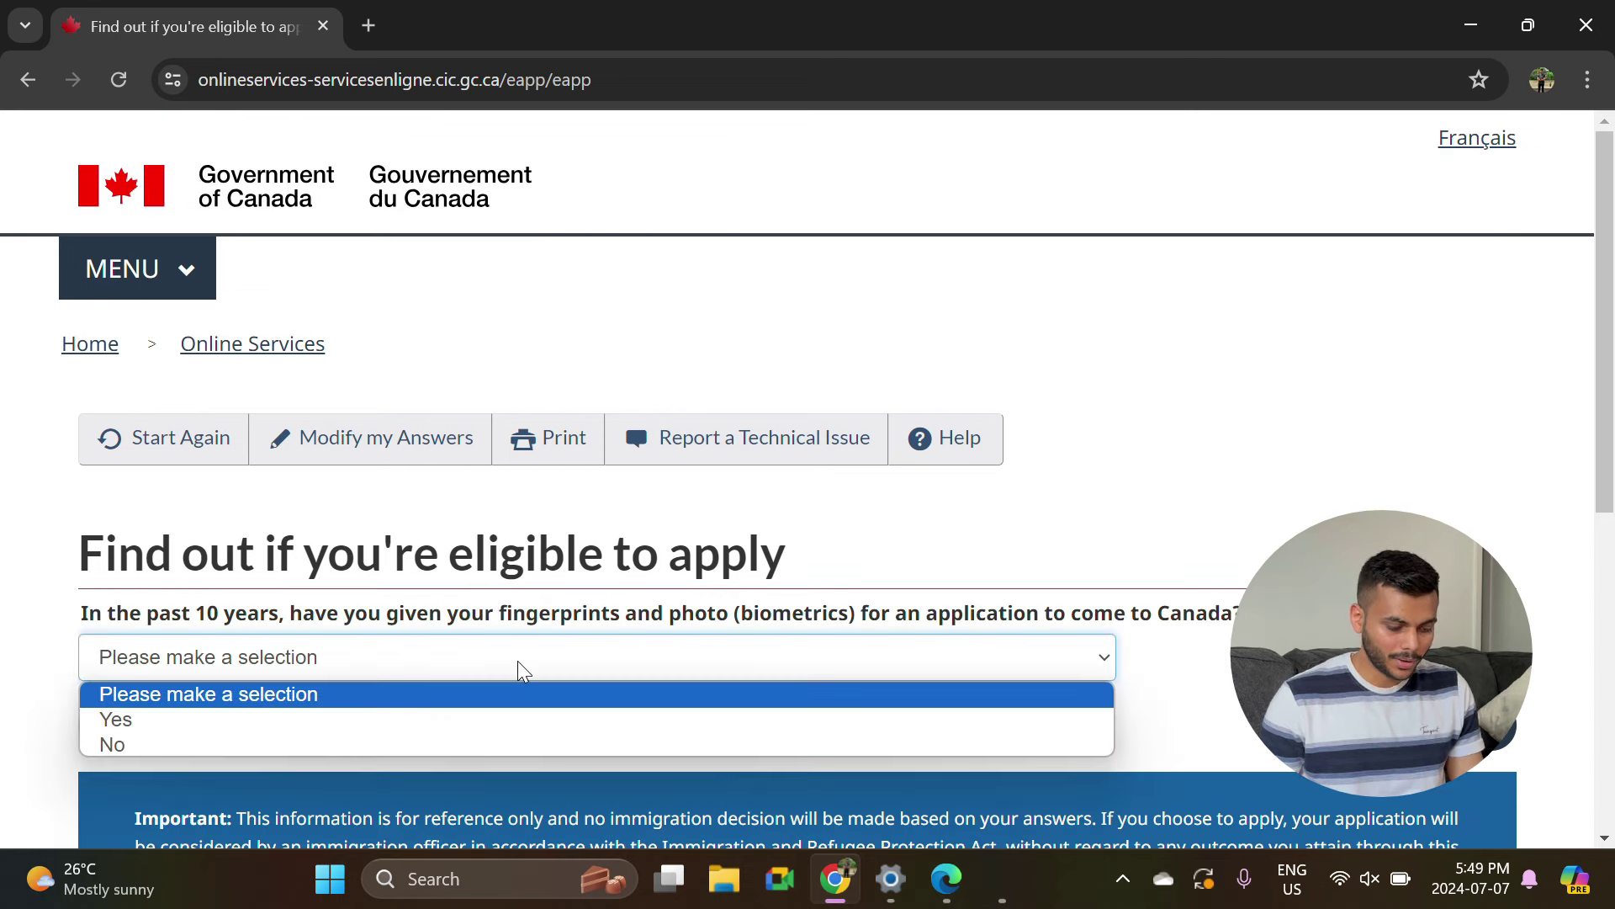
pyautogui.click(300, 720)
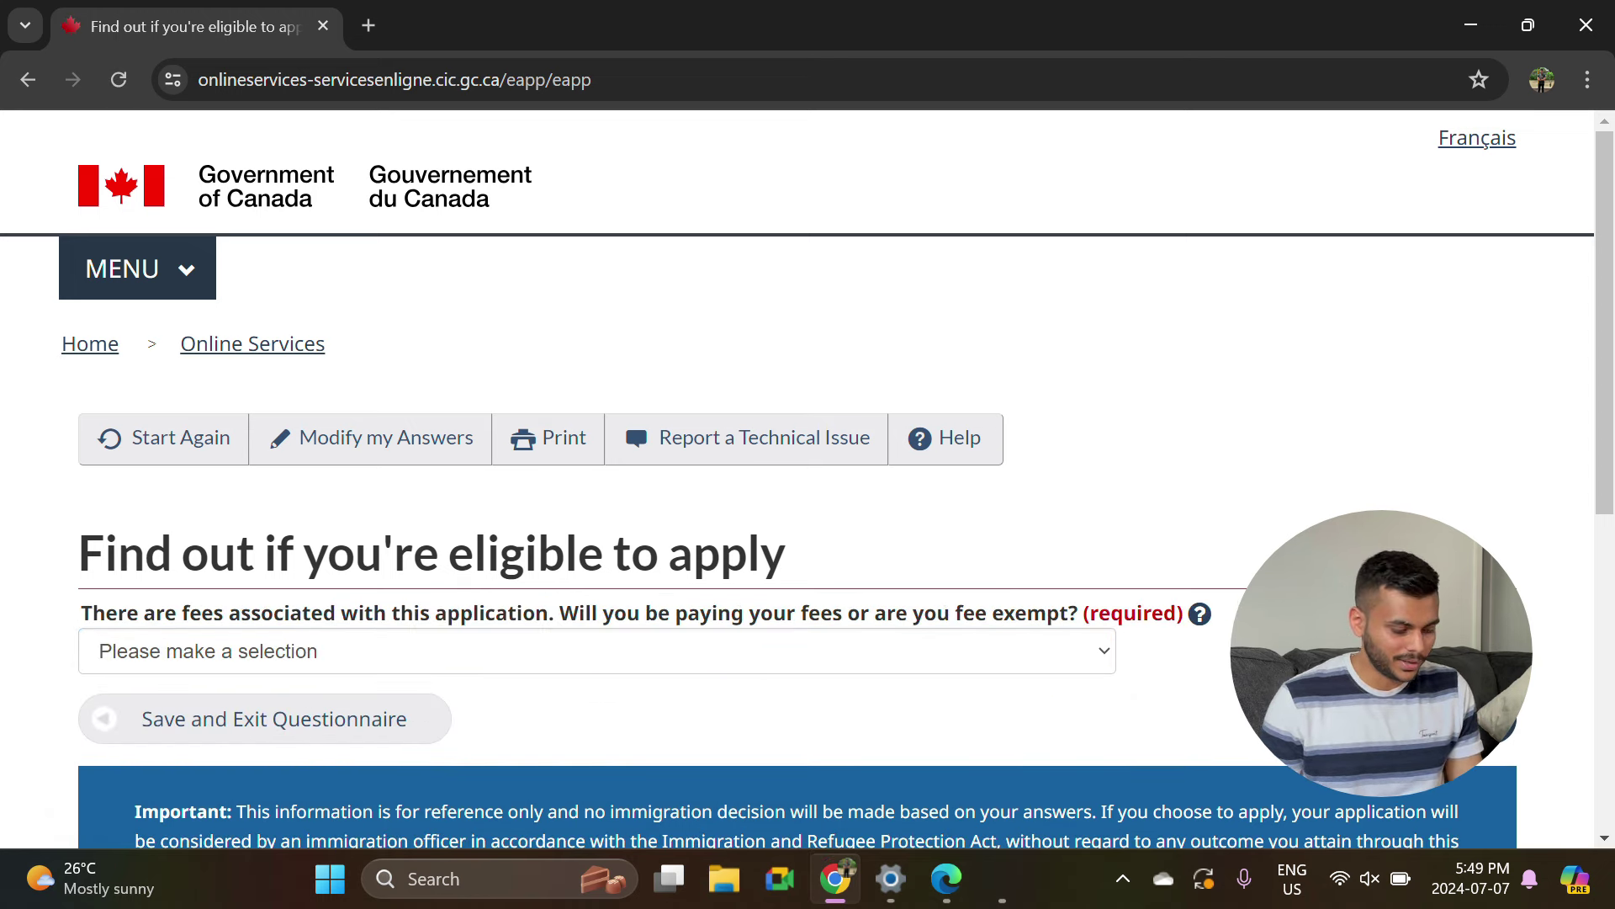
pyautogui.click(538, 657)
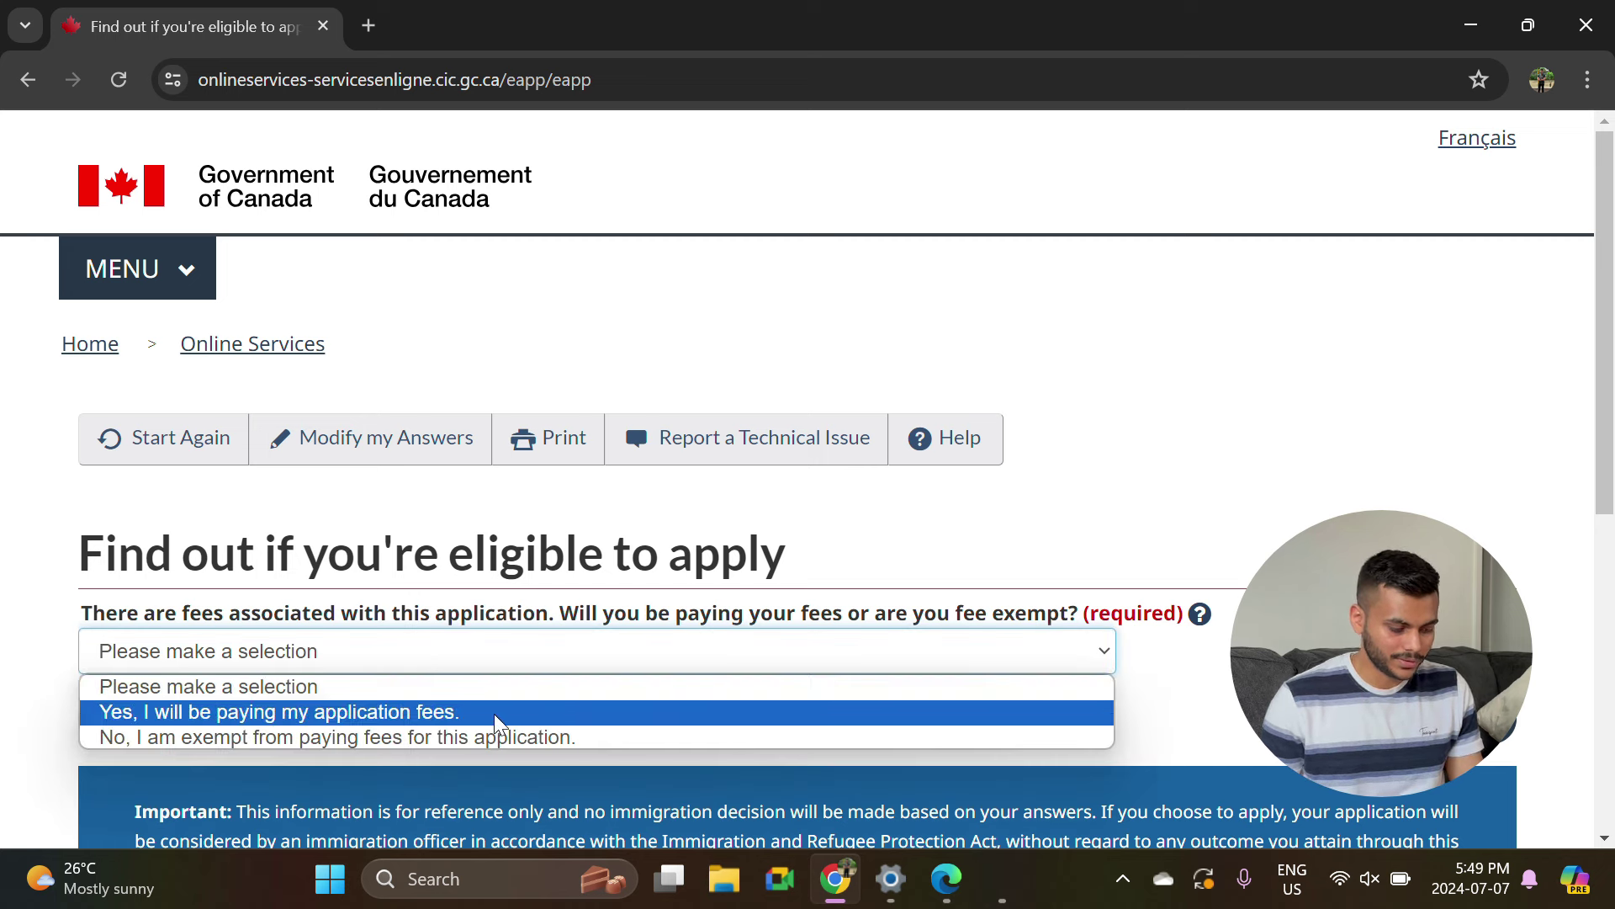
pyautogui.click(441, 718)
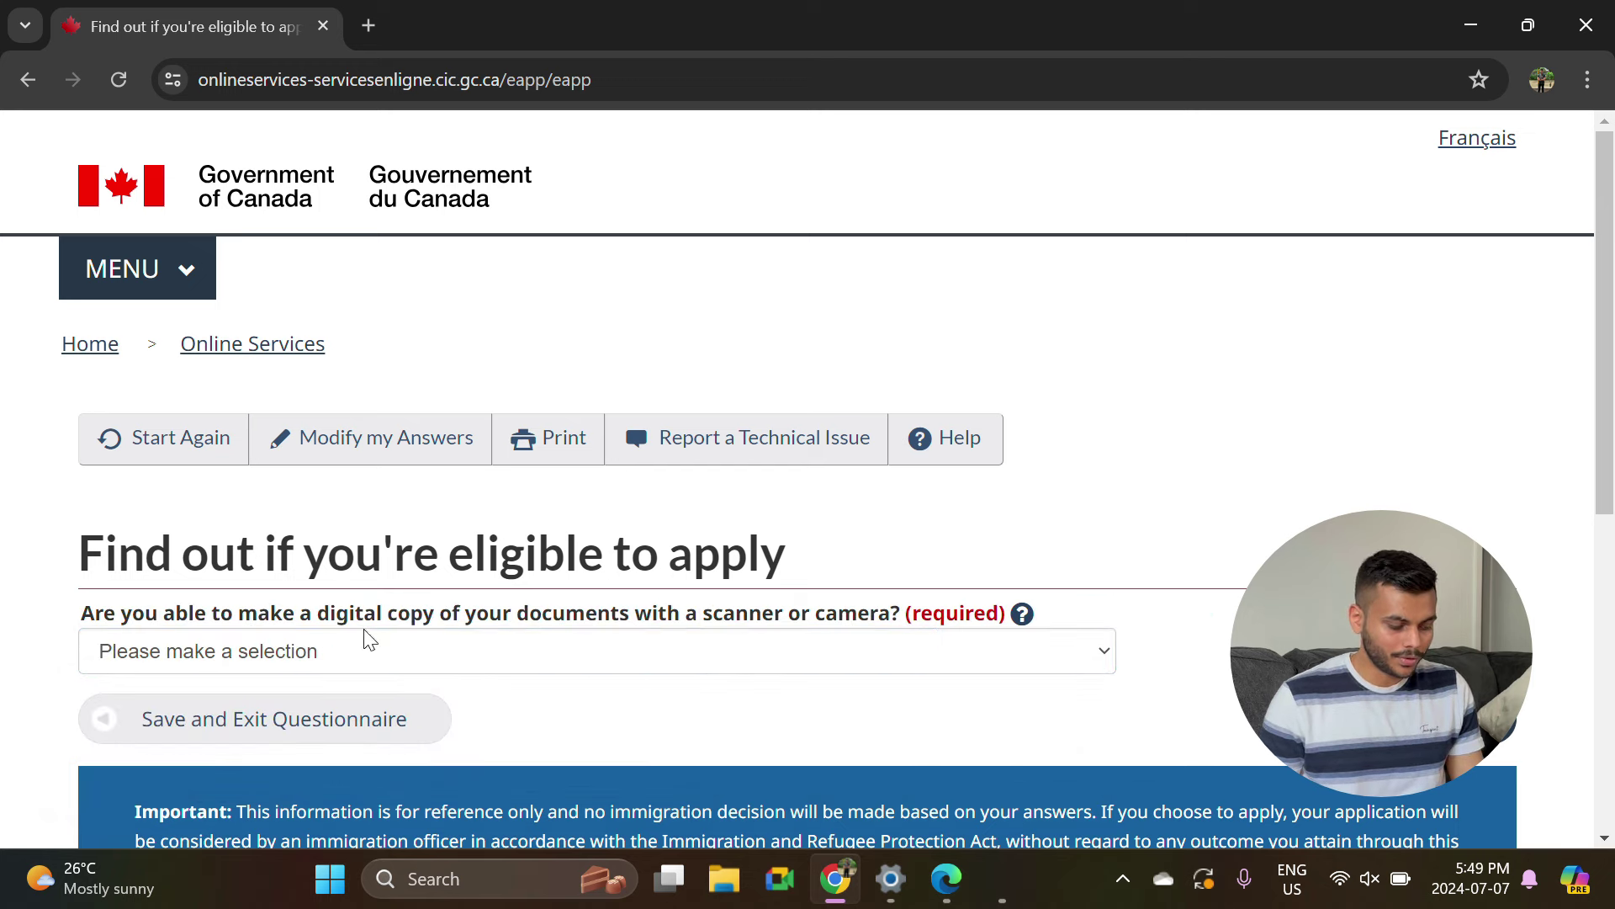
pyautogui.click(386, 663)
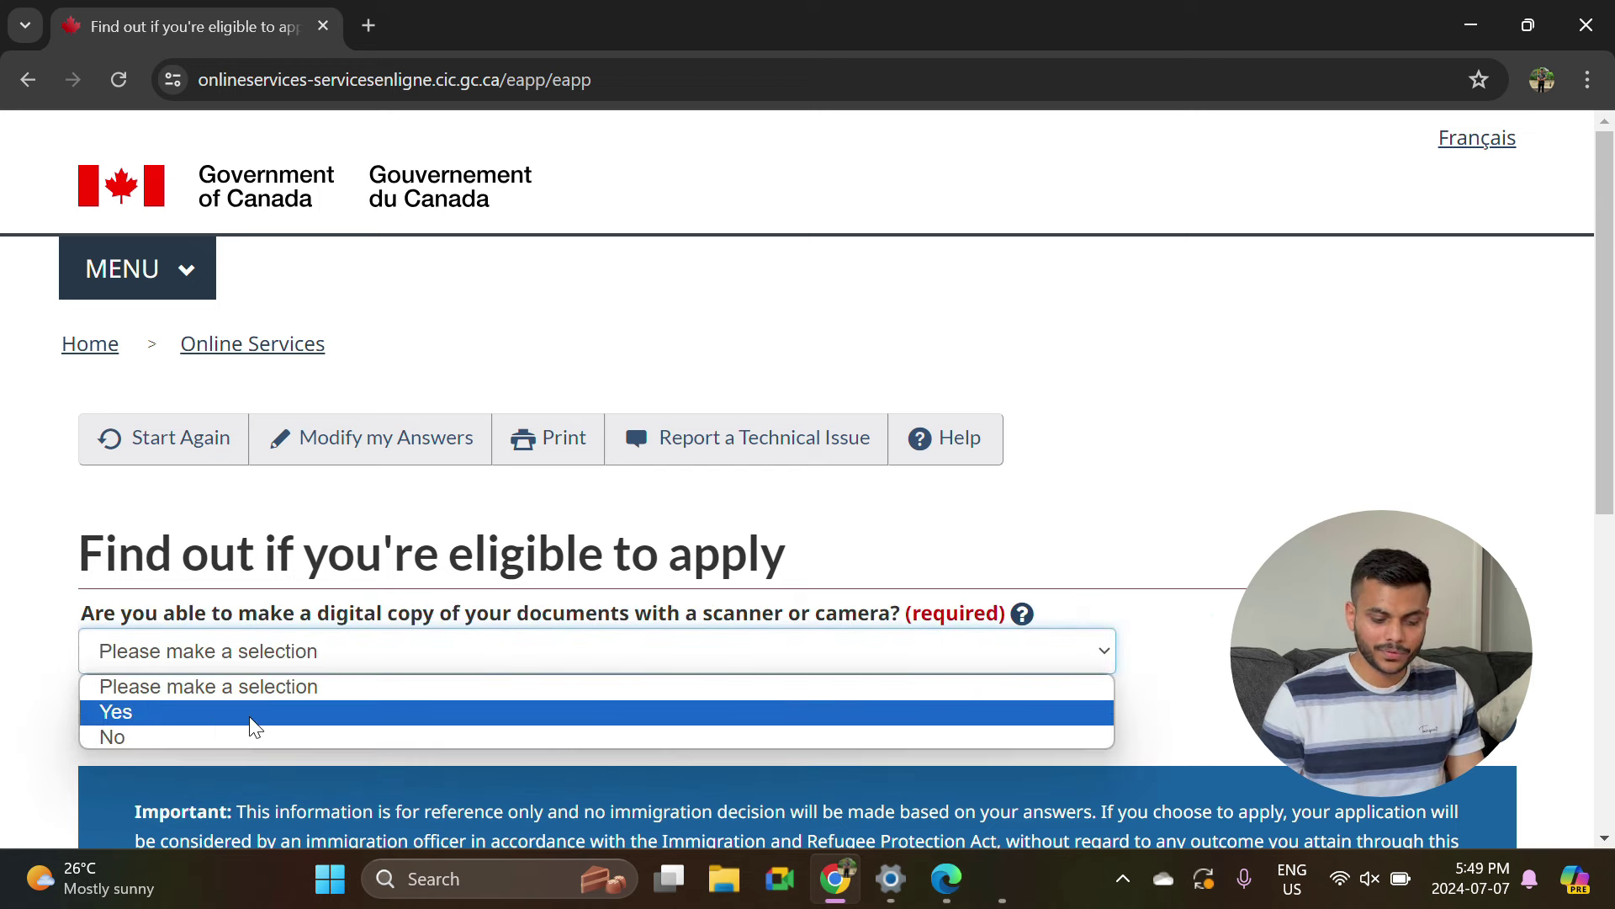
pyautogui.click(255, 712)
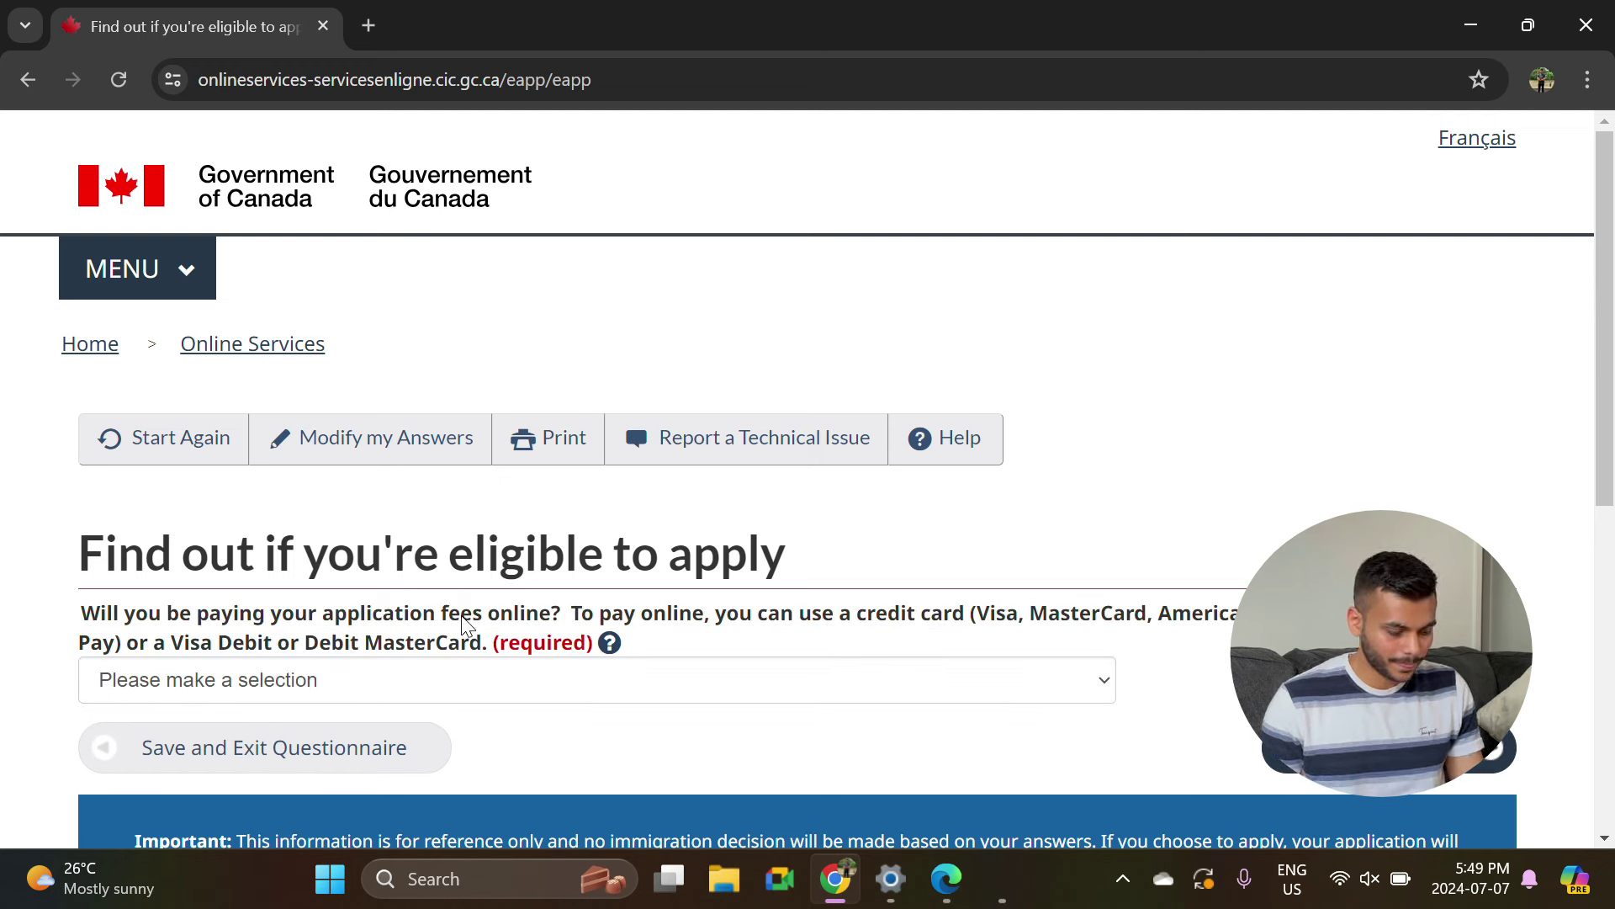
pyautogui.click(569, 699)
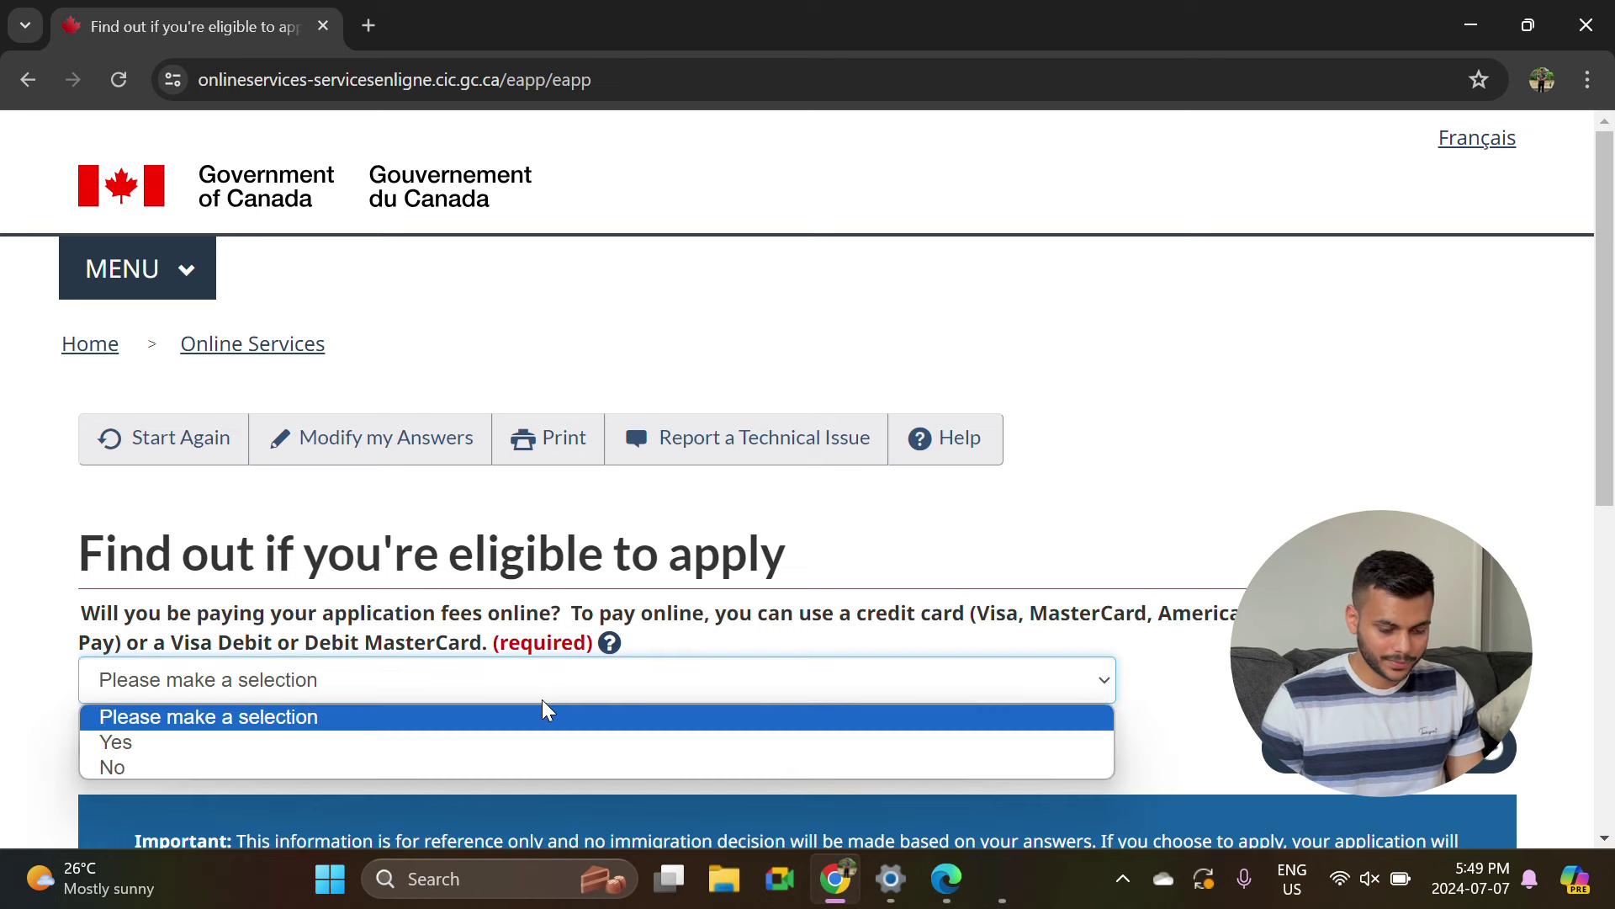
pyautogui.click(399, 742)
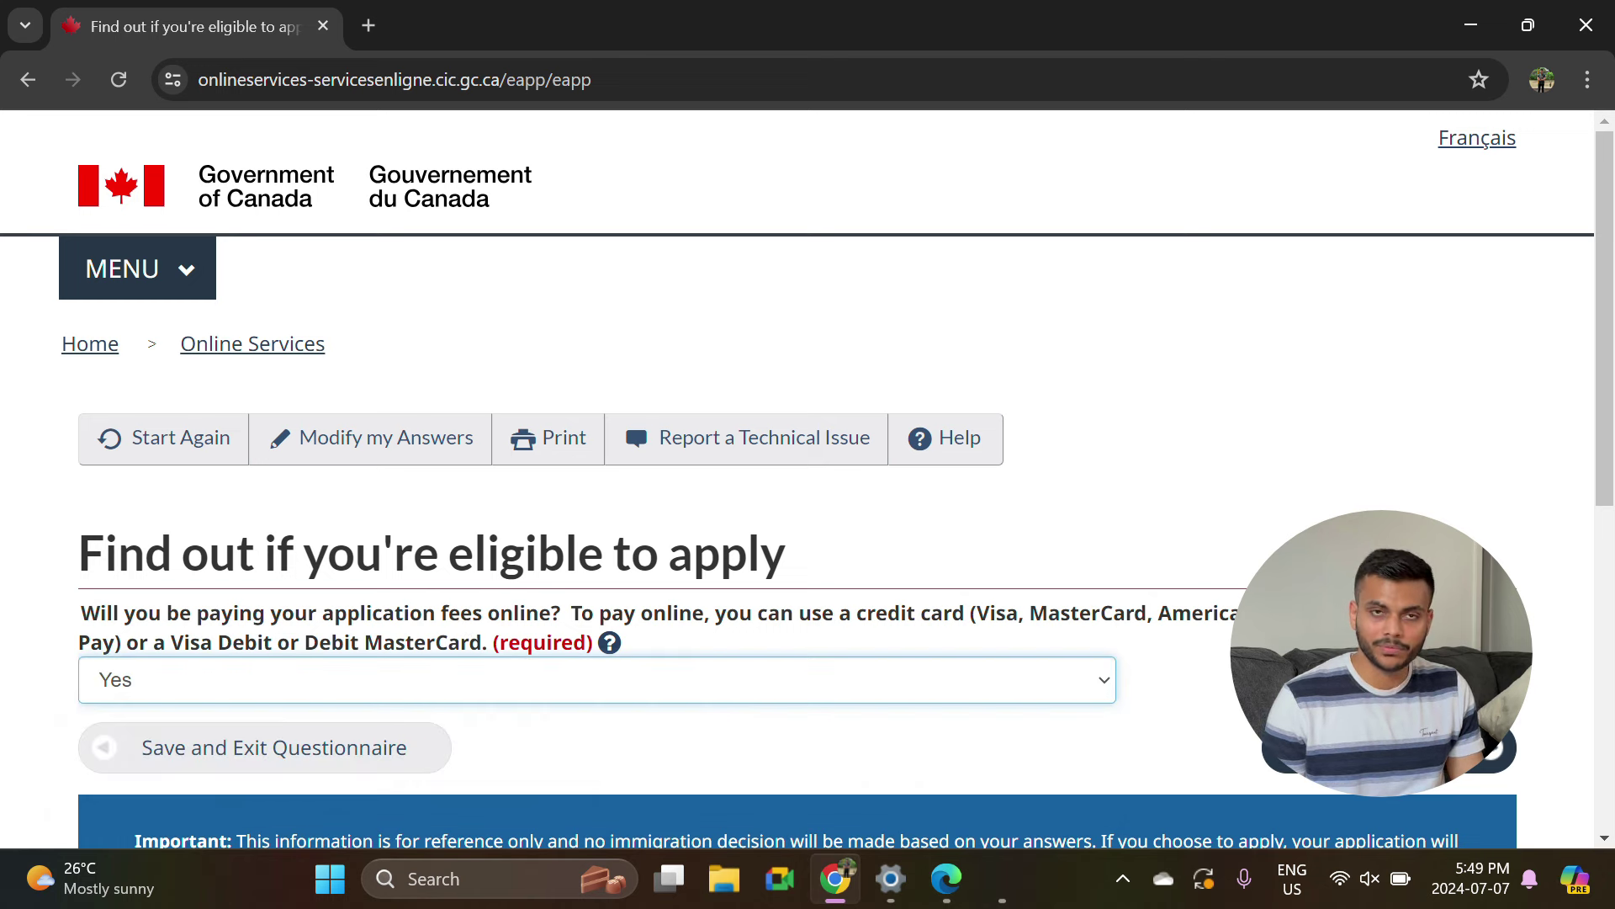
# Submit the checklist answers and scroll through the Review your answers summary.
pyautogui.click(1380, 748)
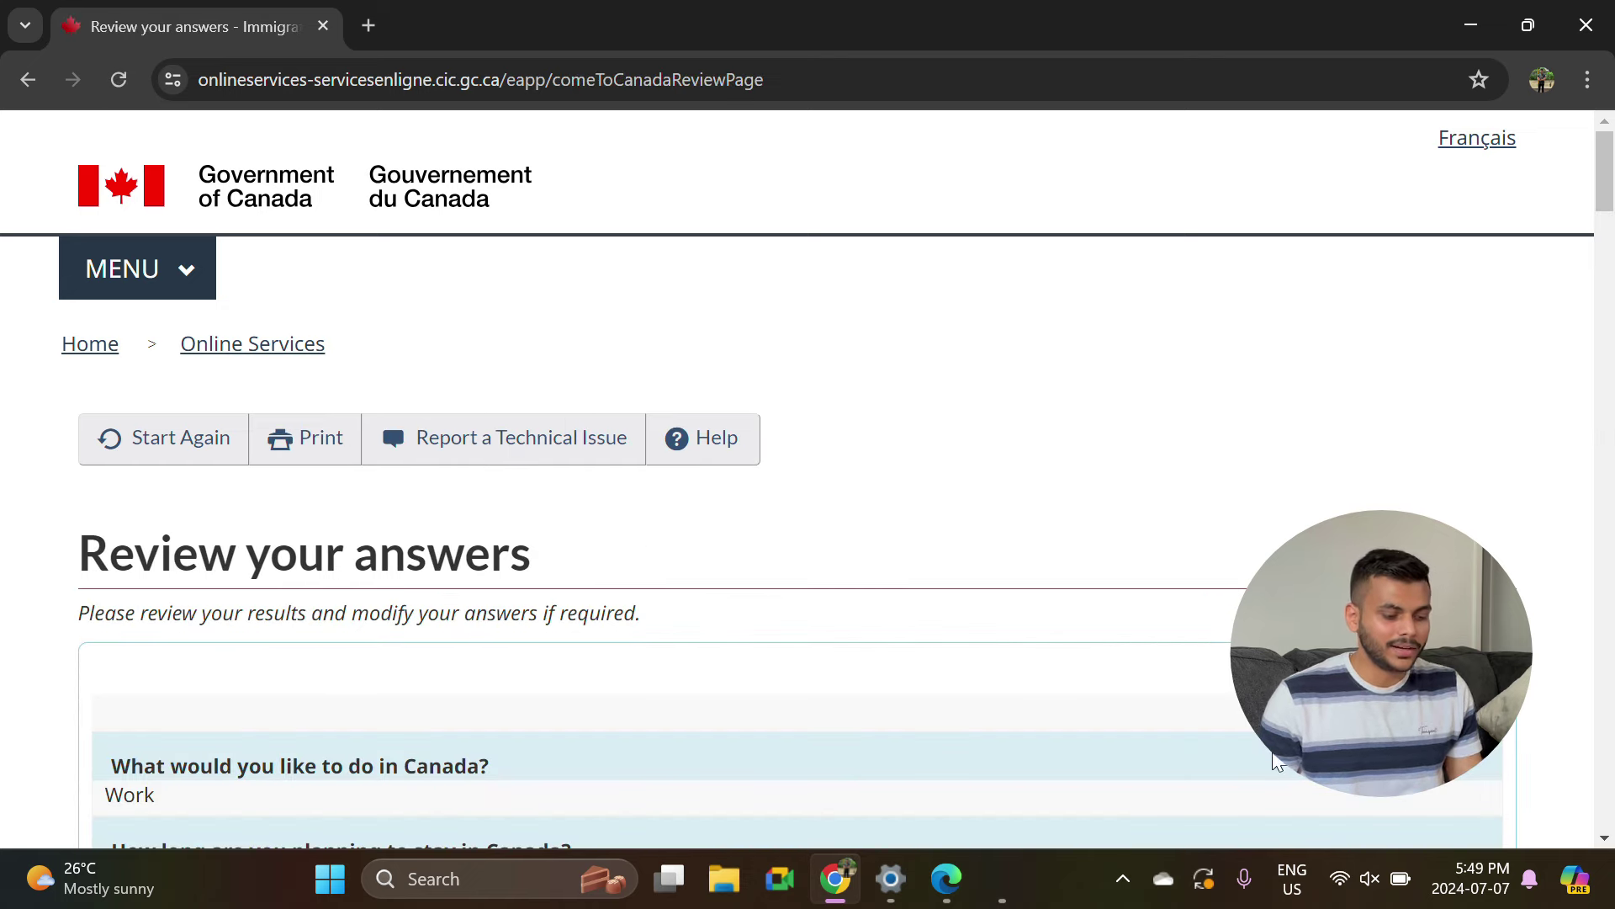
pyautogui.scroll(-3, 583, 715)
pyautogui.scroll(-3, 566, 515)
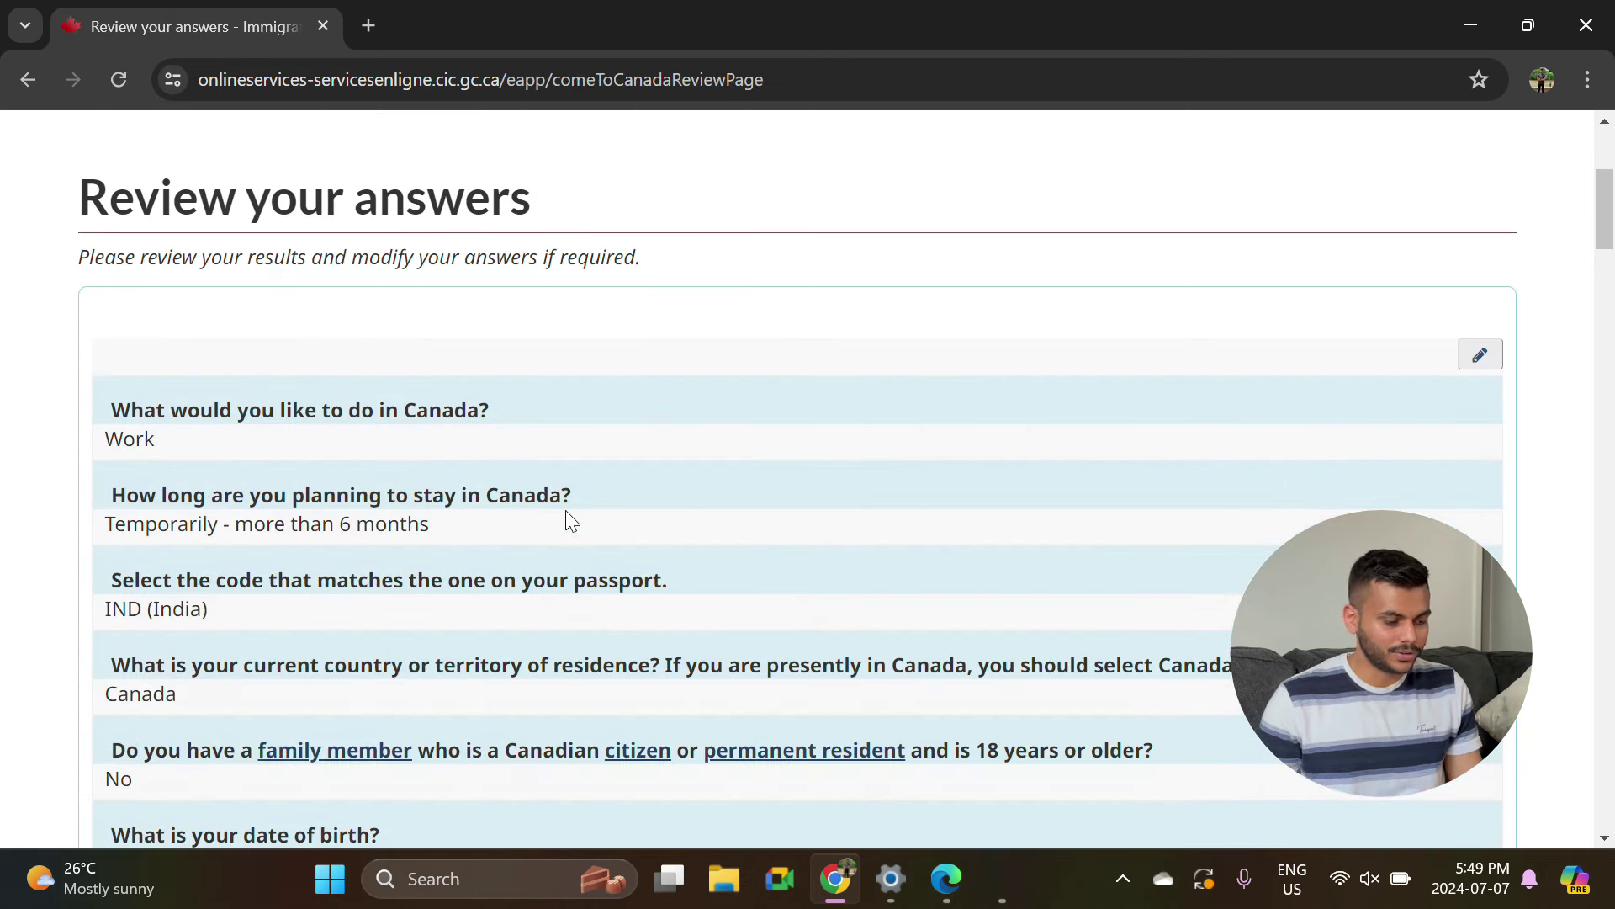
pyautogui.scroll(-10, 565, 512)
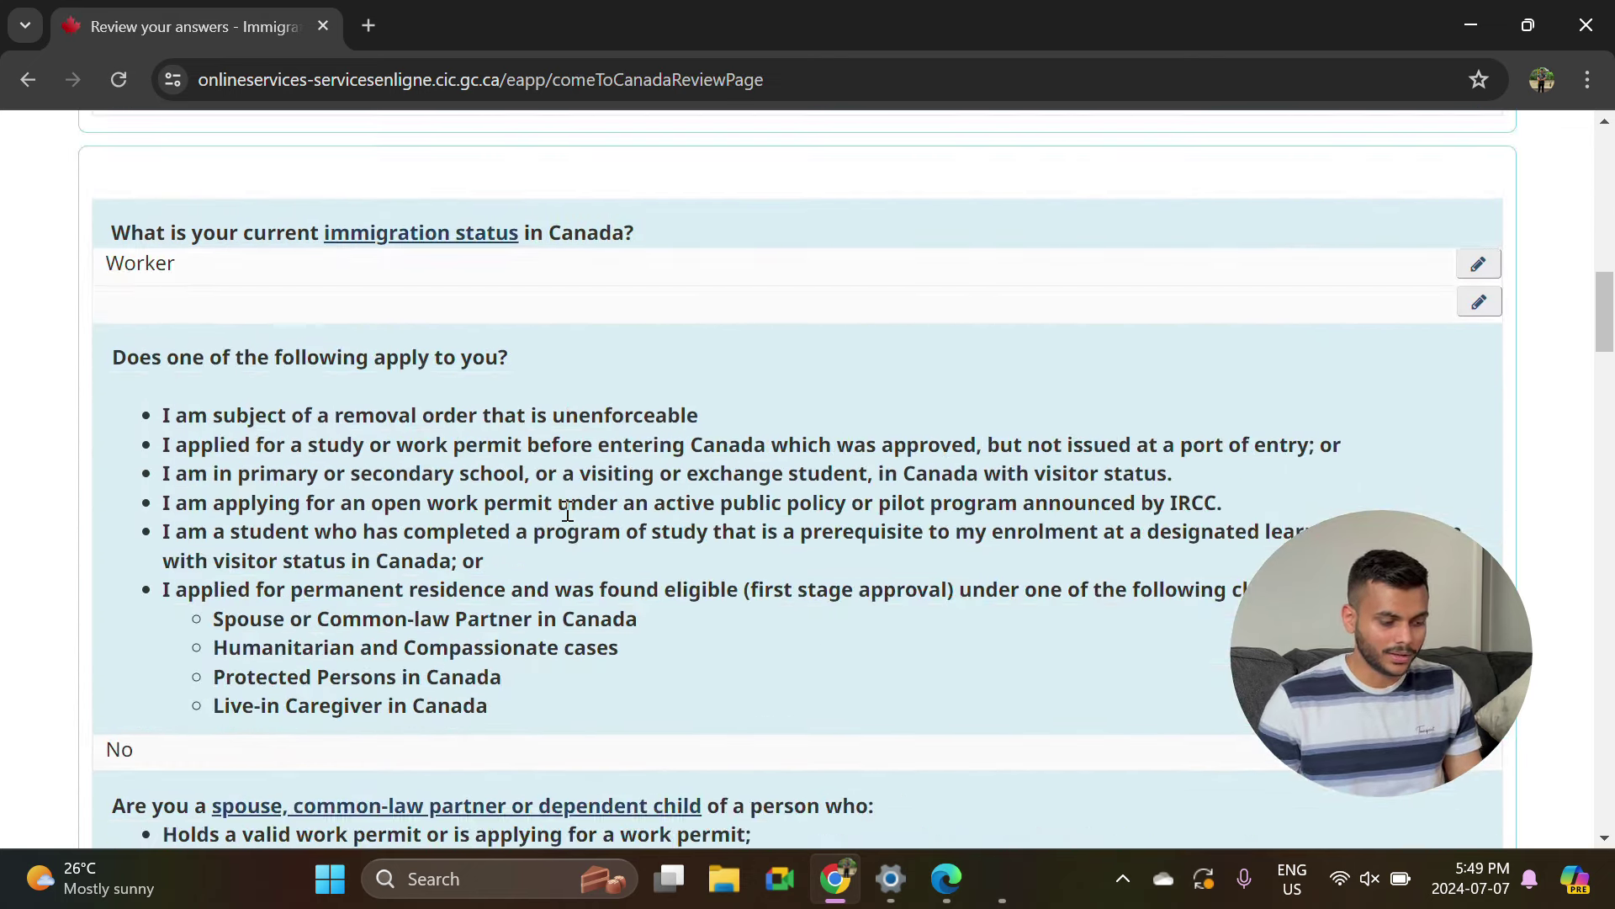
pyautogui.scroll(-13, 565, 509)
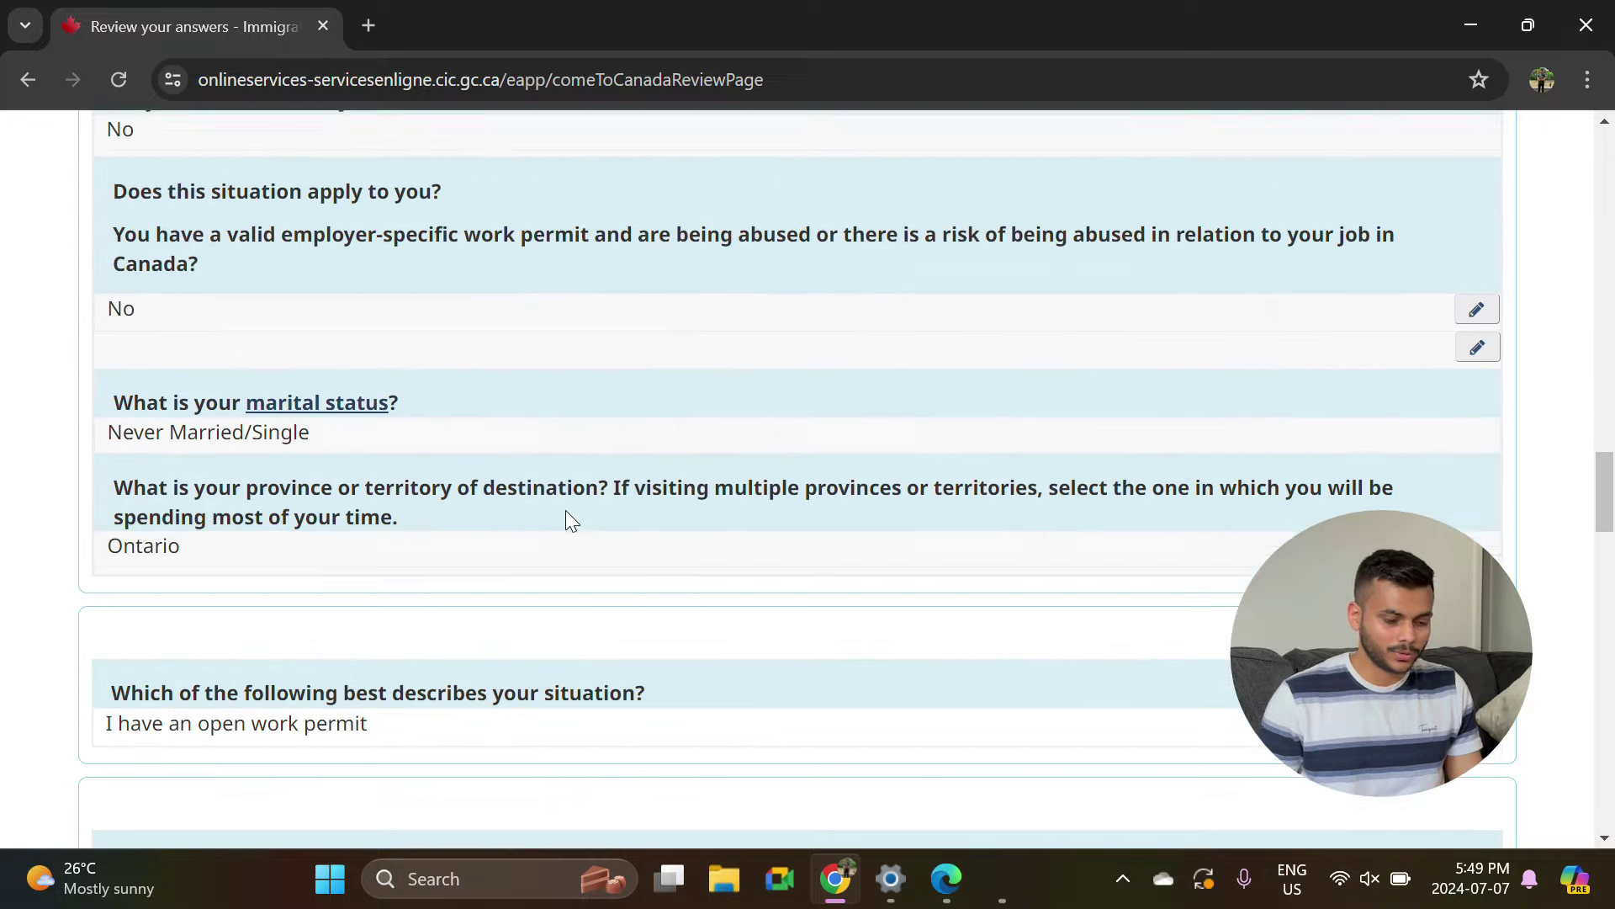
pyautogui.scroll(-20, 569, 519)
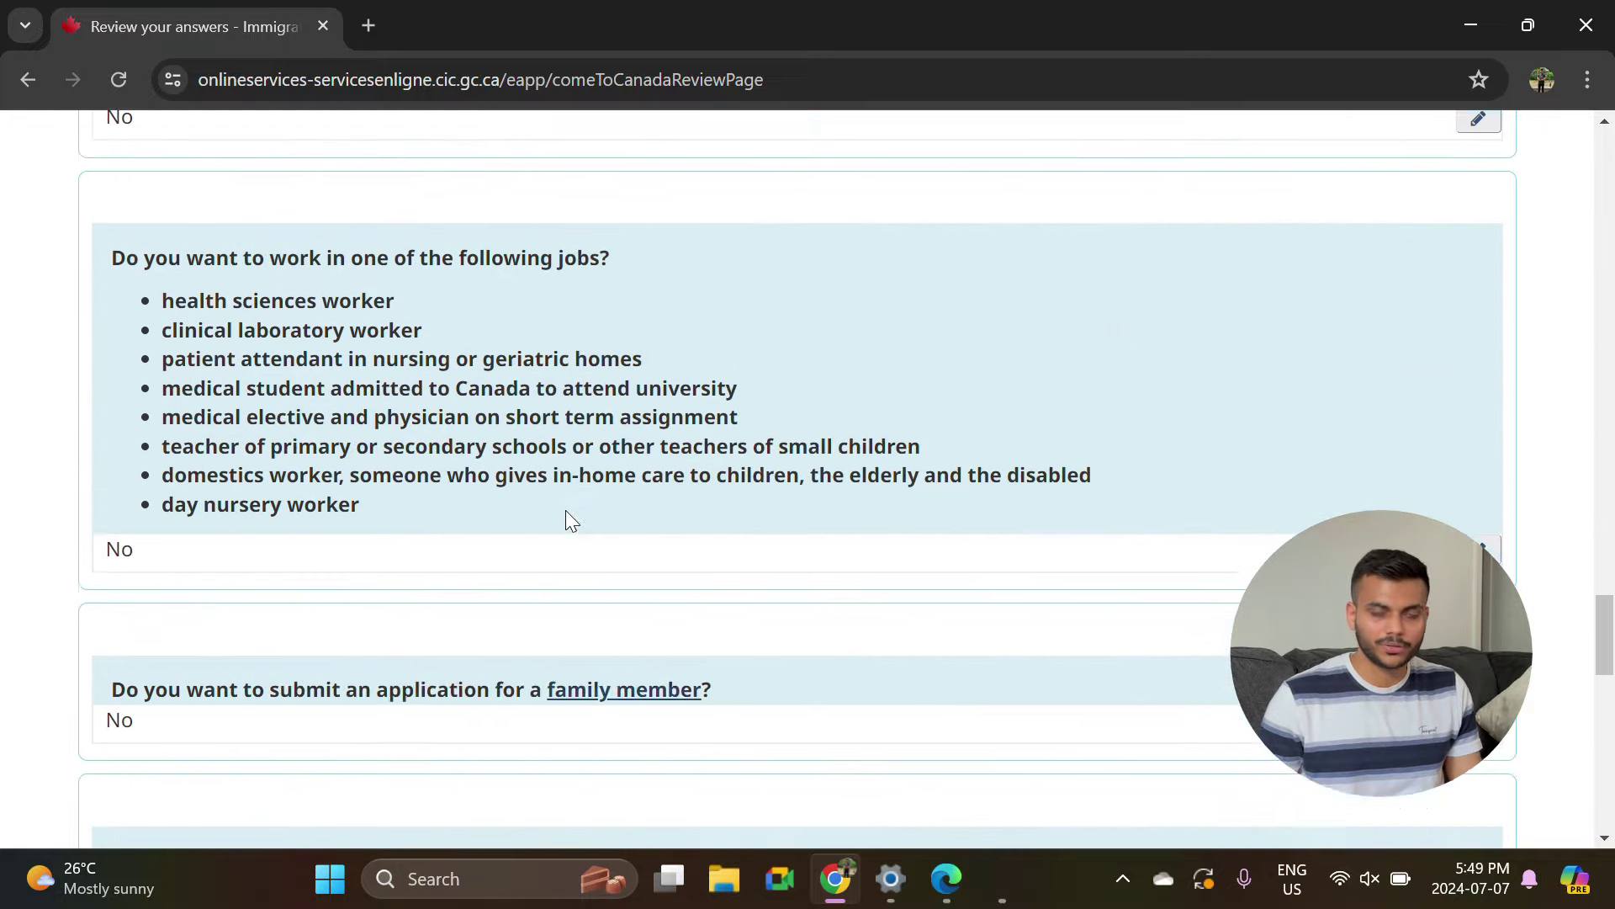
pyautogui.scroll(-5, 565, 515)
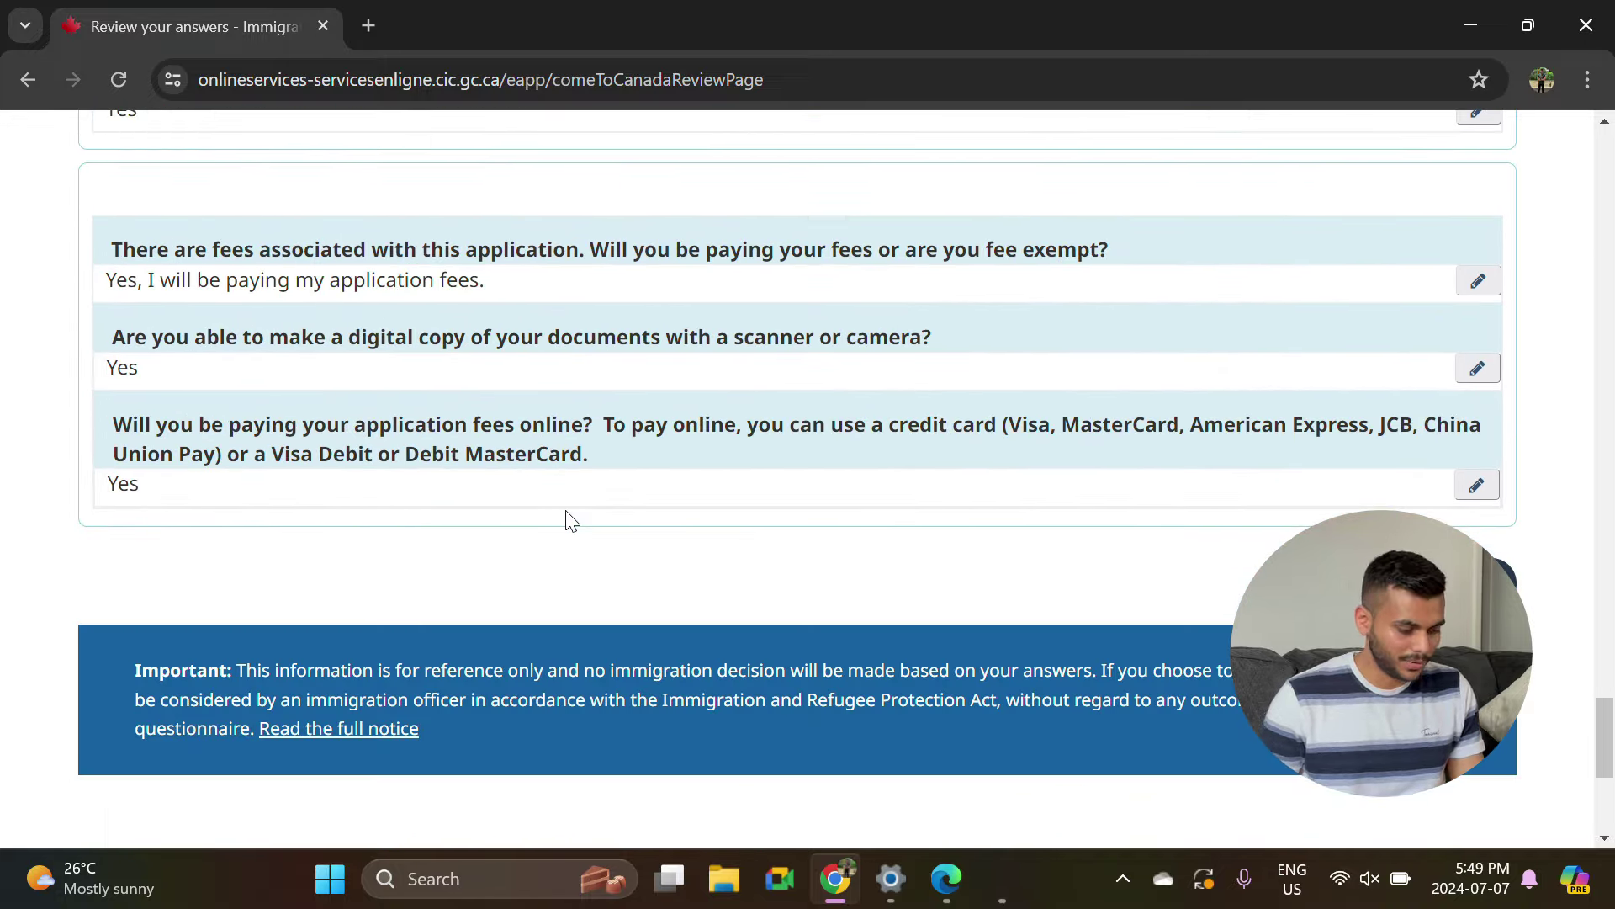
pyautogui.scroll(-4, 565, 519)
pyautogui.scroll(4, 1080, 407)
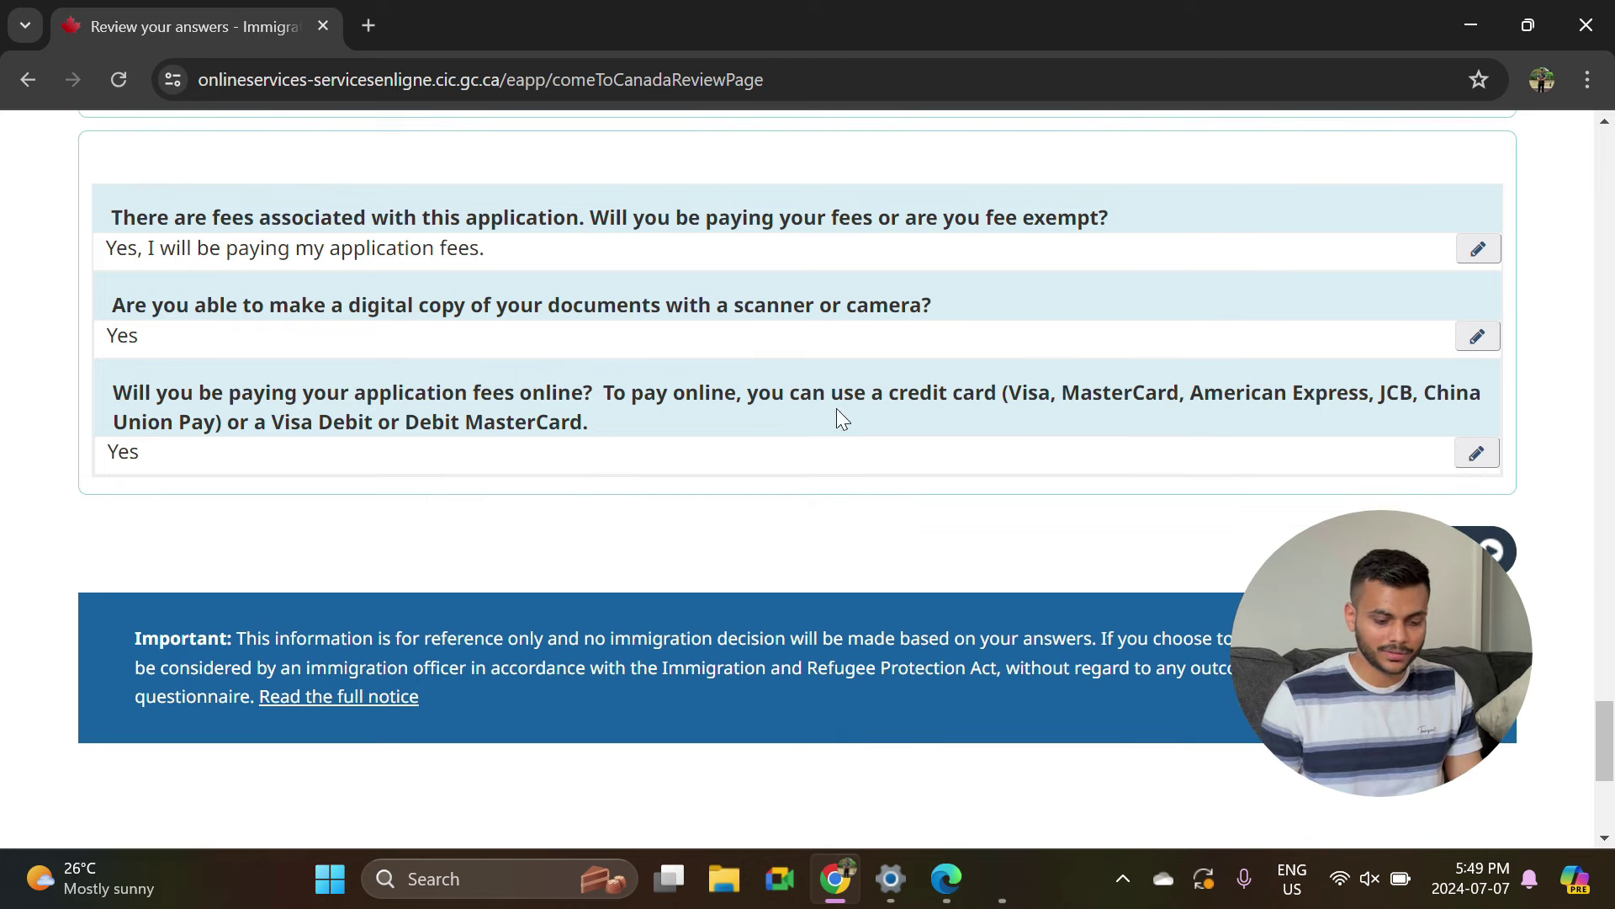
# Read the submission instructions, highlighting the 60-day deadline and 4 MB file size limit.
pyautogui.click(1491, 551)
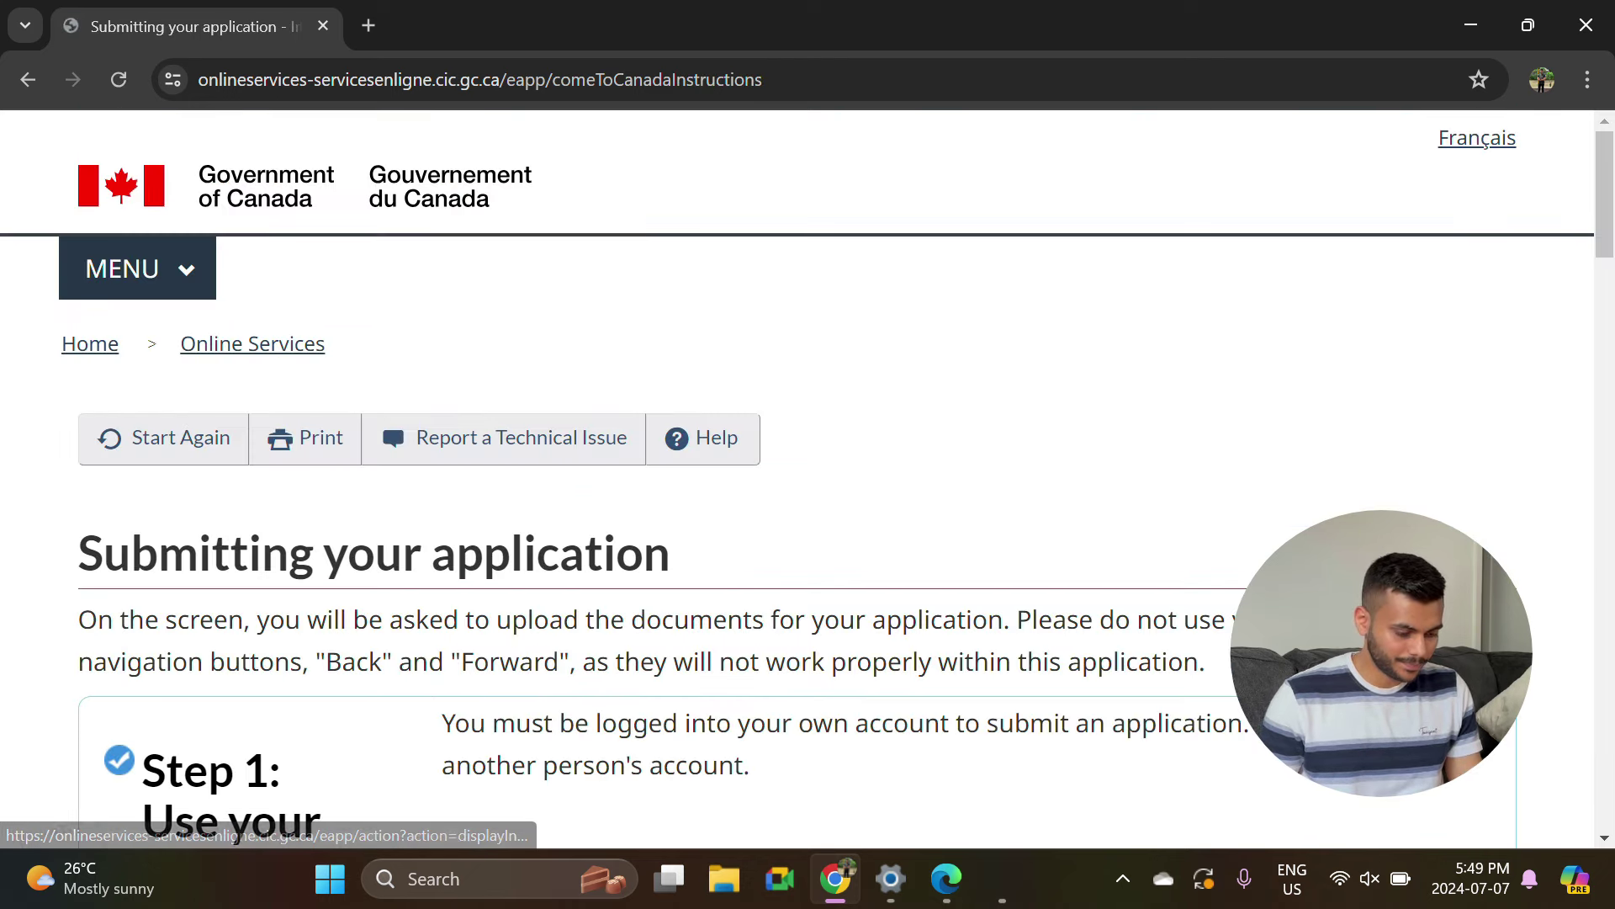
pyautogui.scroll(-8, 742, 602)
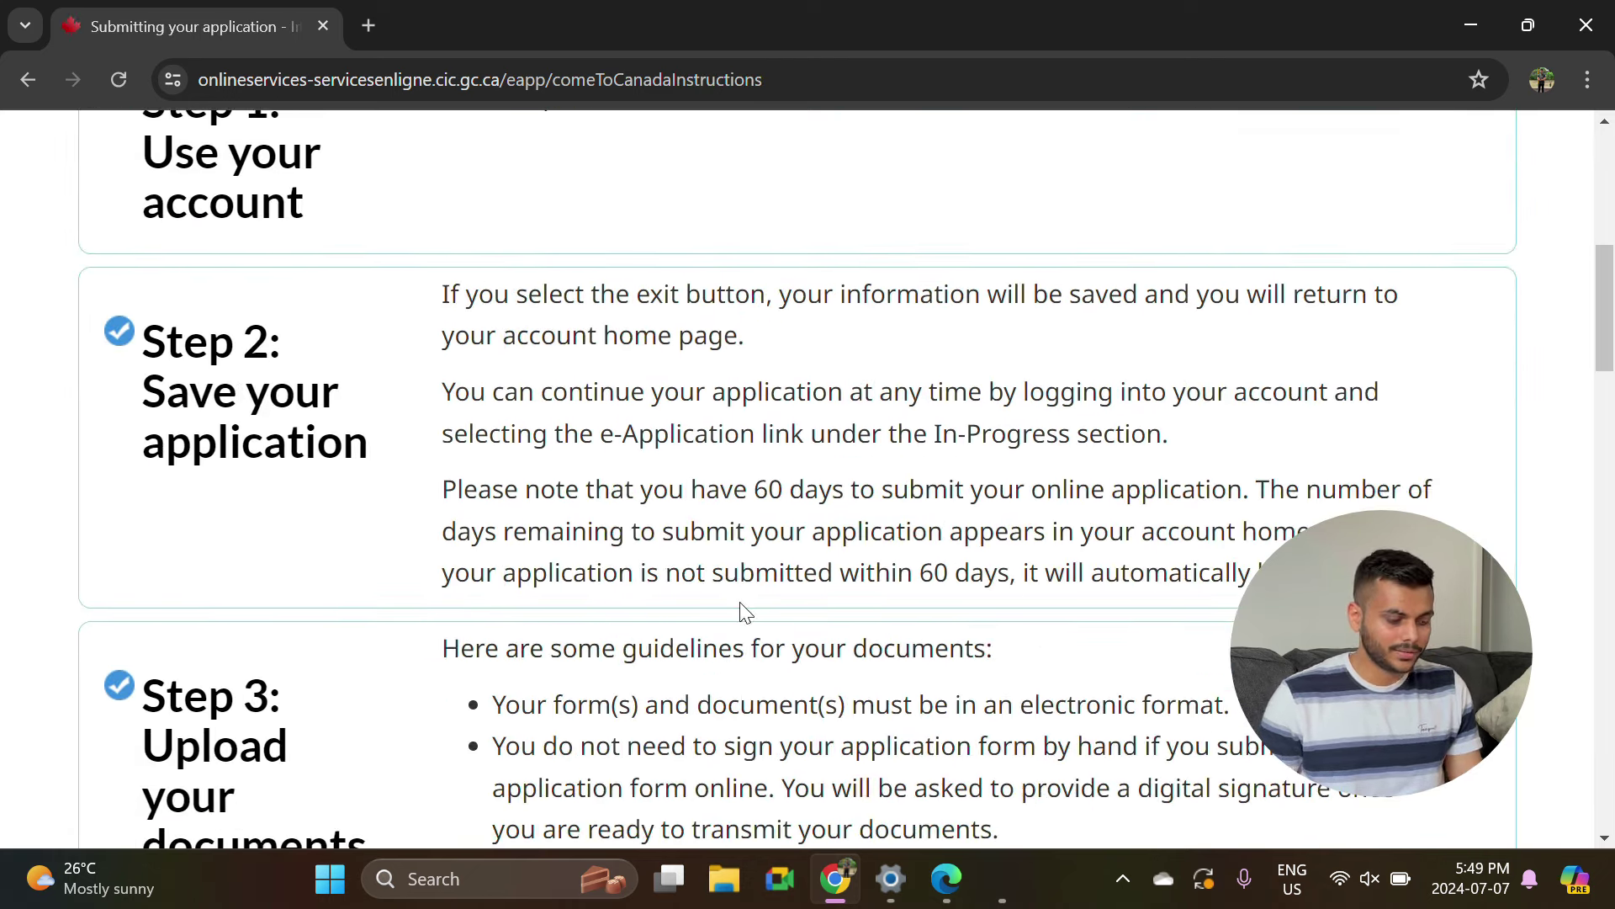
pyautogui.scroll(5, 169, 478)
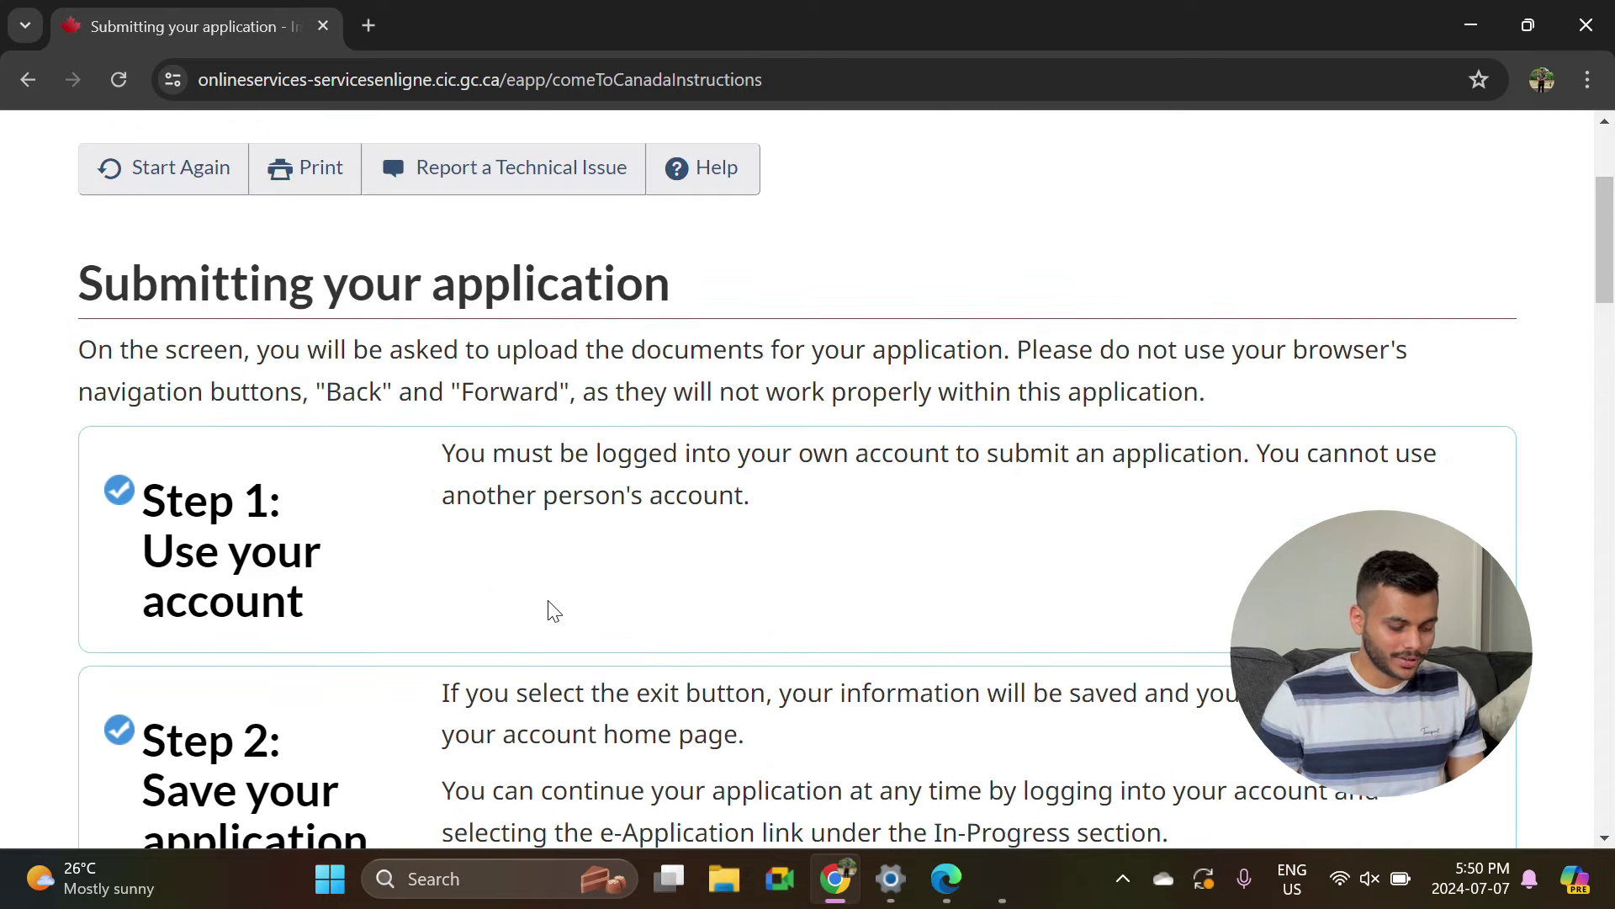
pyautogui.scroll(-5, 795, 628)
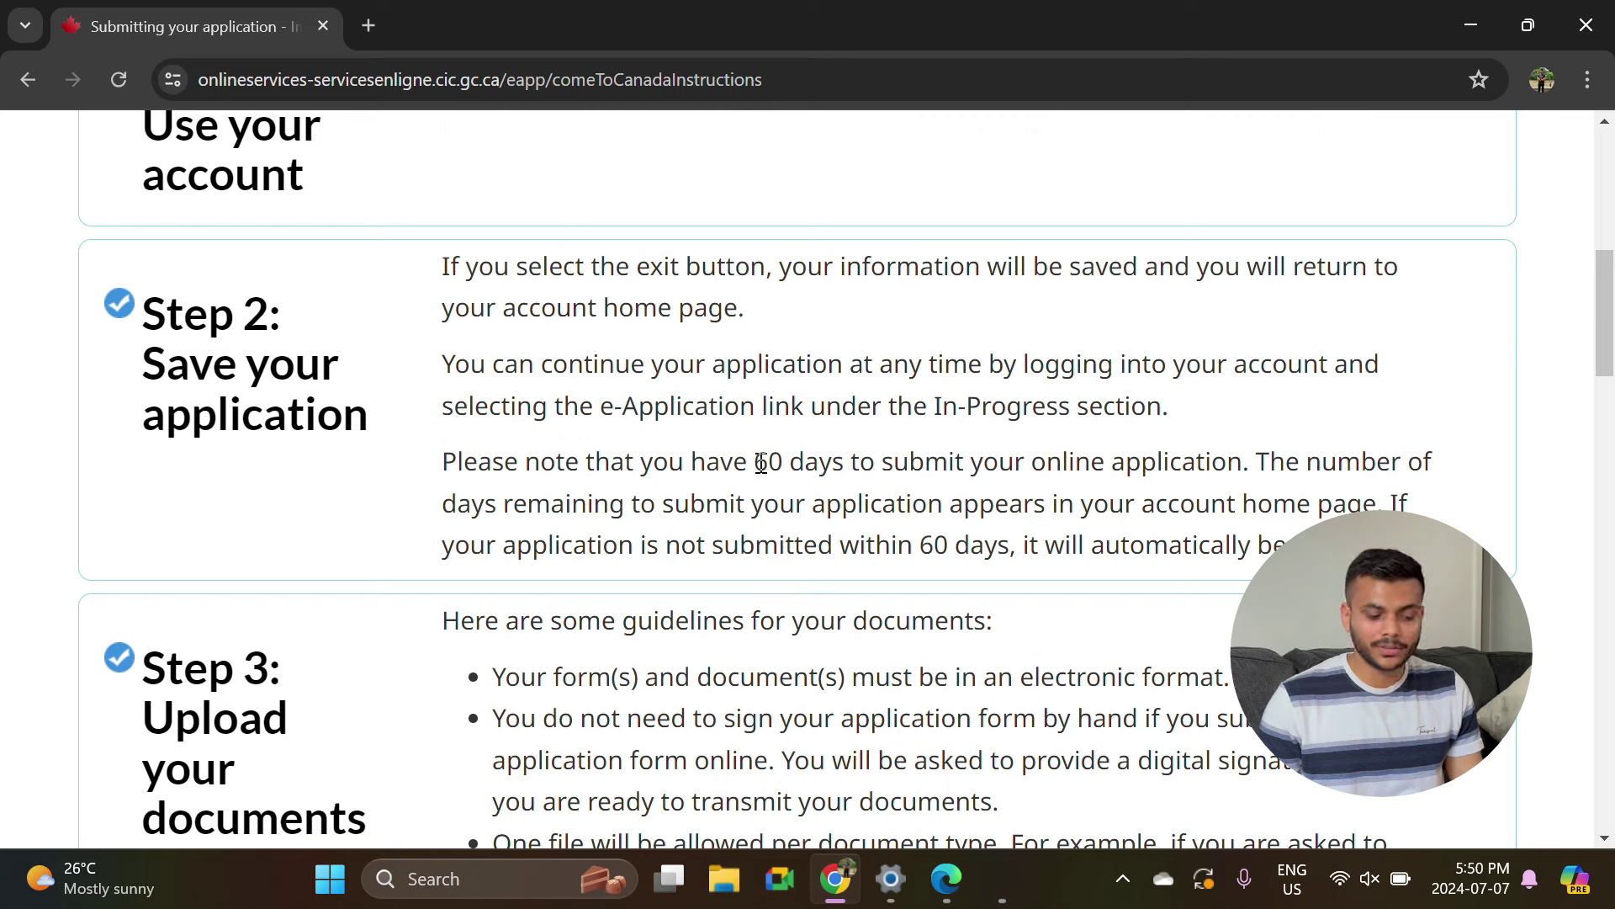
pyautogui.moveTo(761, 461); pyautogui.dragTo(1244, 464)
pyautogui.scroll(-8, 890, 507)
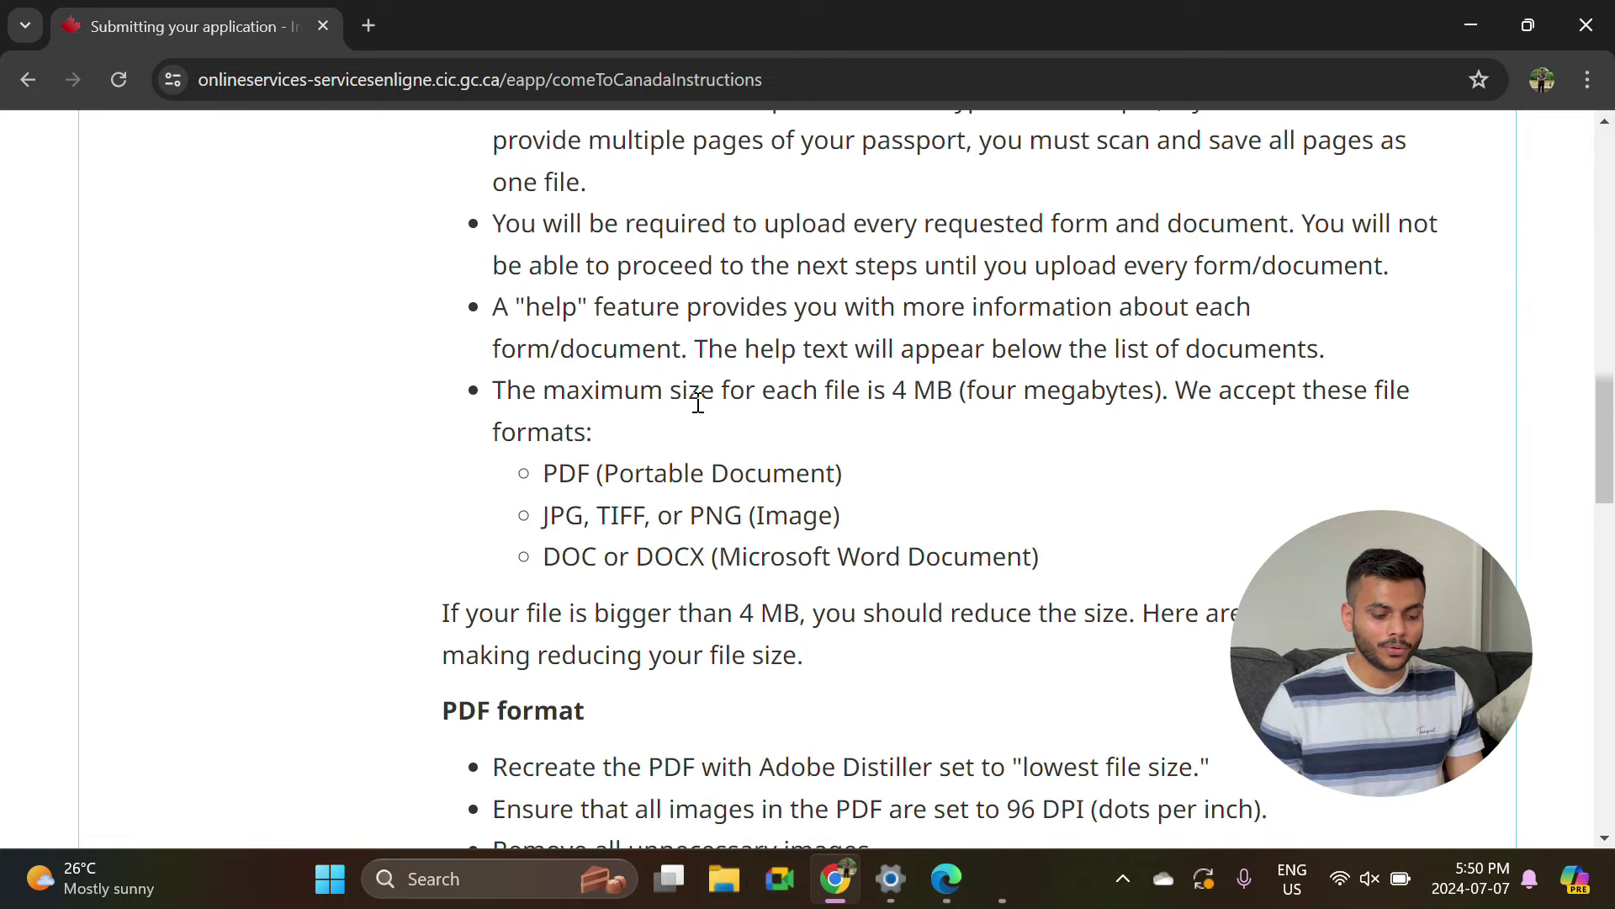
pyautogui.moveTo(957, 390); pyautogui.dragTo(507, 391)
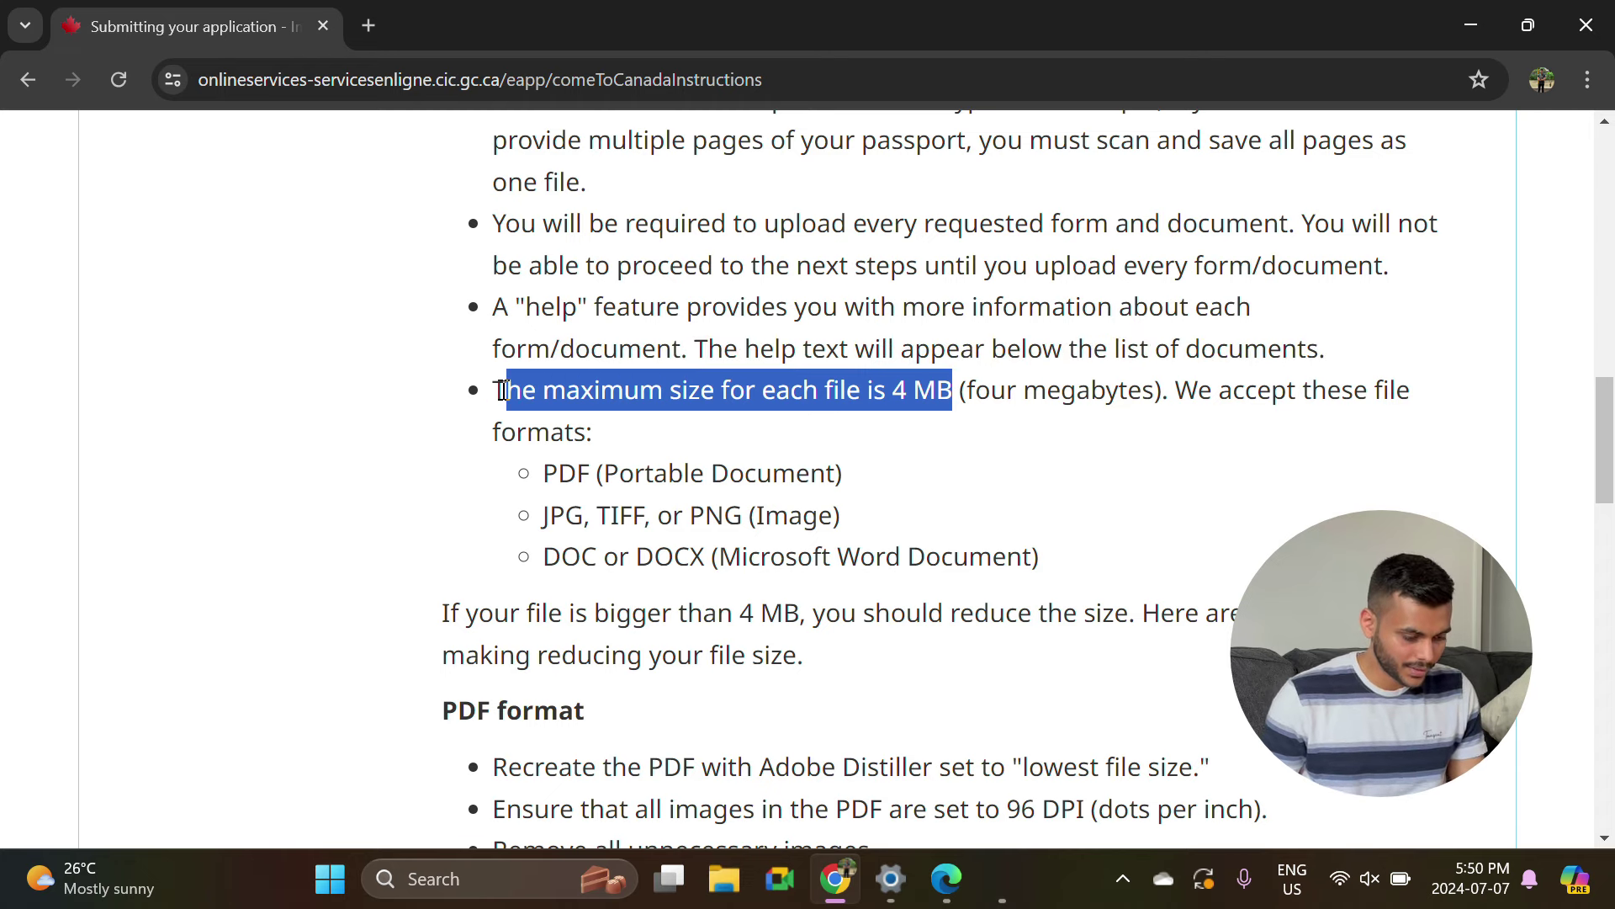
pyautogui.scroll(-3, 628, 497)
pyautogui.scroll(-15, 629, 497)
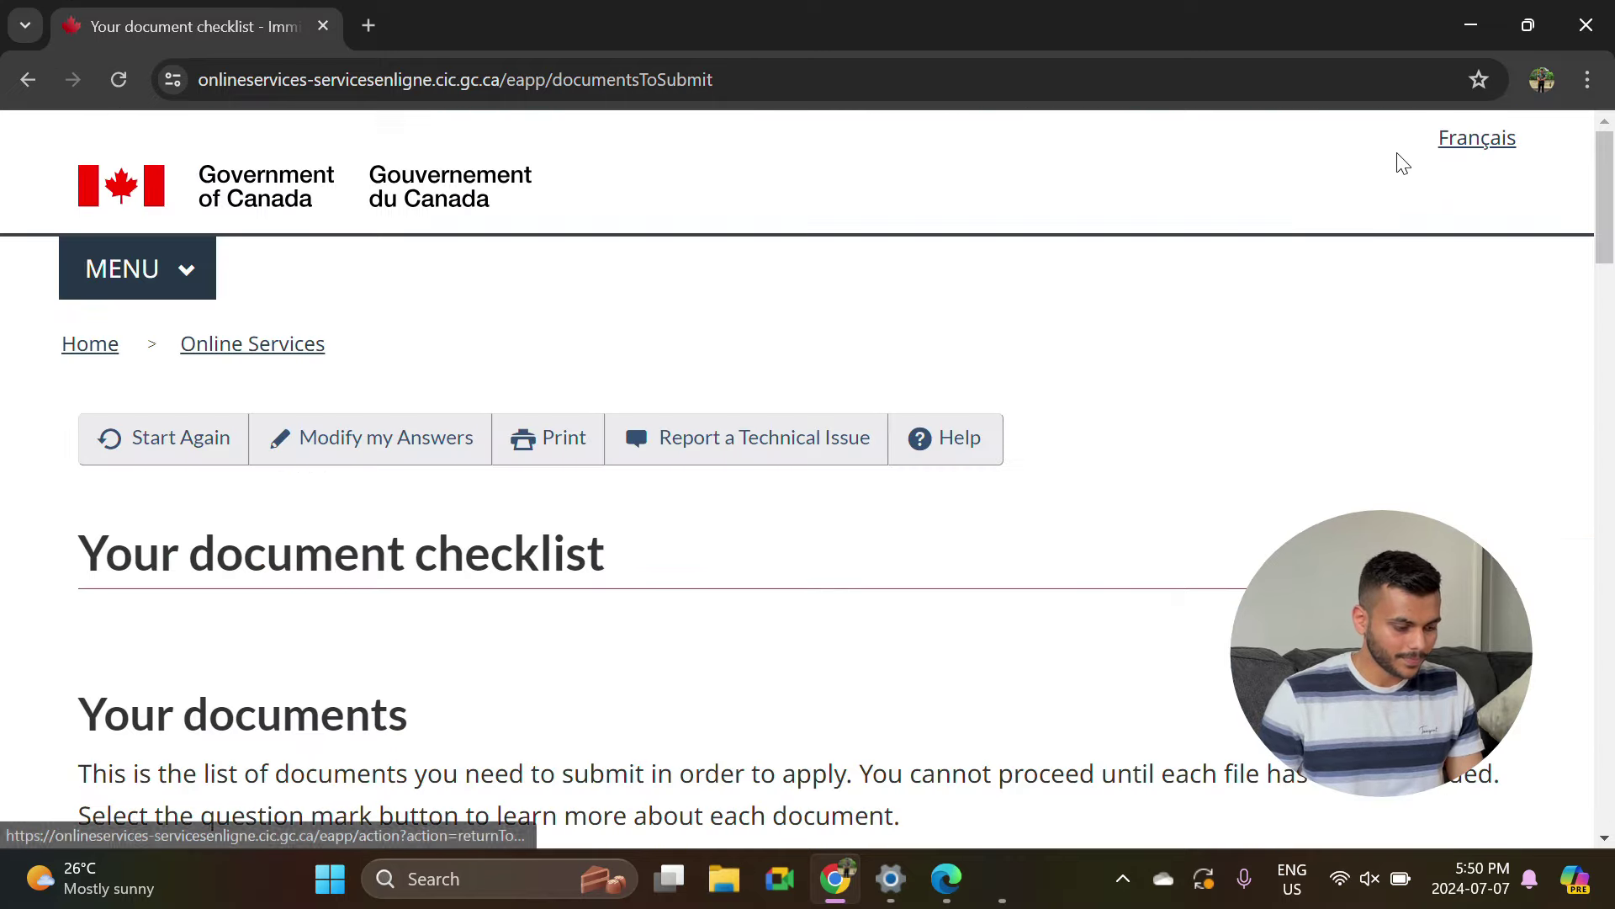
# Scroll the document checklist to the Fees section showing the $100 visitor fee.
pyautogui.scroll(-7, 510, 667)
pyautogui.scroll(-3, 510, 665)
pyautogui.scroll(12, 509, 665)
pyautogui.scroll(-4, 511, 664)
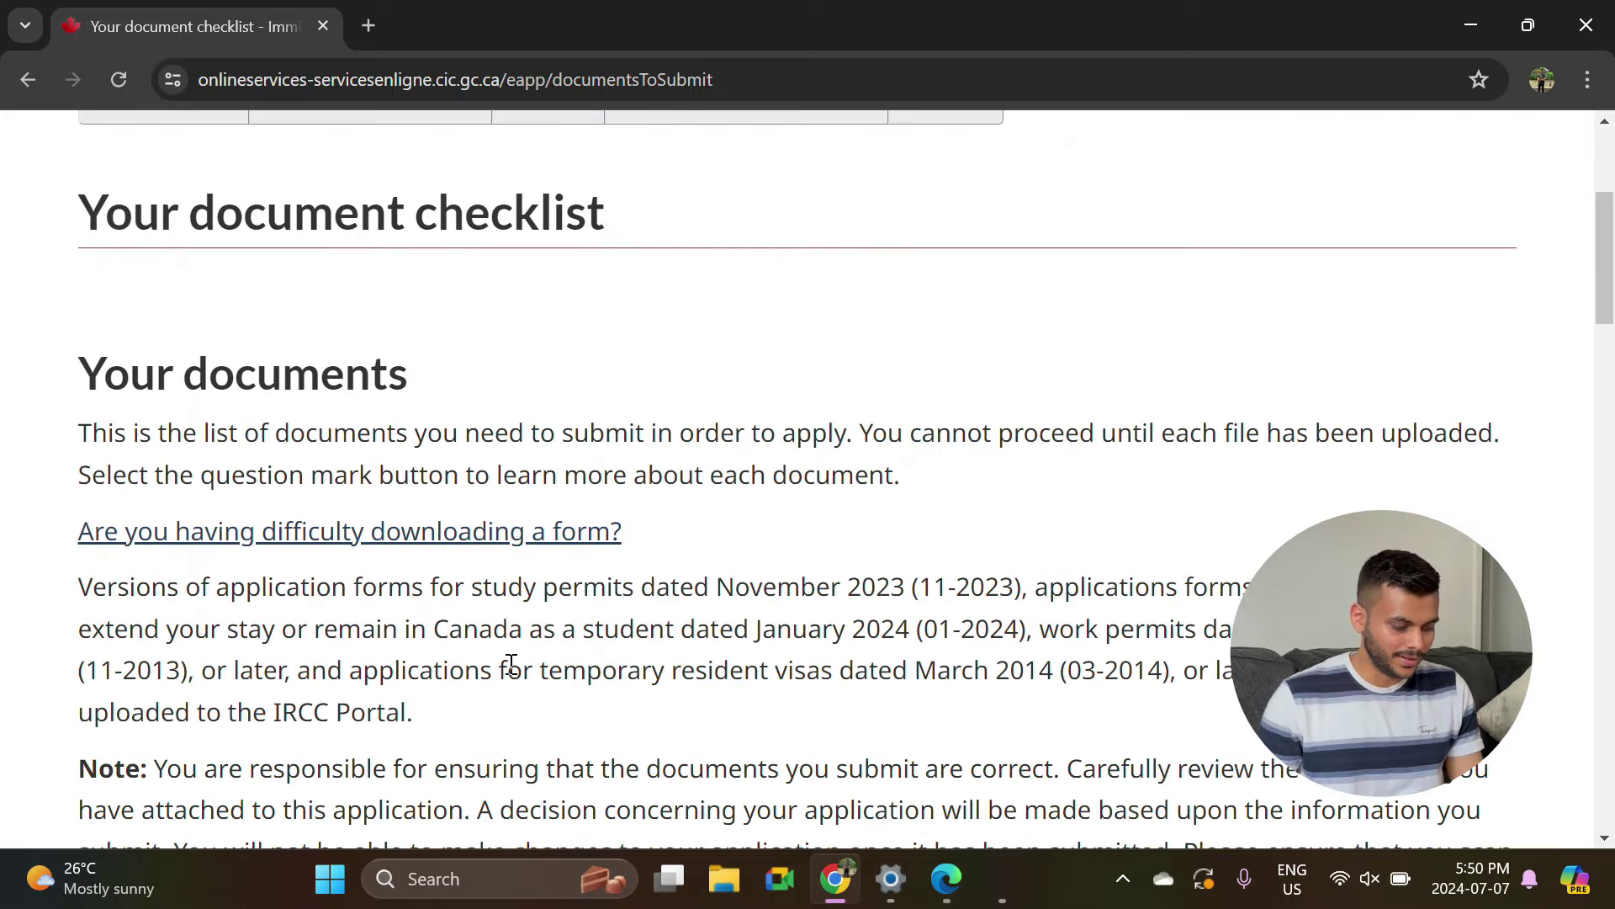
pyautogui.scroll(-9, 511, 663)
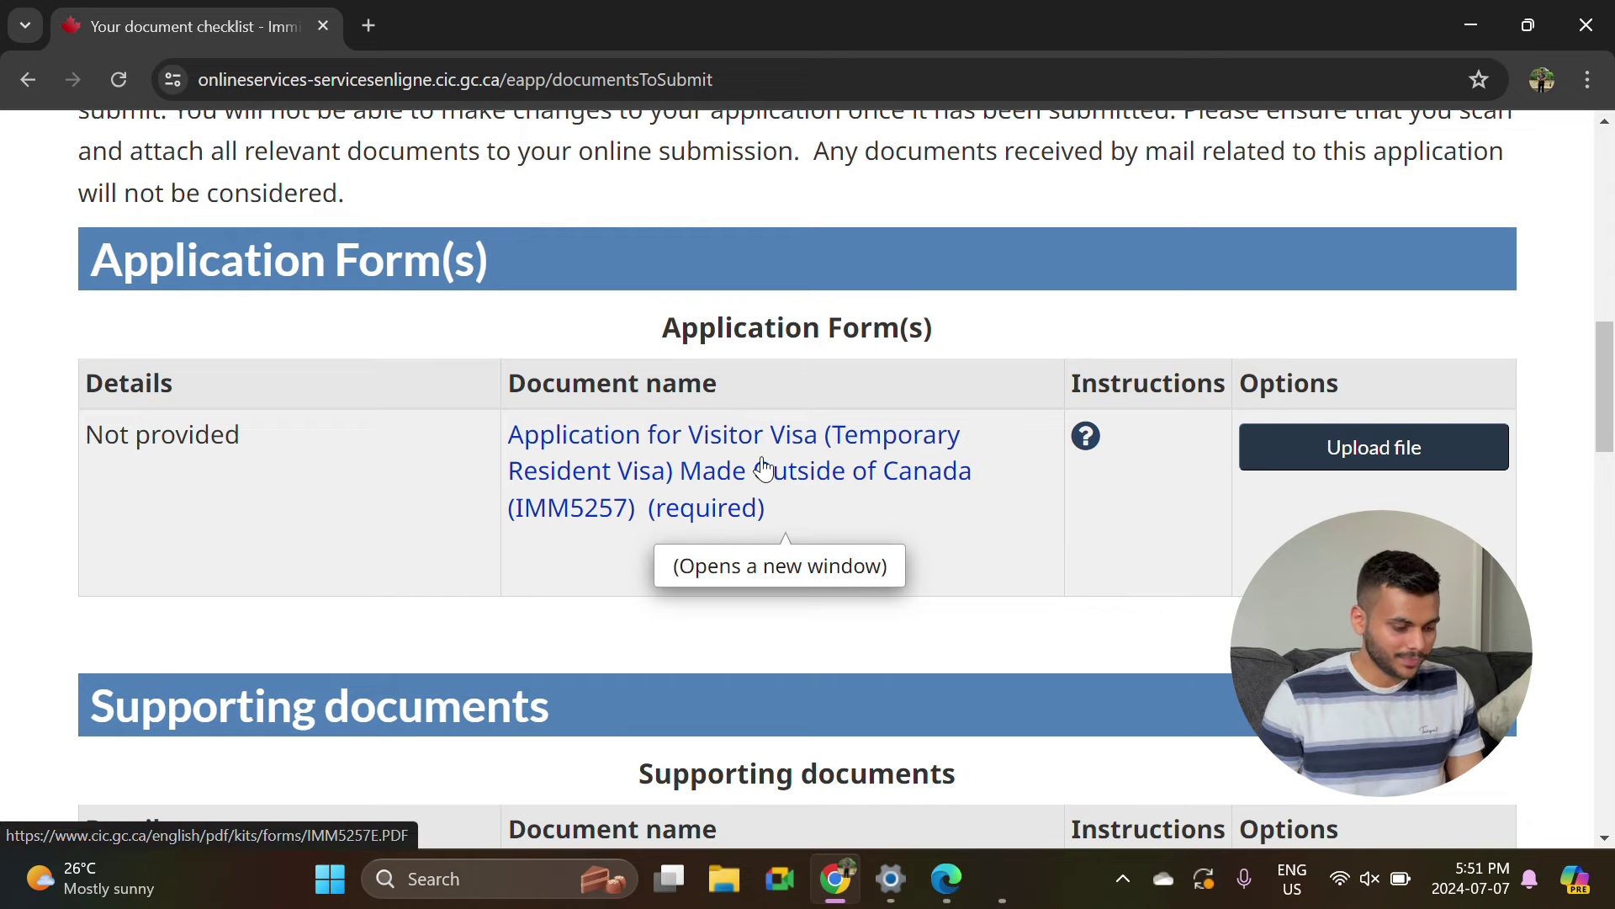
pyautogui.scroll(-5, 770, 488)
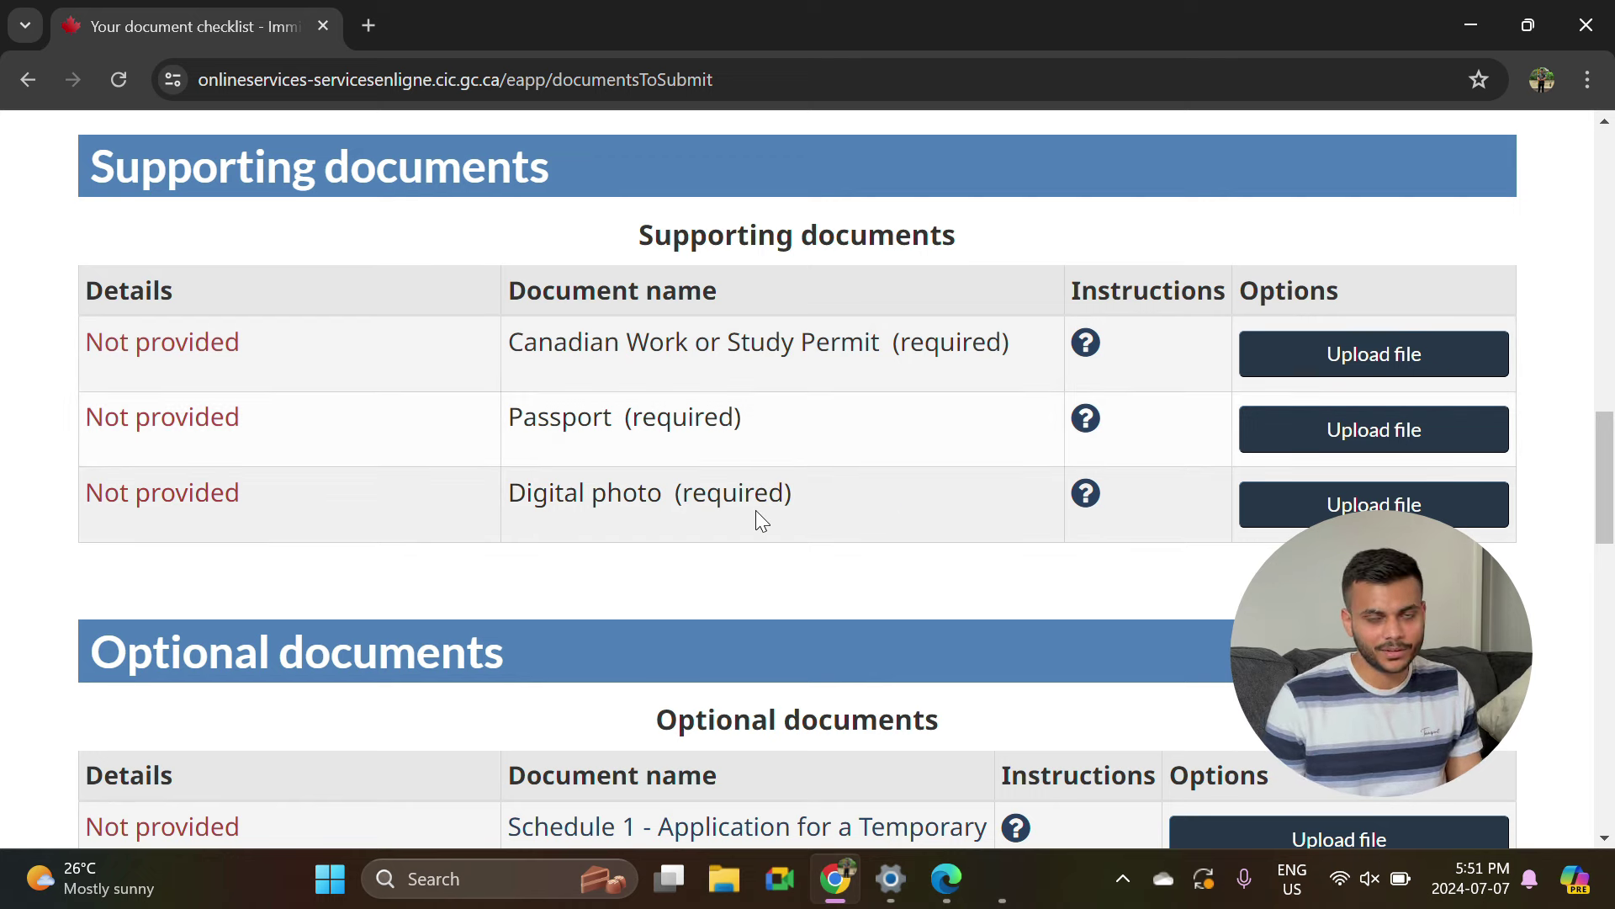
pyautogui.scroll(1, 1003, 599)
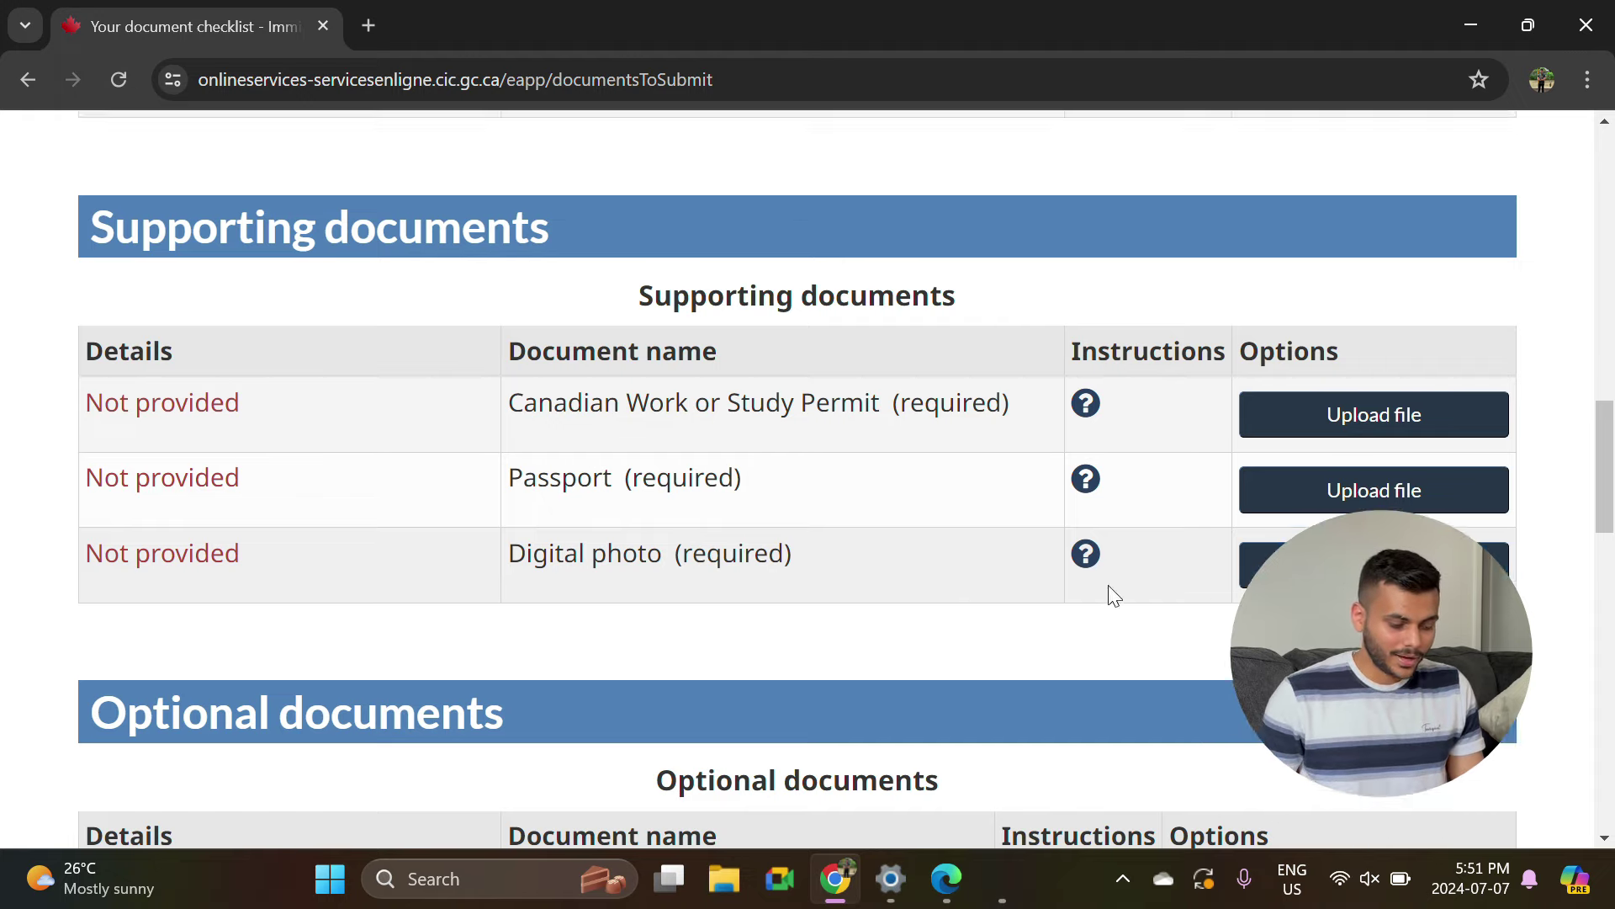
pyautogui.scroll(-3, 873, 706)
pyautogui.scroll(-3, 810, 679)
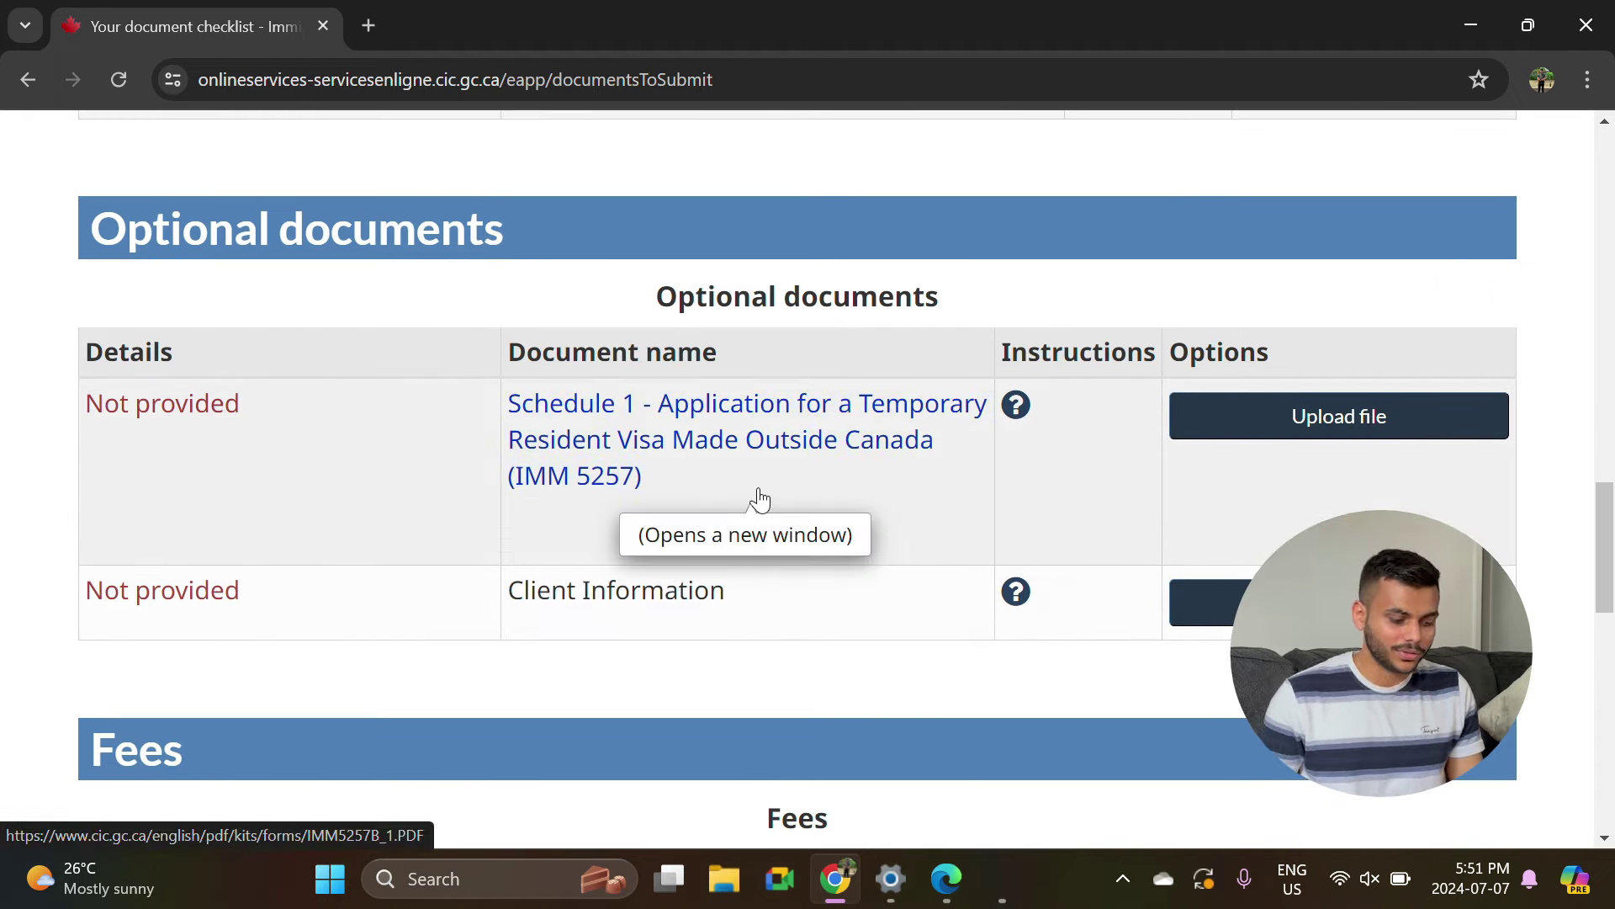
pyautogui.scroll(-1, 715, 569)
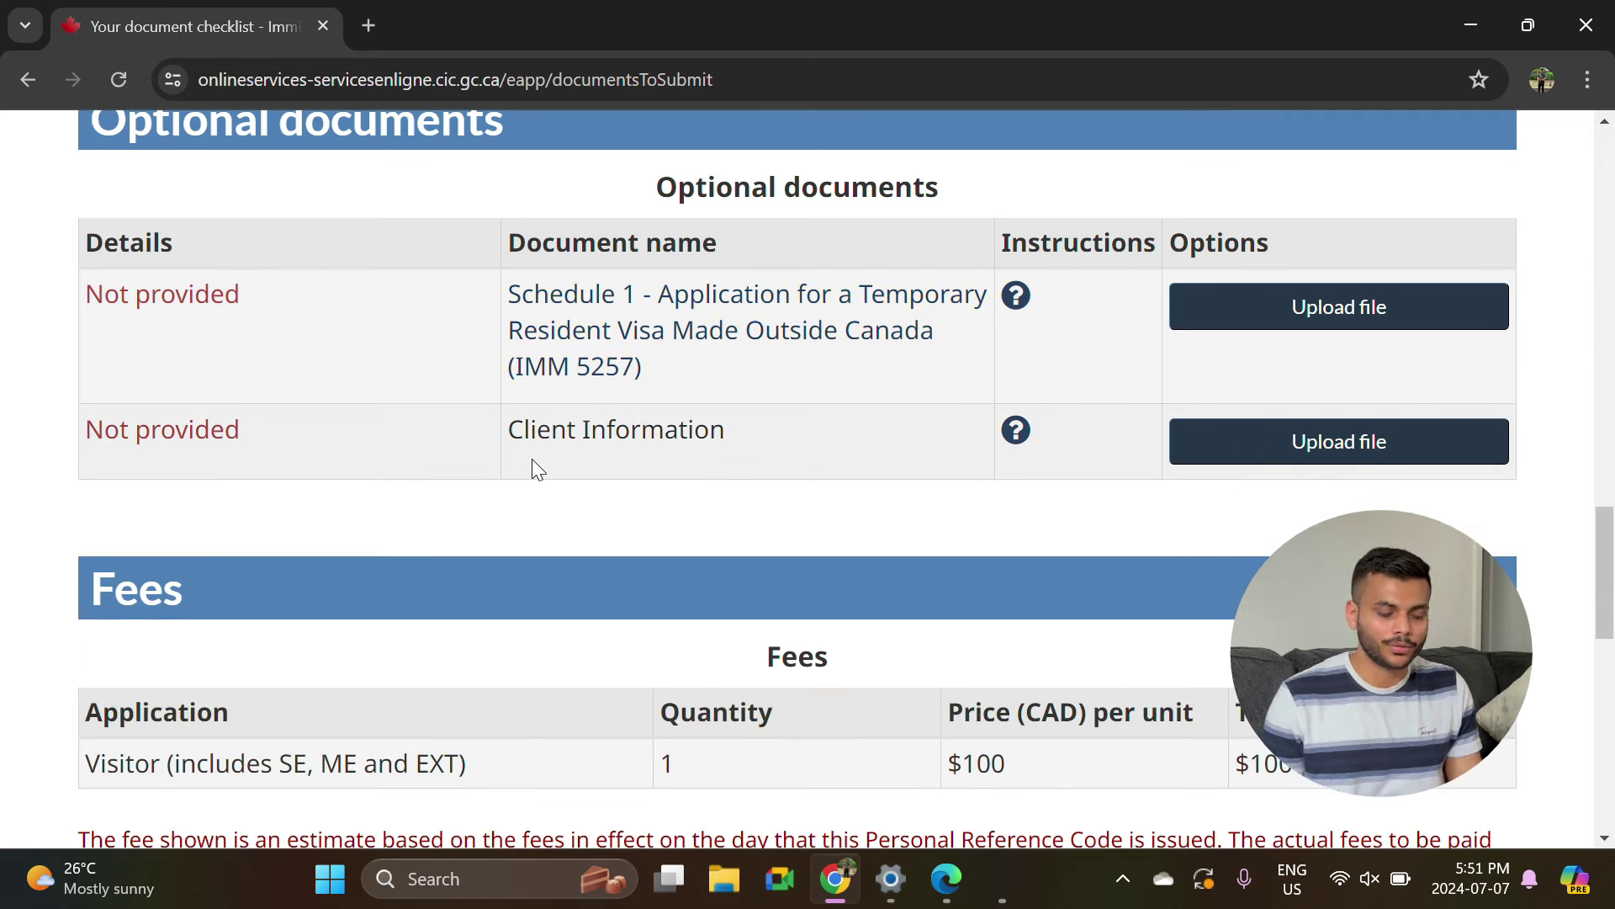
pyautogui.scroll(-2, 449, 440)
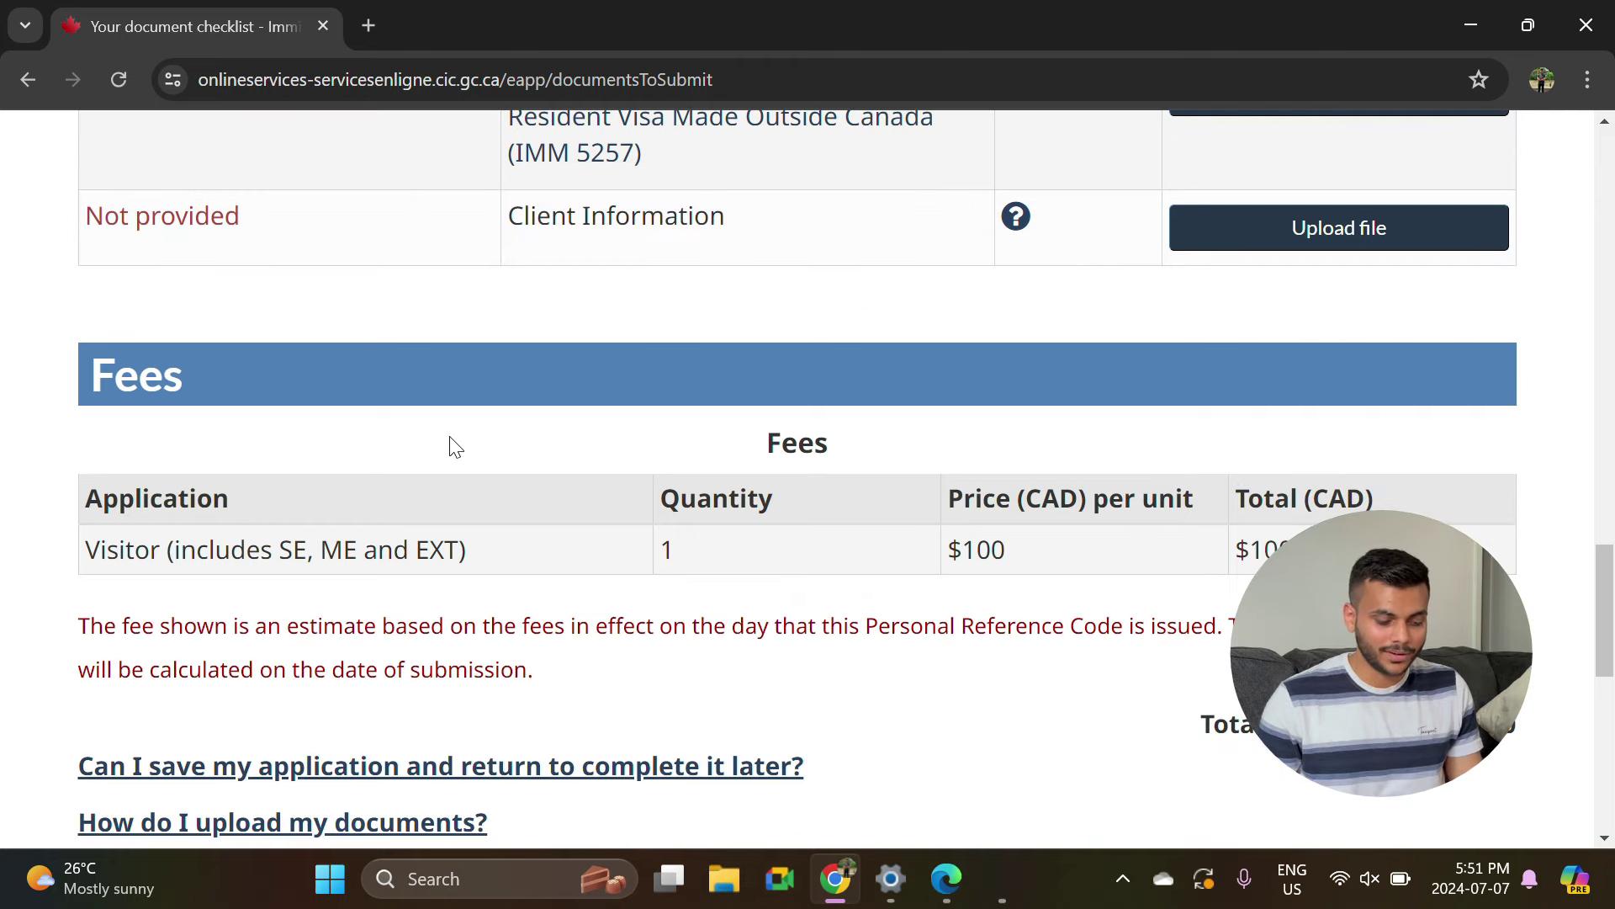
pyautogui.moveTo(997, 551); pyautogui.dragTo(948, 552)
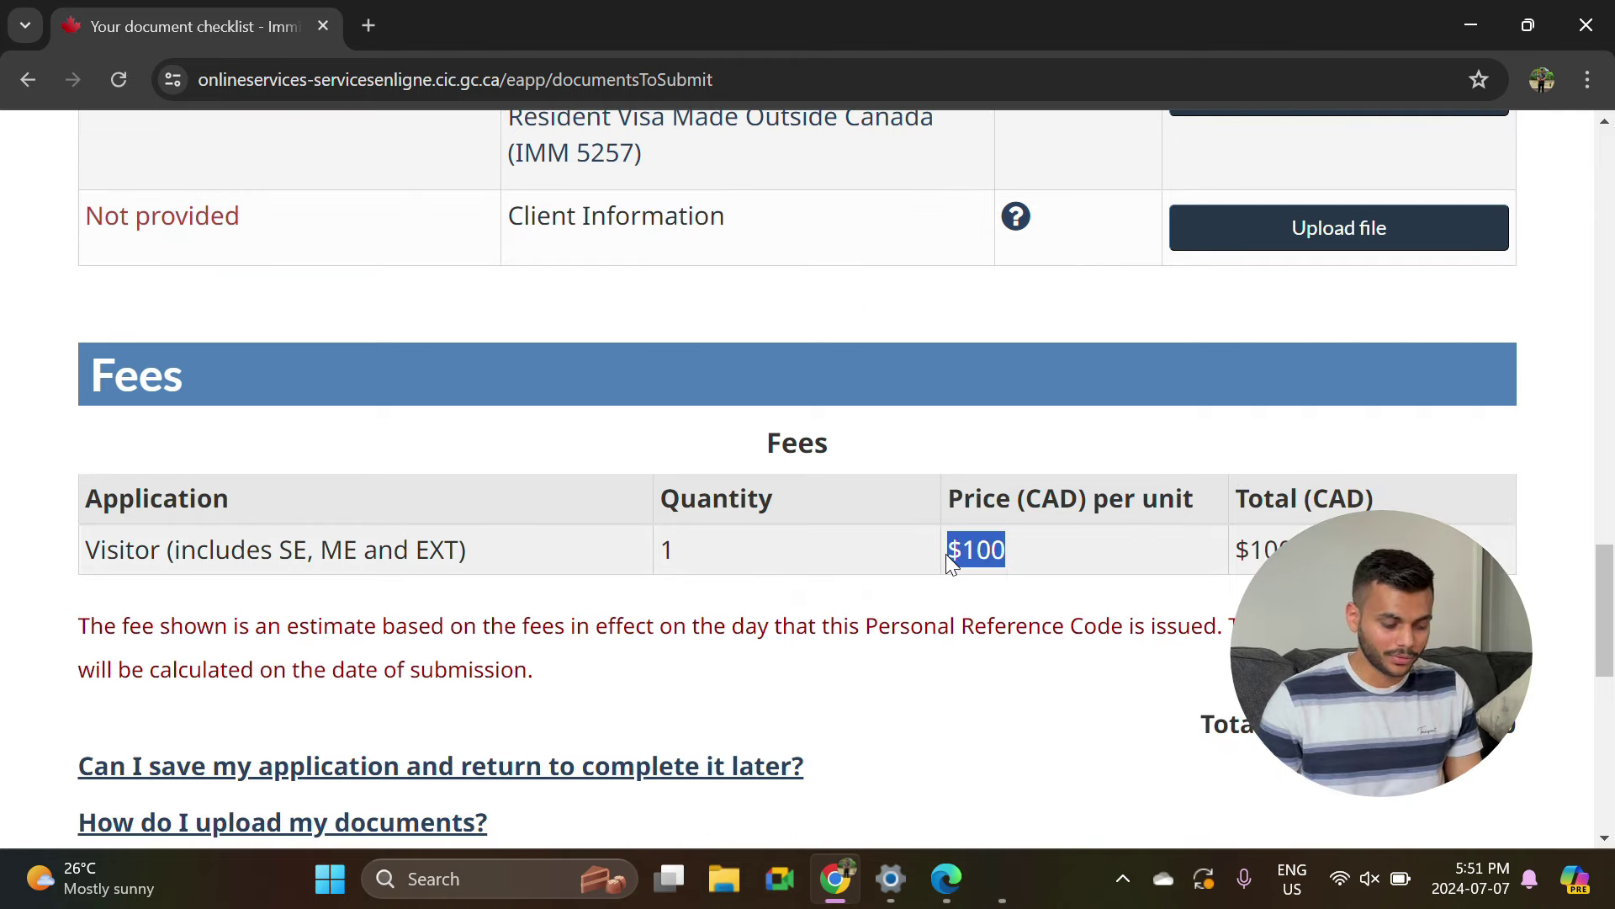
pyautogui.scroll(6, 845, 589)
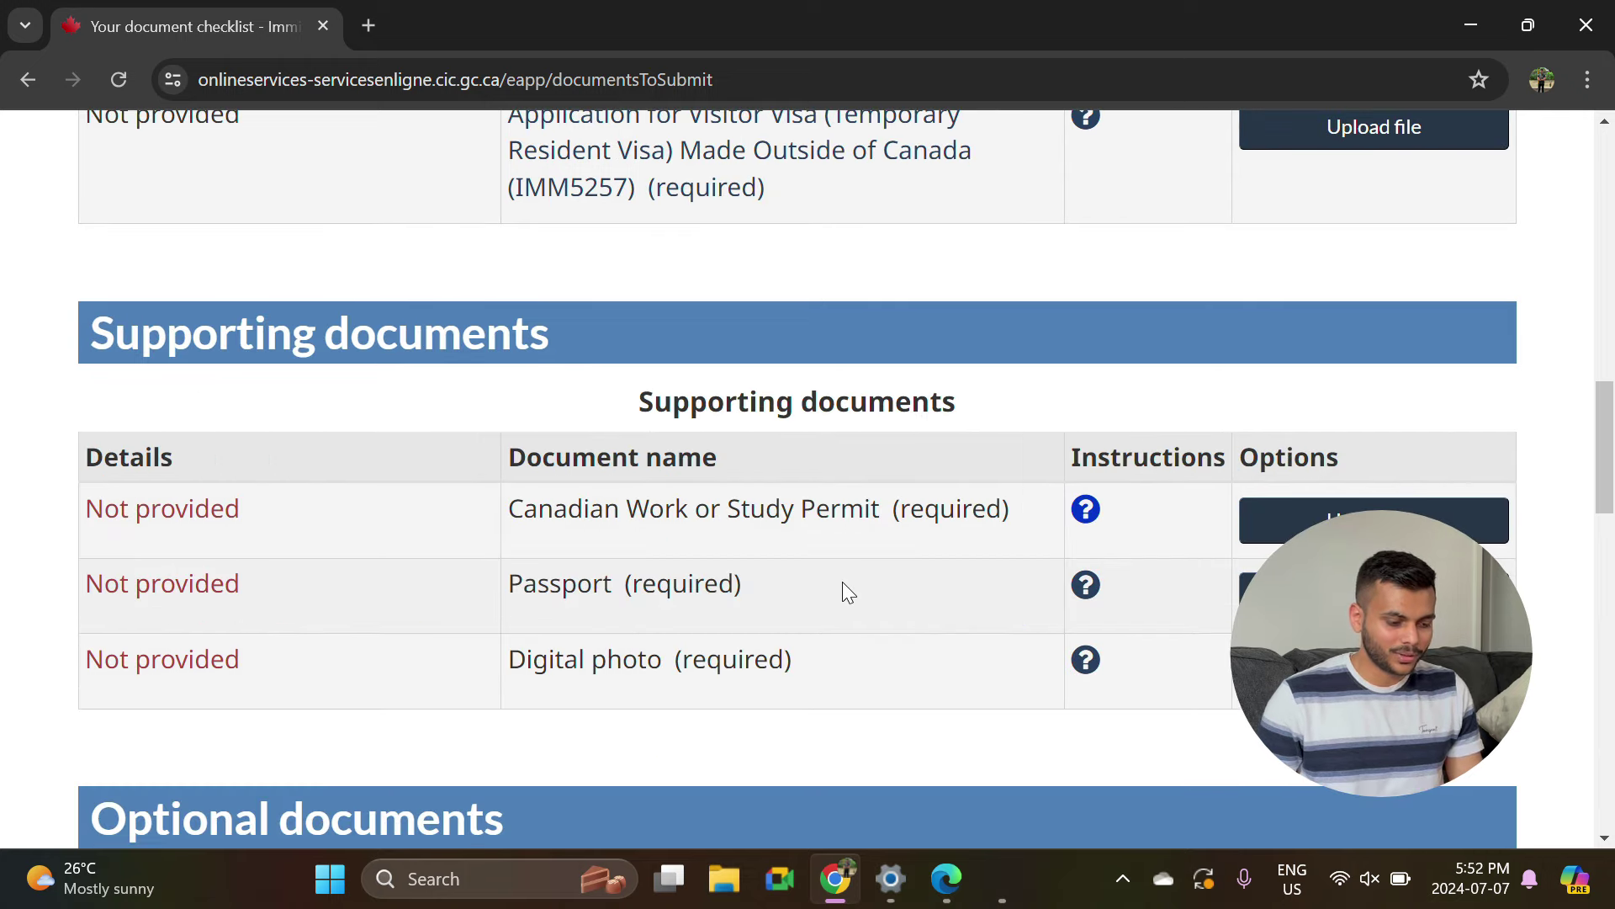
pyautogui.scroll(4, 845, 592)
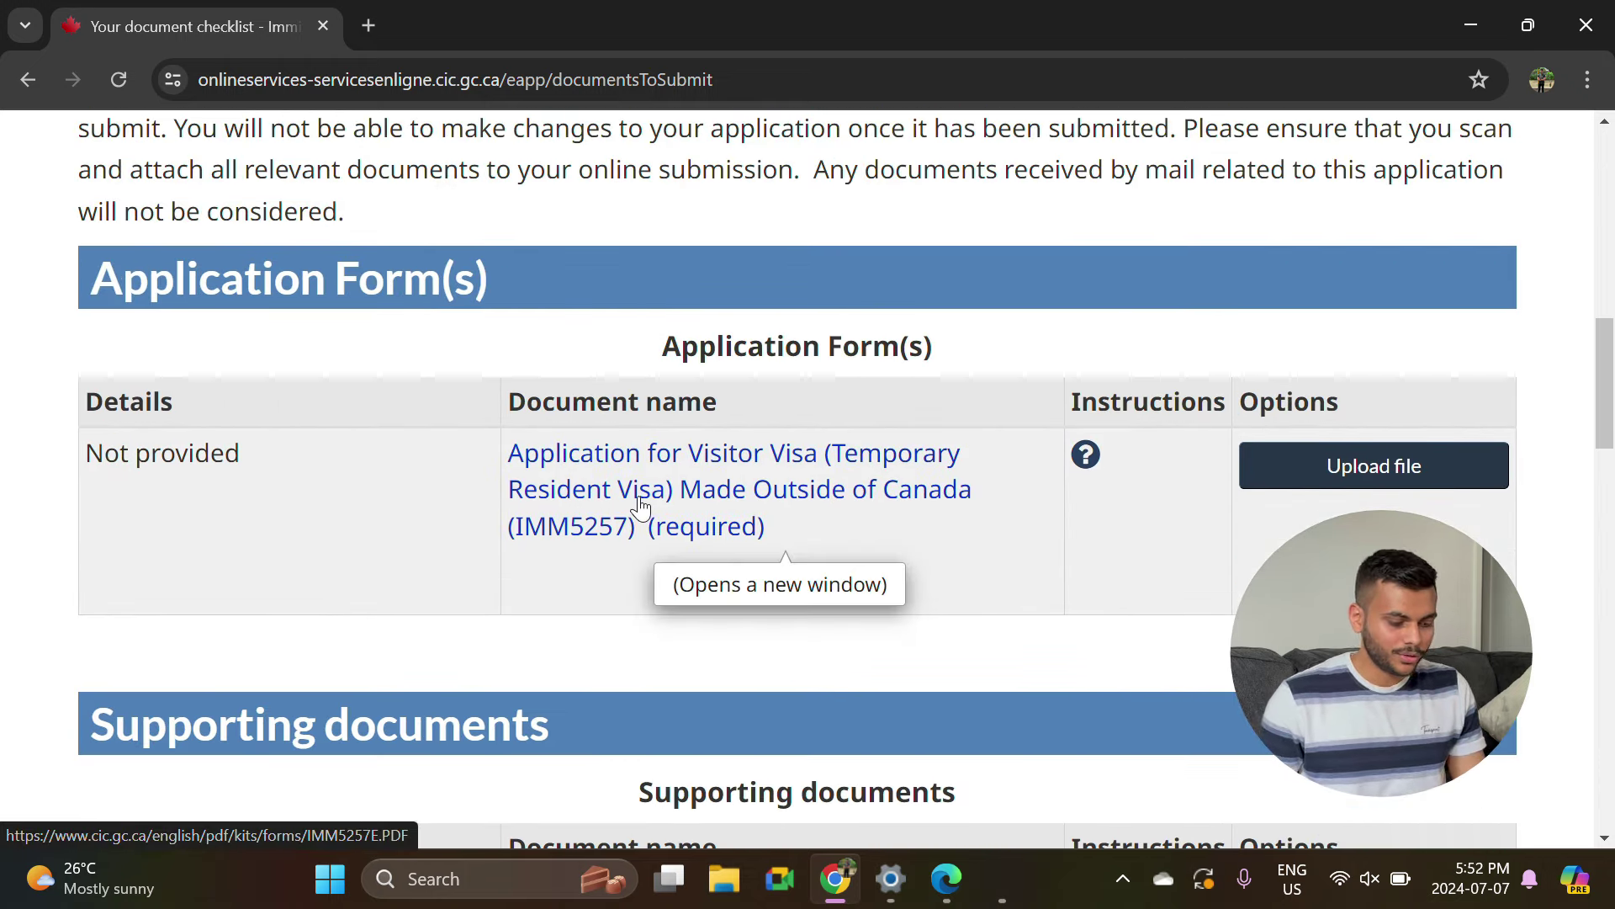
# Open the IMM 5257 visitor visa form page in a new tab.
pyautogui.click(640, 506)
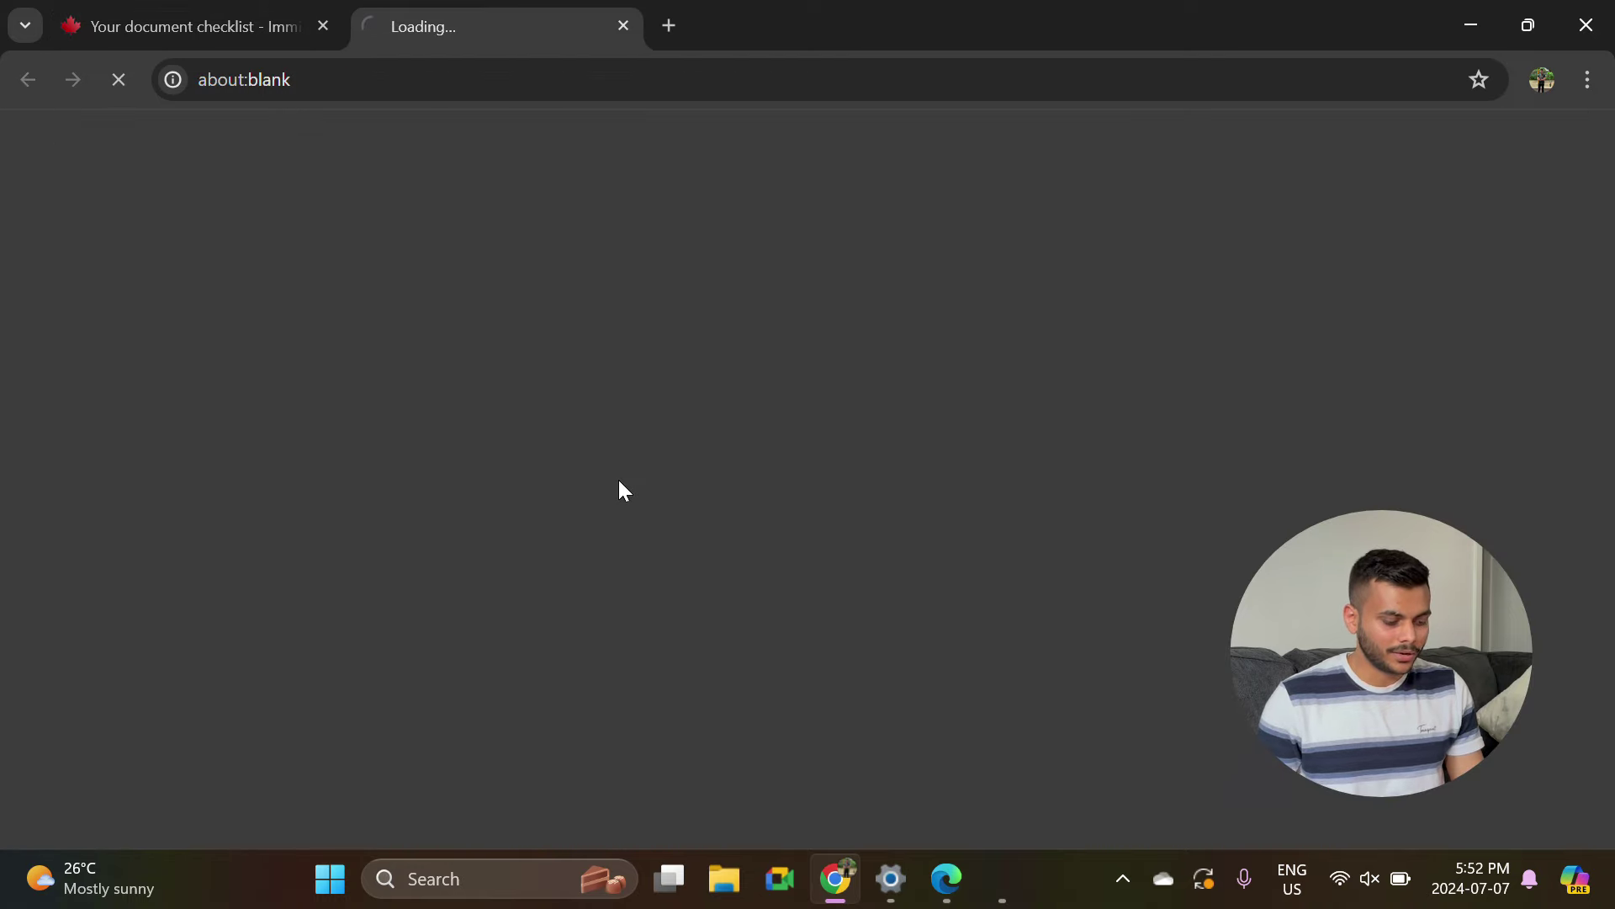
pyautogui.scroll(-6, 505, 605)
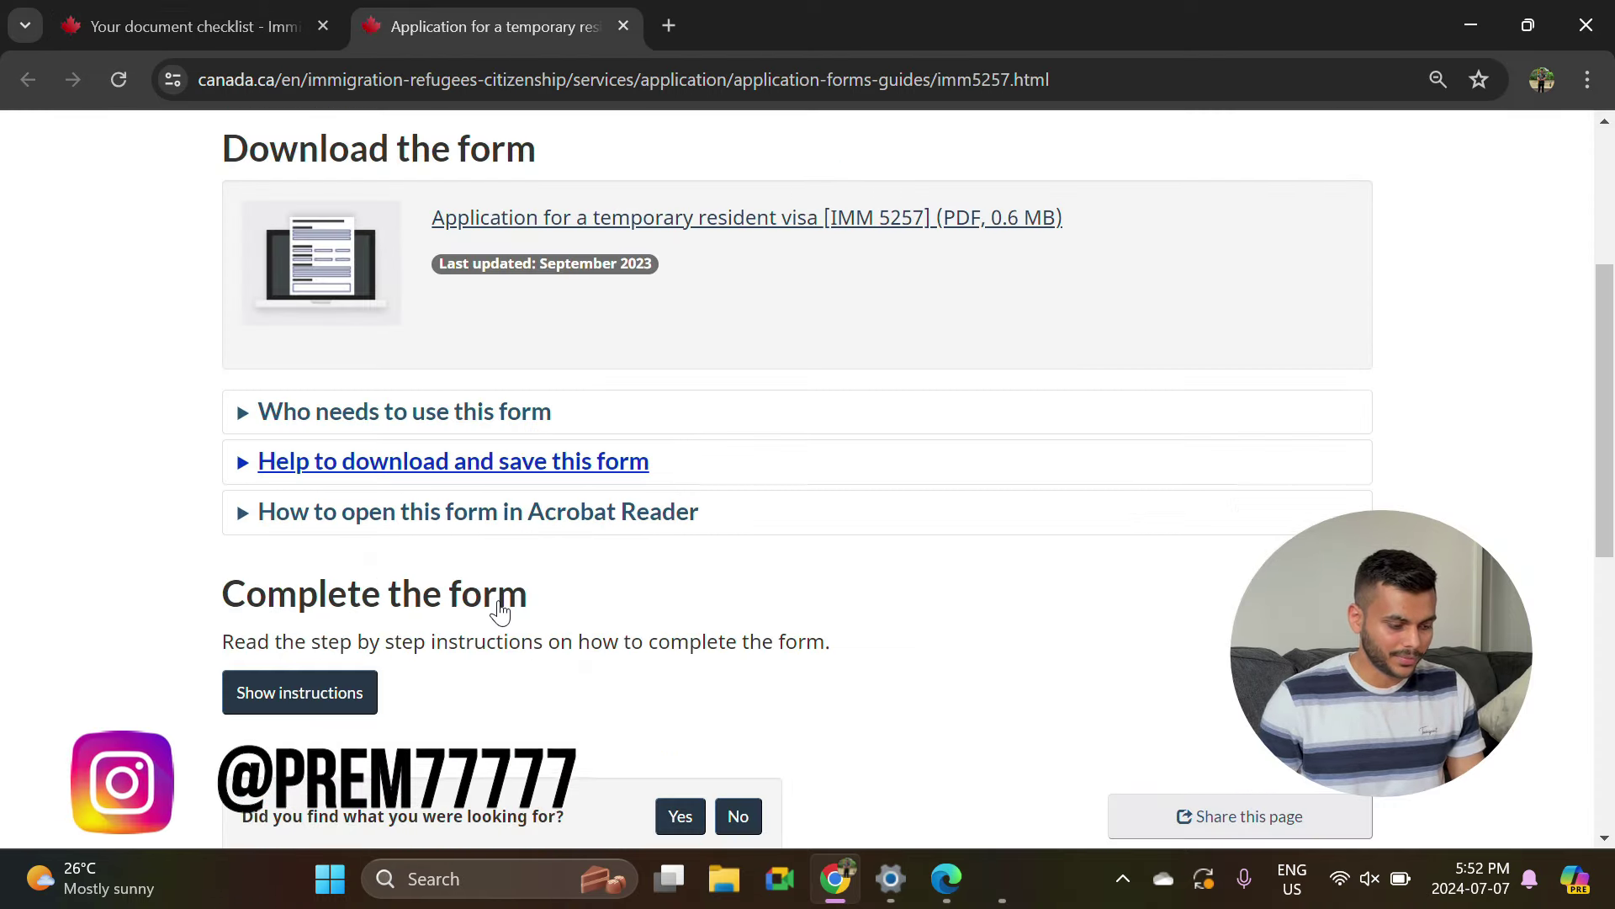
pyautogui.scroll(5, 501, 607)
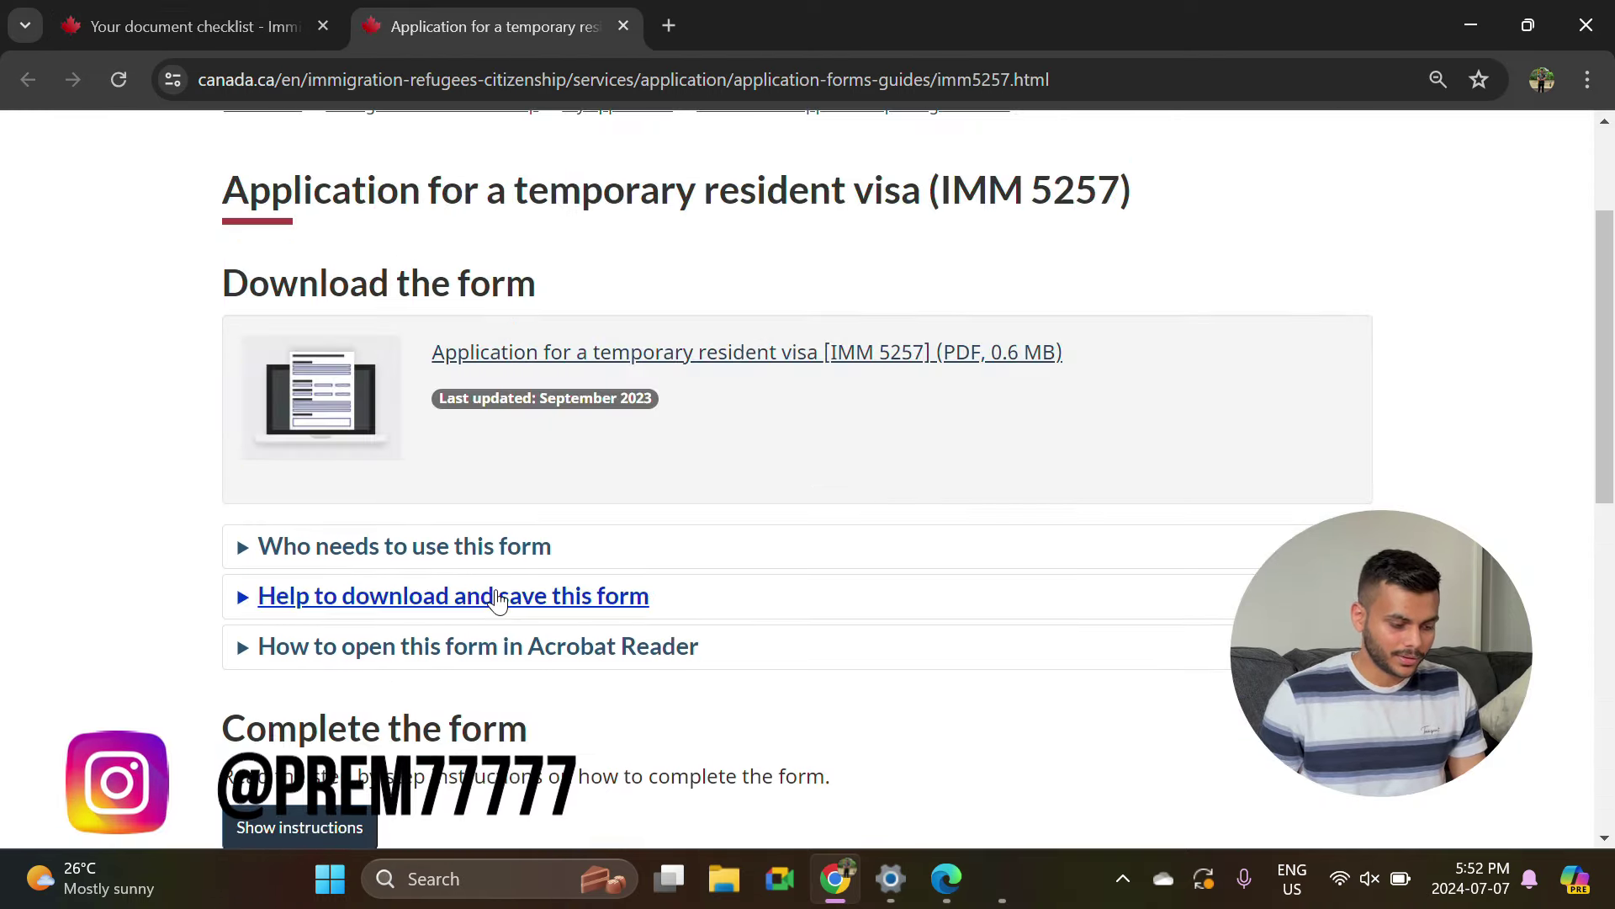
# Save the linked IMM 5257 PDF to the Desktop as imm5257e (1).
pyautogui.rightClick(578, 364)
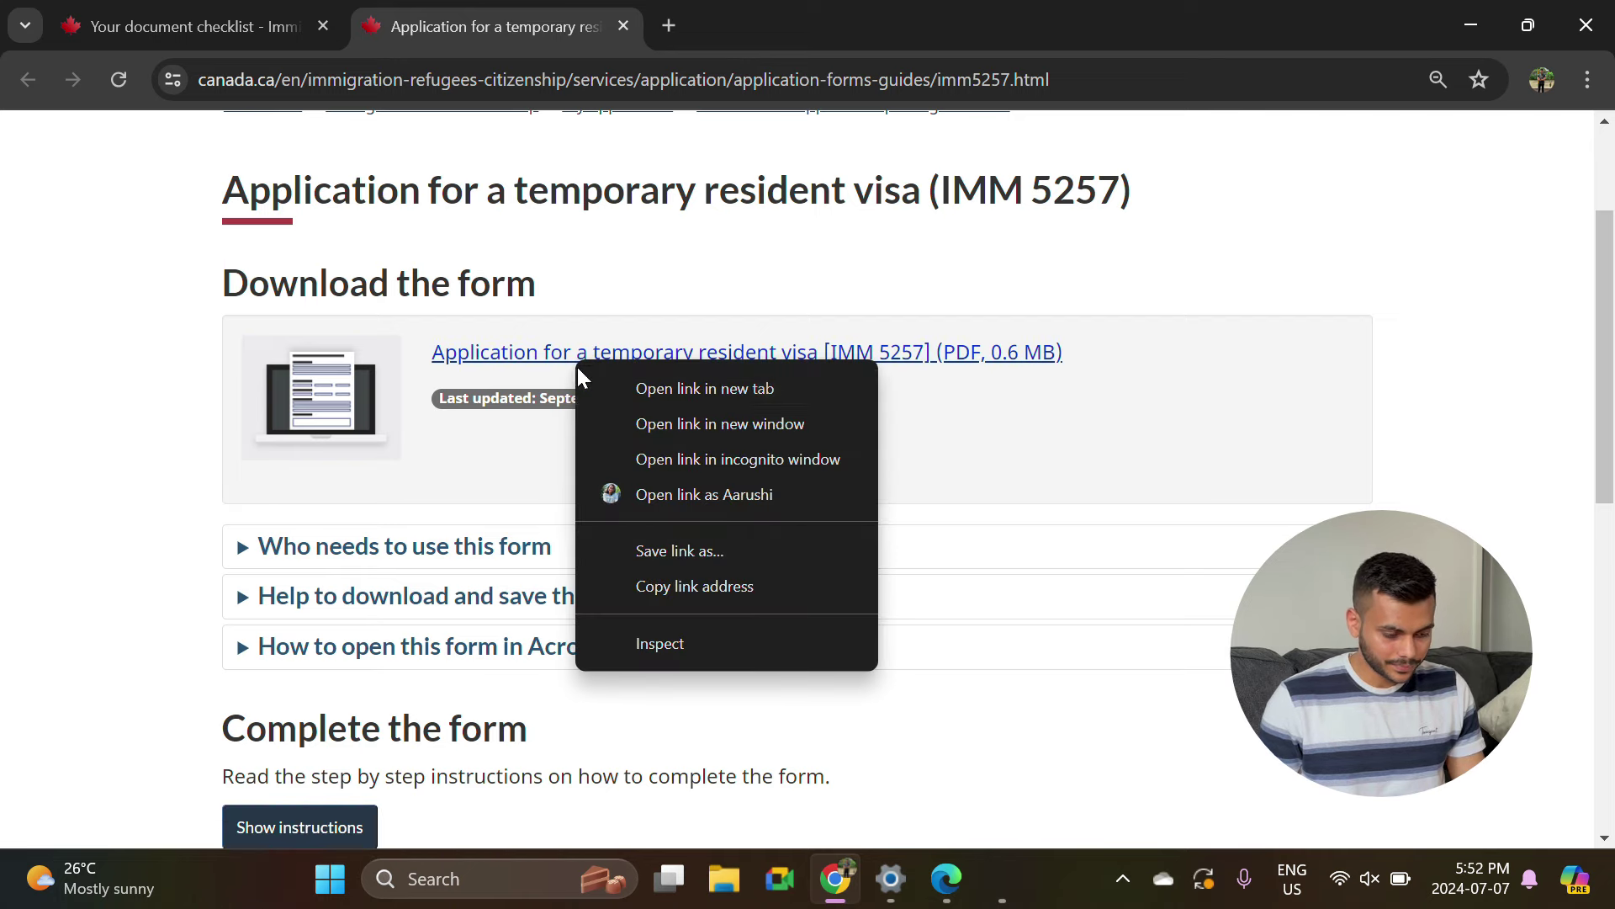
pyautogui.click(539, 362)
pyautogui.rightClick(540, 360)
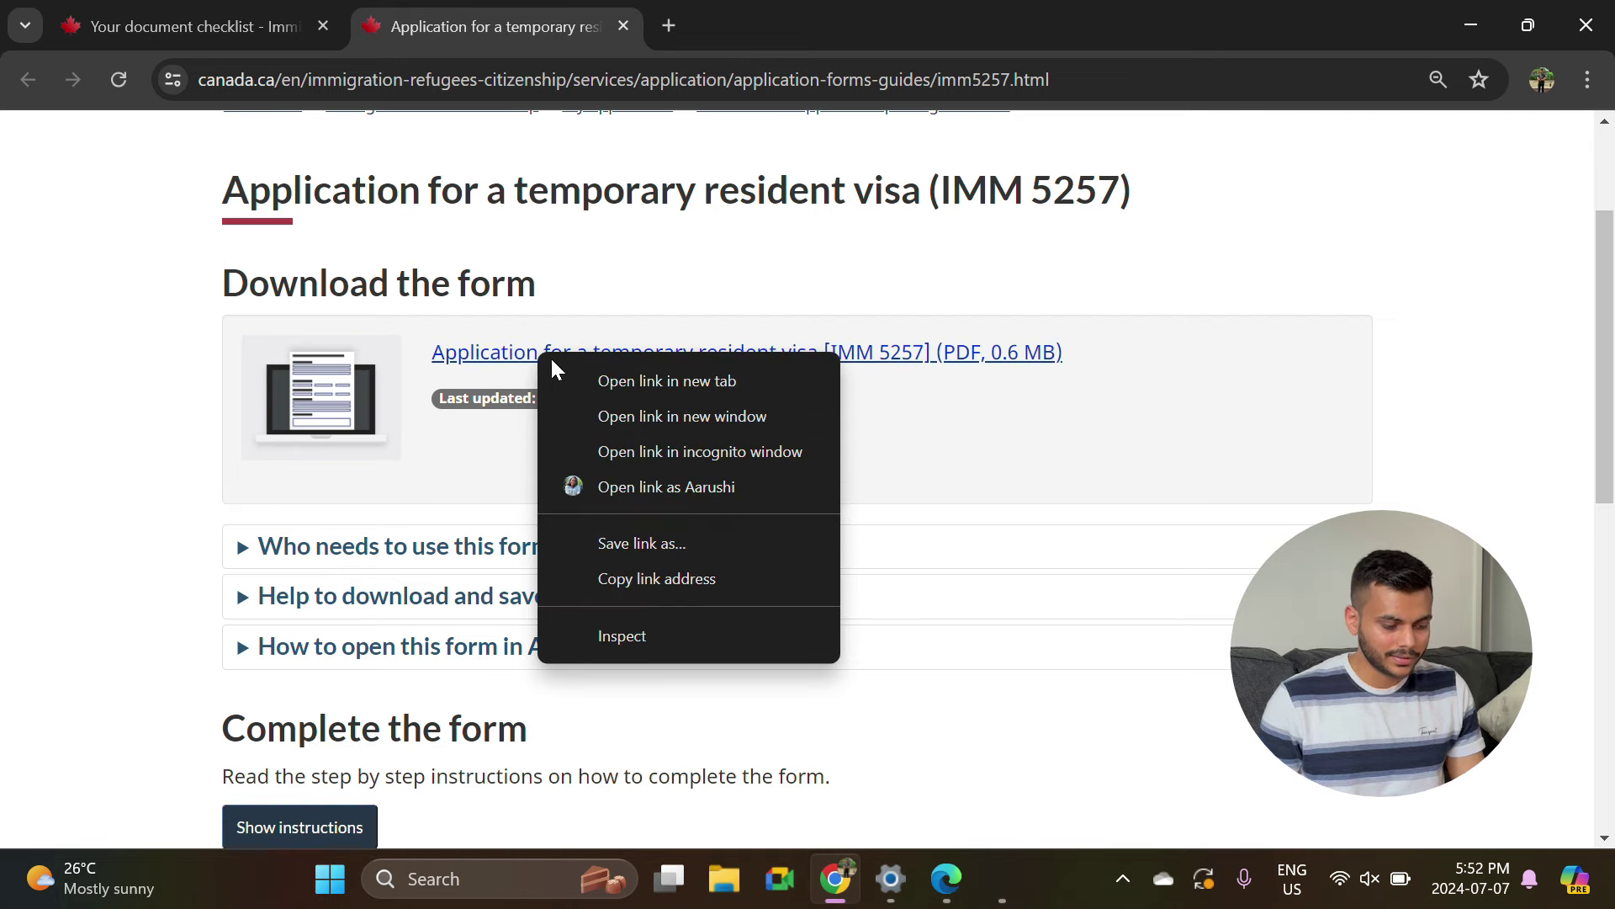
pyautogui.click(685, 543)
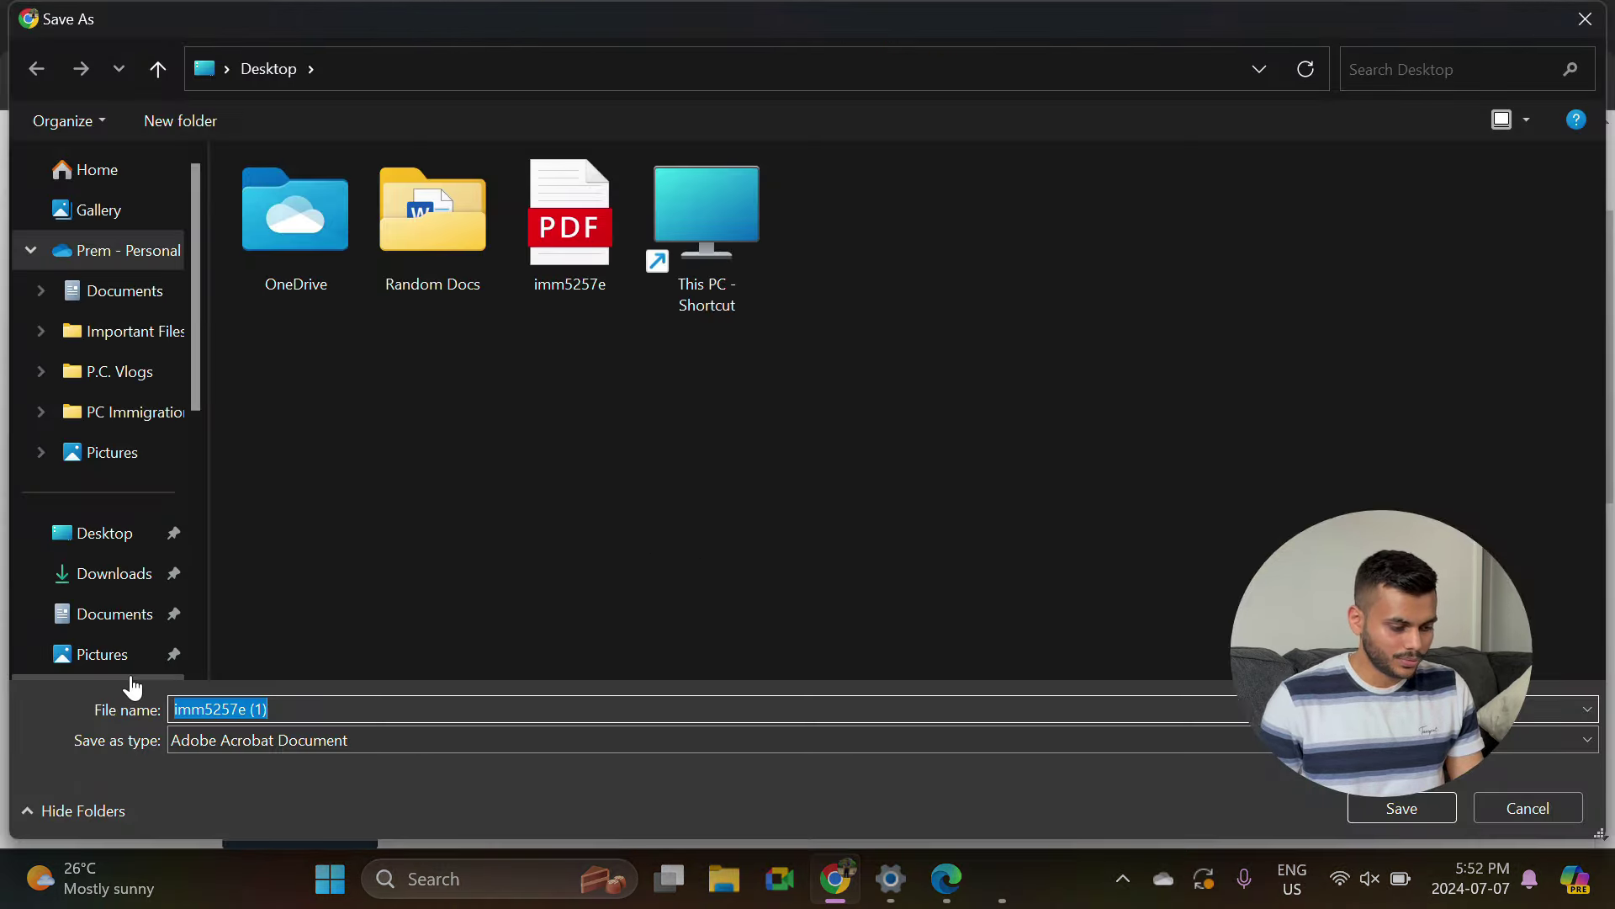
pyautogui.click(112, 551)
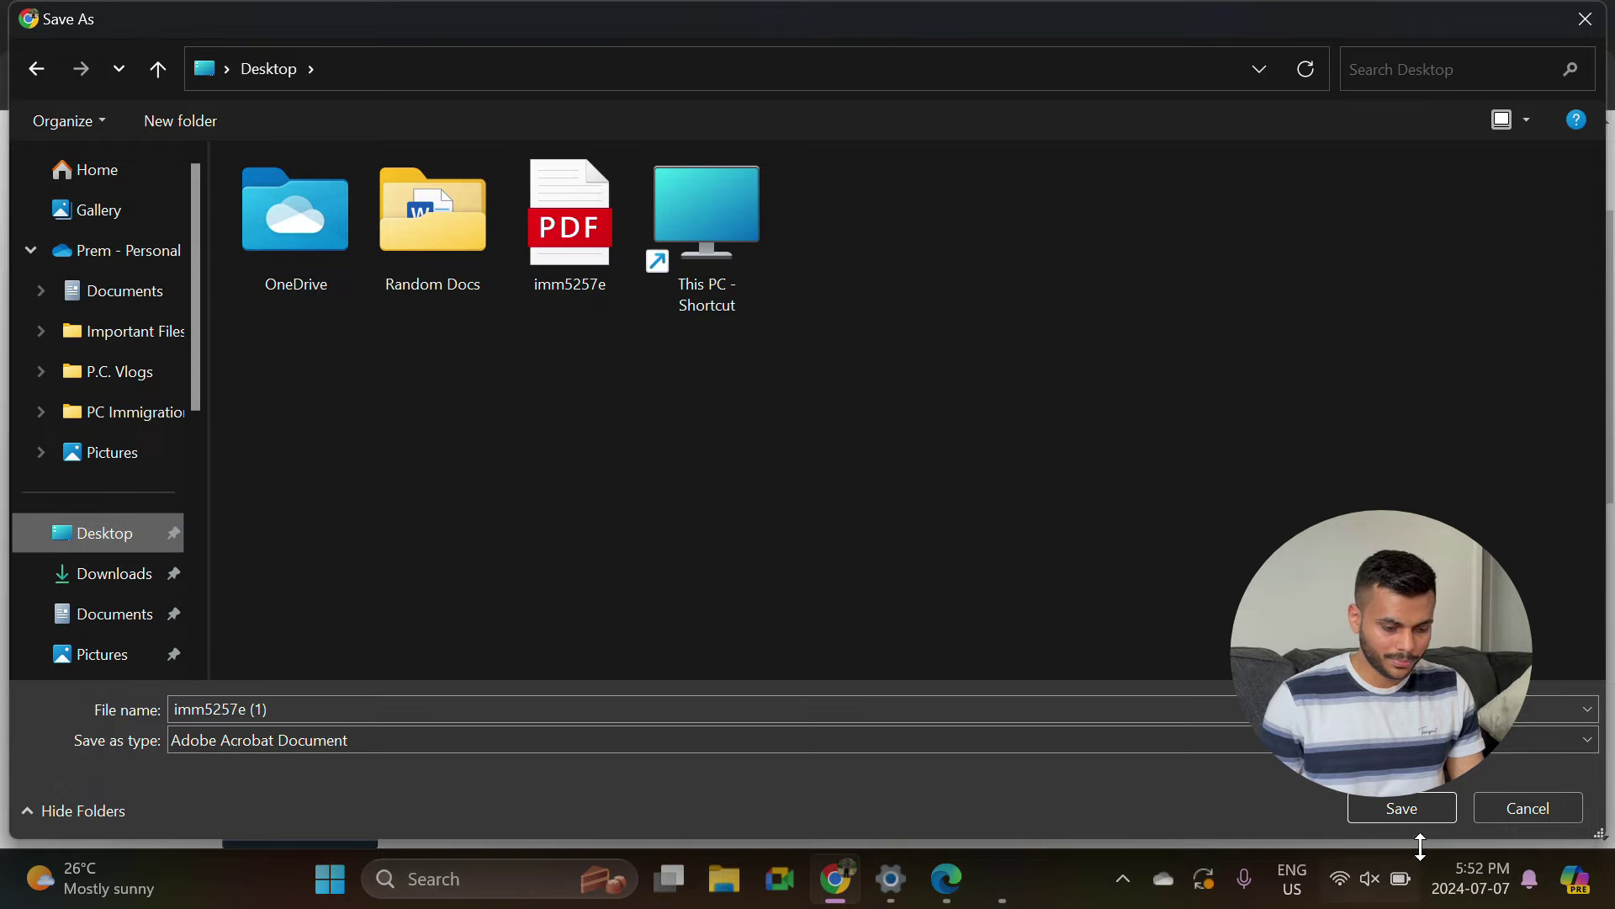
pyautogui.click(1410, 816)
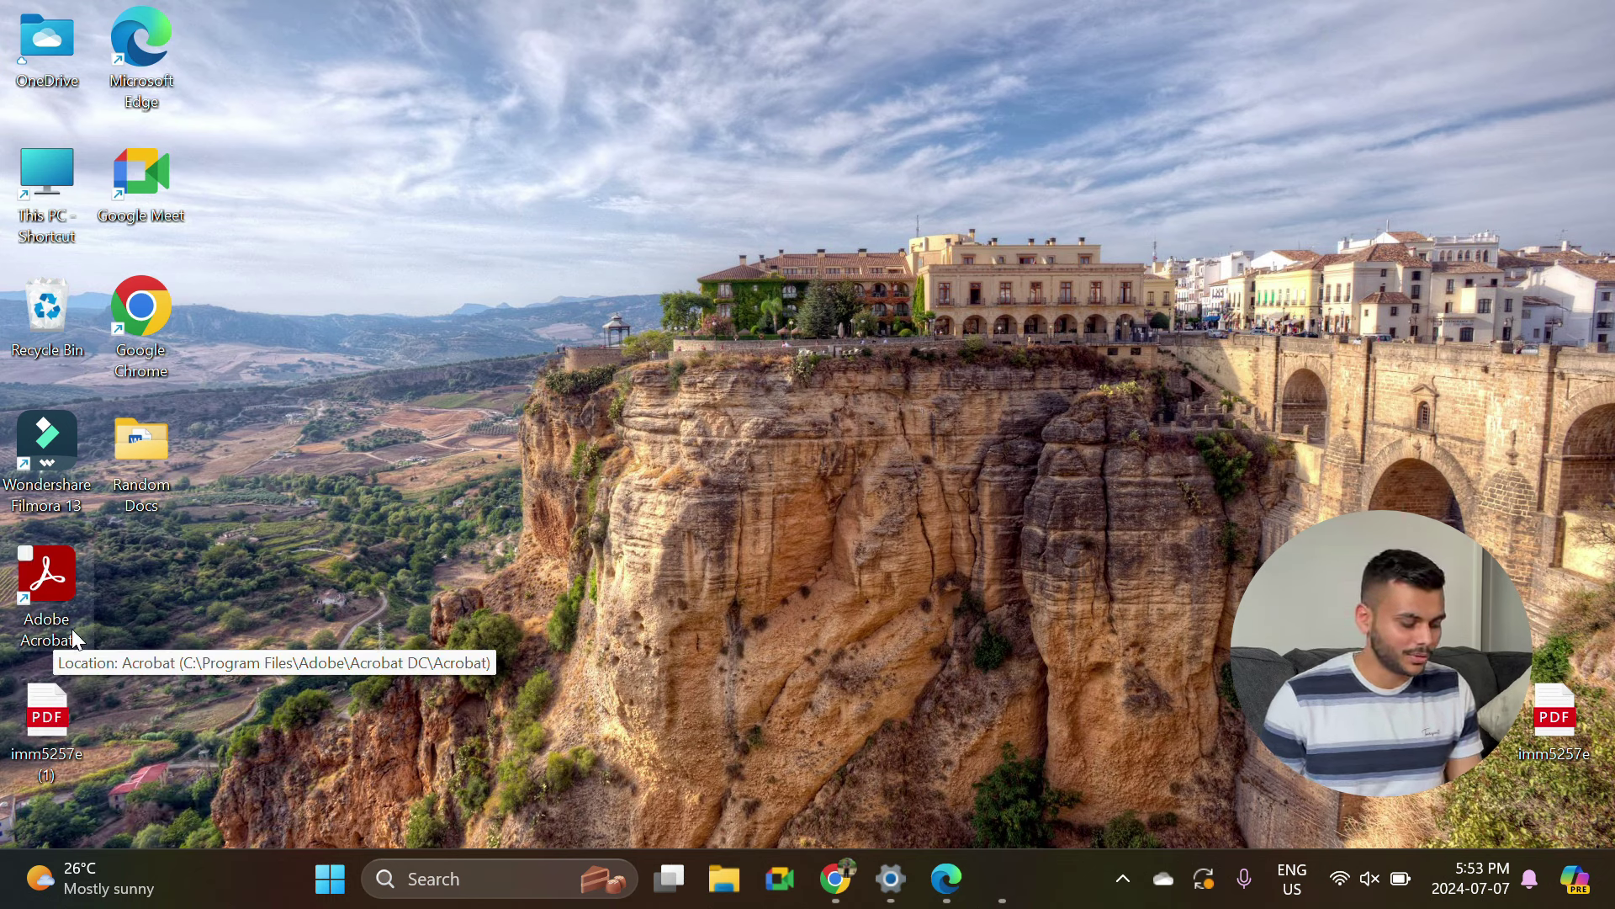
# Open imm5257e (1).pdf from the desktop with Adobe Acrobat.
pyautogui.click(54, 764)
pyautogui.rightClick(54, 764)
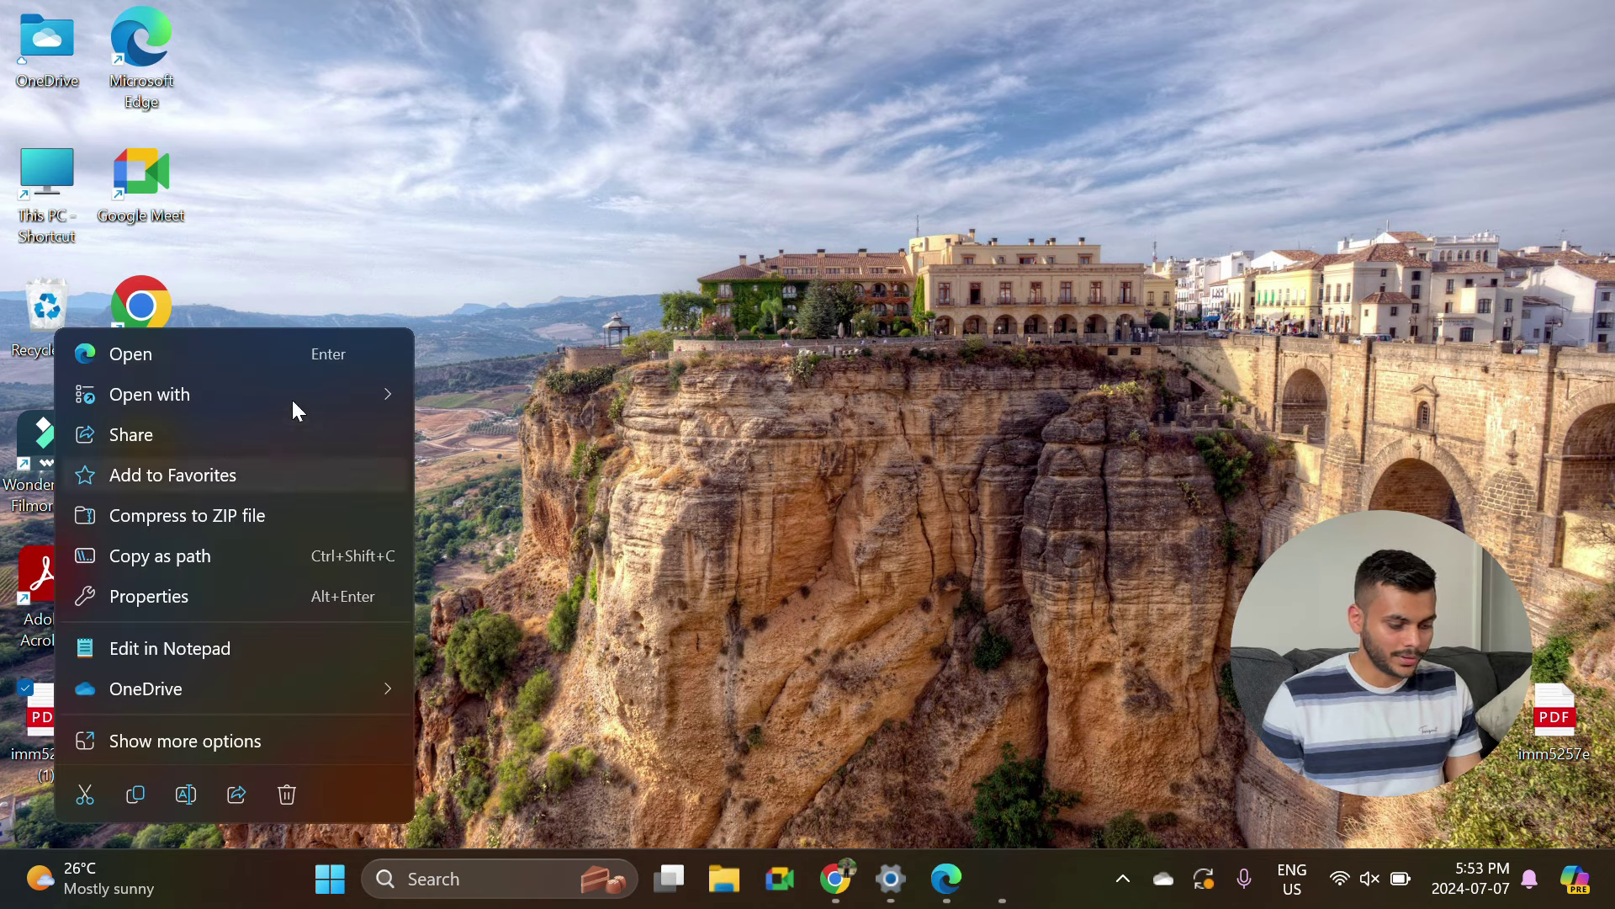
pyautogui.moveTo(351, 390)
pyautogui.click(530, 403)
# Dismiss the What's new notice, validate the form, and acknowledge the validation error.
pyautogui.click(1319, 111)
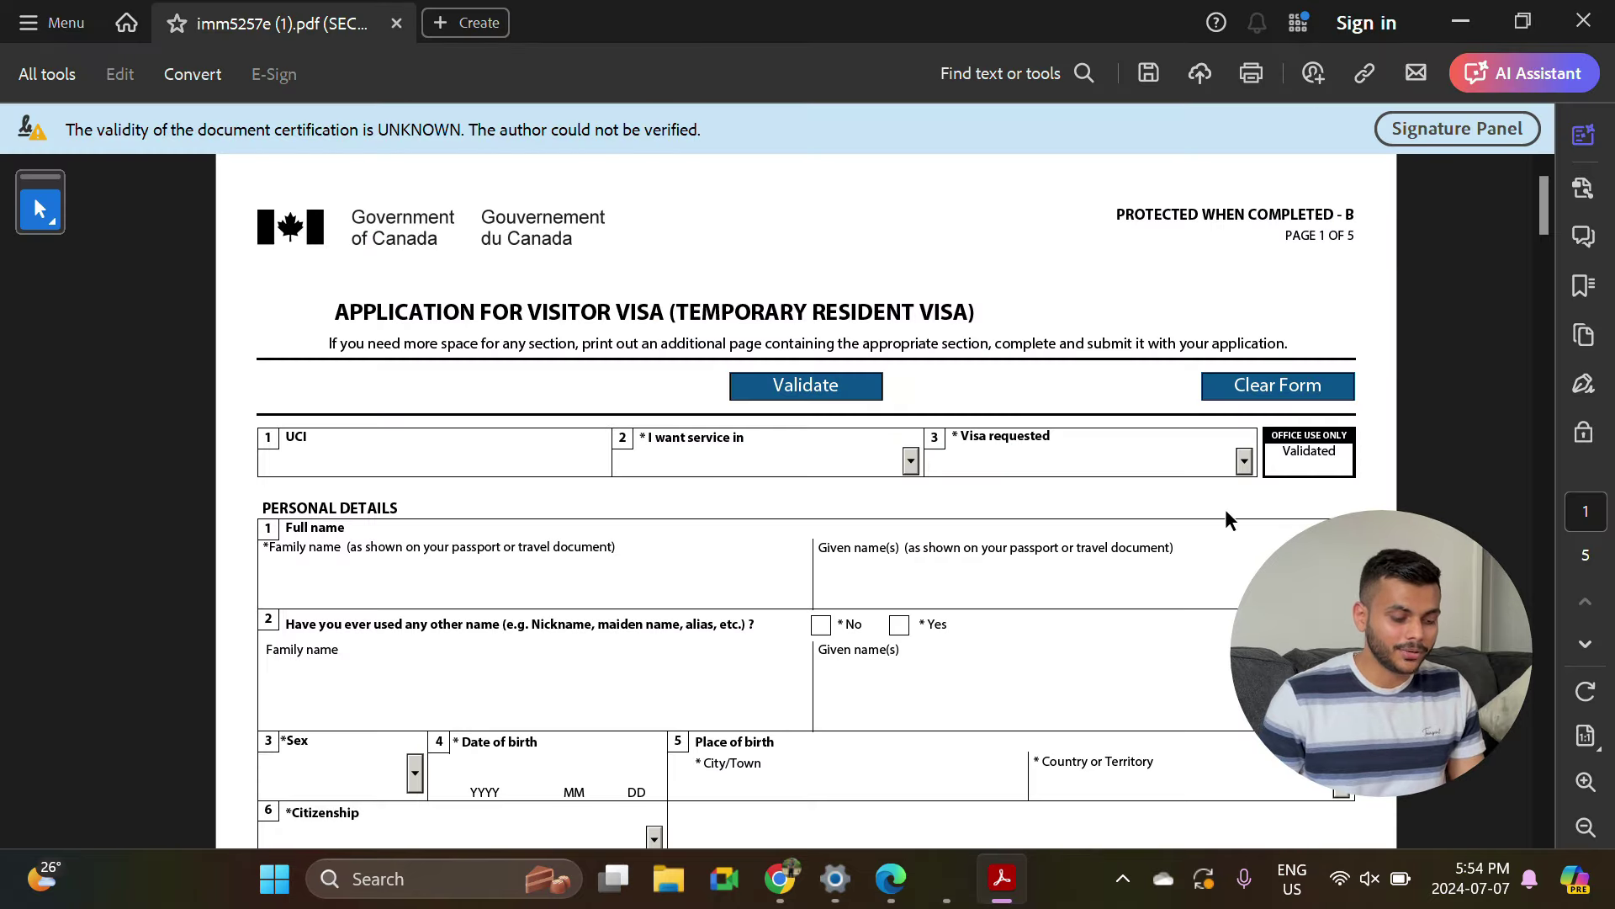
pyautogui.click(778, 380)
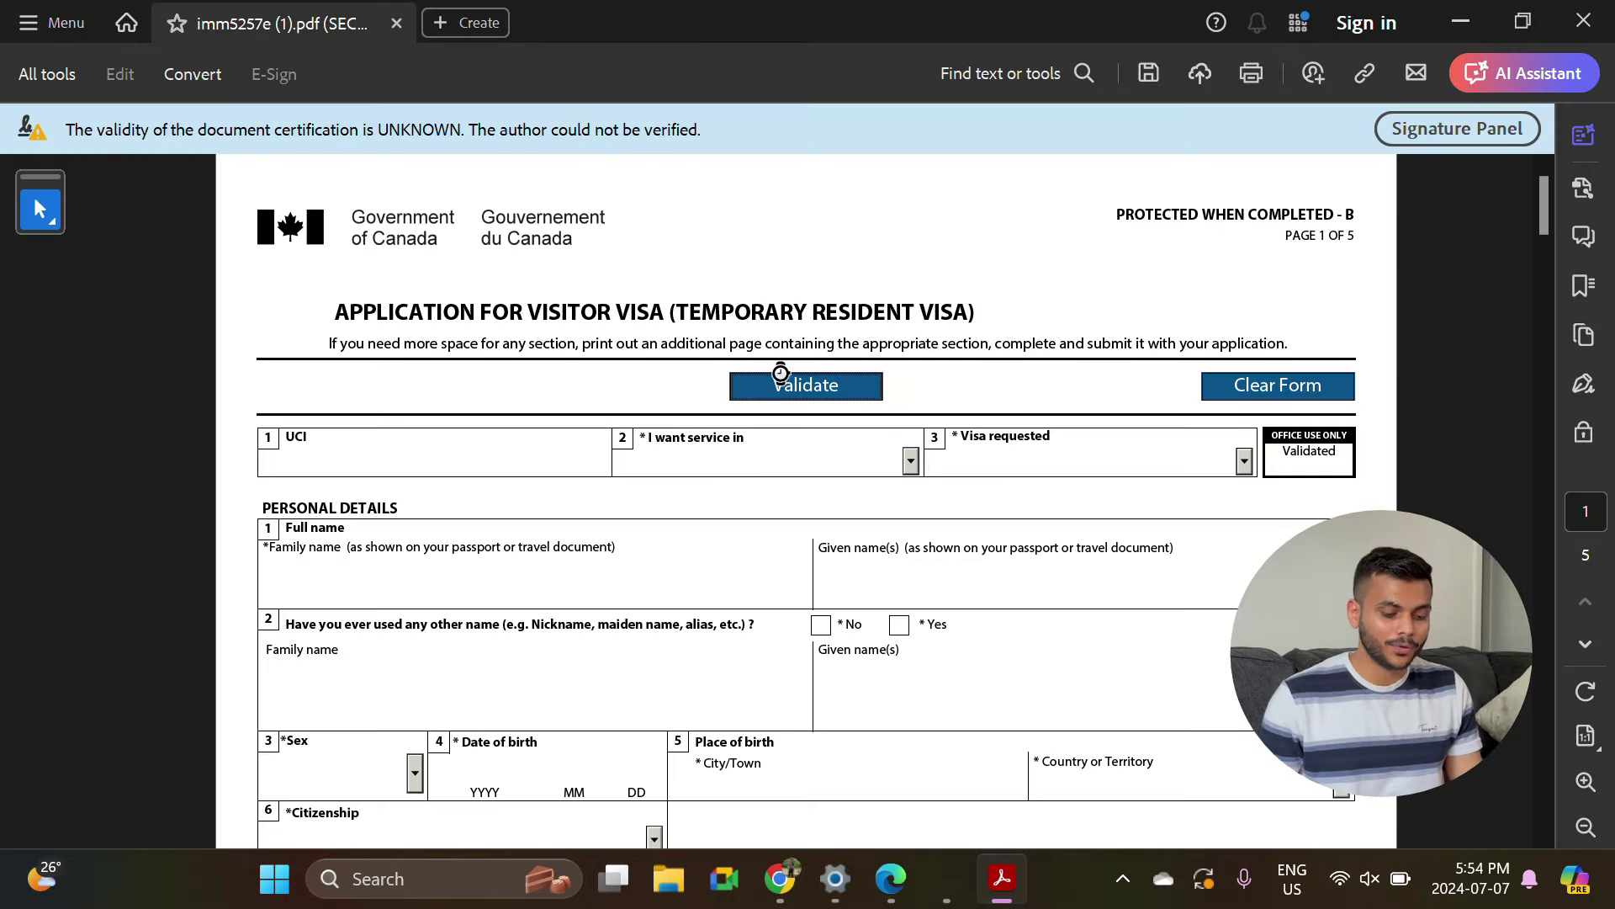
pyautogui.click(1076, 516)
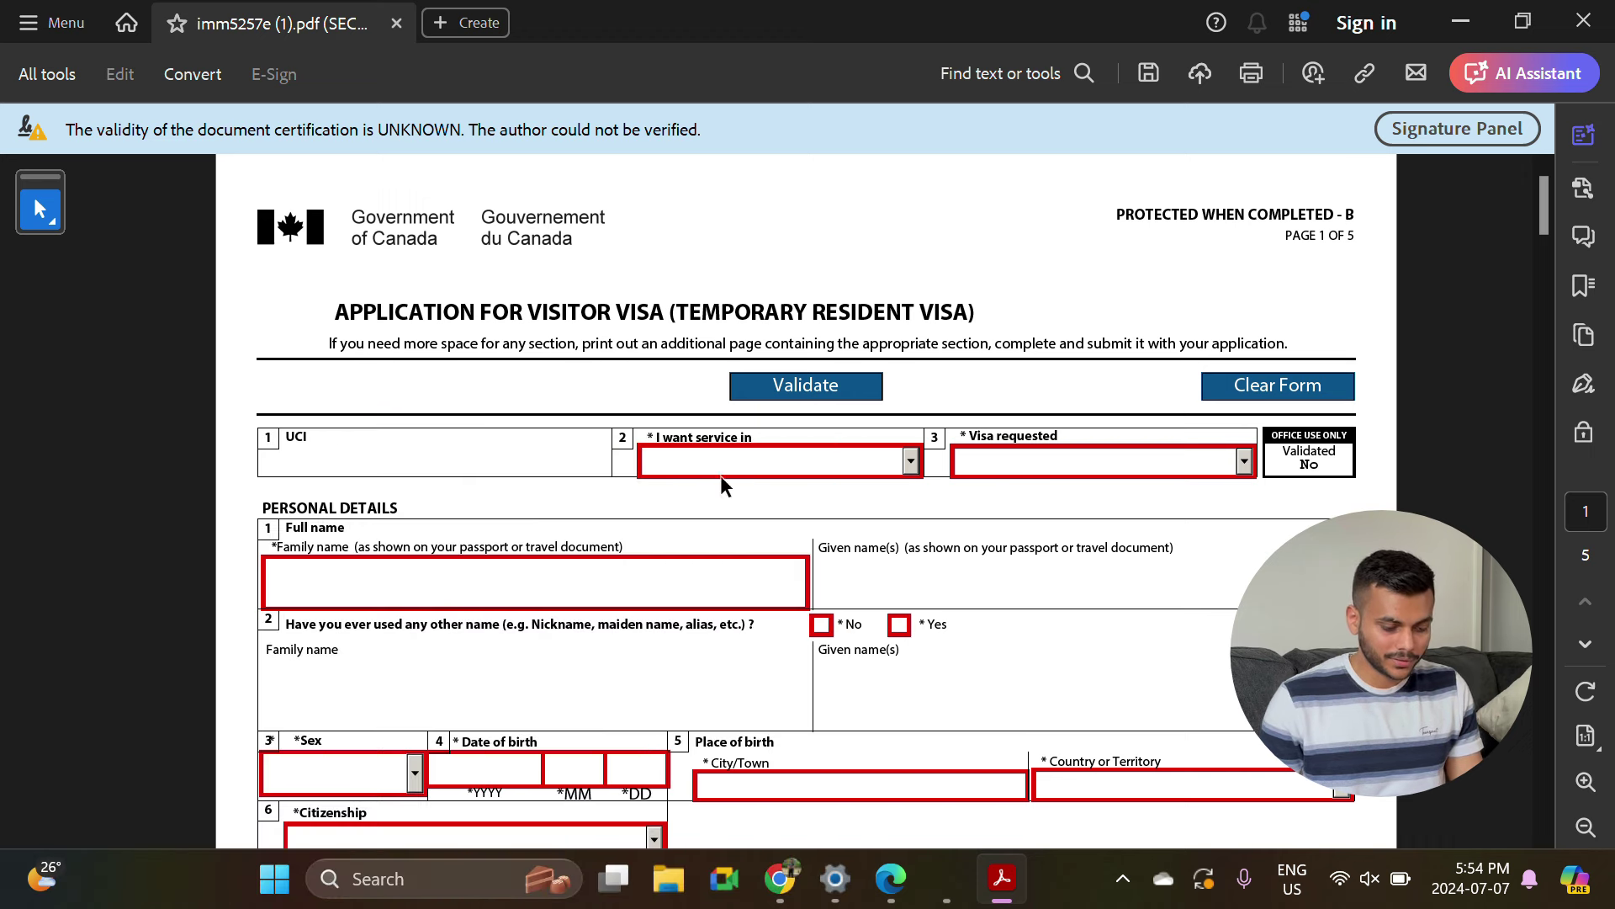
# Choose English service language, request a Visitor Visa, and answer No to other names used.
pyautogui.click(912, 462)
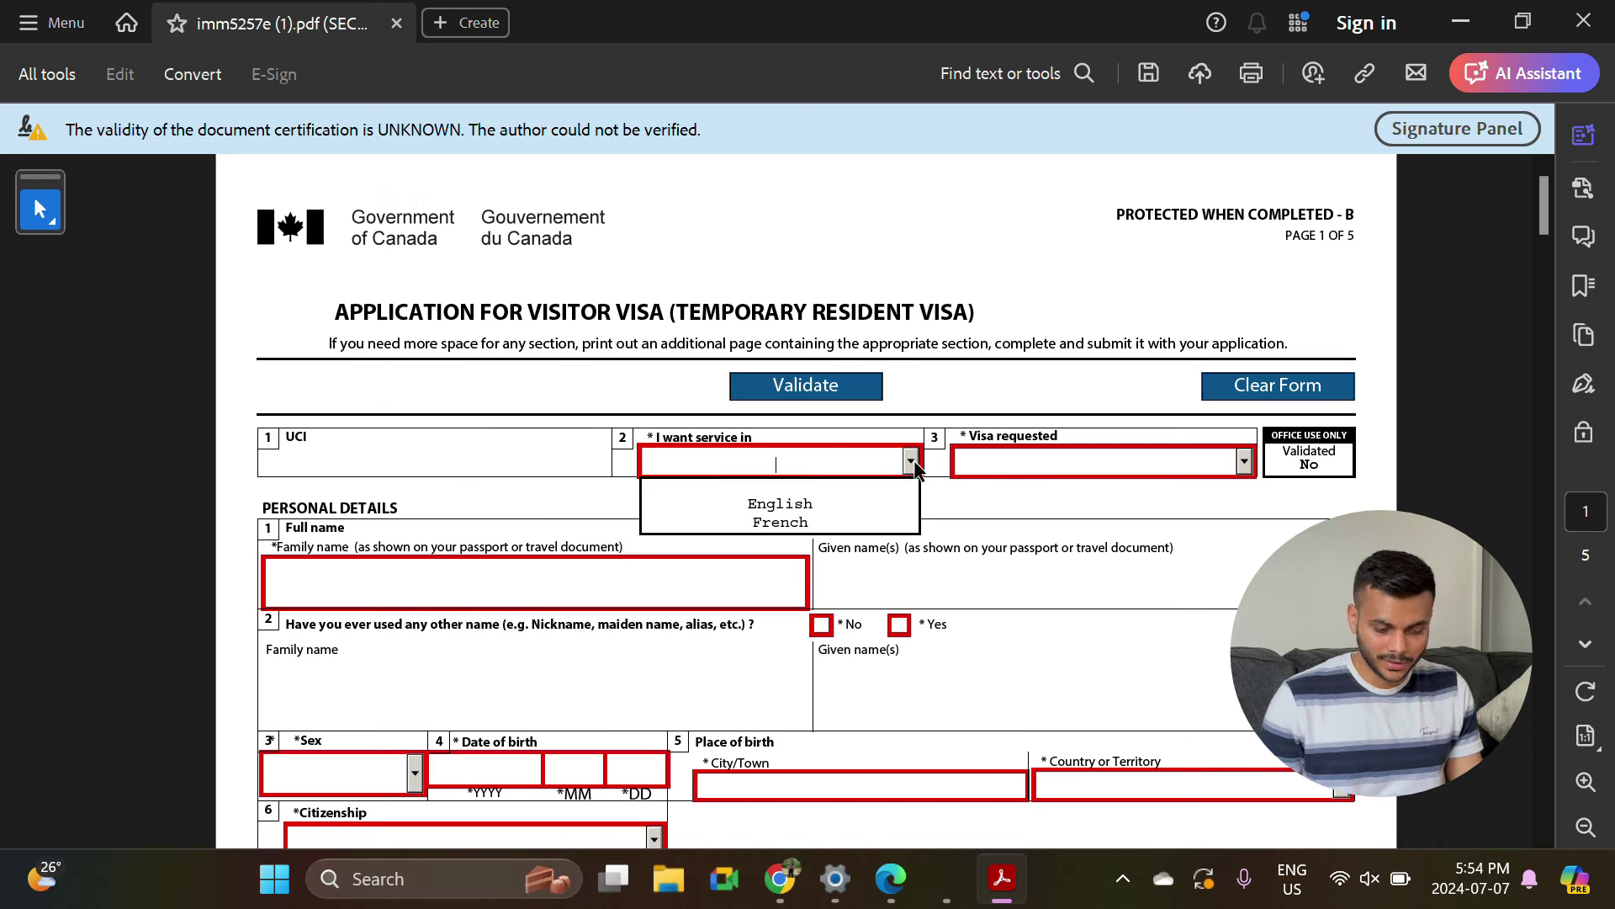
pyautogui.click(837, 509)
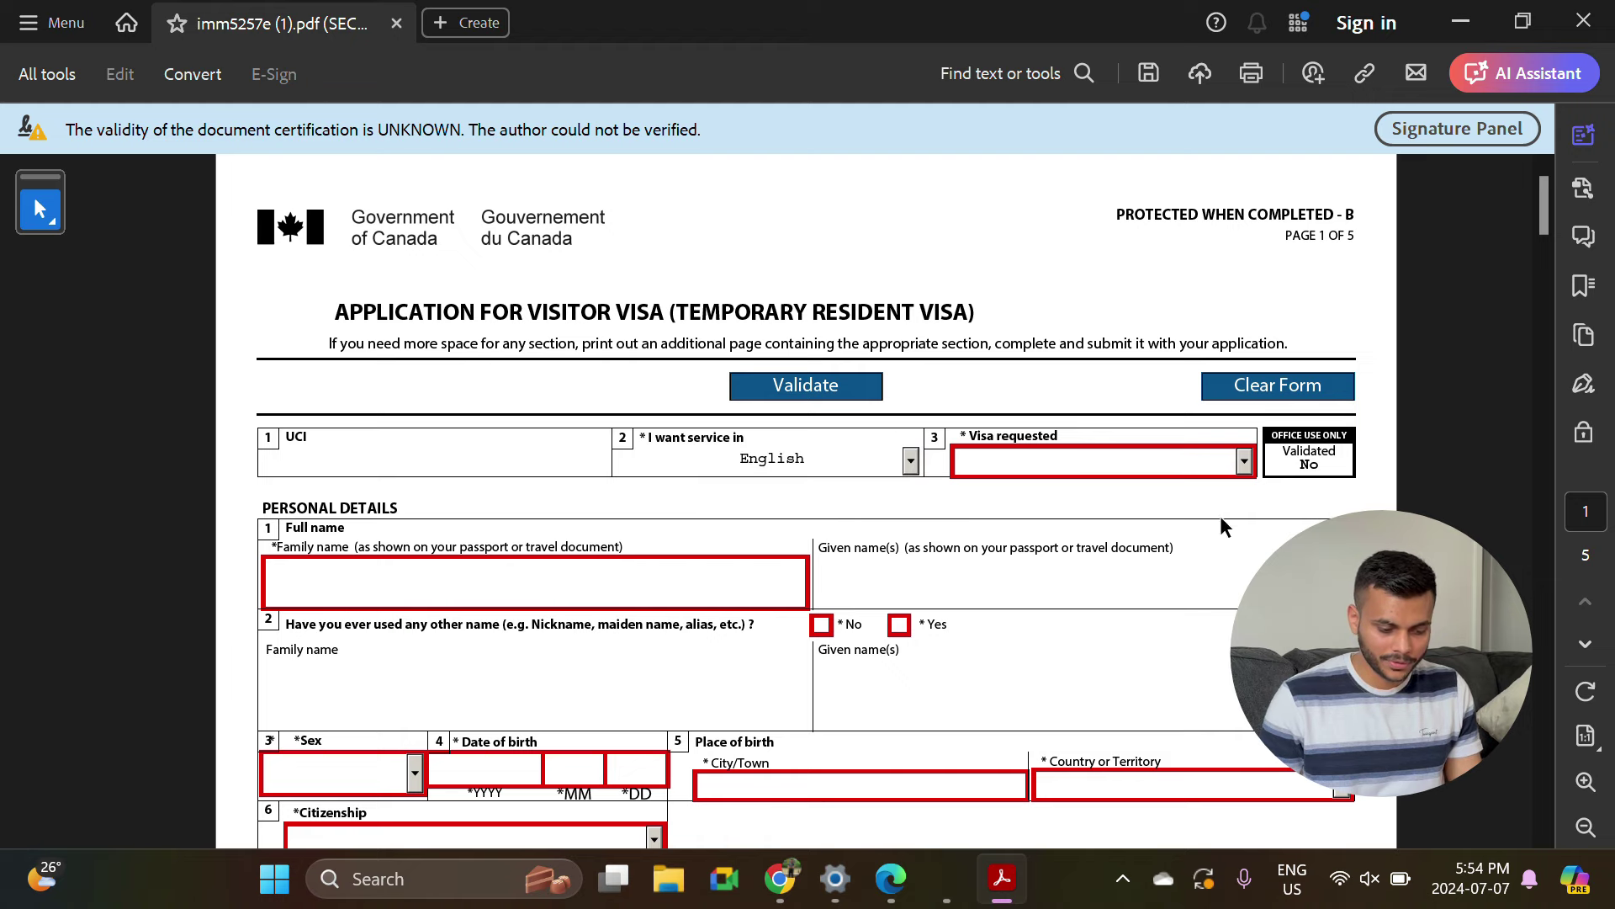
pyautogui.click(1244, 462)
pyautogui.click(1150, 507)
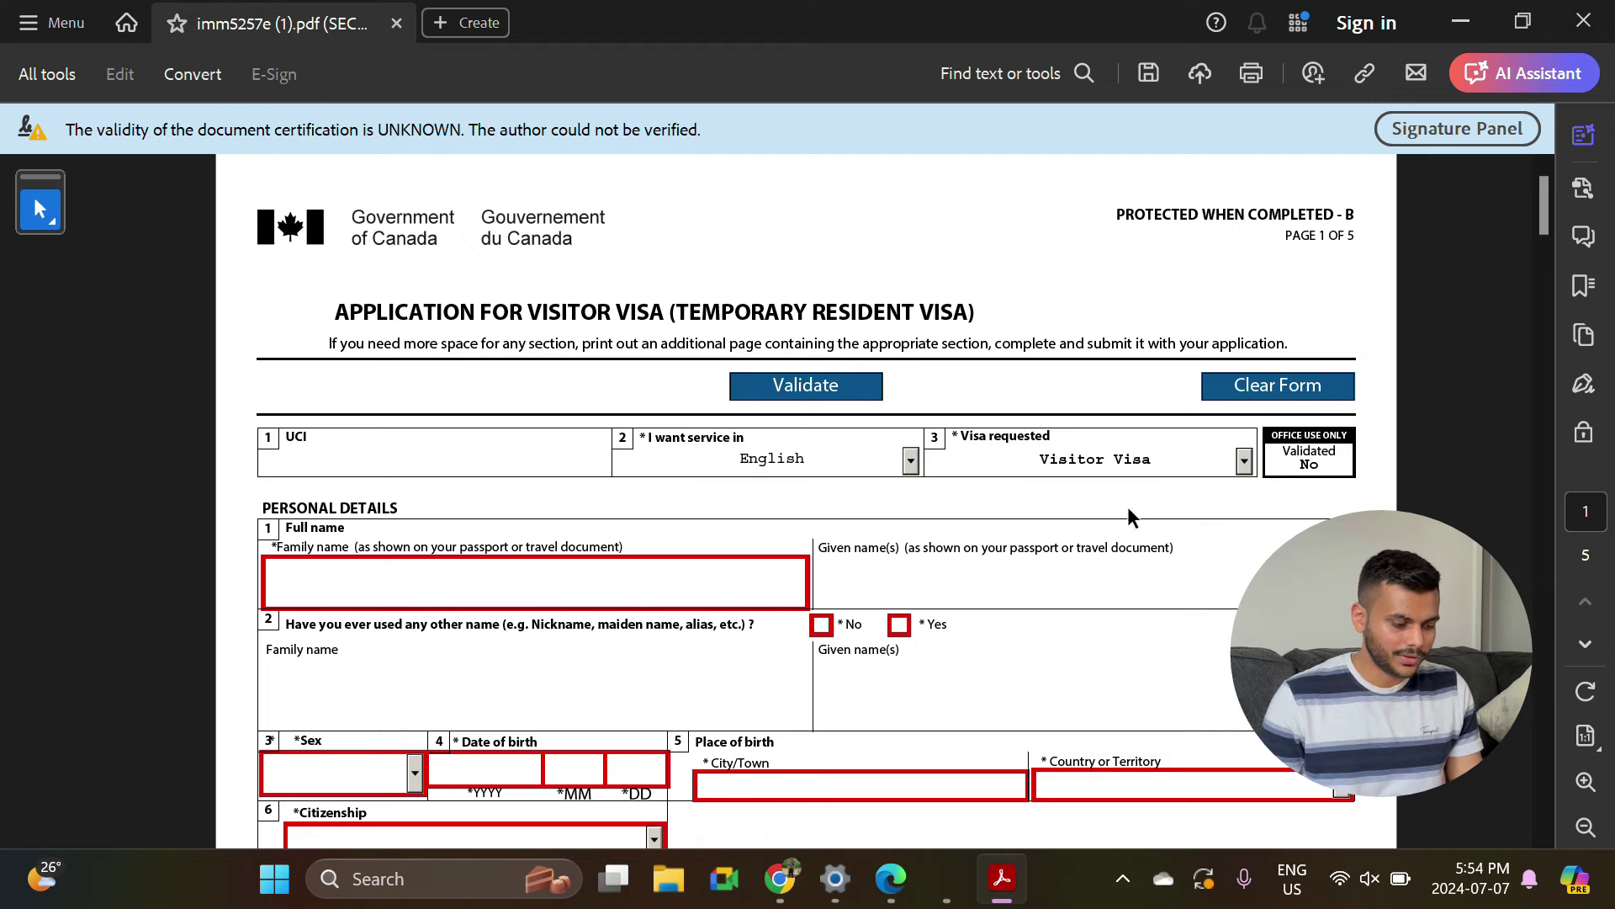
pyautogui.scroll(-2, 967, 471)
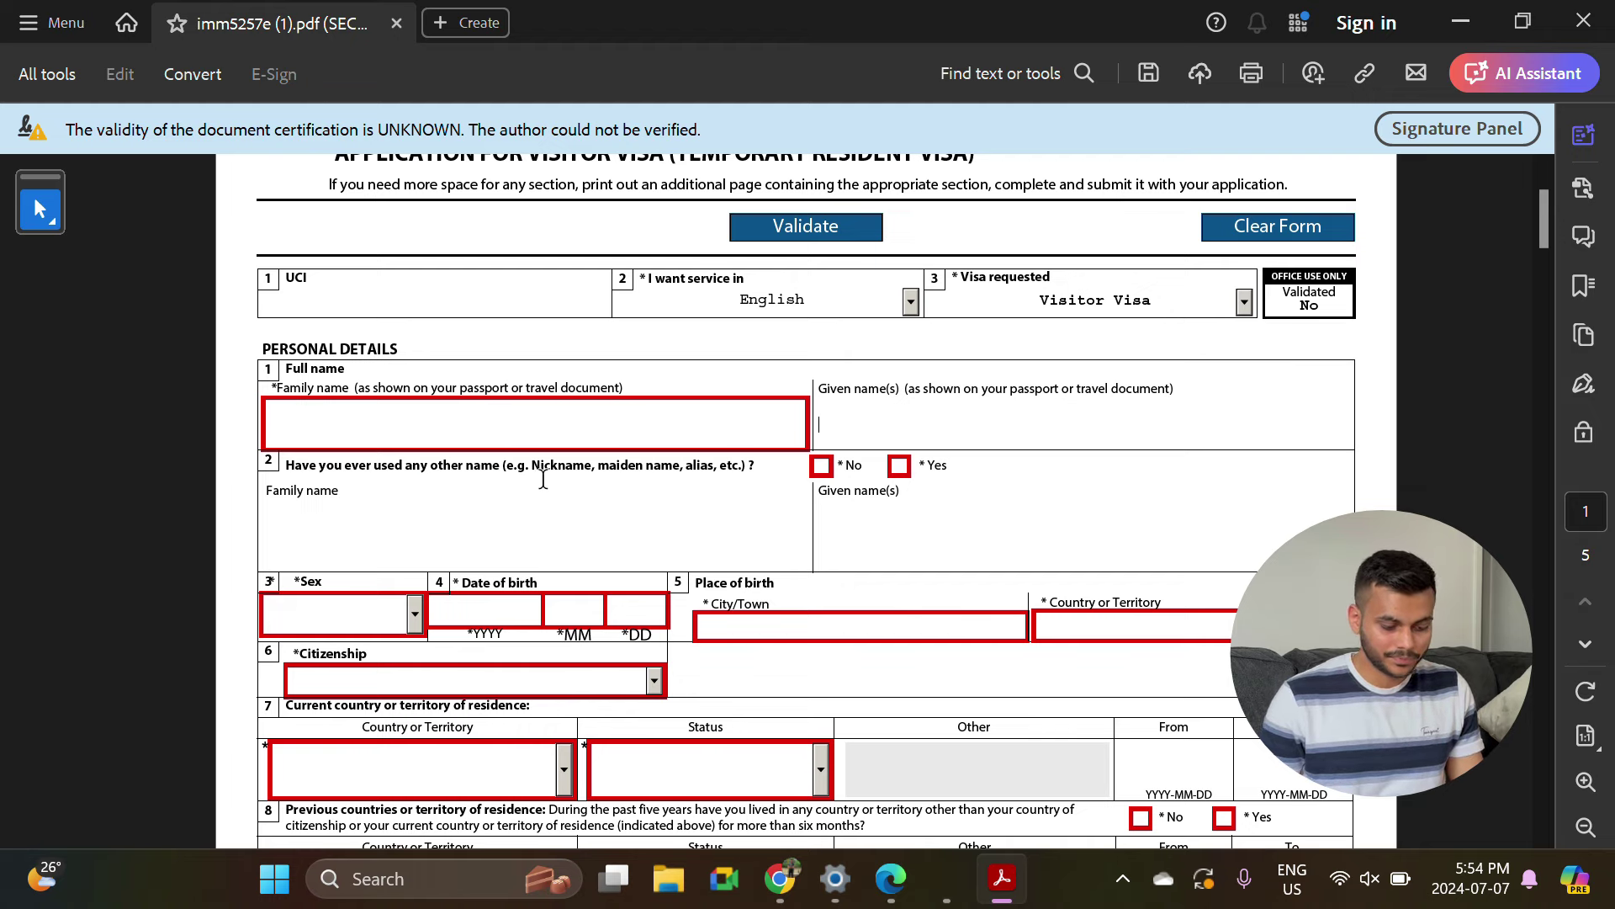
pyautogui.click(828, 468)
pyautogui.scroll(-5, 824, 471)
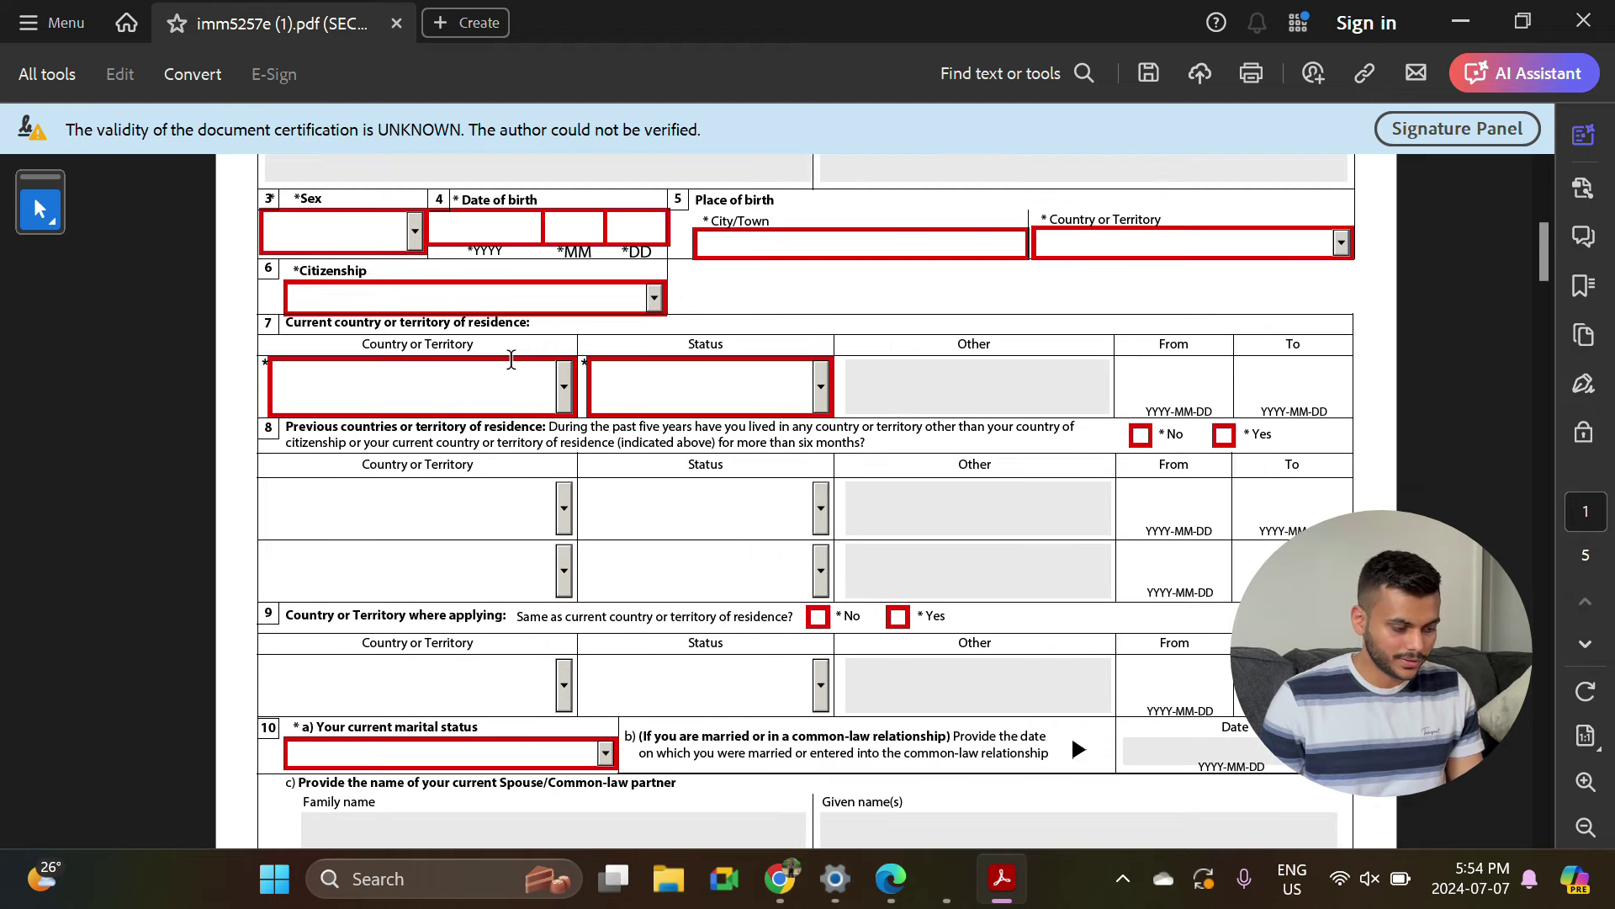
# Set sex to Male and pass through the birth year and citizenship fields.
pyautogui.click(415, 232)
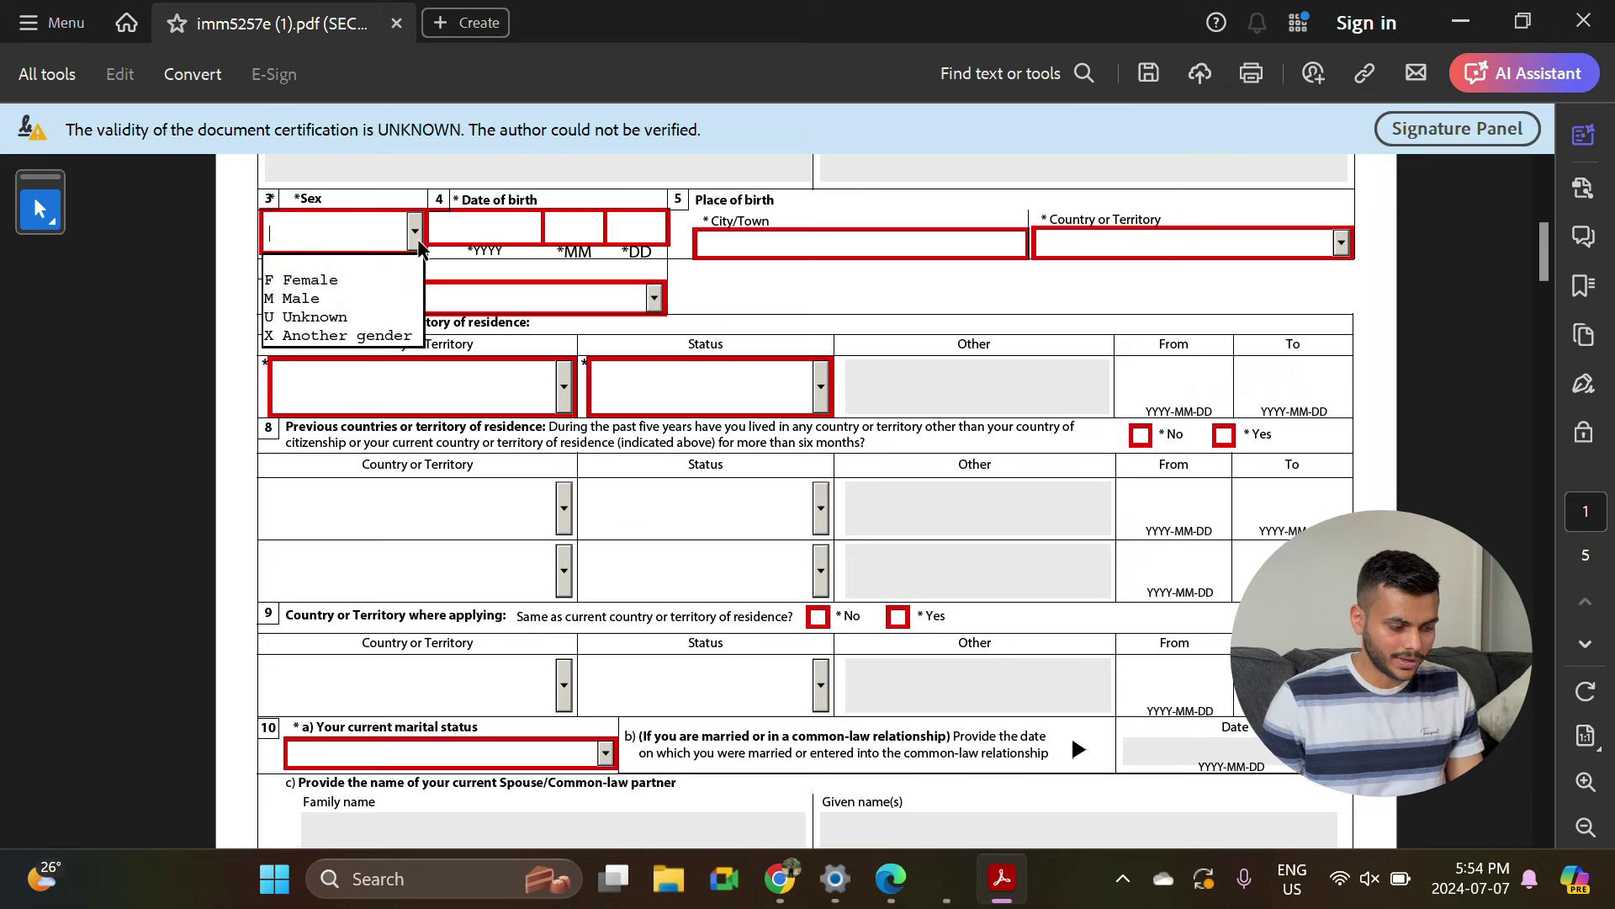
pyautogui.click(343, 296)
pyautogui.click(530, 225)
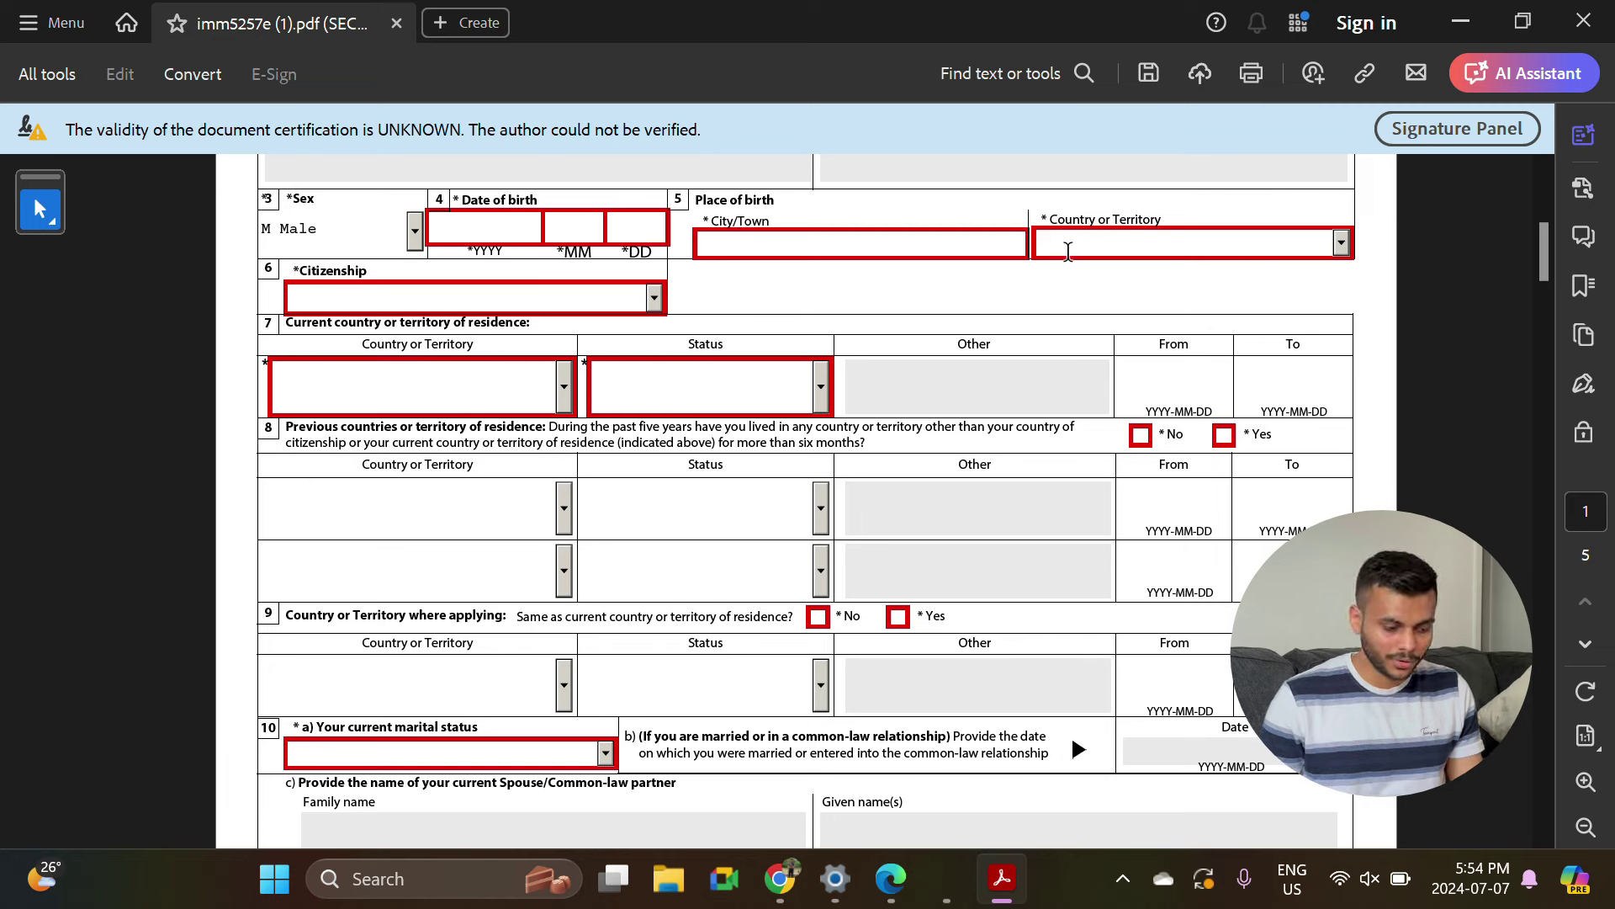
pyautogui.click(654, 297)
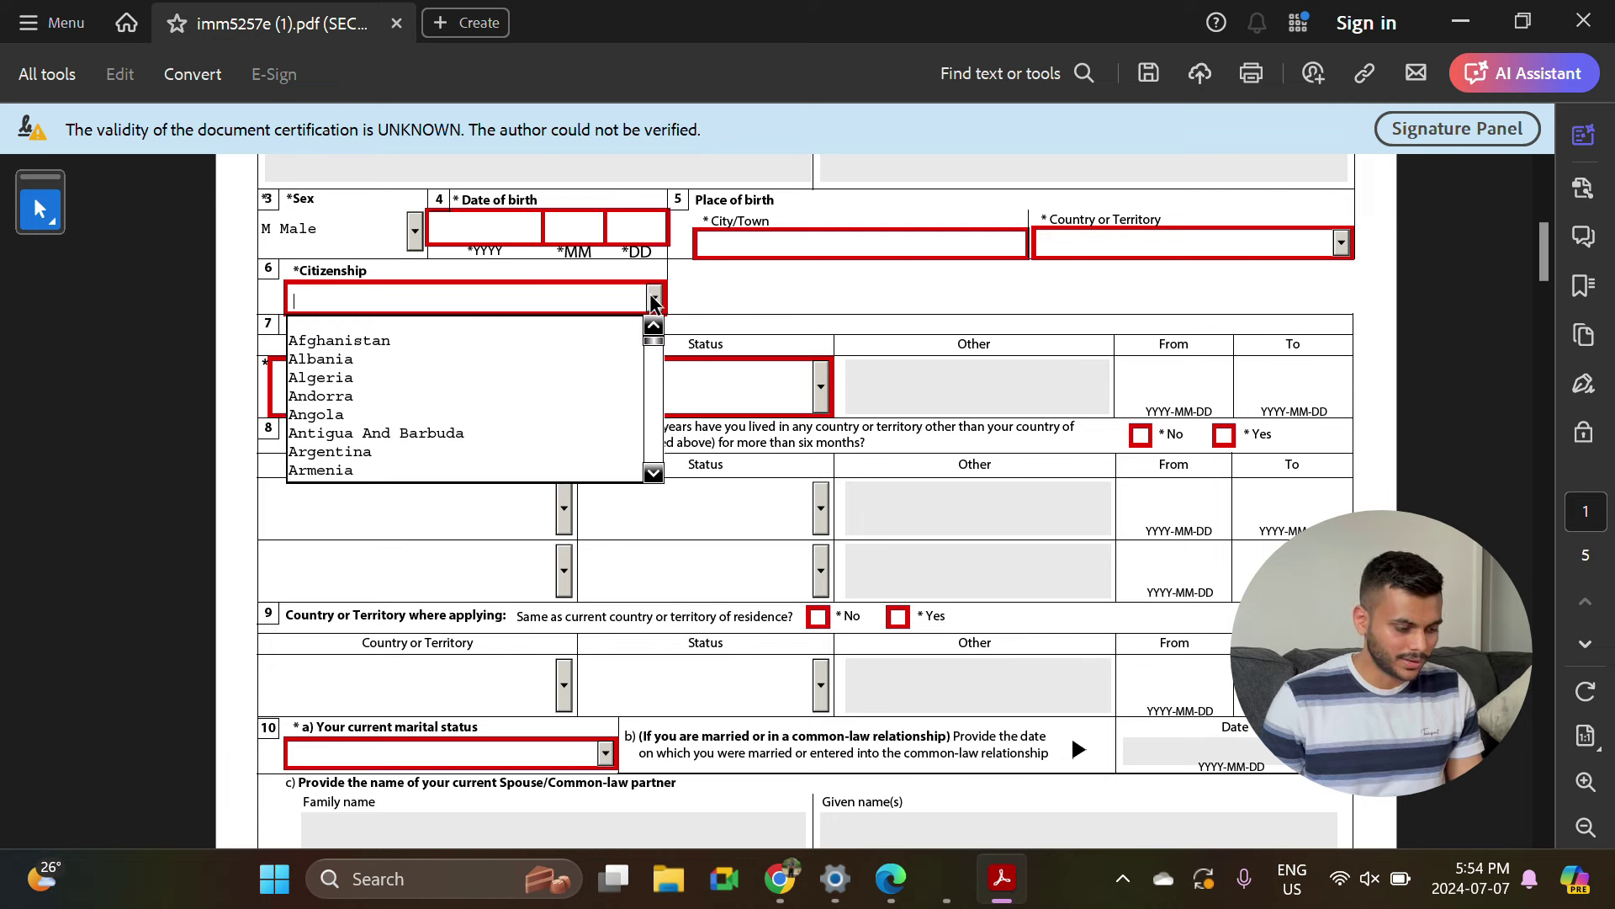
pyautogui.click(739, 289)
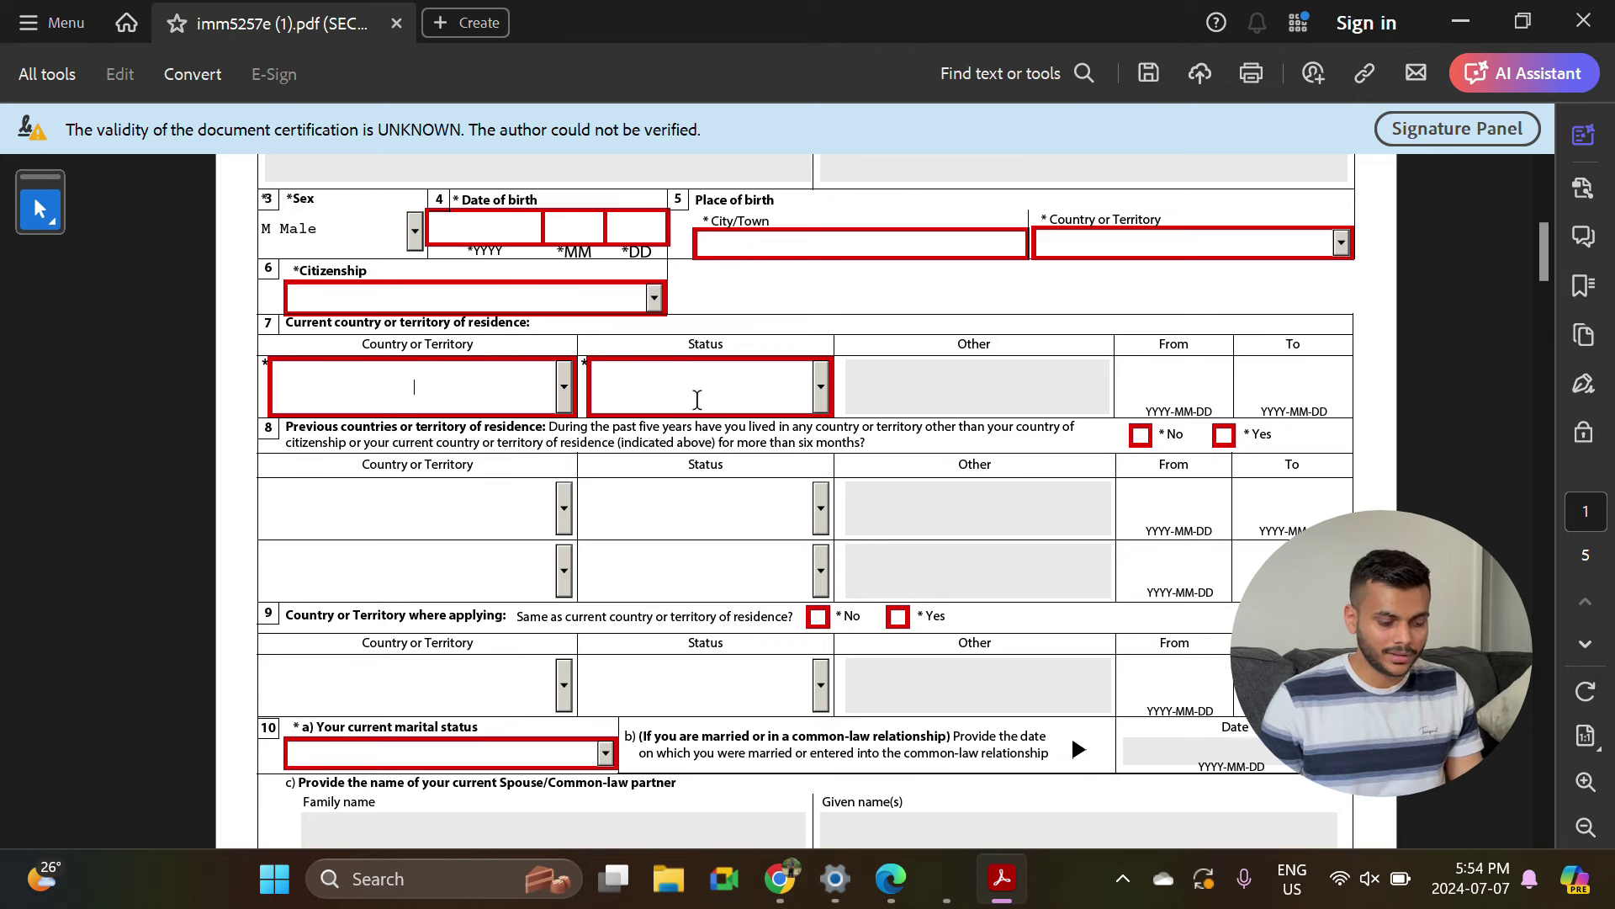
# Set current residence status to Worker and answer No to other residences in five years.
pyautogui.click(820, 387)
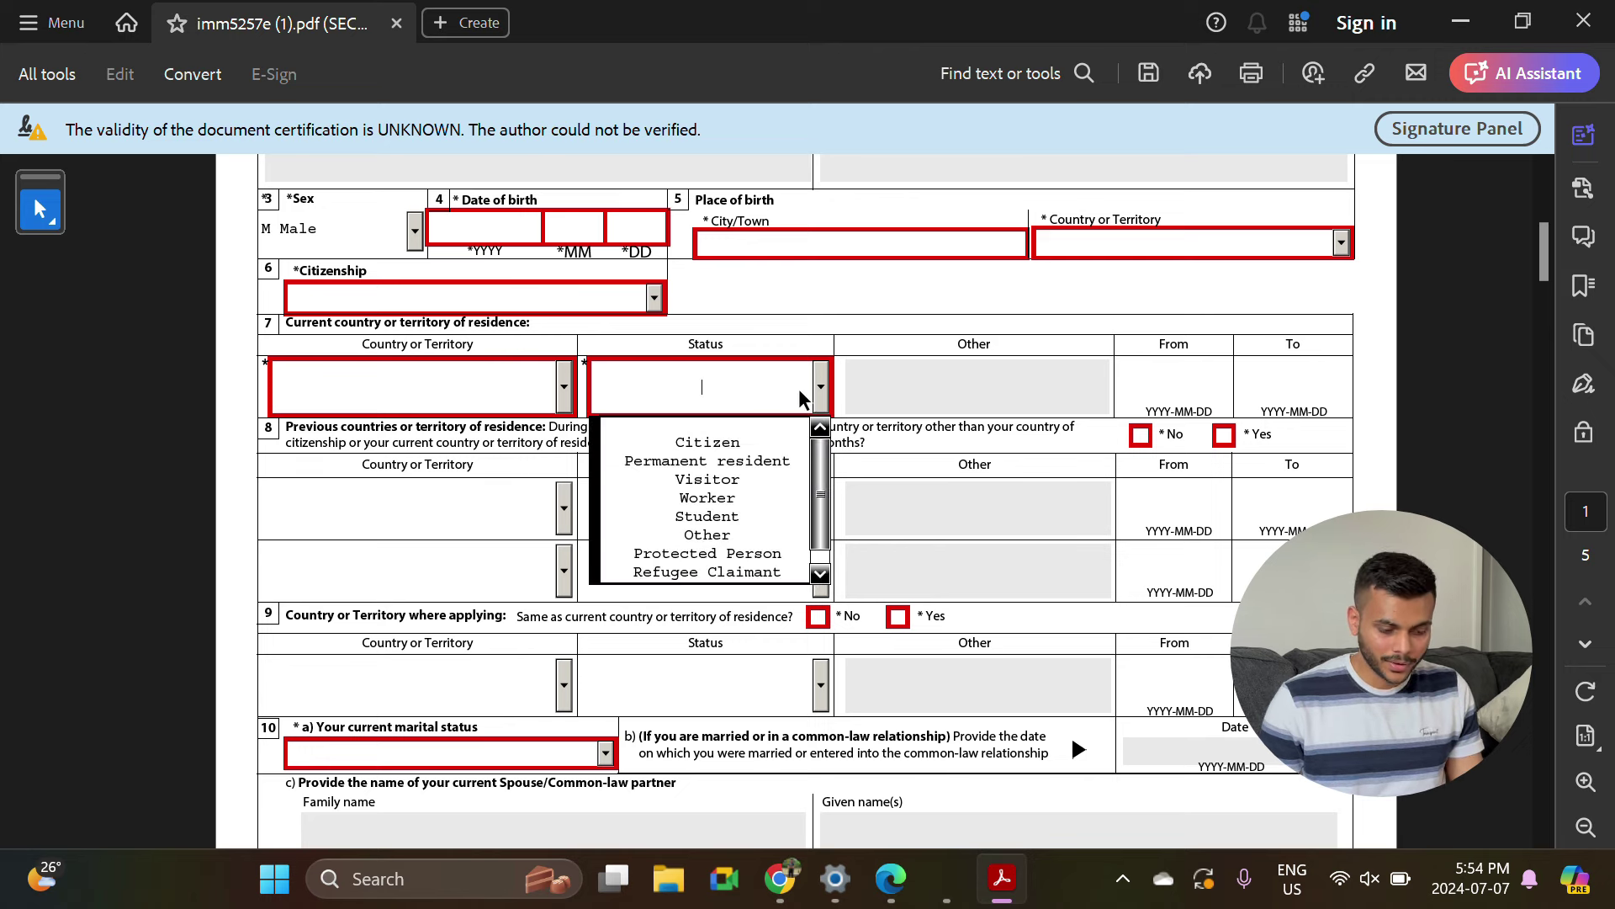
pyautogui.click(729, 505)
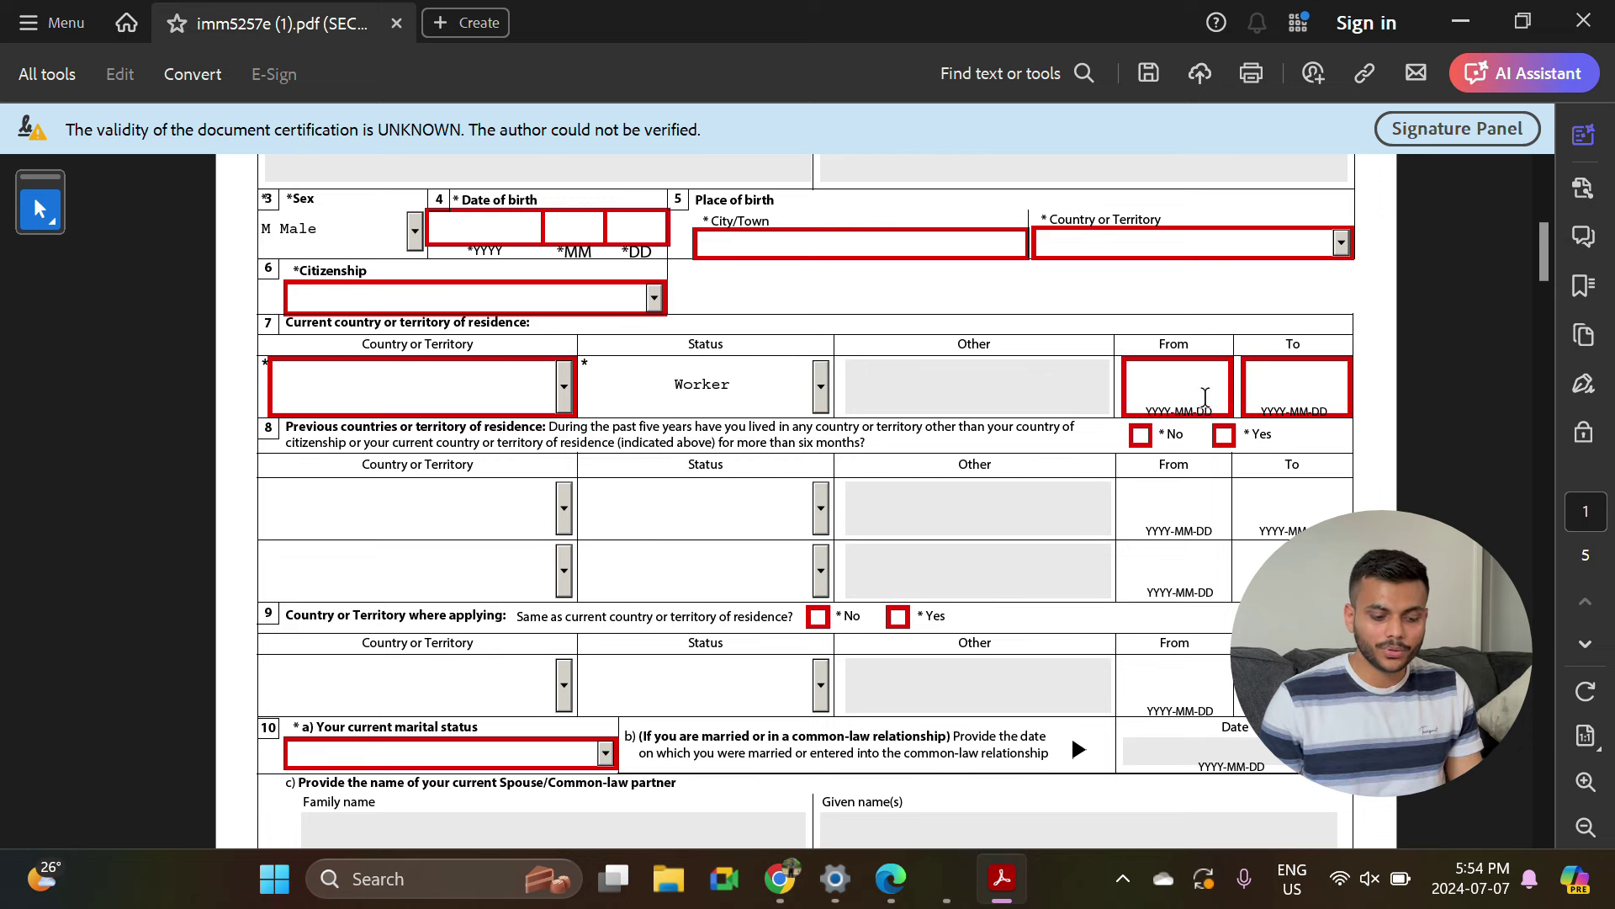
pyautogui.click(1193, 373)
pyautogui.click(1317, 378)
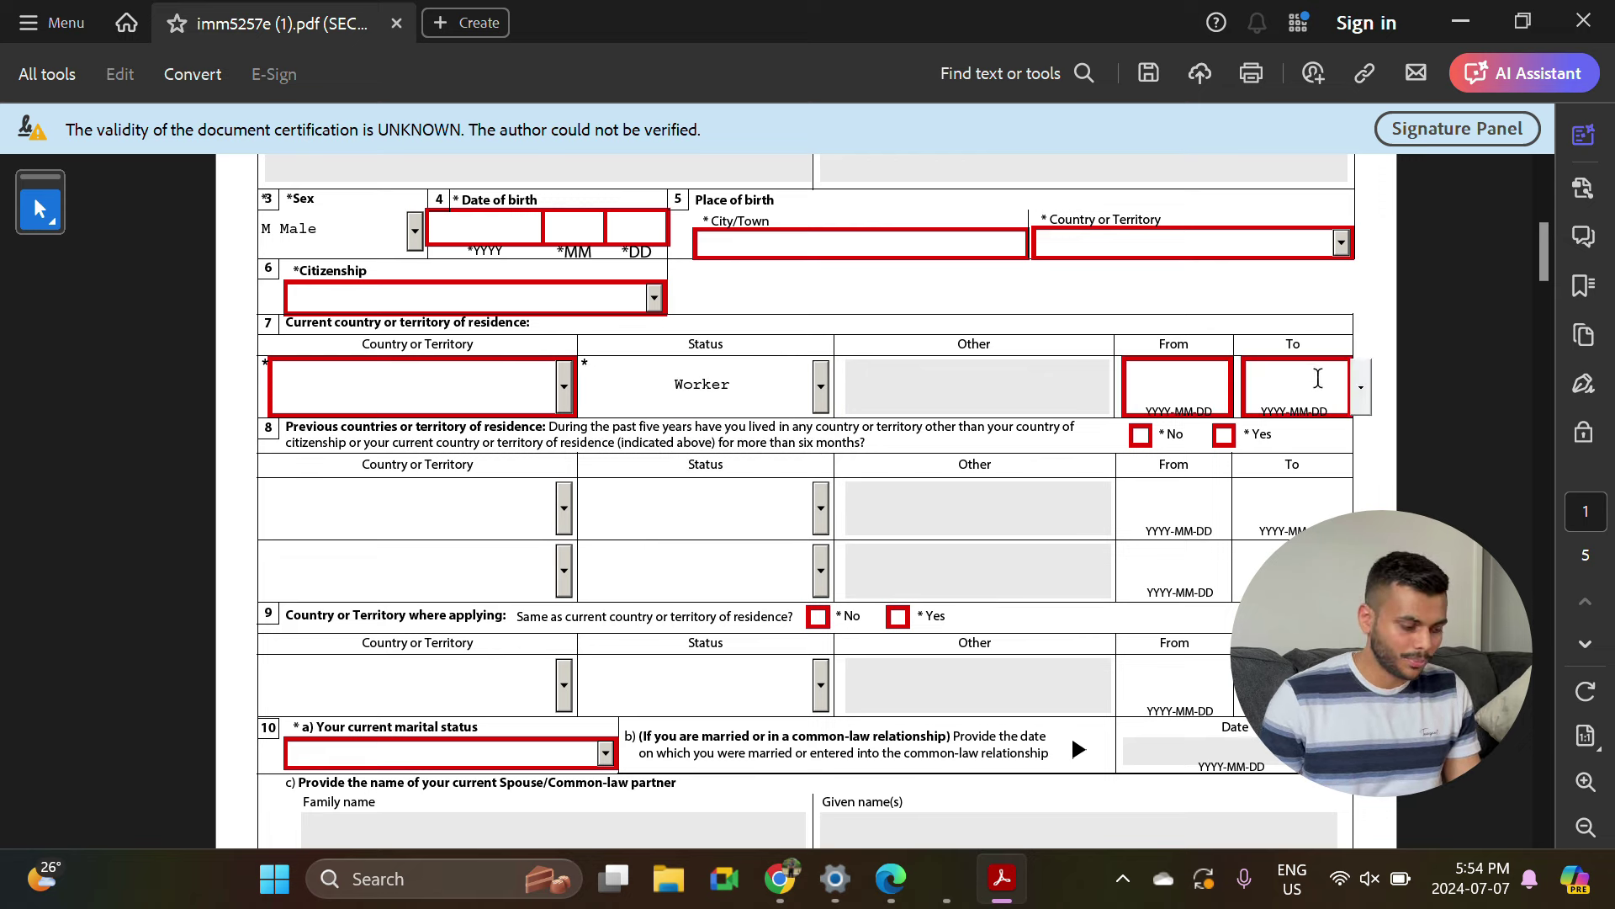
pyautogui.scroll(-1, 1300, 378)
pyautogui.click(1141, 379)
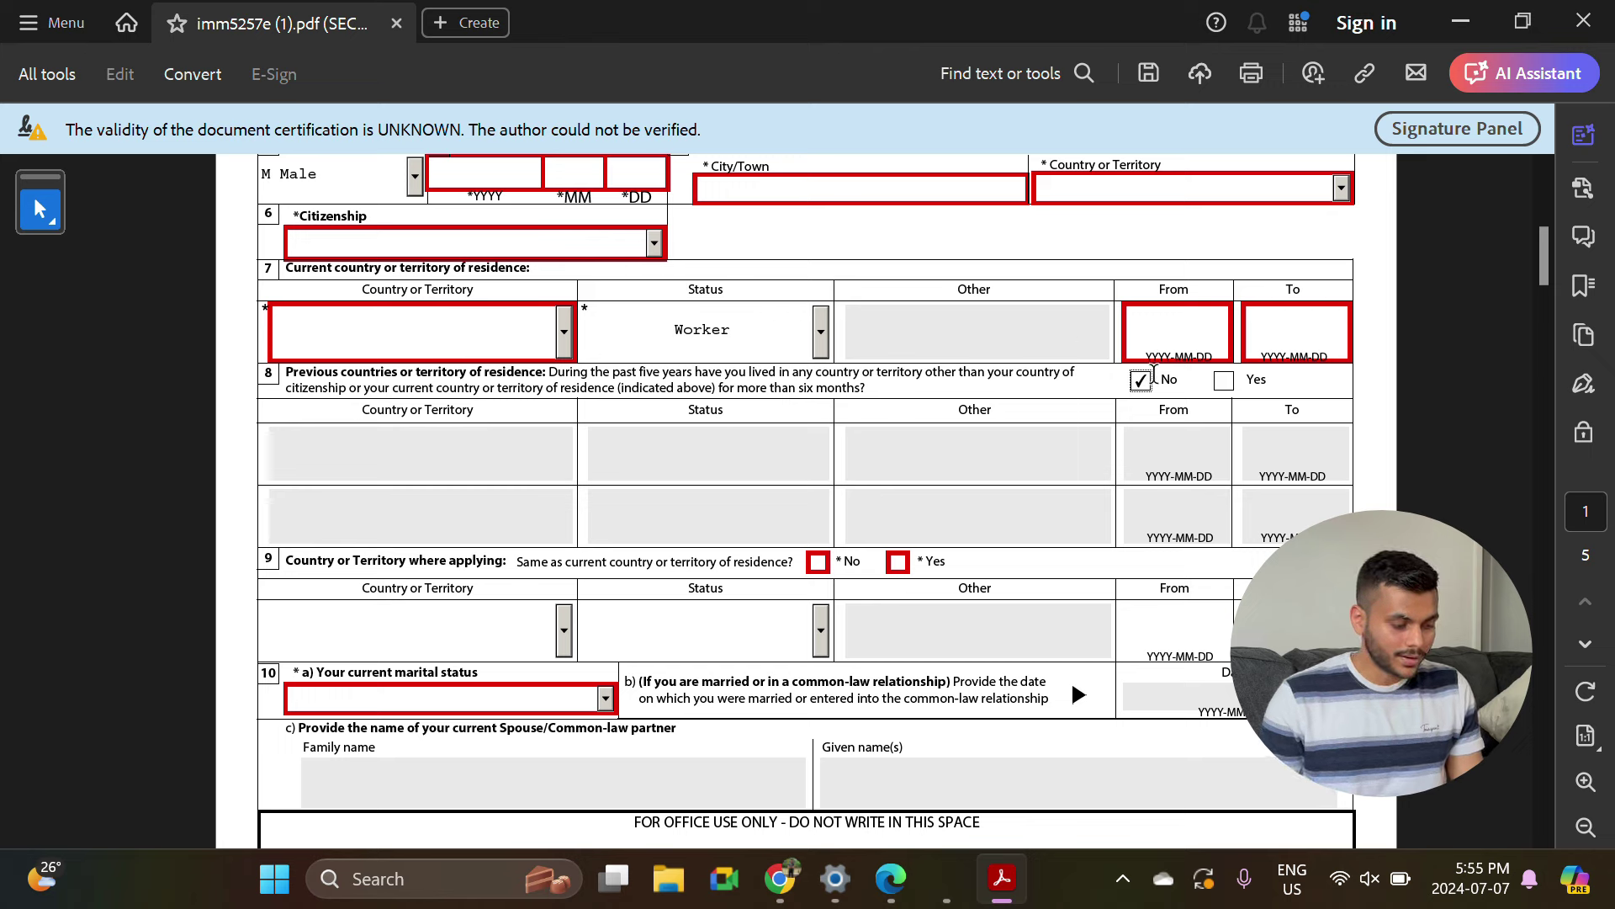
# Tick Yes for section 9 and choose Single as current marital status in section 10.
pyautogui.scroll(-3, 710, 473)
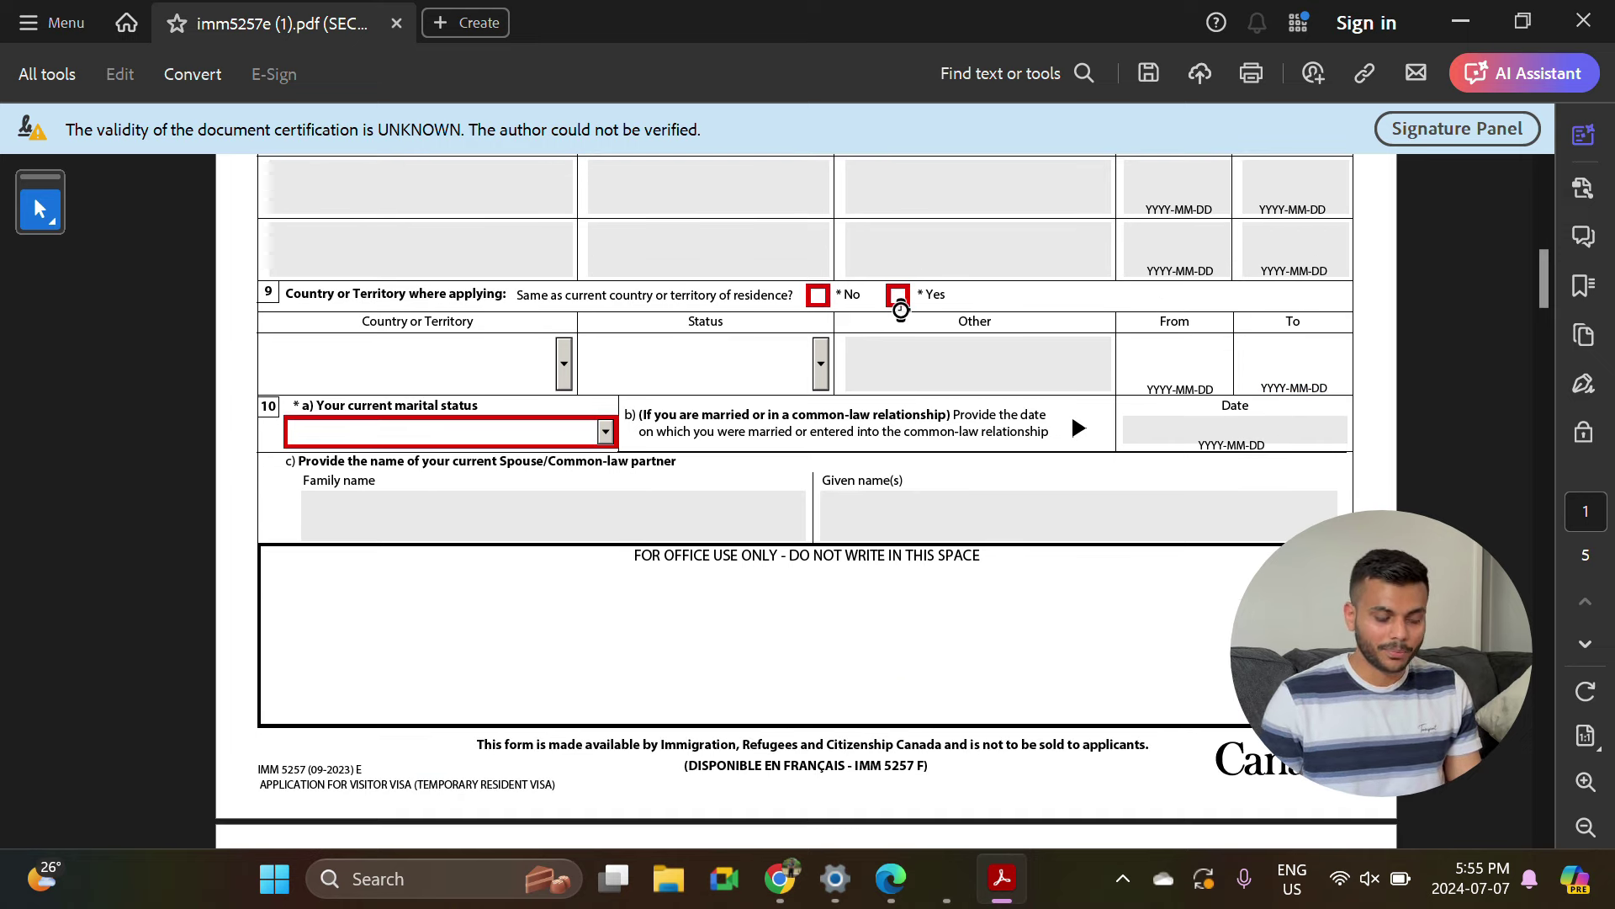
pyautogui.click(897, 295)
pyautogui.scroll(-3, 749, 341)
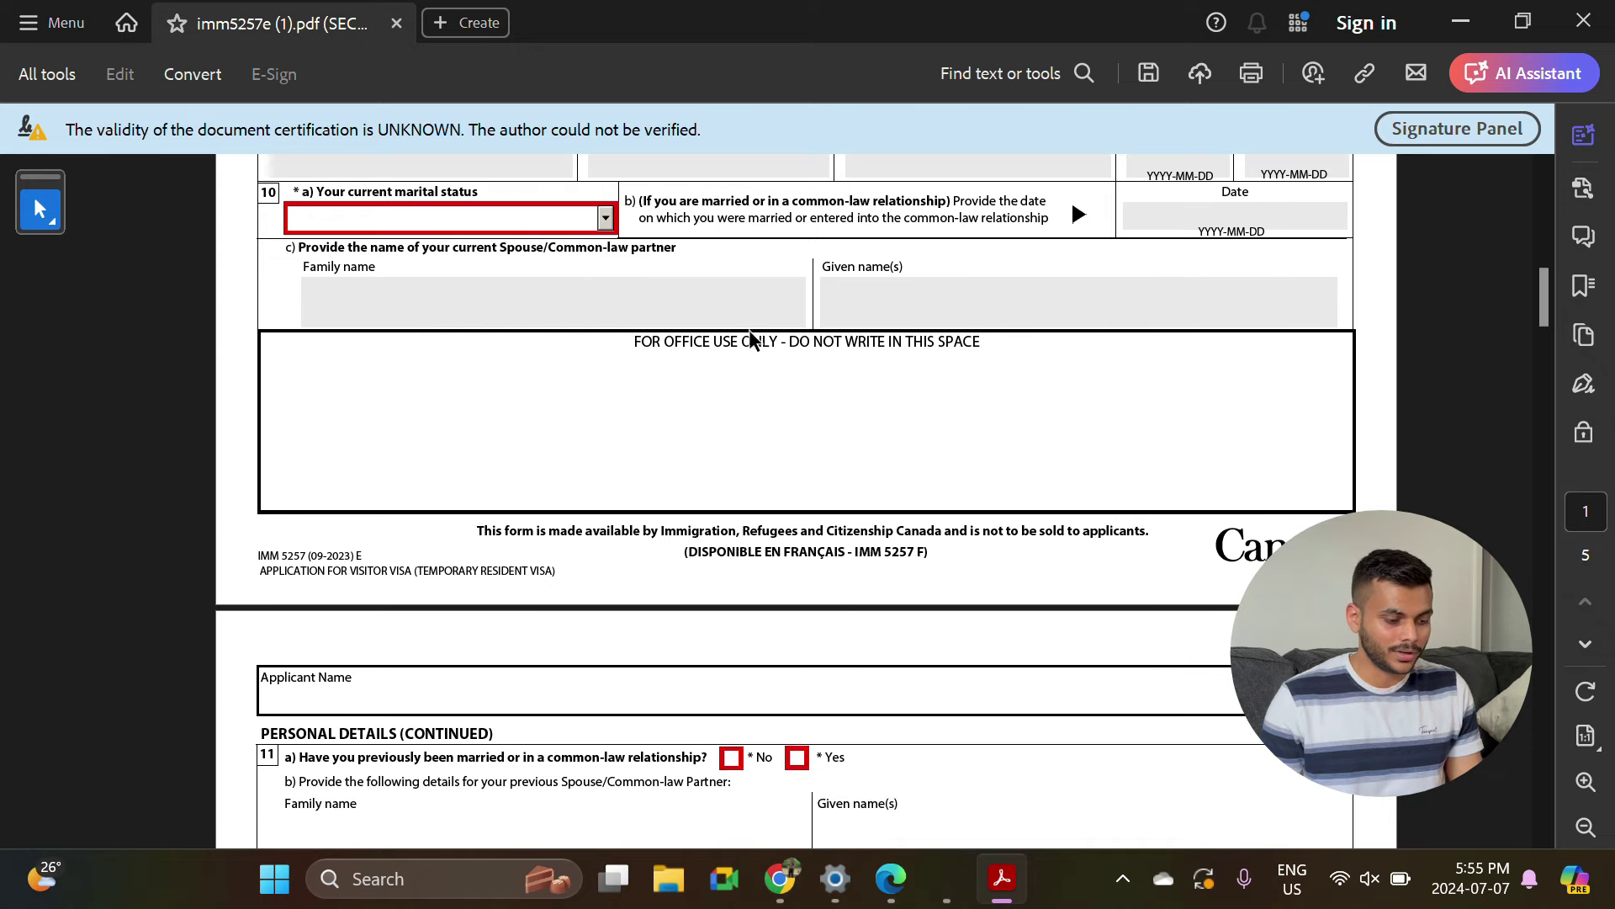
pyautogui.click(605, 218)
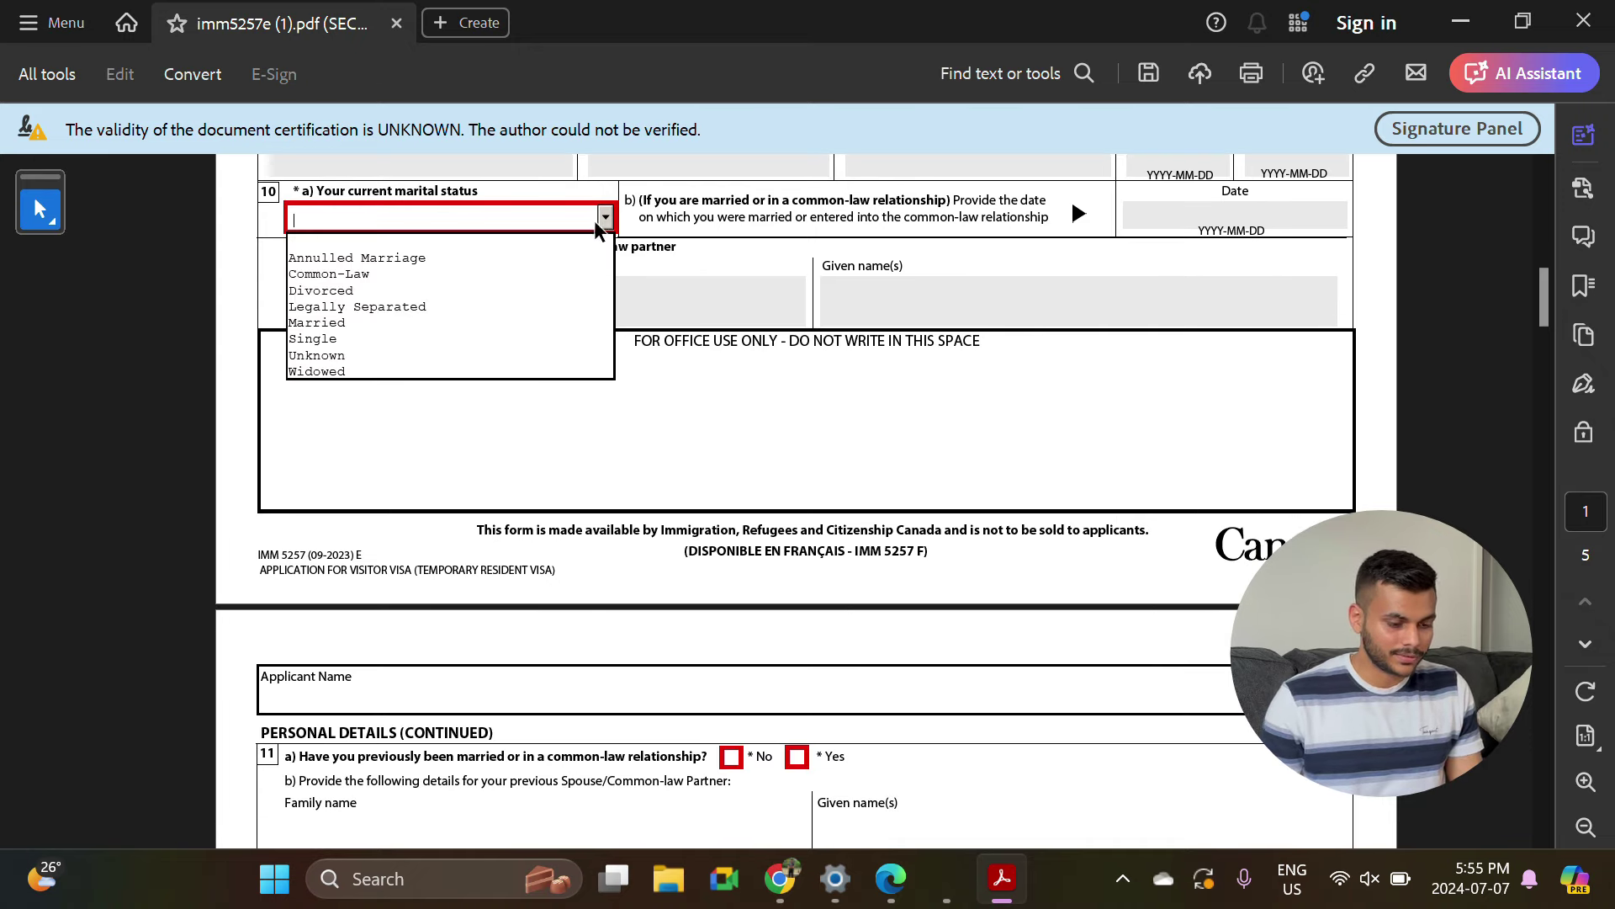
pyautogui.click(356, 337)
pyautogui.scroll(-2, 480, 315)
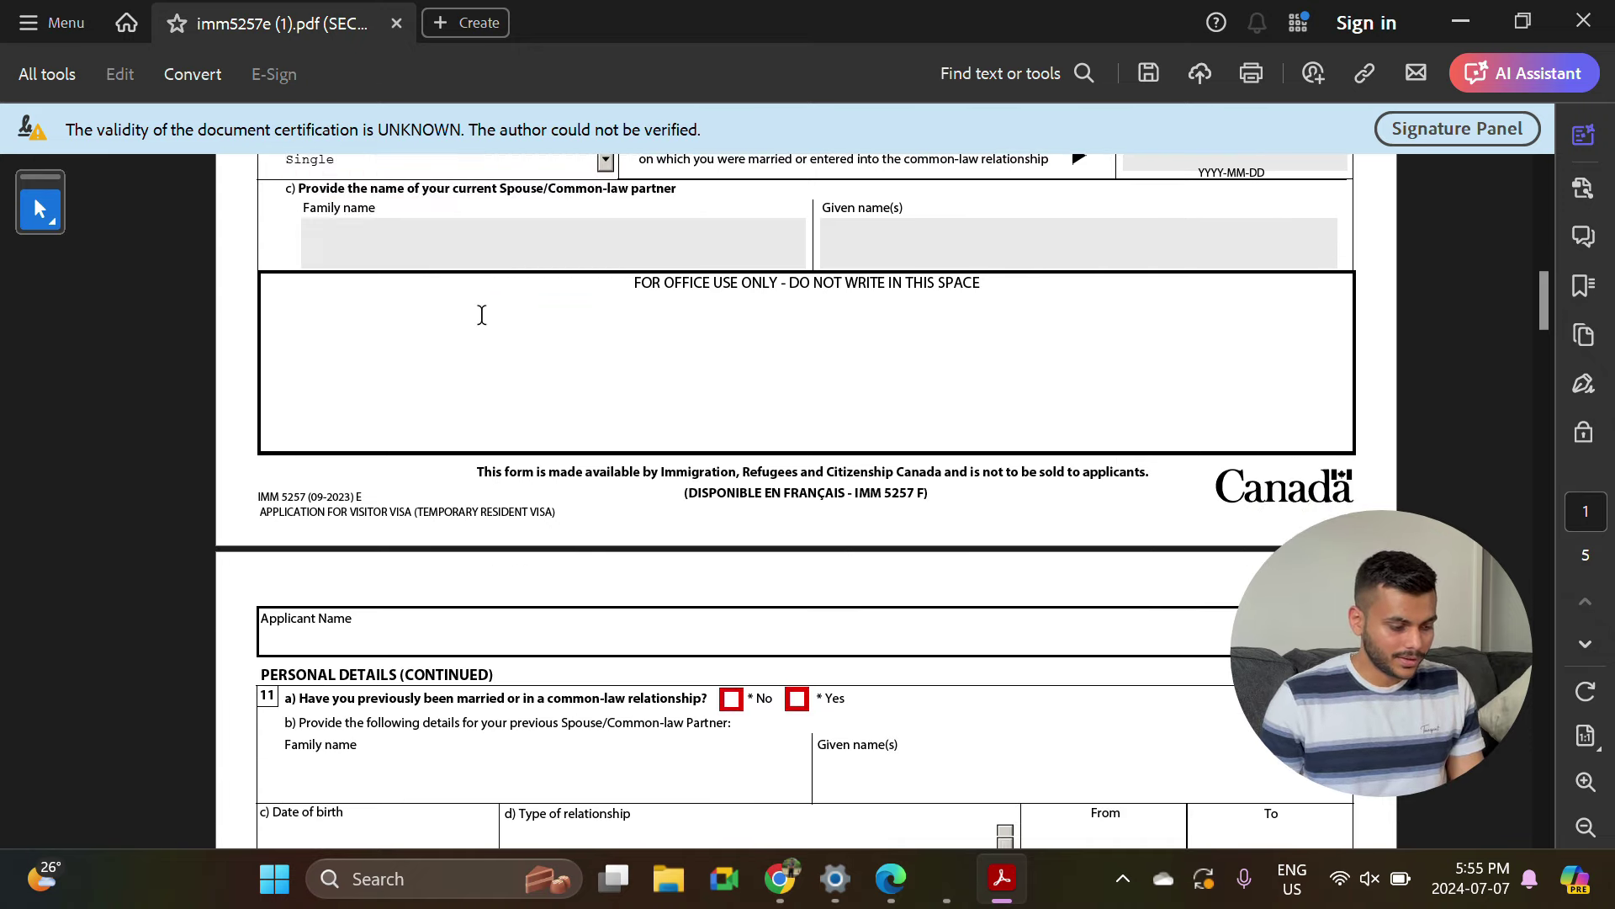
pyautogui.scroll(-5, 485, 323)
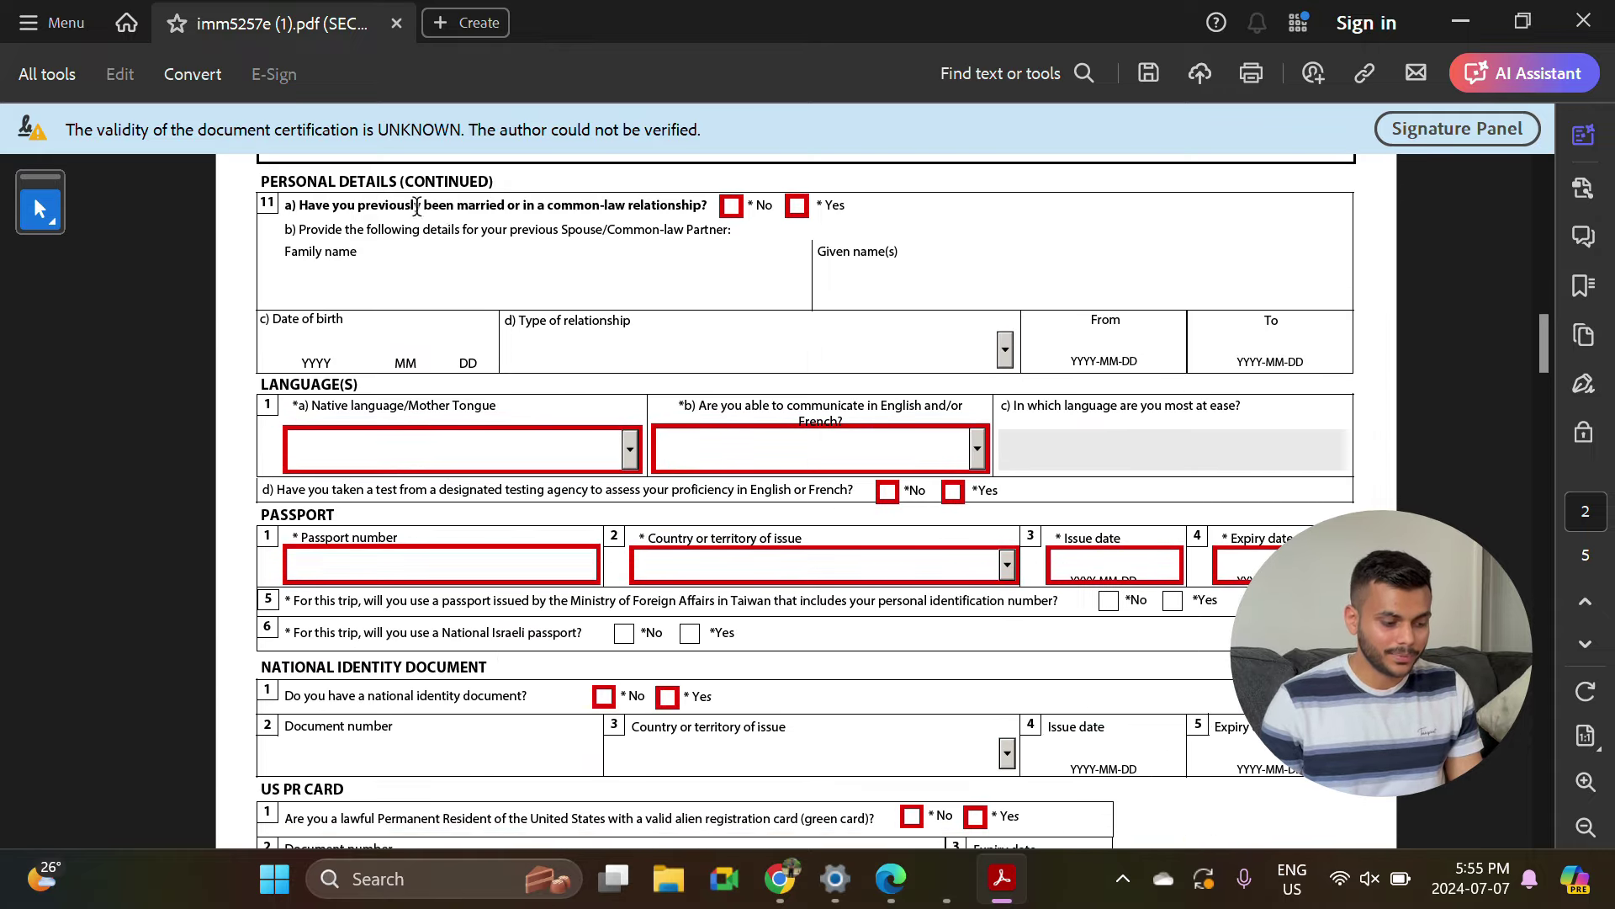
# Answer No to previous marriage and set native language to Afar.
pyautogui.click(731, 206)
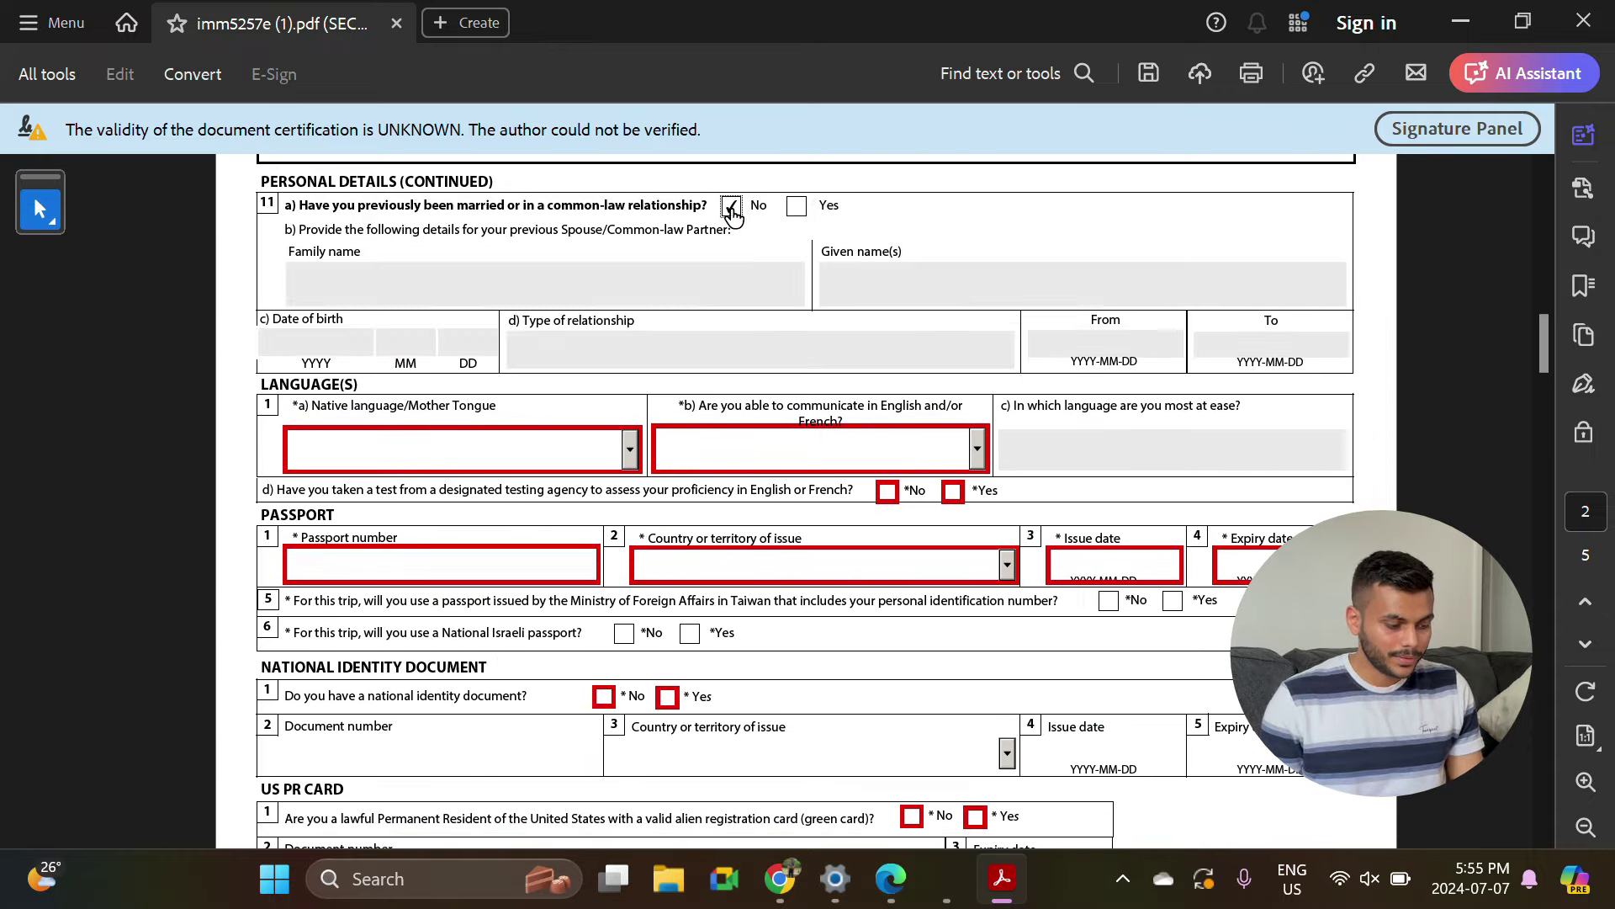
pyautogui.scroll(-2, 412, 364)
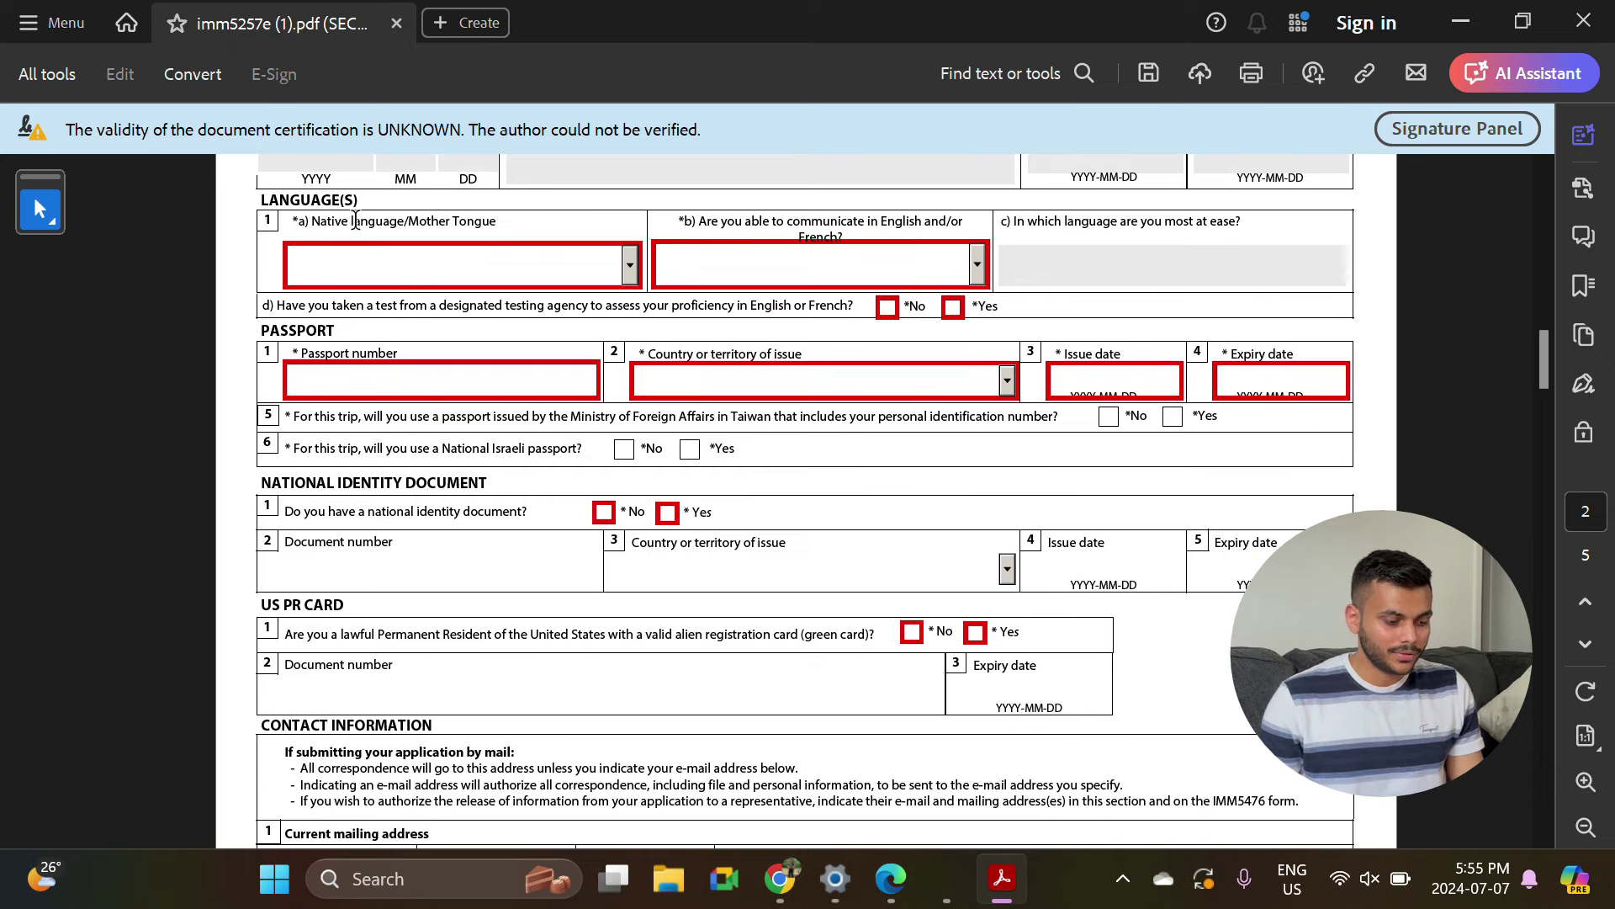
pyautogui.click(630, 268)
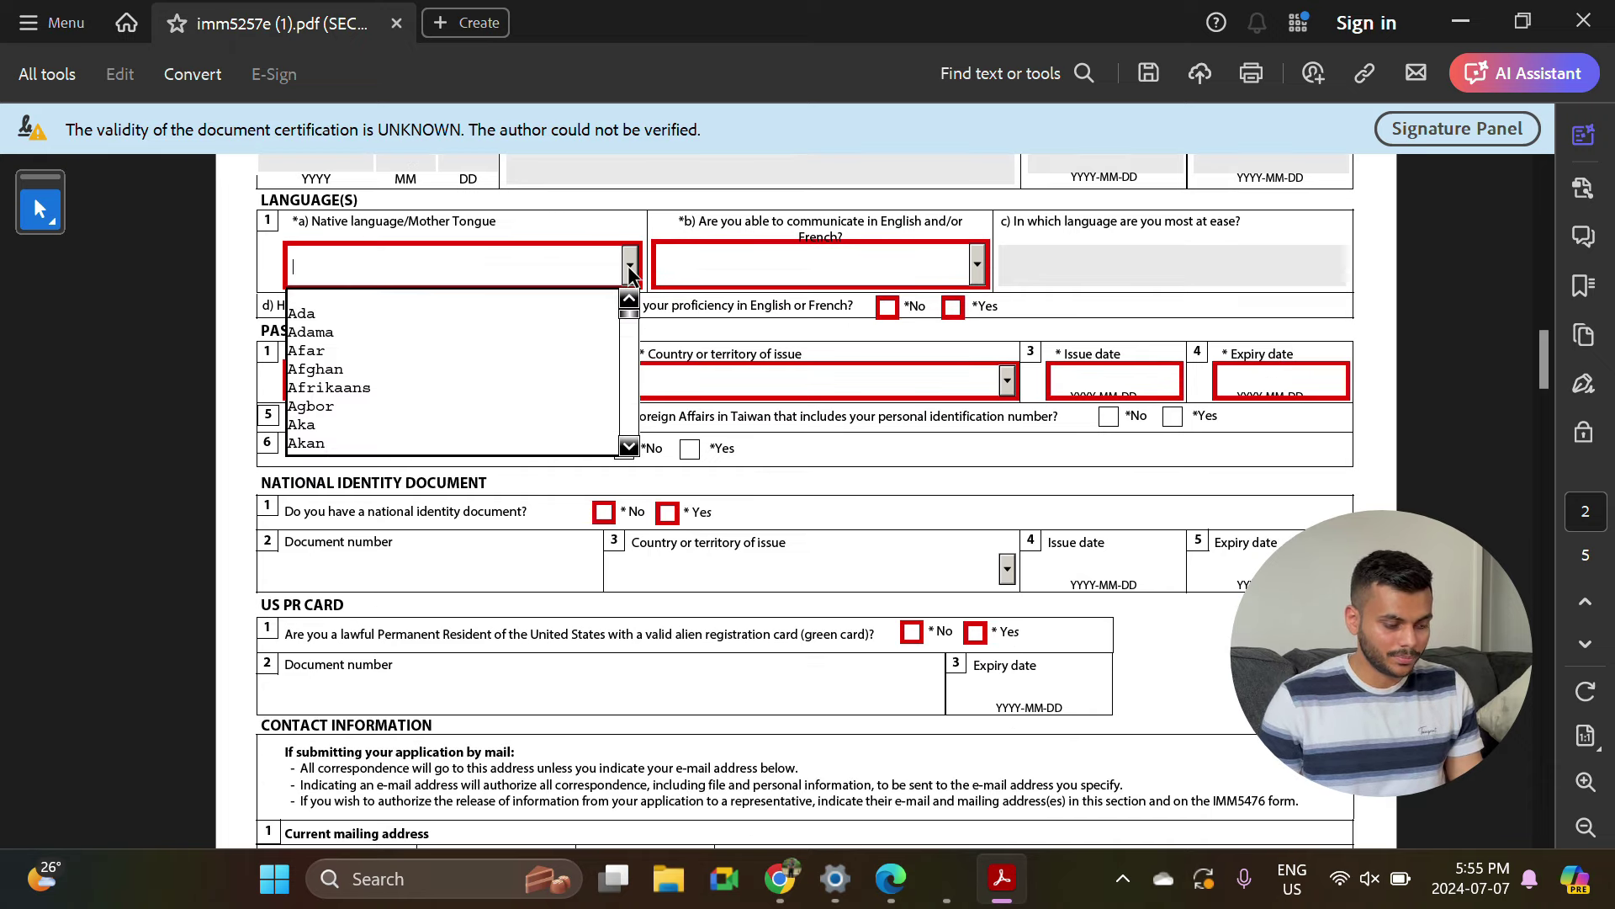
pyautogui.click(483, 352)
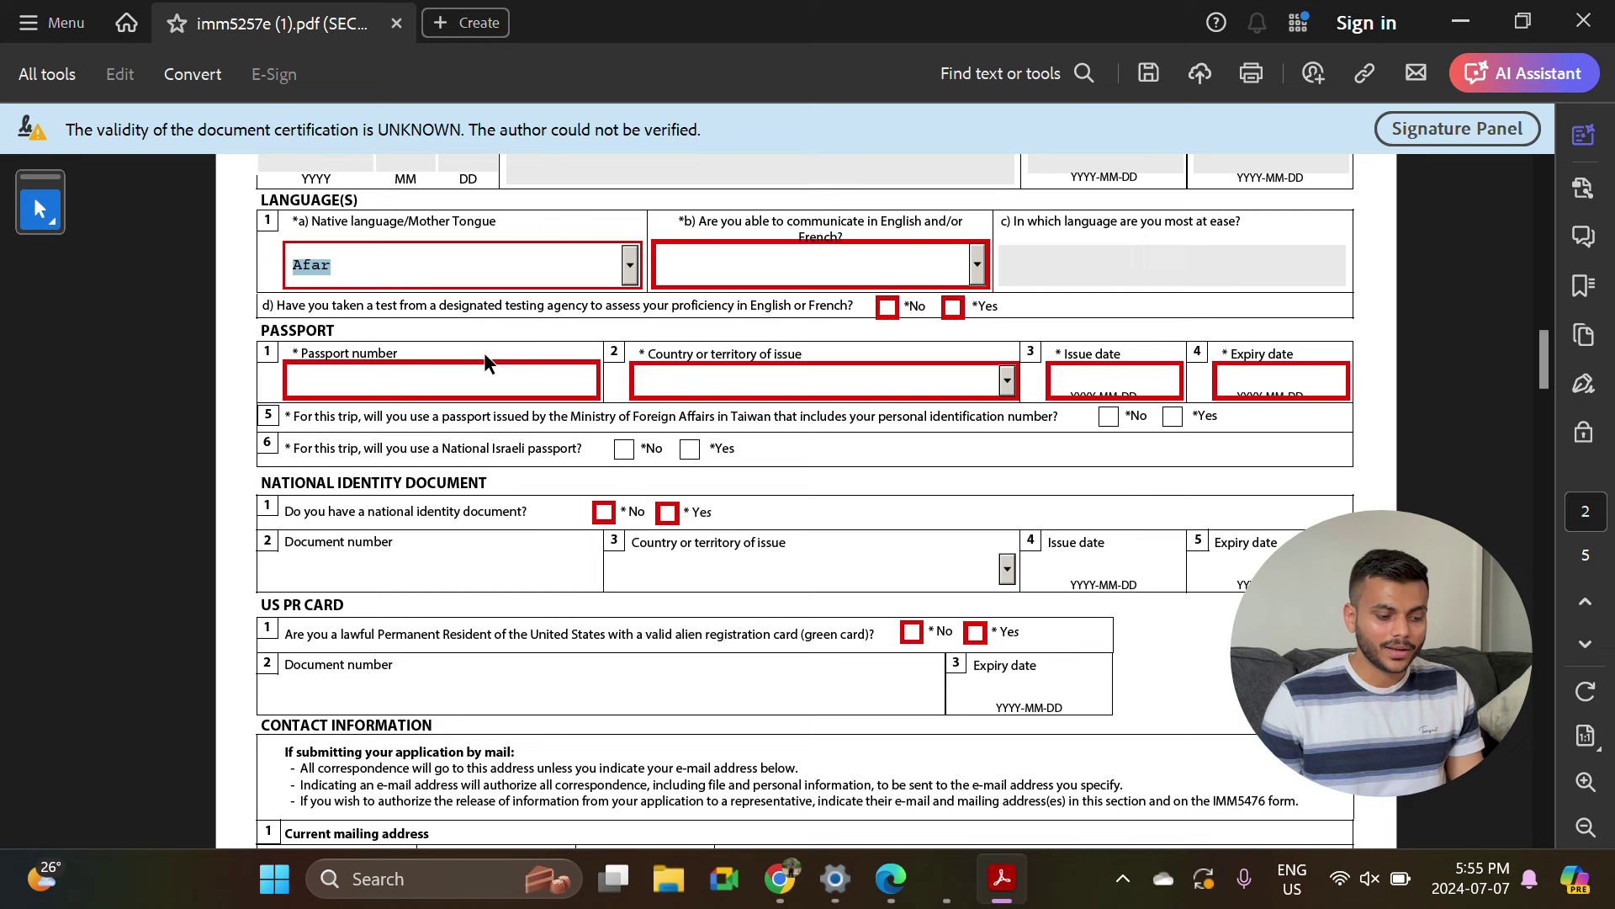
# Choose English as communication language and answer Yes to having taken a language test.
pyautogui.click(959, 273)
pyautogui.click(845, 316)
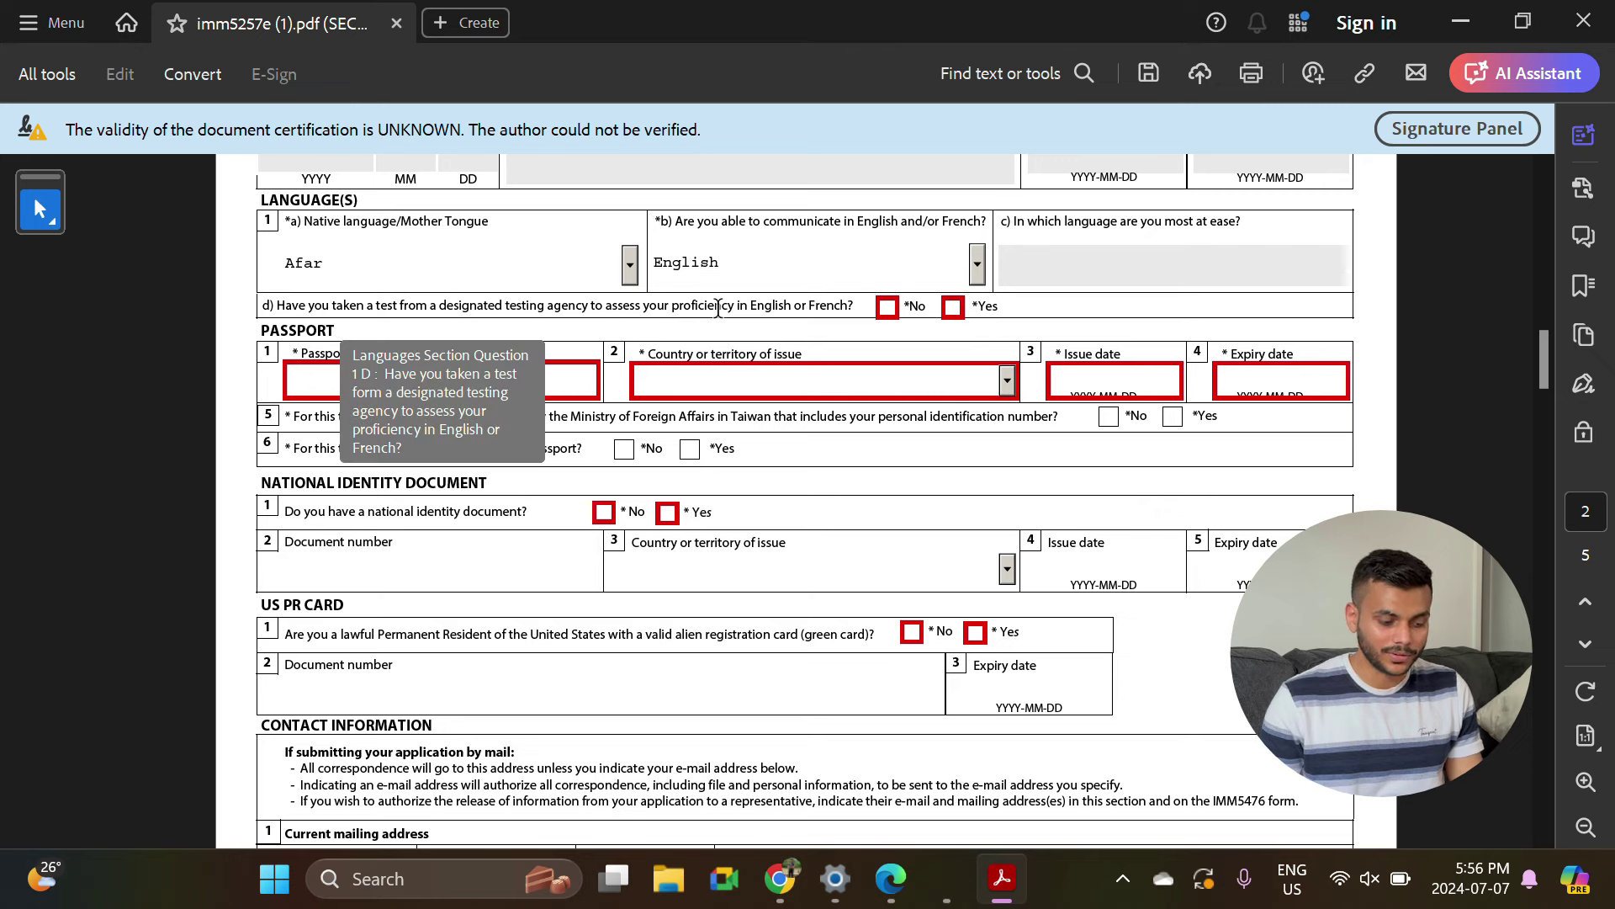
pyautogui.click(953, 309)
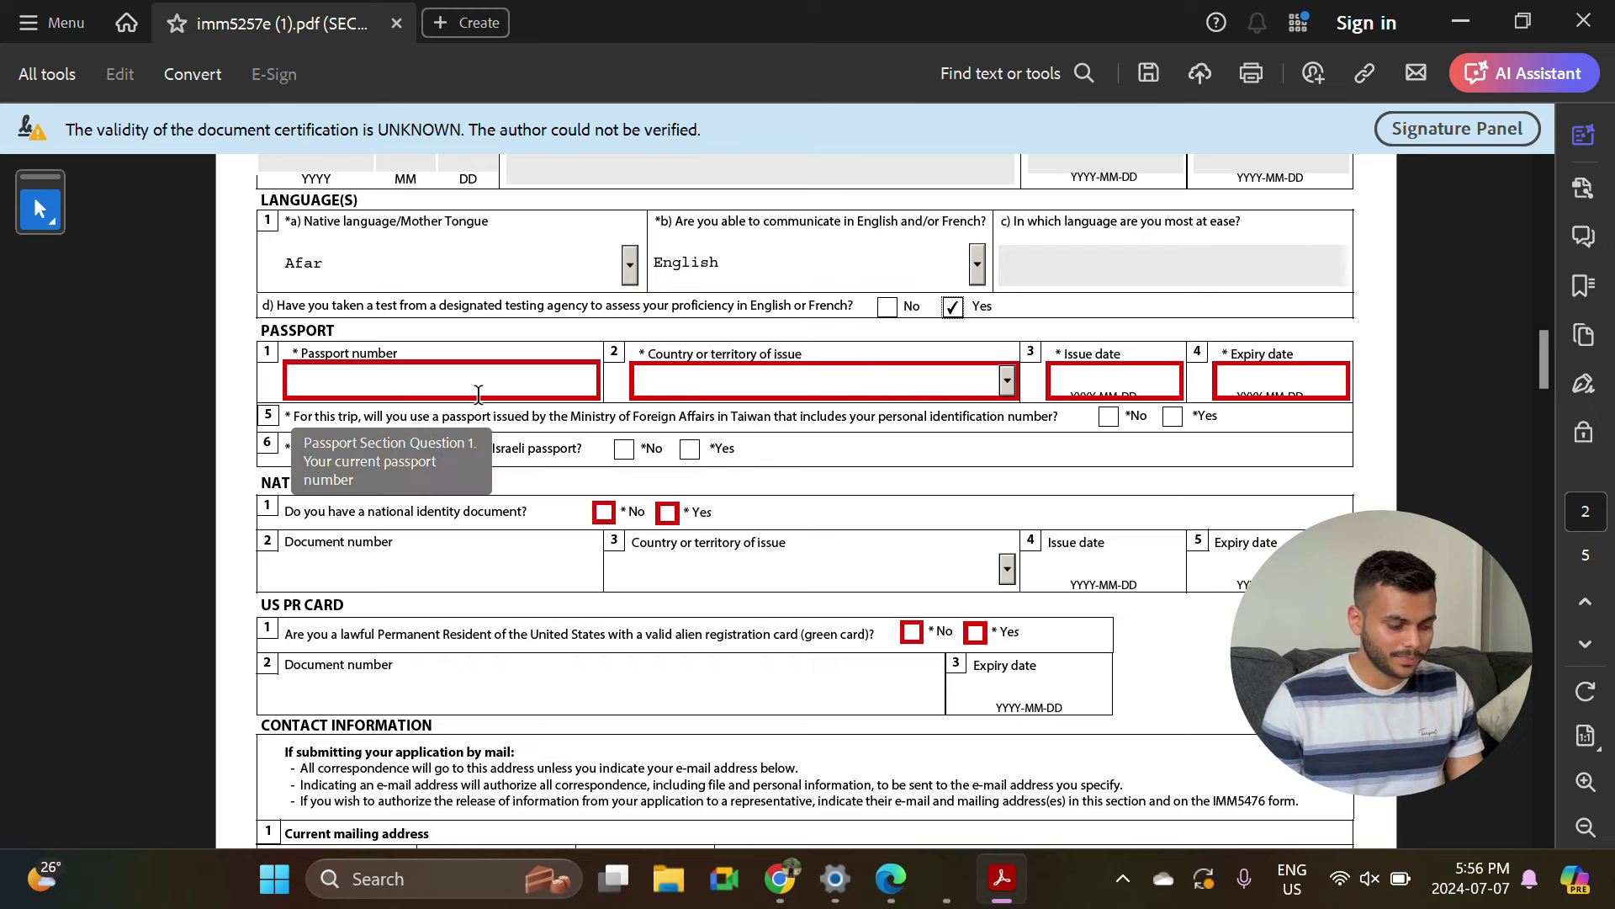
# Step through passport number, country of issue, issue date and expiry date, leaving them blank.
pyautogui.click(395, 381)
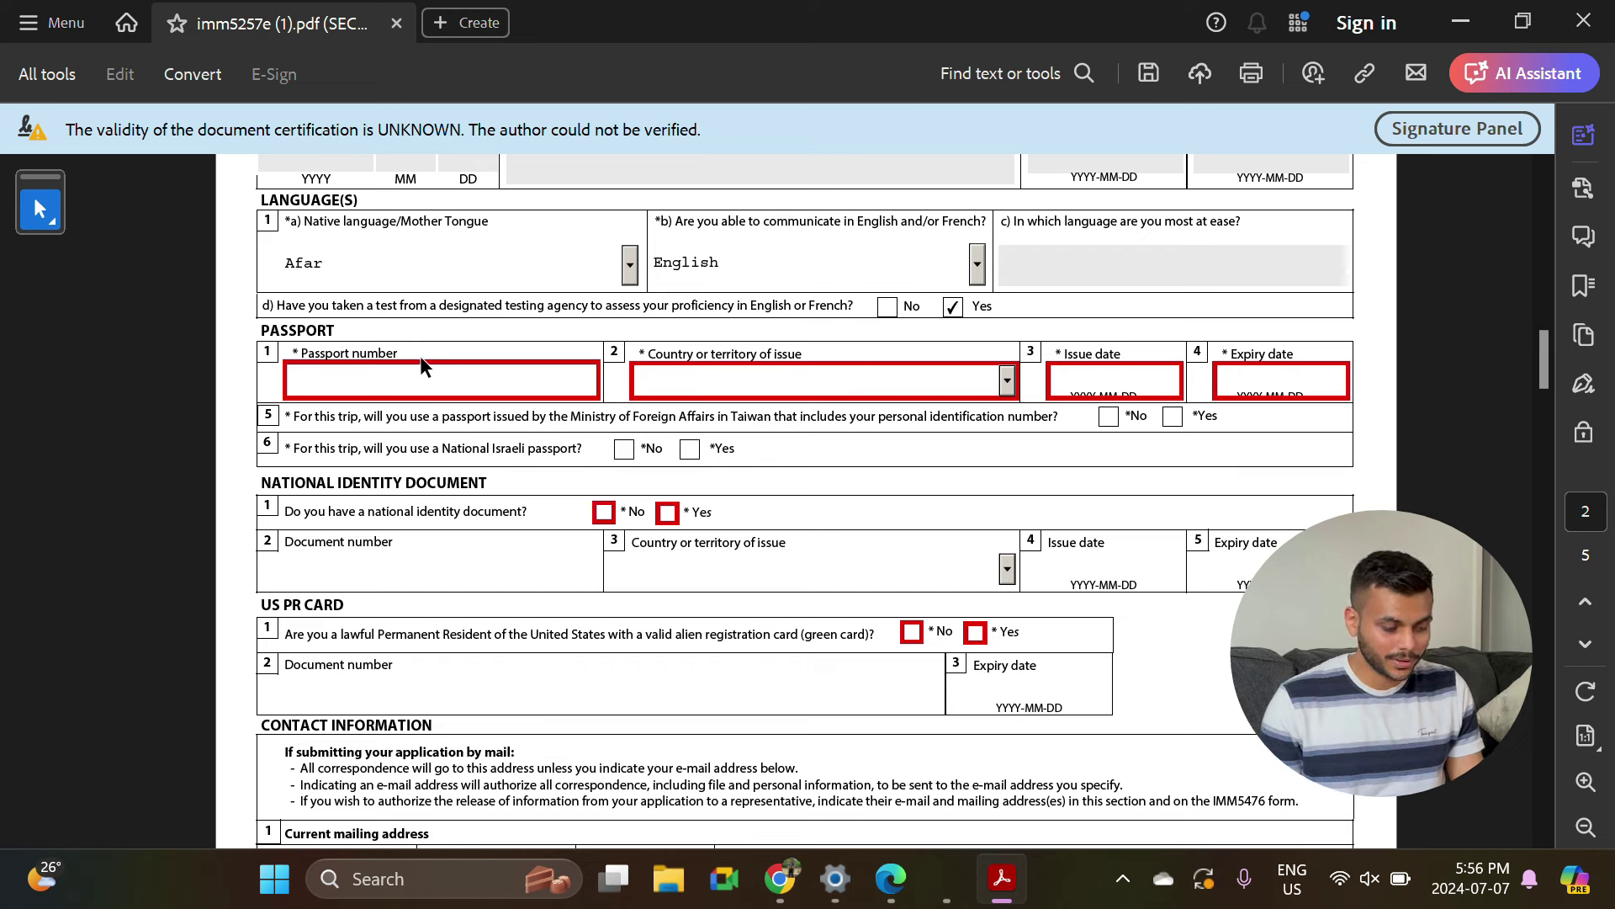
pyautogui.click(738, 380)
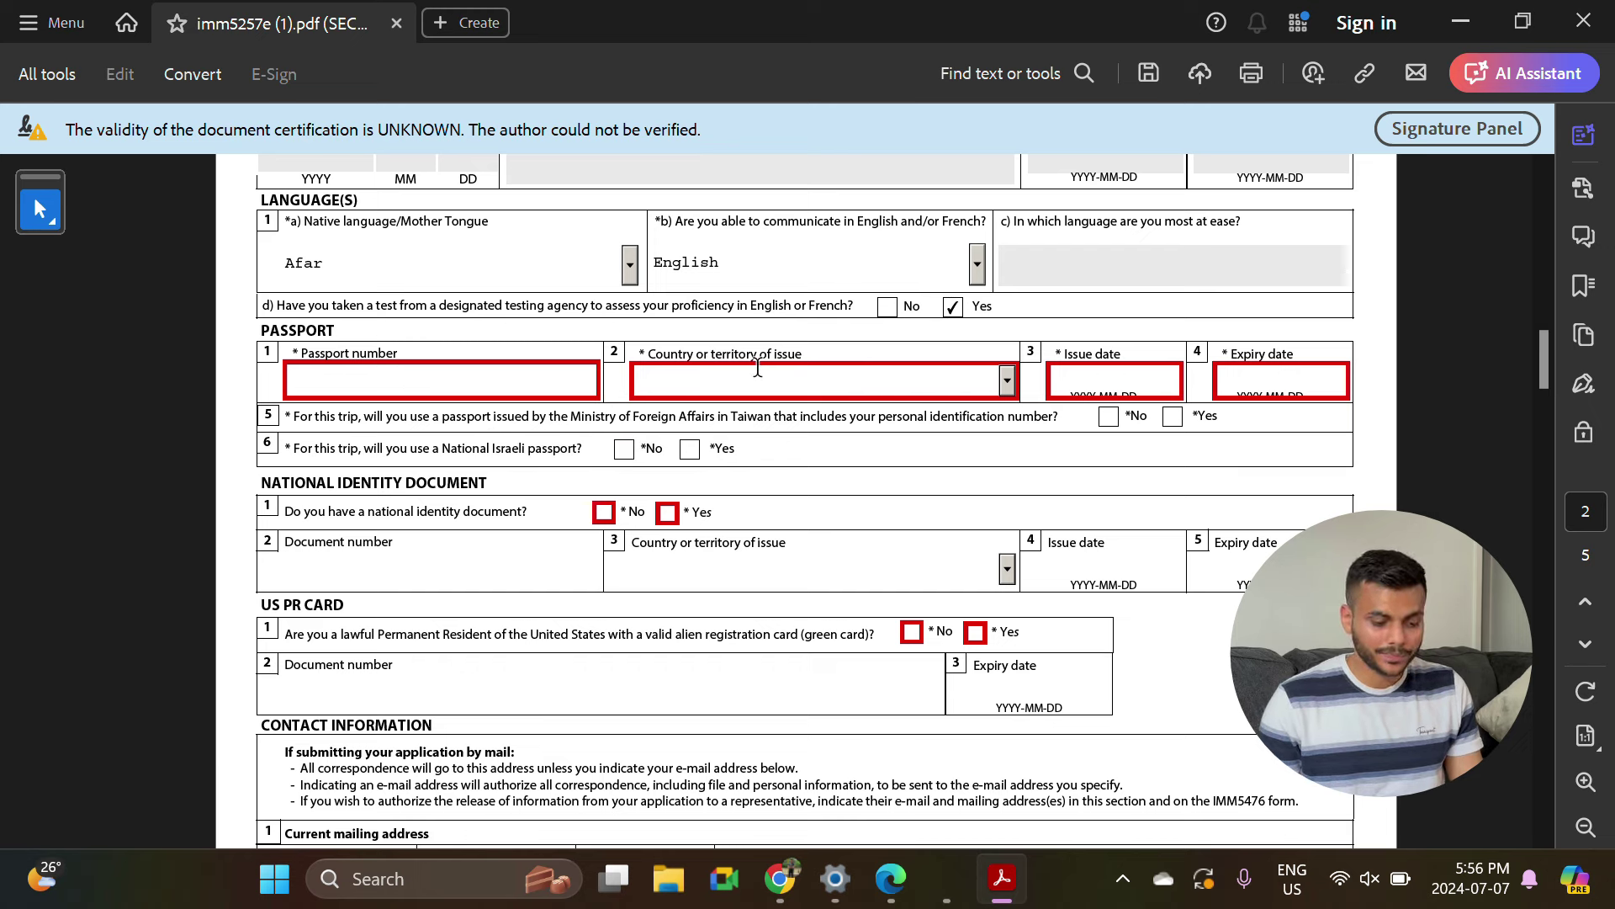
pyautogui.click(1112, 380)
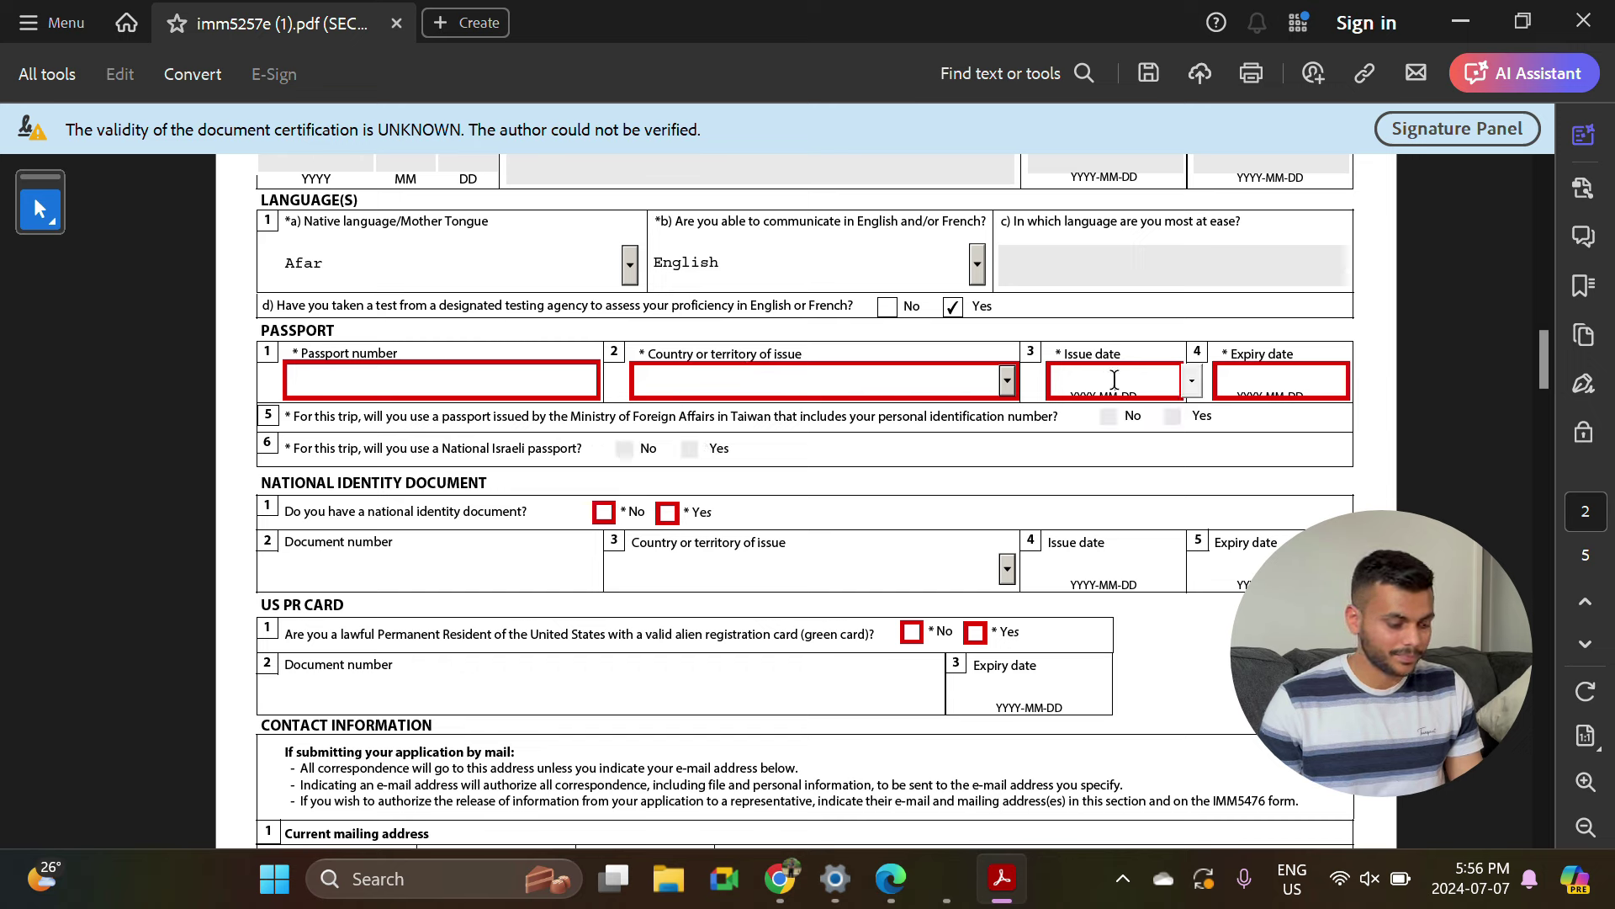
pyautogui.click(1284, 383)
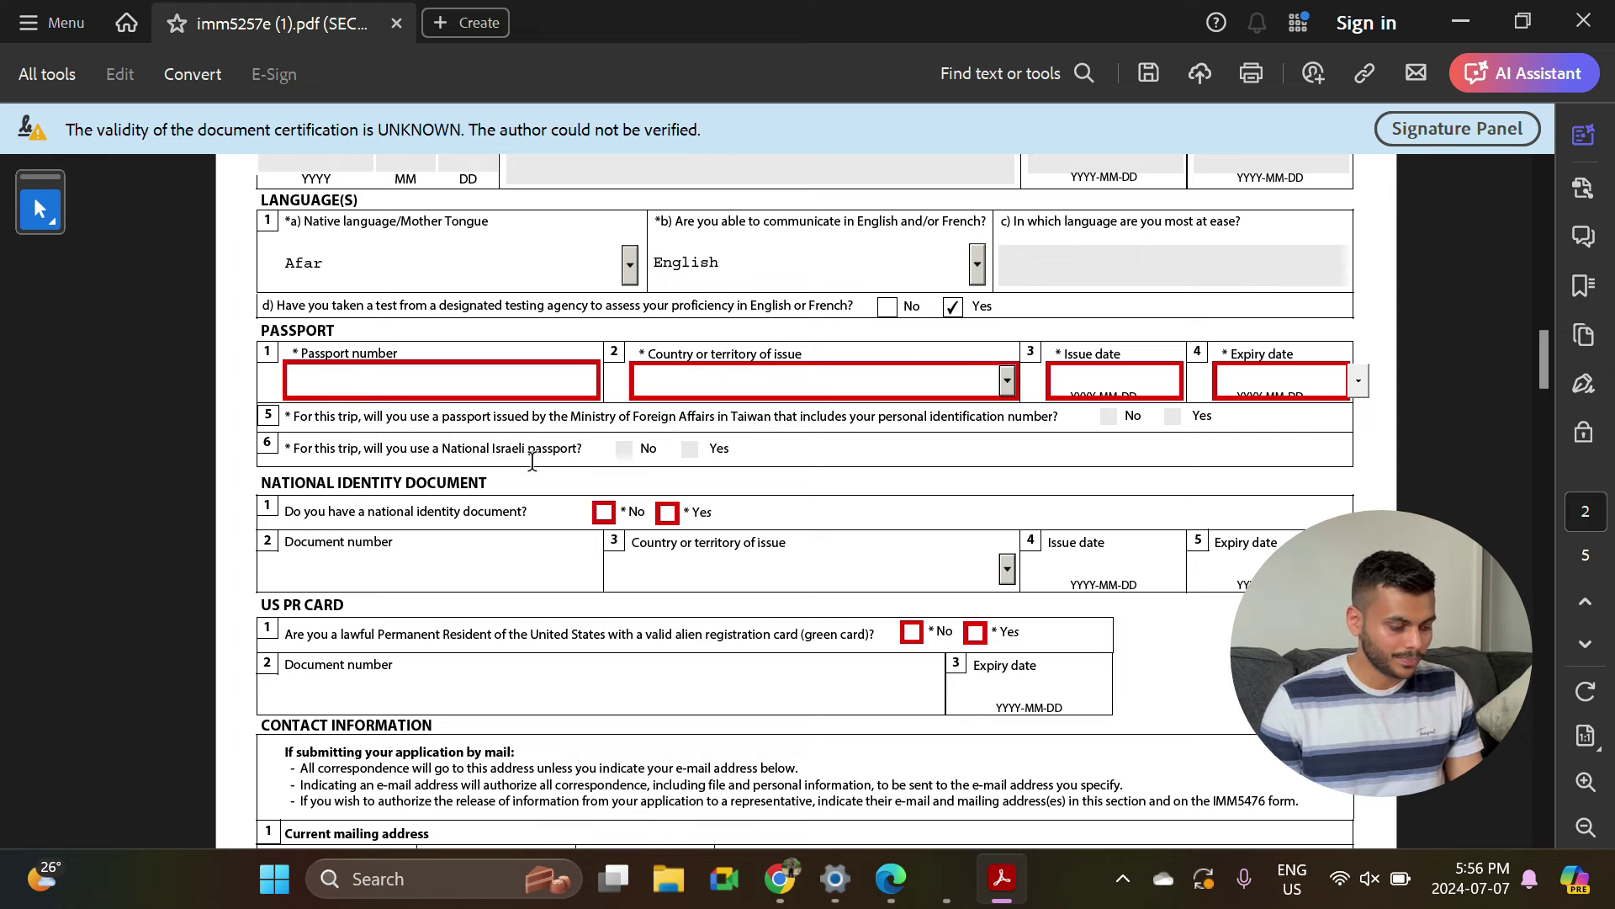
pyautogui.scroll(-2, 623, 471)
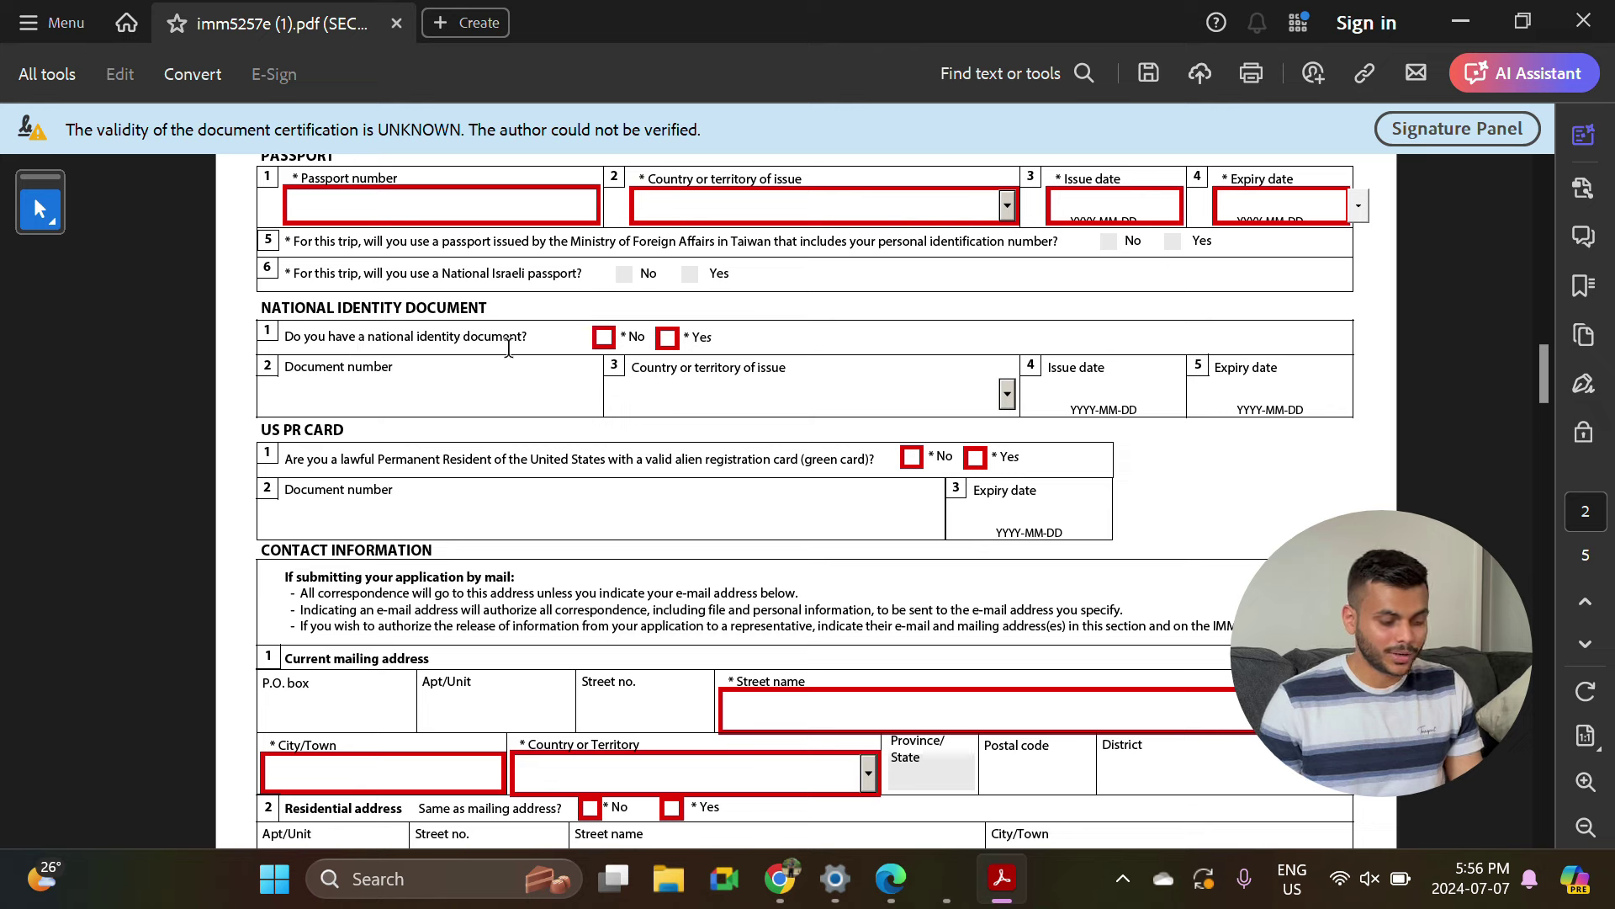
# Answer No to having a national identity document and to holding a US PR card.
pyautogui.click(604, 337)
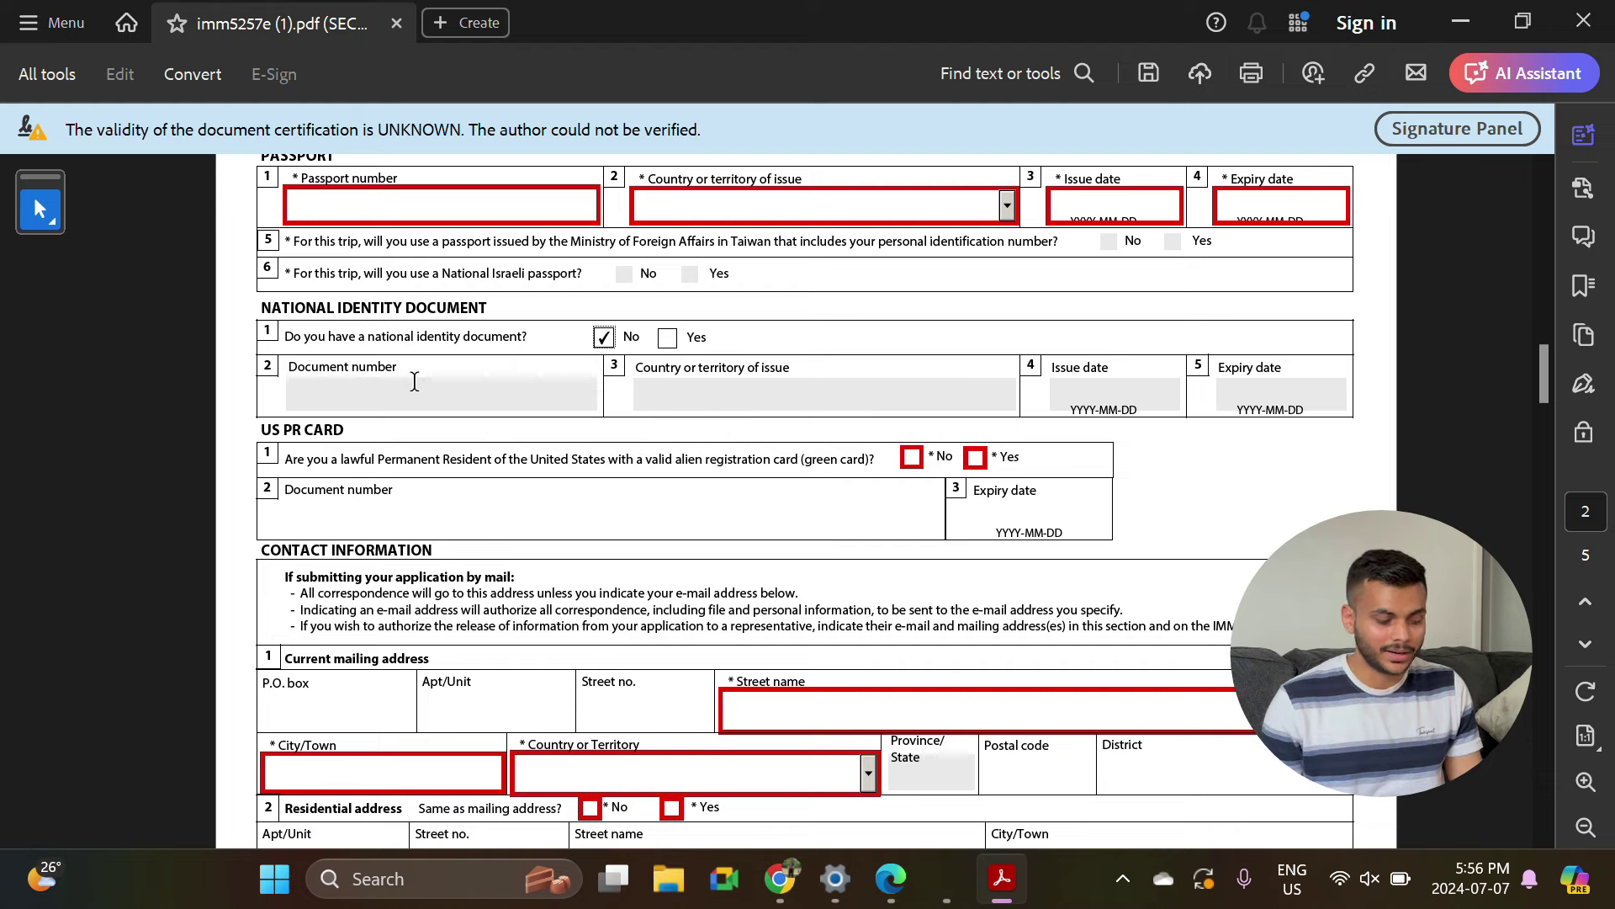
pyautogui.scroll(-2, 501, 416)
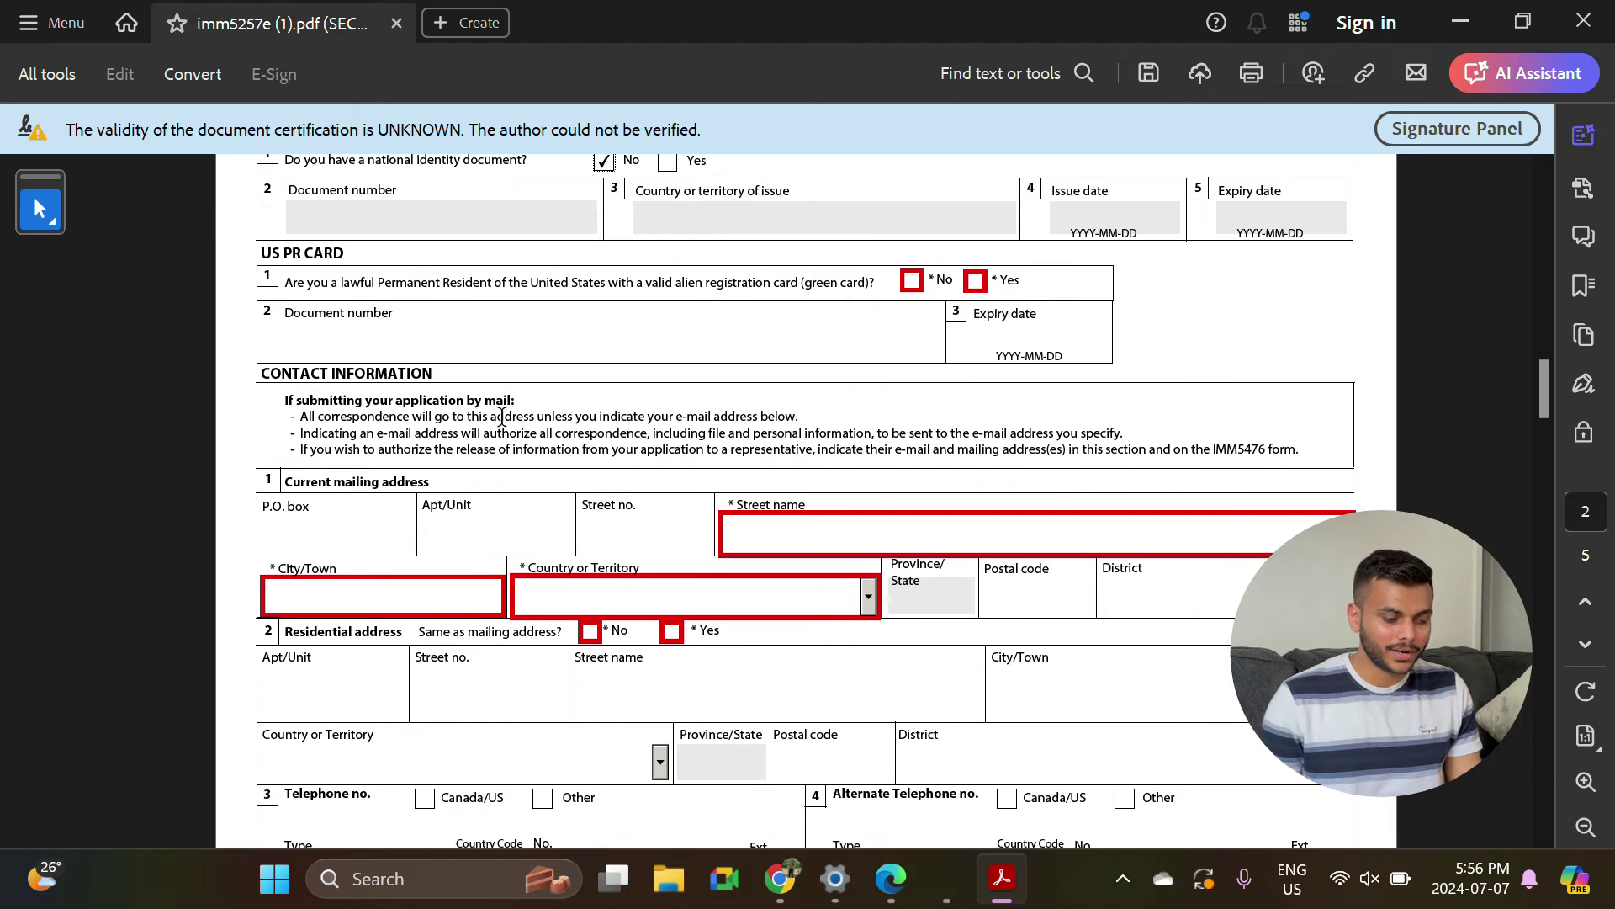
pyautogui.click(912, 280)
pyautogui.scroll(-1, 682, 421)
pyautogui.scroll(-2, 683, 424)
pyautogui.scroll(1, 505, 387)
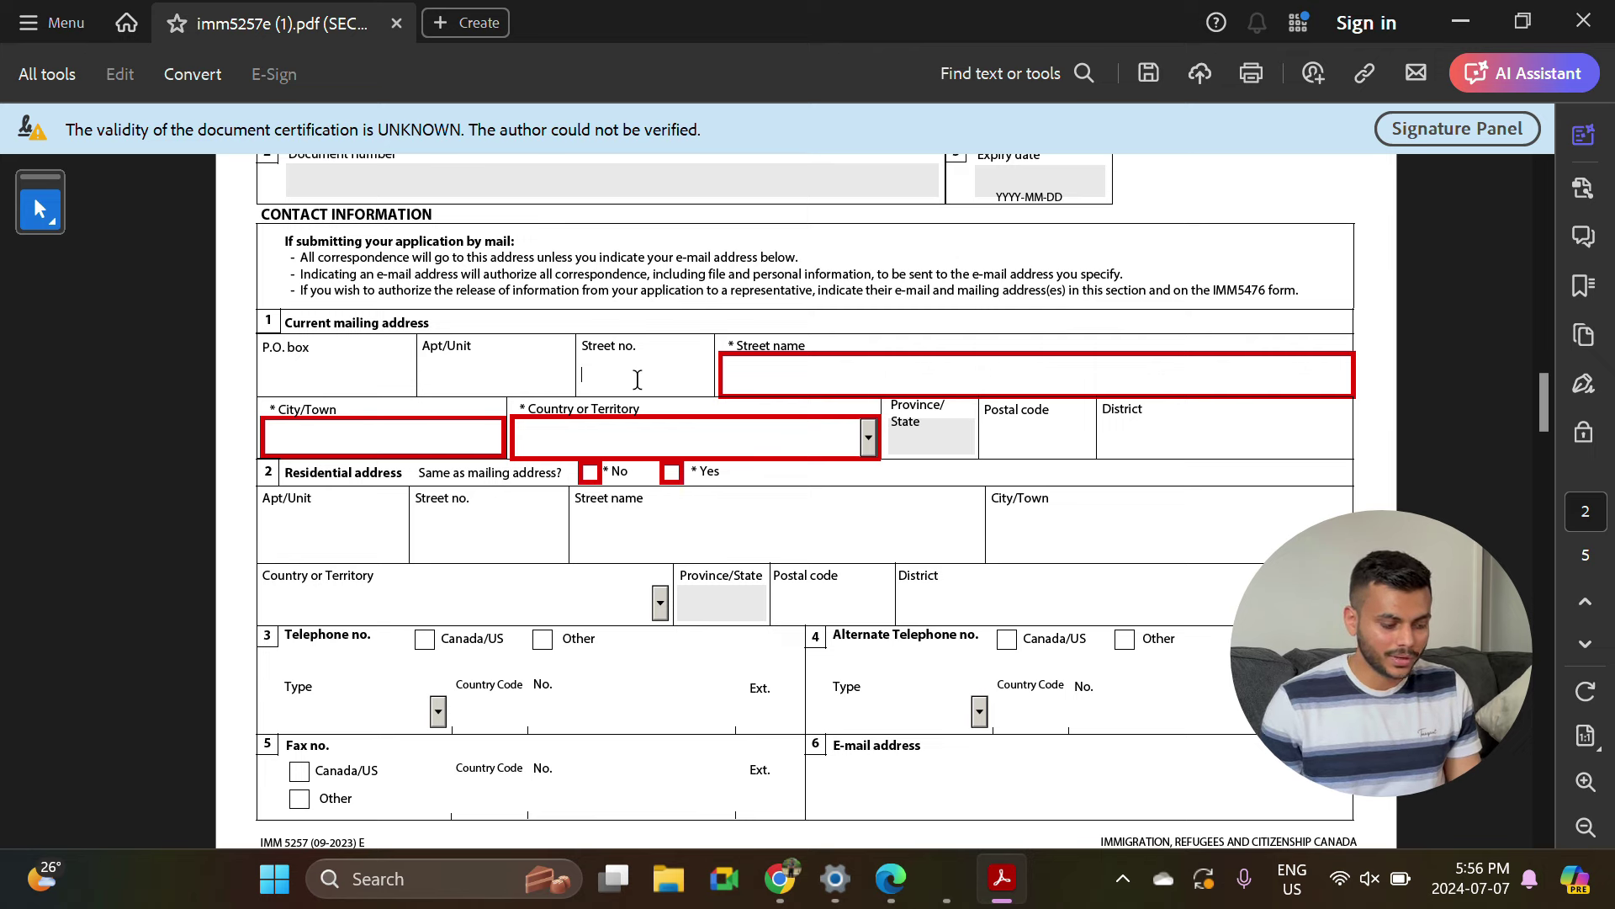
# Pass through the mailing address fields and mark residential address same as mailing.
pyautogui.click(332, 435)
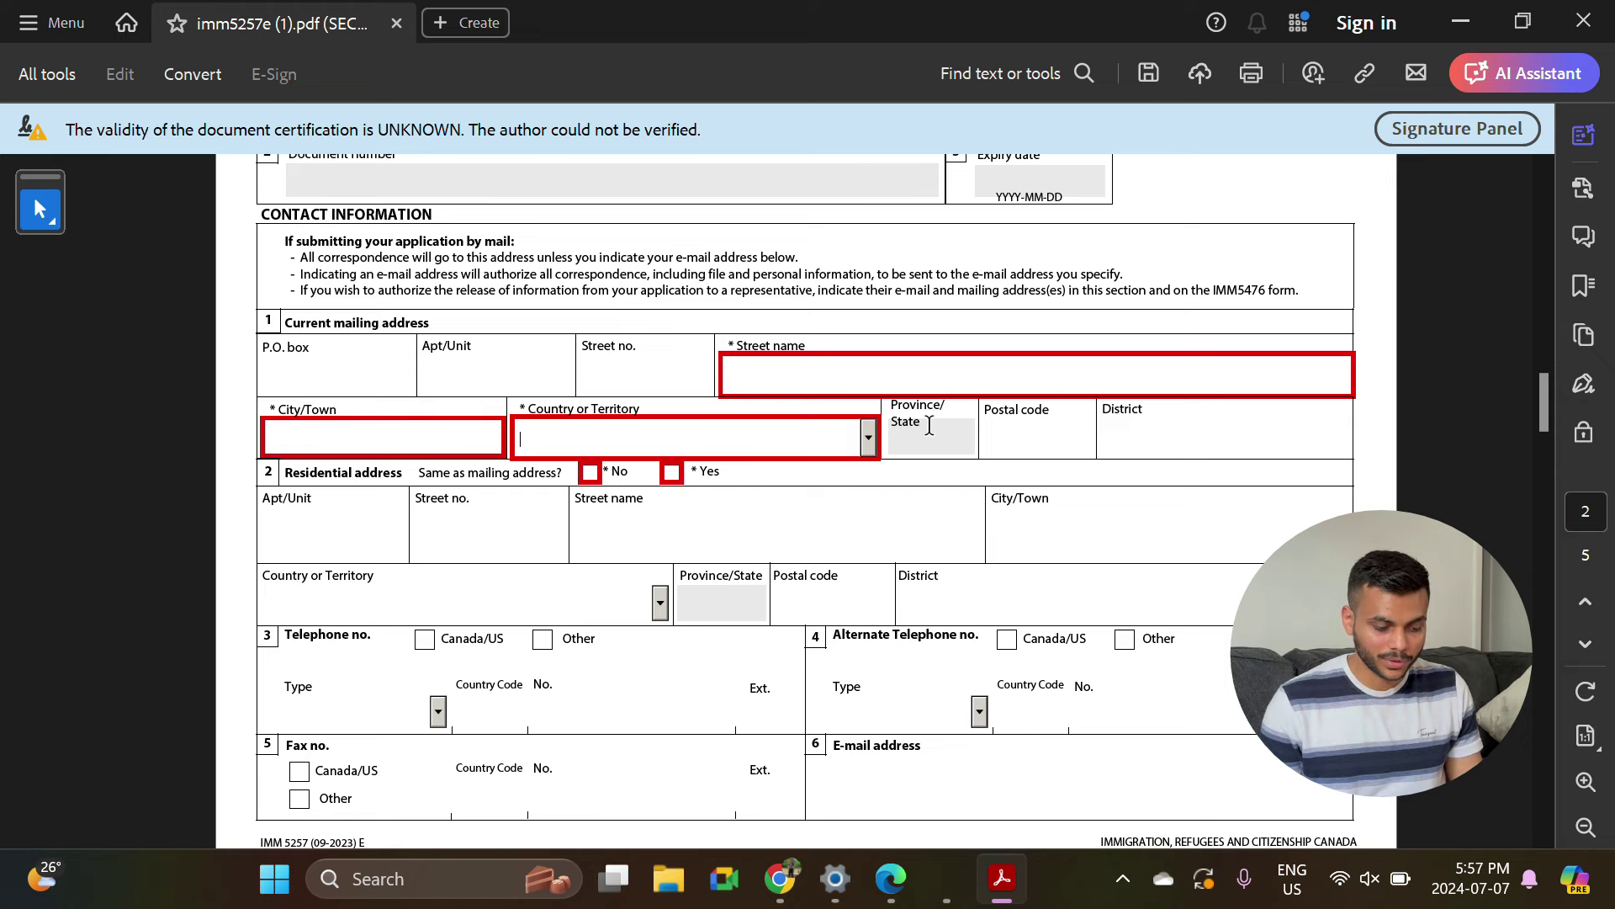
pyautogui.click(1023, 437)
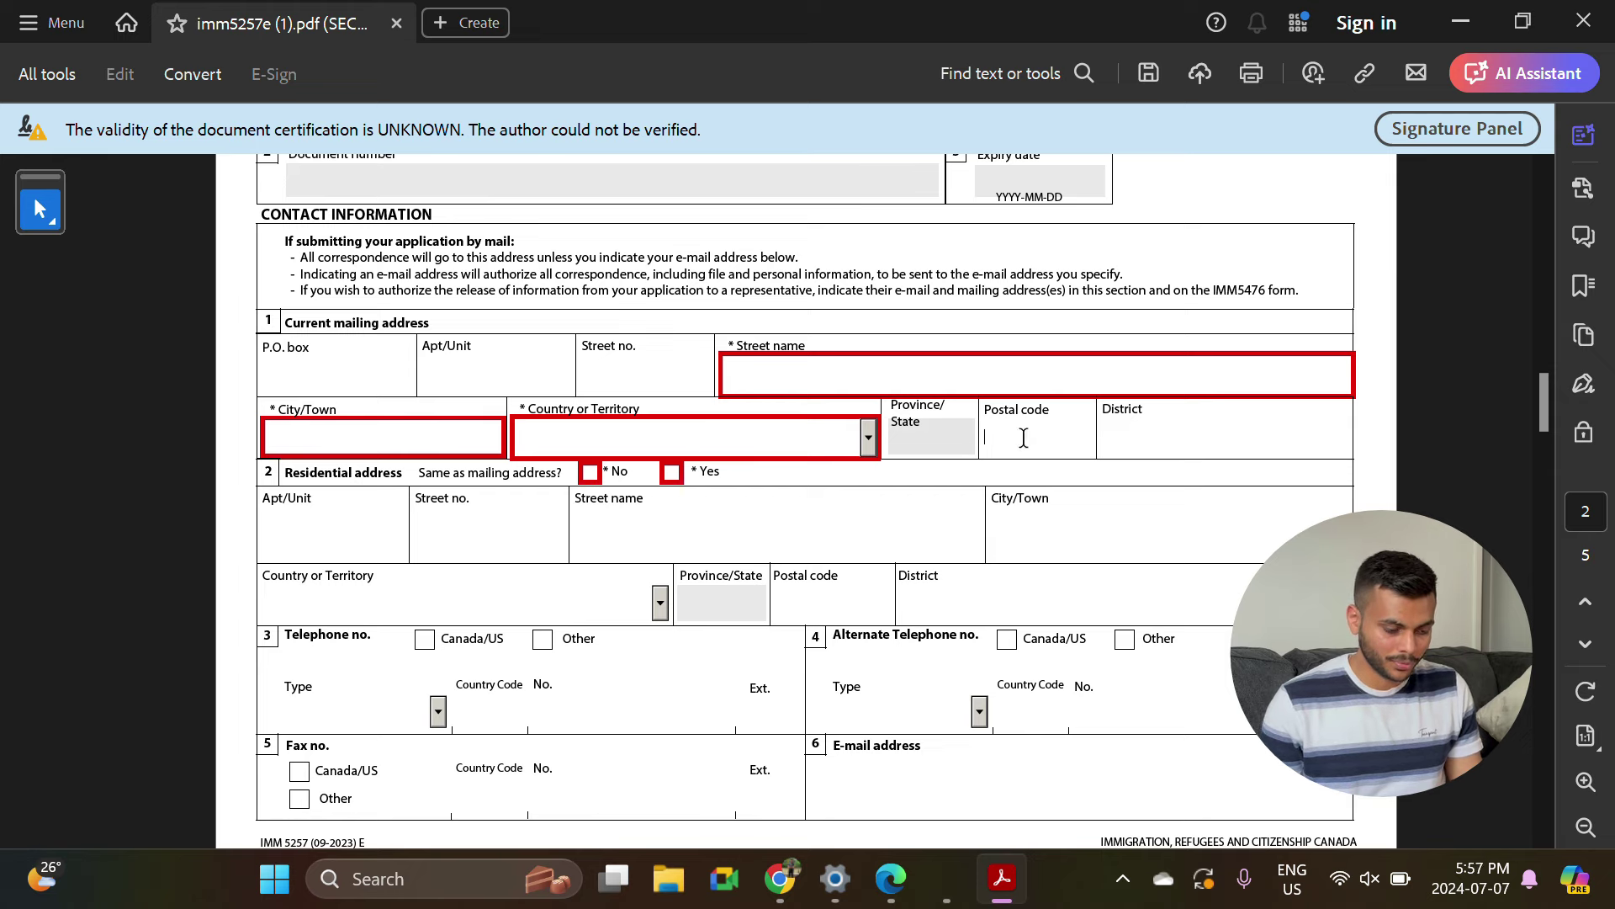
pyautogui.click(930, 436)
pyautogui.scroll(-3, 611, 482)
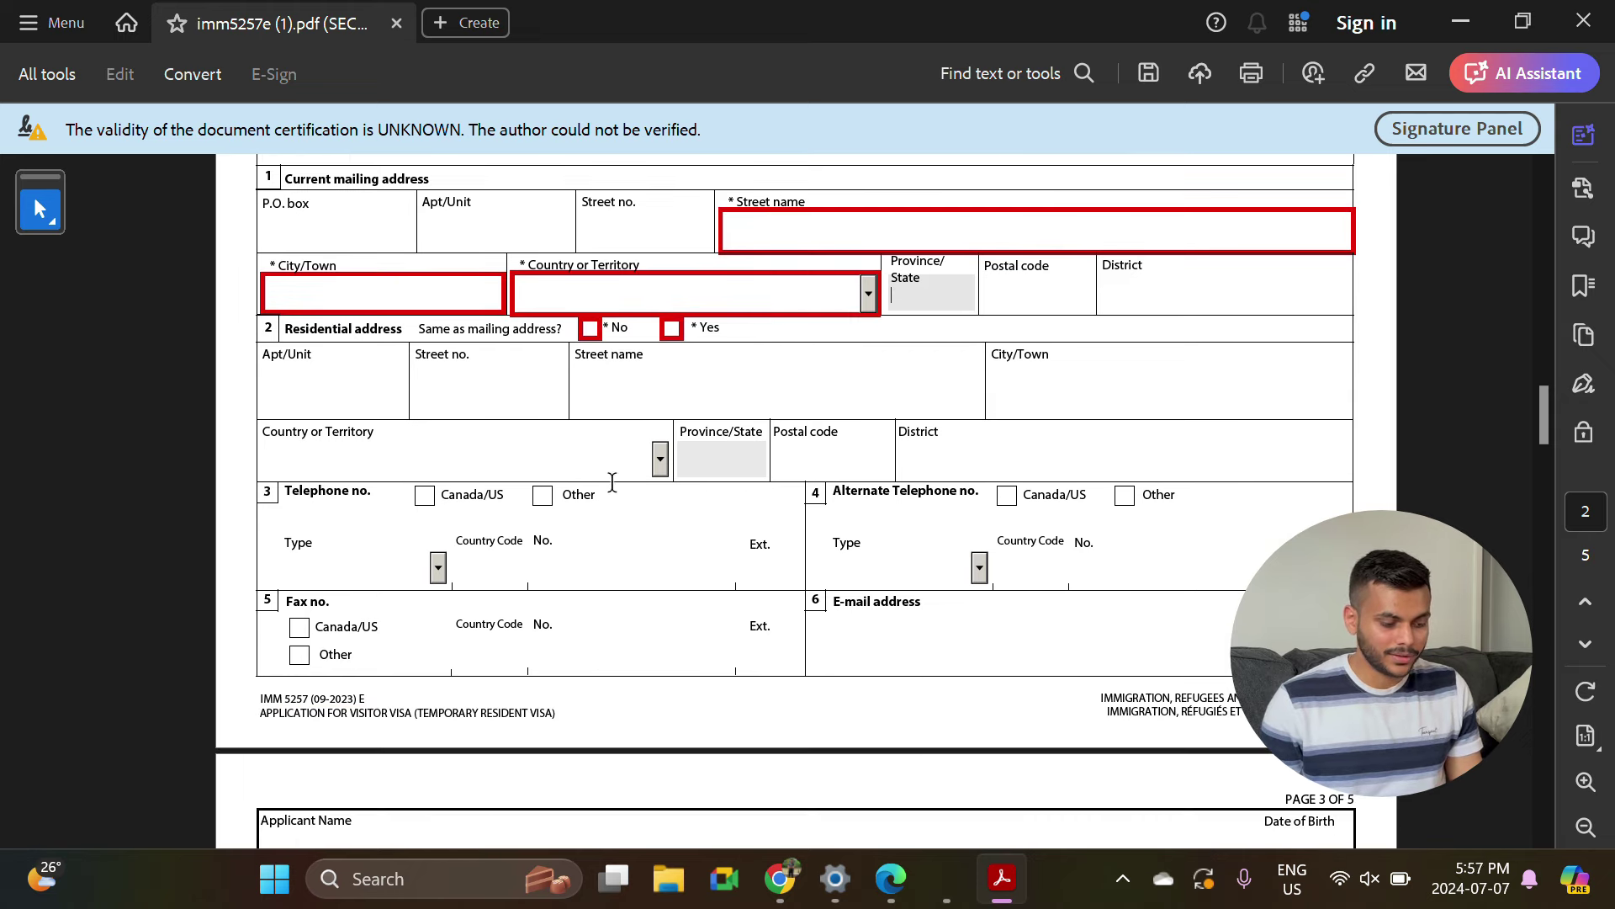
pyautogui.click(671, 328)
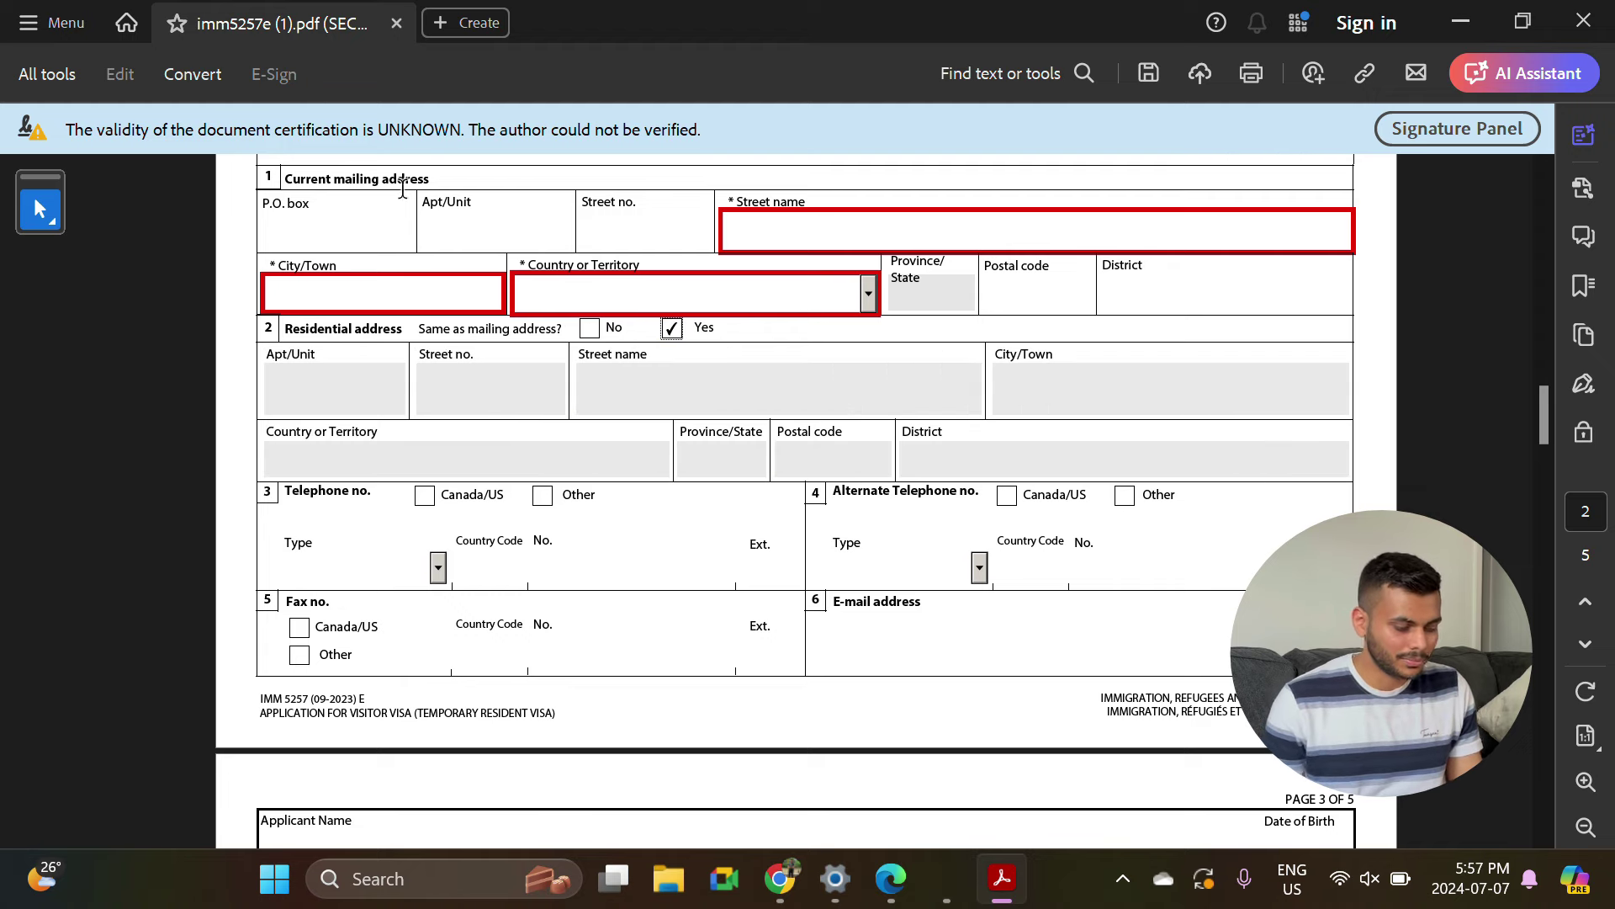
# Mark the telephone number as Canada/US and move through the phone and e-mail fields.
pyautogui.scroll(-3, 422, 179)
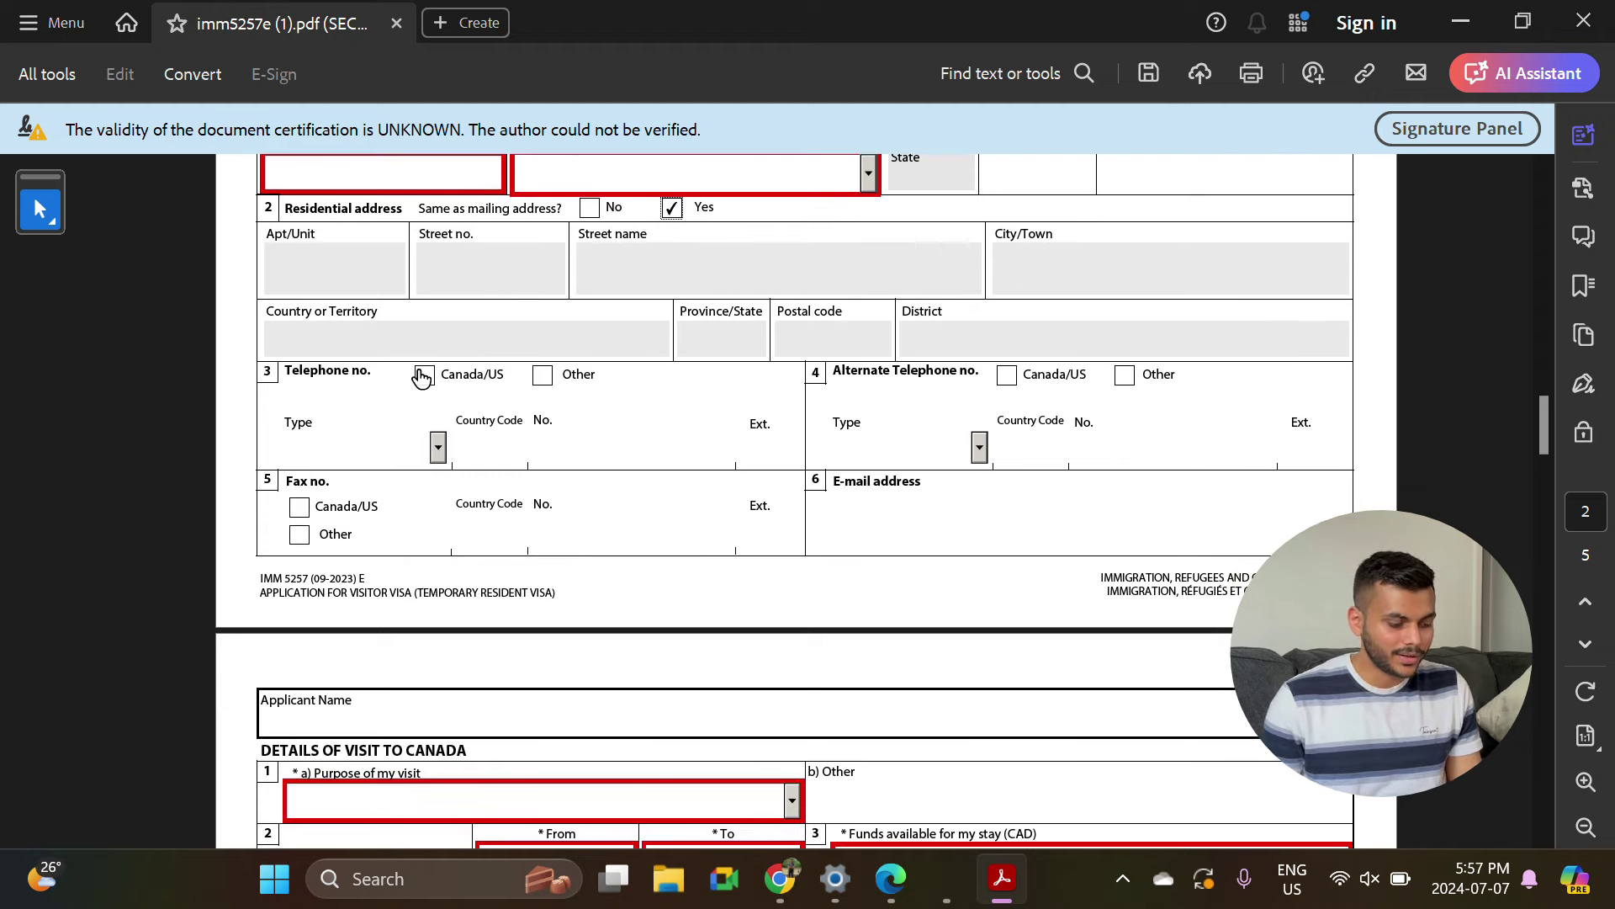
pyautogui.click(422, 376)
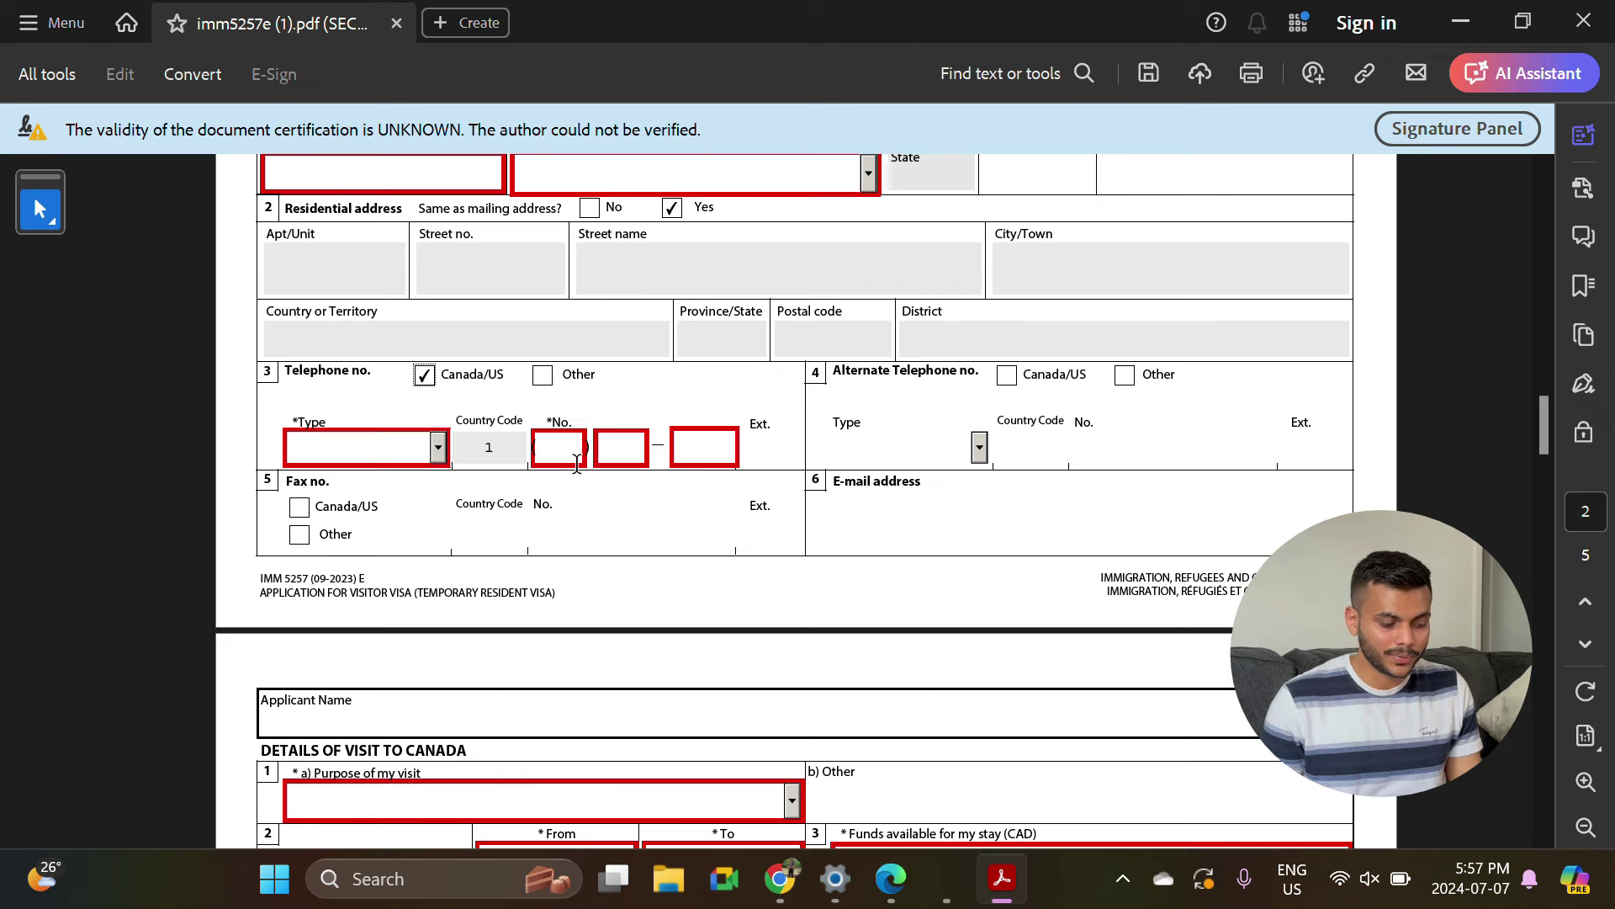
pyautogui.click(564, 447)
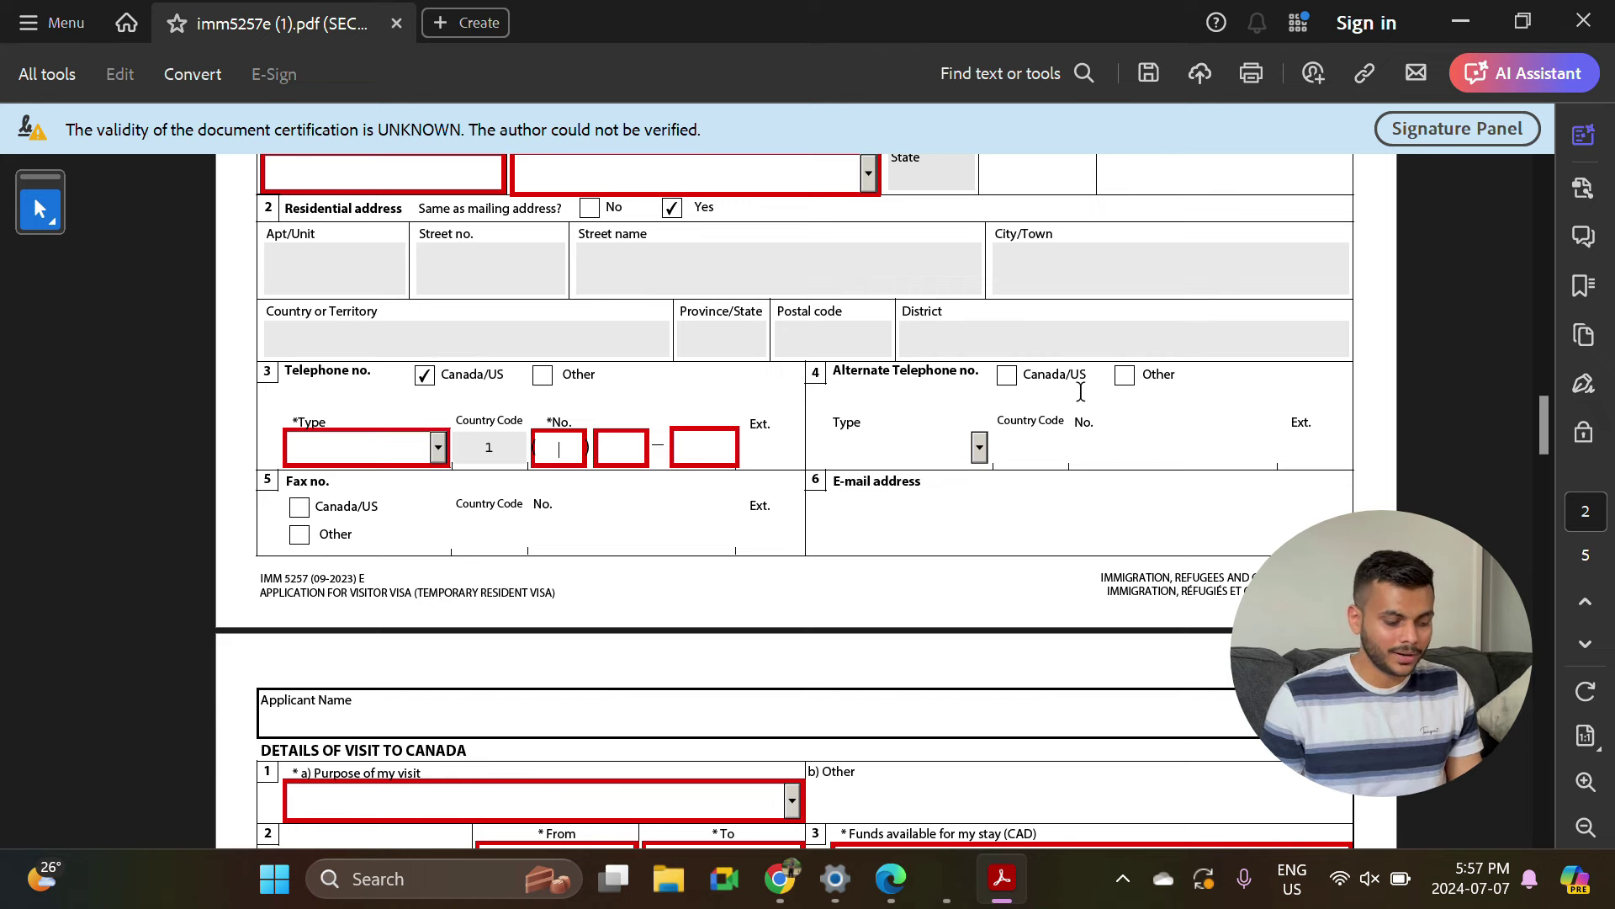
pyautogui.scroll(-3, 865, 386)
pyautogui.click(864, 386)
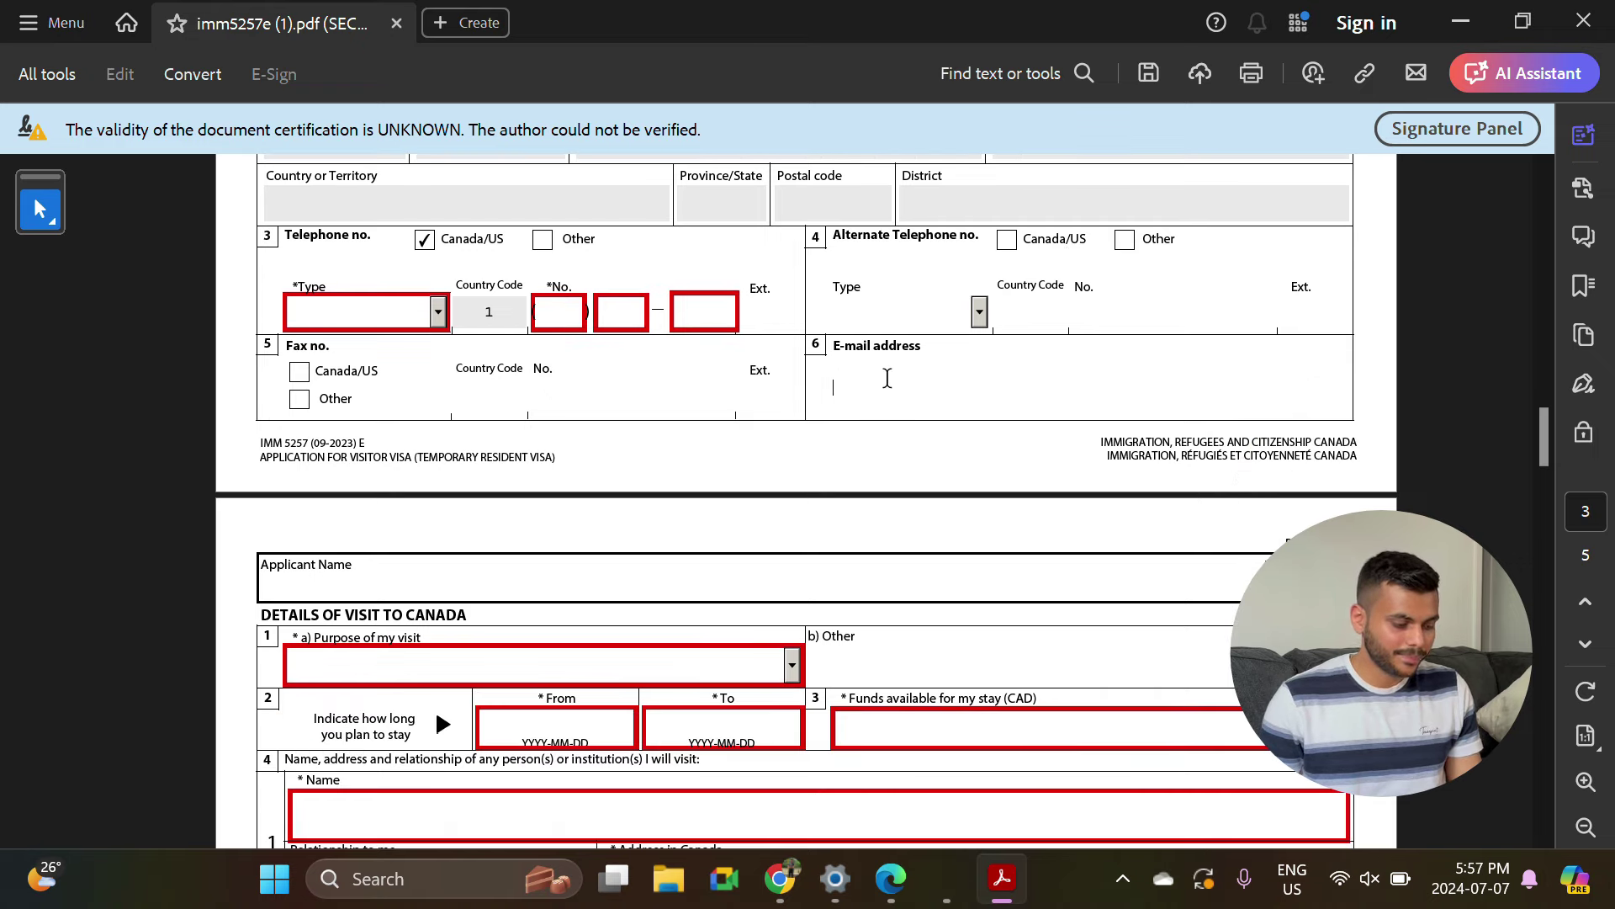
pyautogui.scroll(-3, 859, 384)
pyautogui.scroll(-1, 532, 423)
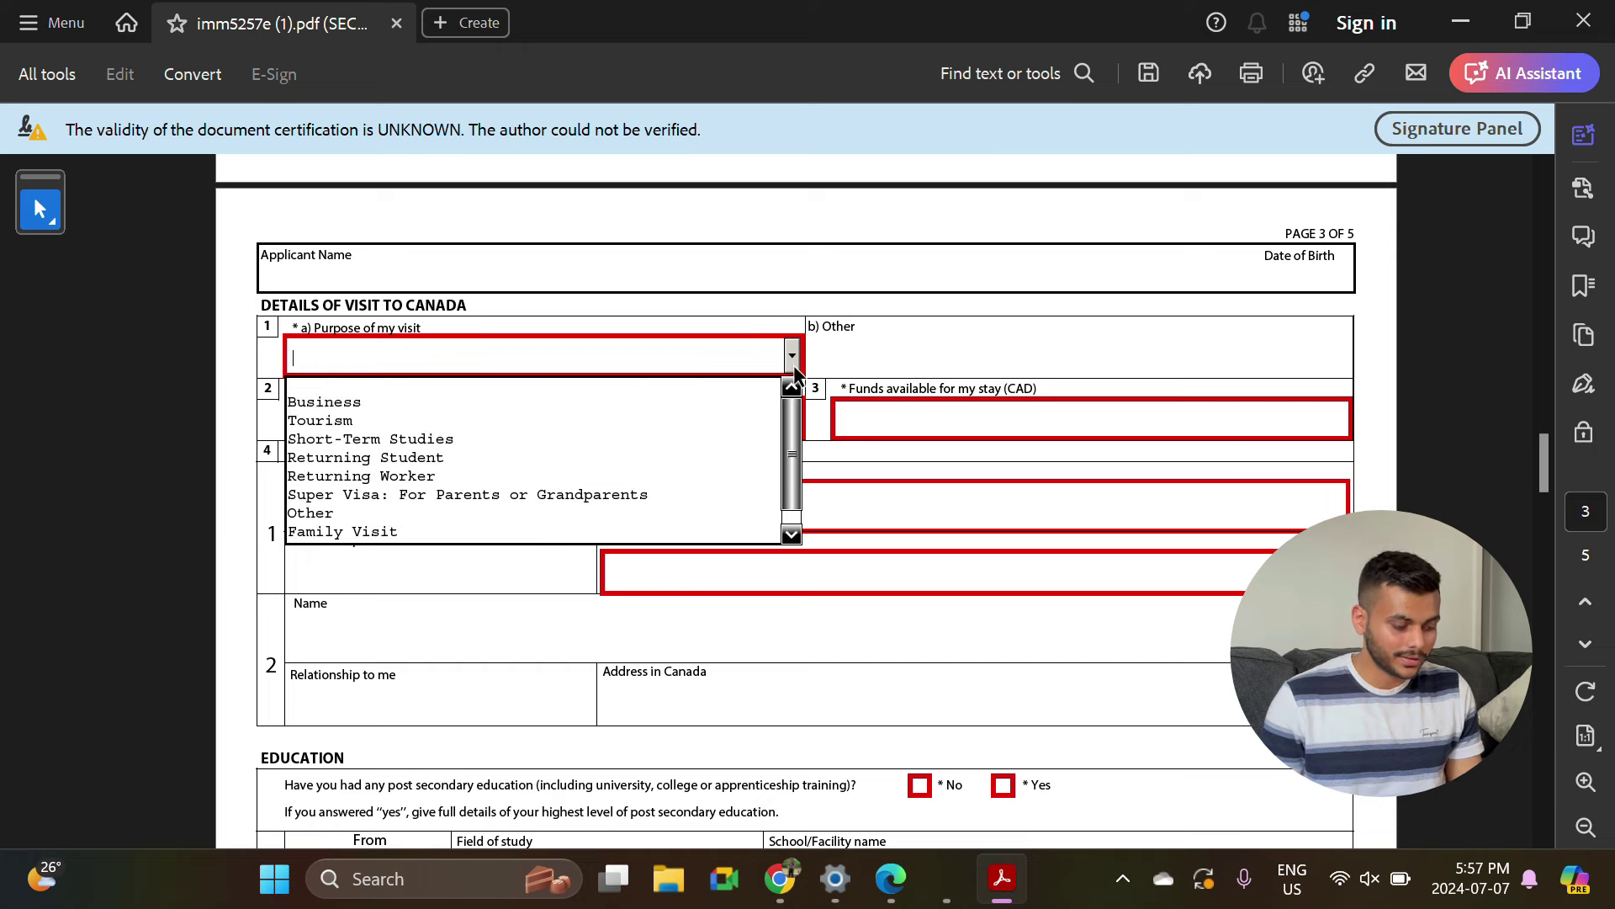
pyautogui.click(791, 356)
pyautogui.click(457, 473)
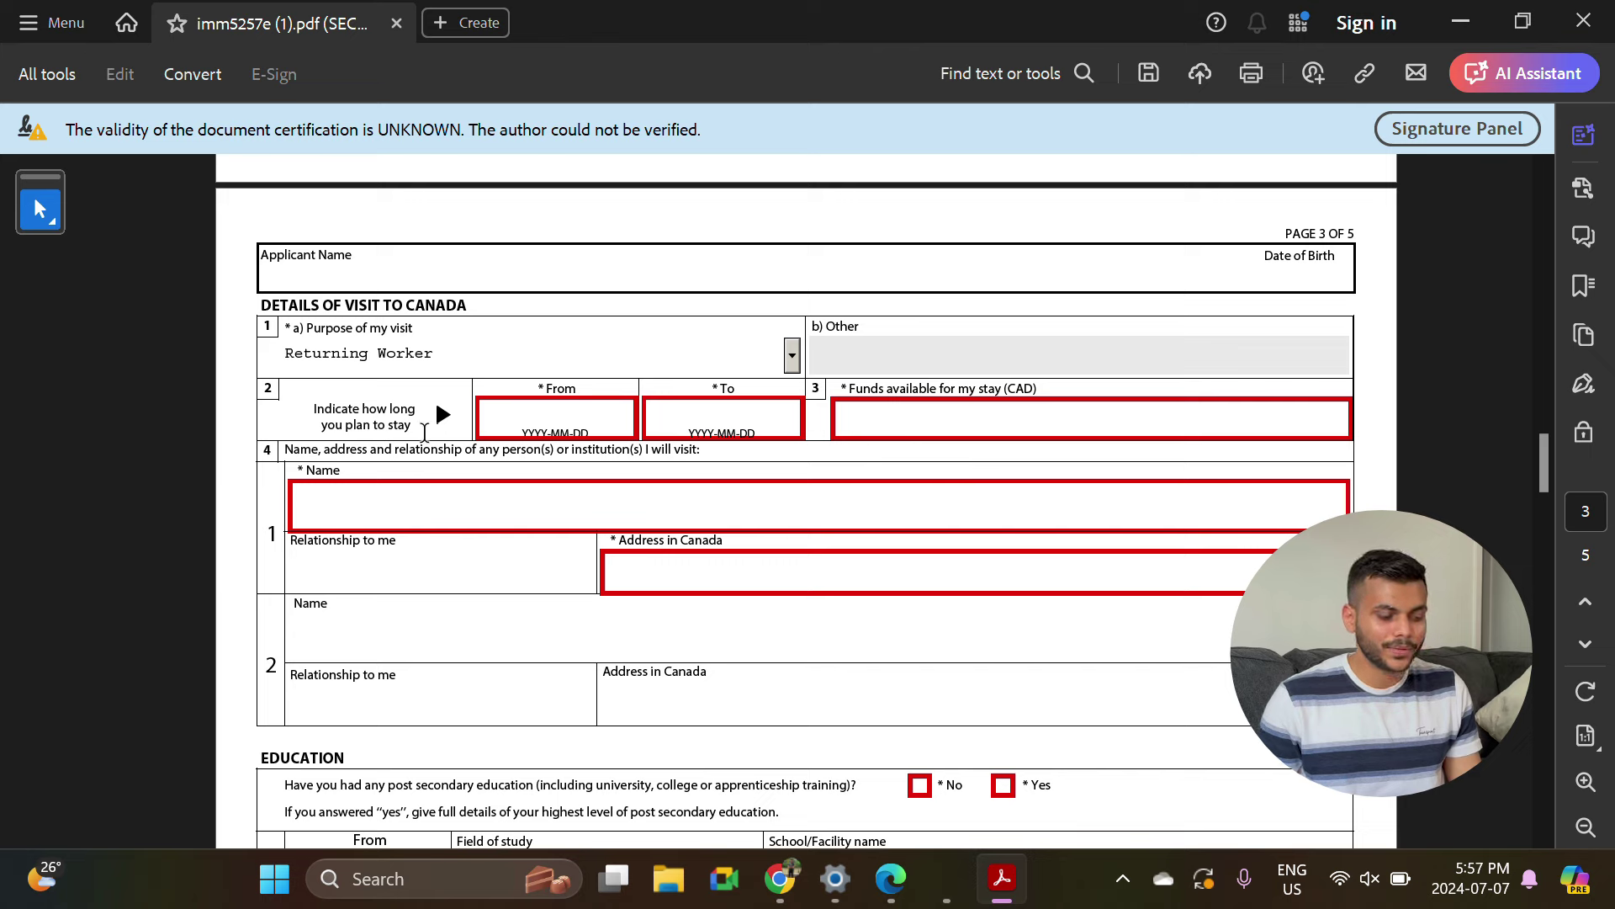
pyautogui.click(539, 415)
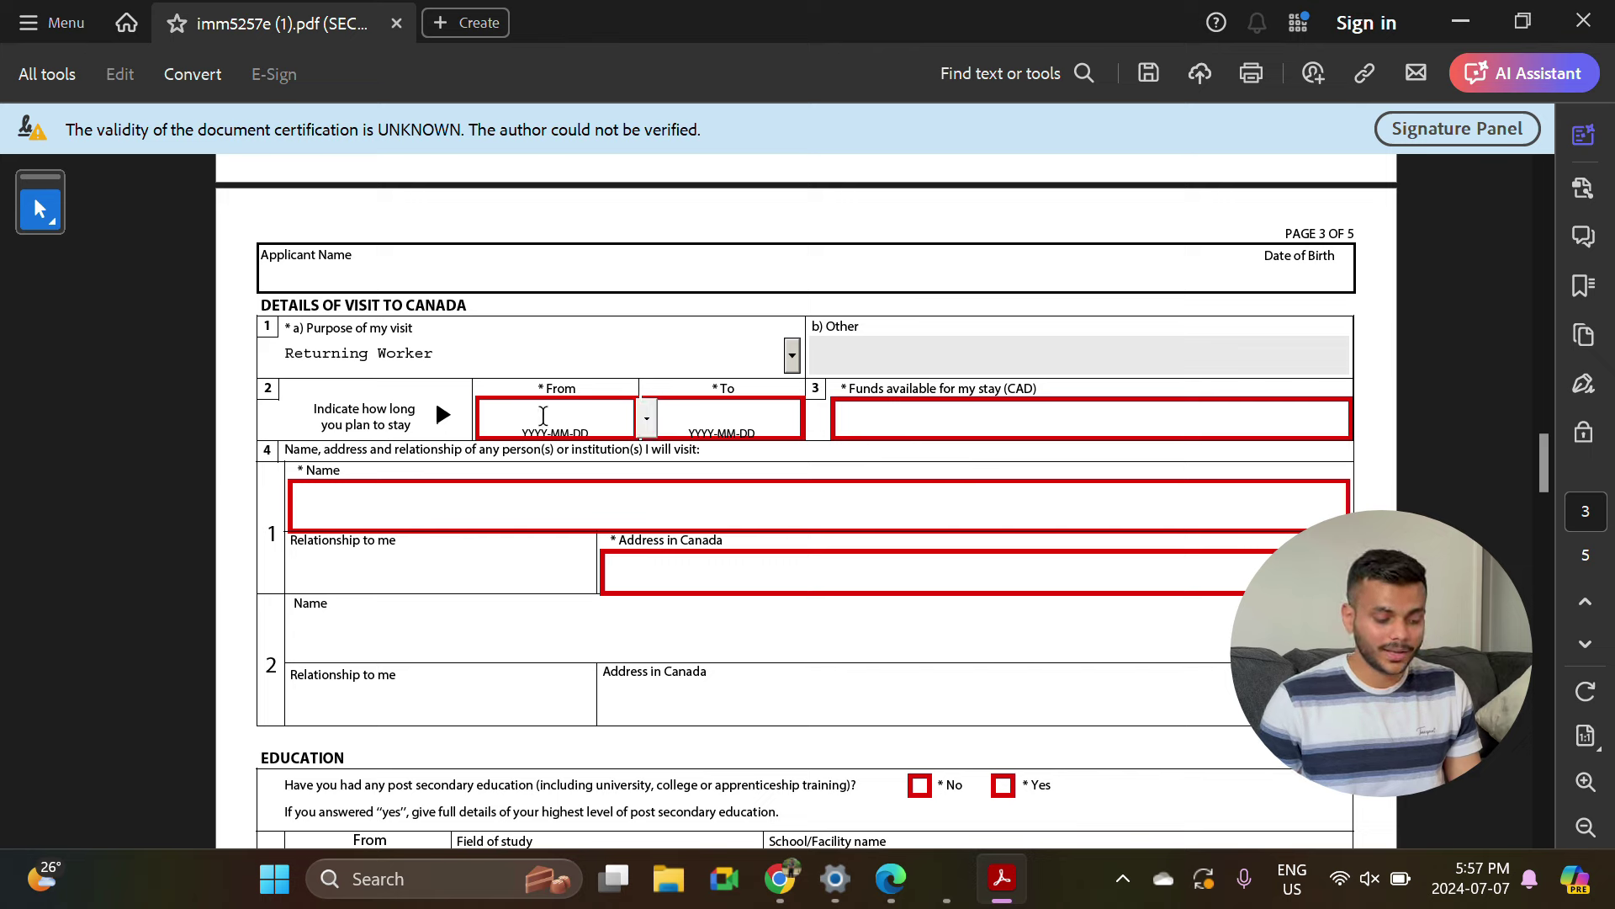
pyautogui.click(757, 410)
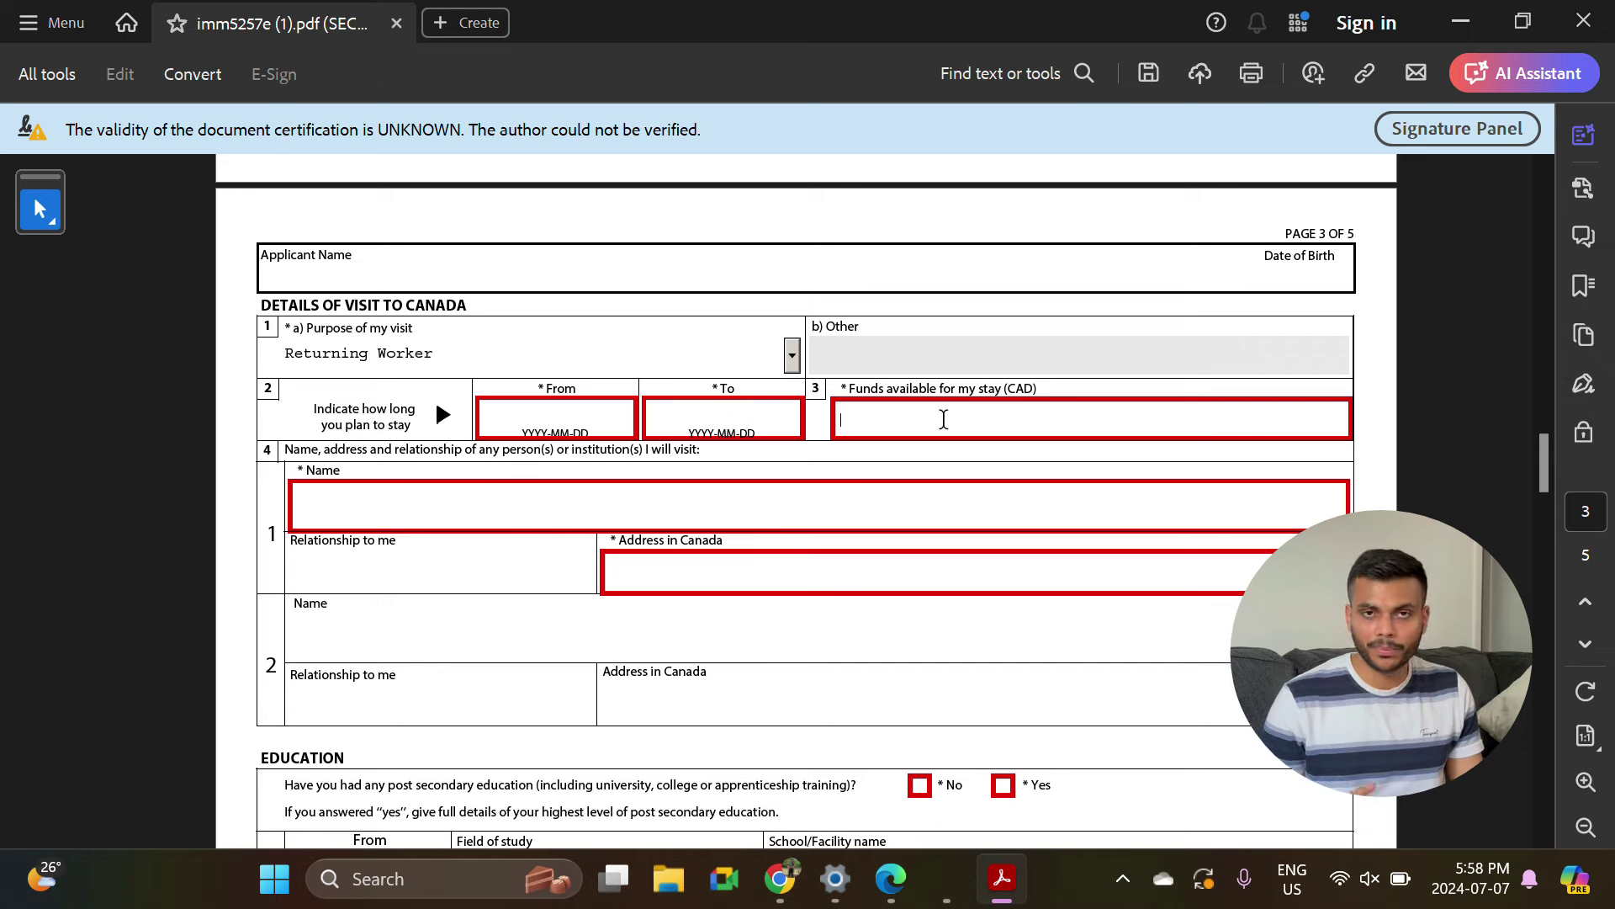
pyautogui.scroll(-2, 435, 350)
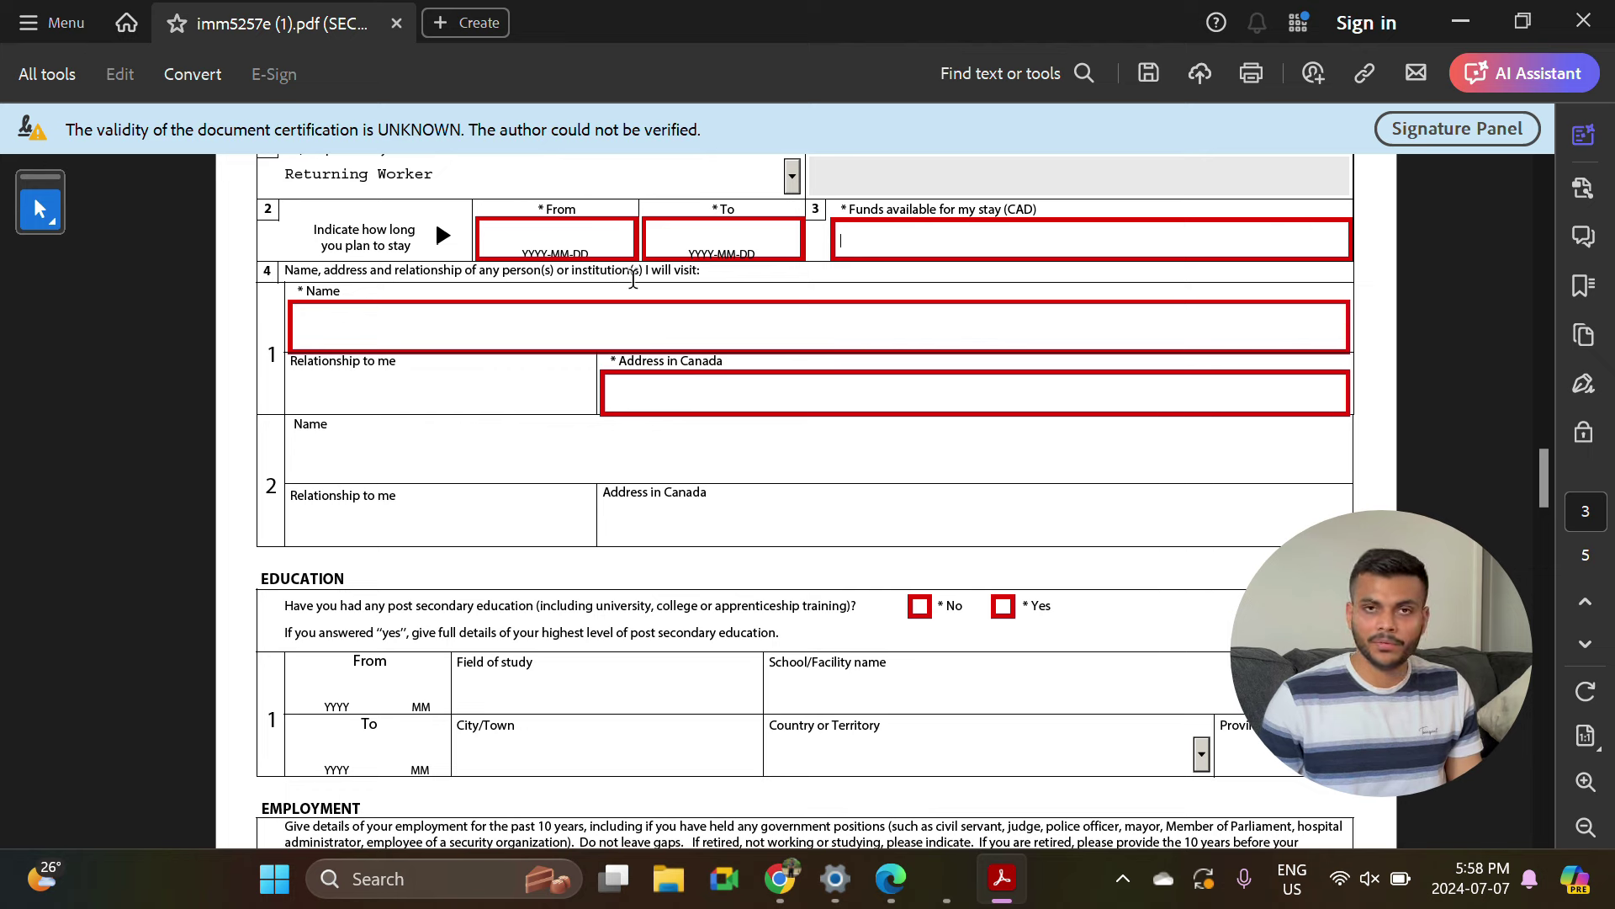
pyautogui.click(377, 347)
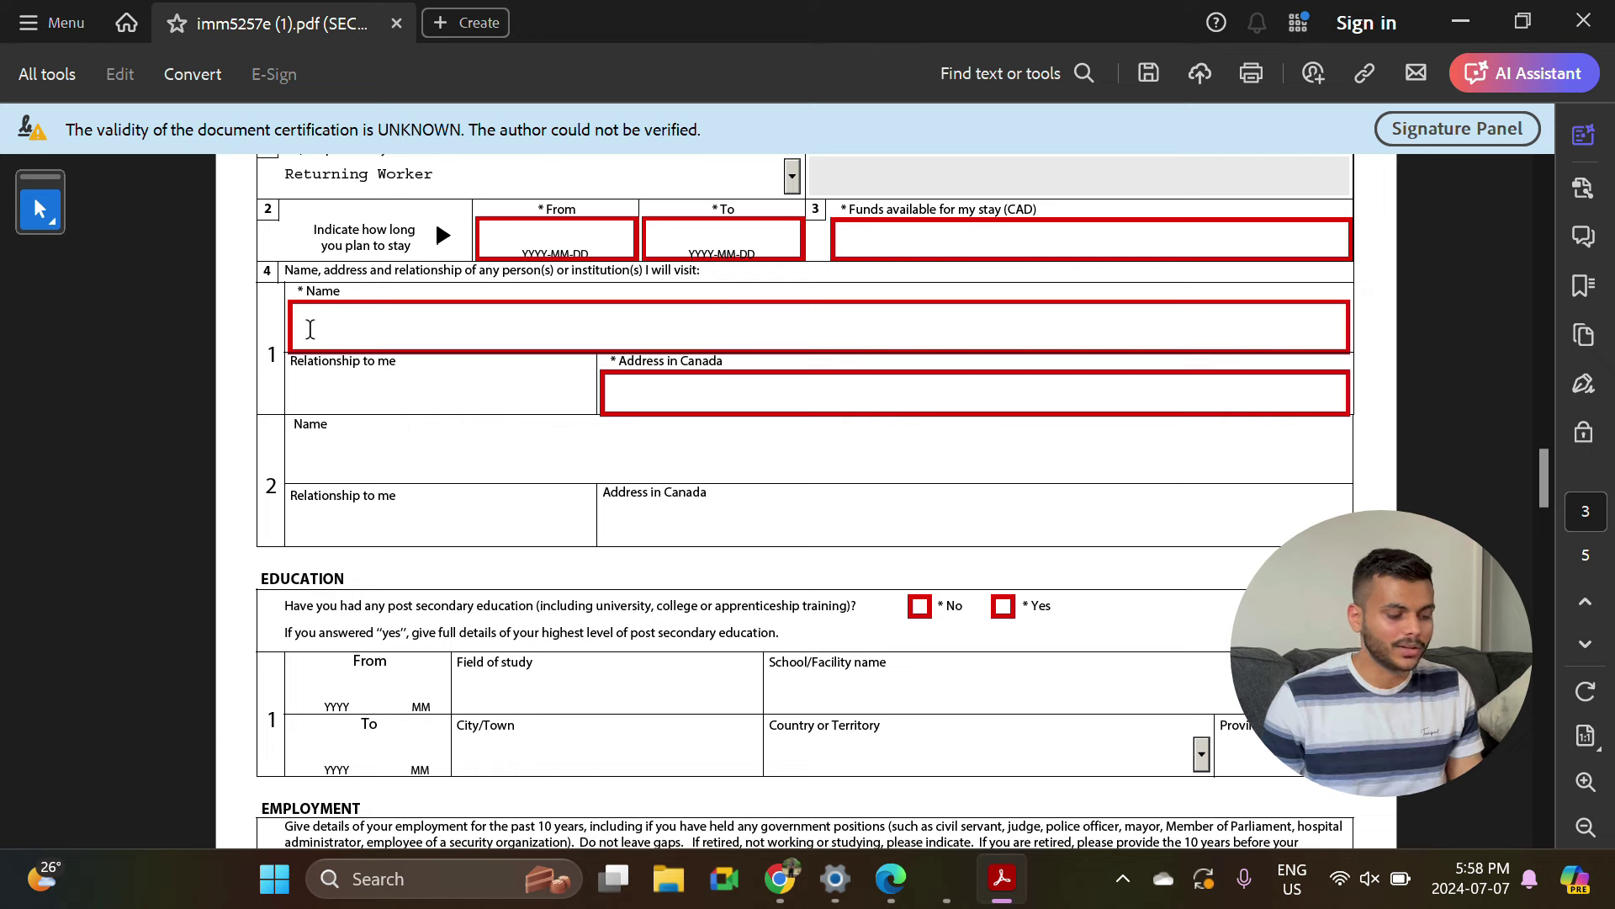
pyautogui.click(381, 398)
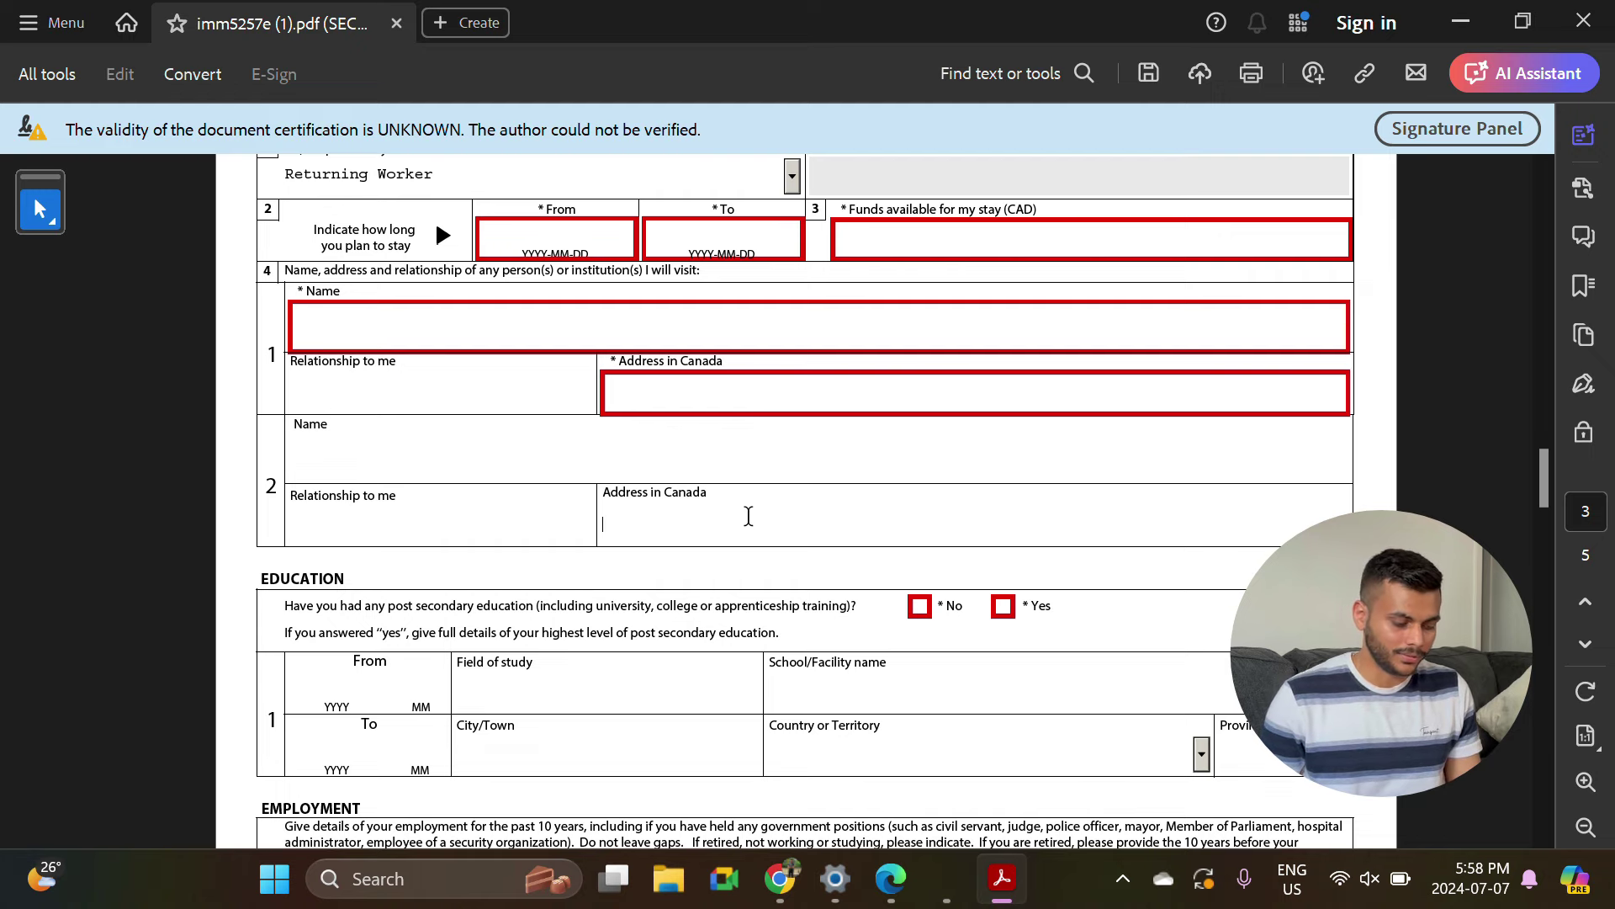
pyautogui.scroll(-4, 748, 516)
pyautogui.rightClick(388, 238)
pyautogui.click(295, 223)
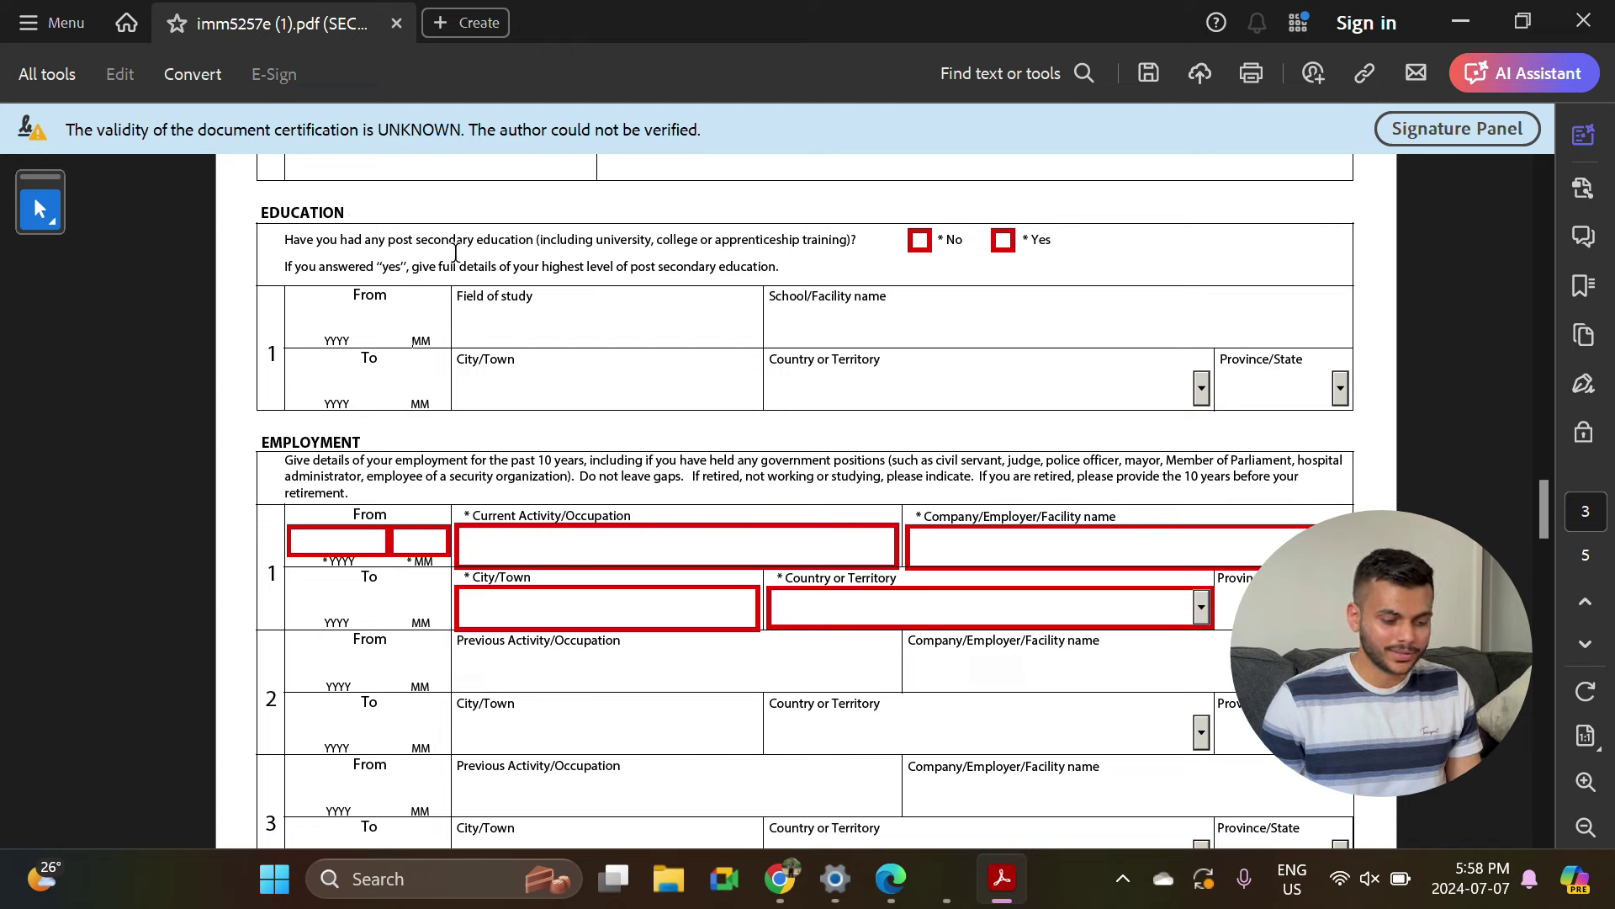
# Answer Yes to post-secondary education and pass through the school name and city fields.
pyautogui.click(1003, 242)
pyautogui.moveTo(617, 266); pyautogui.dragTo(779, 268)
pyautogui.scroll(-3, 469, 317)
pyautogui.scroll(2, 409, 301)
pyautogui.click(412, 299)
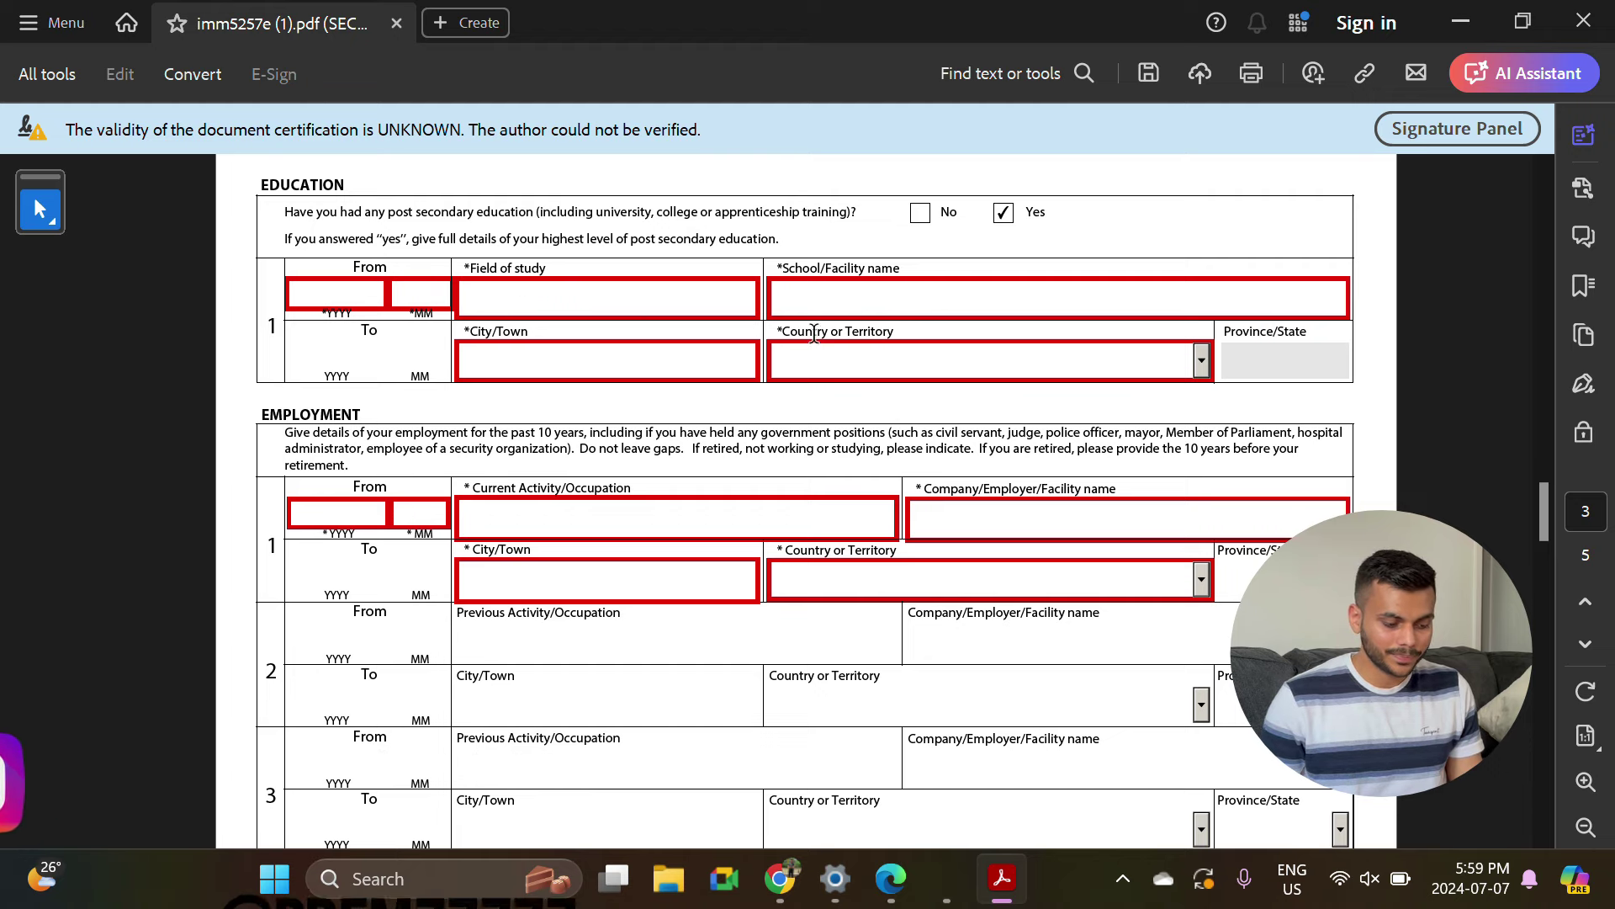
pyautogui.click(867, 286)
pyautogui.click(703, 350)
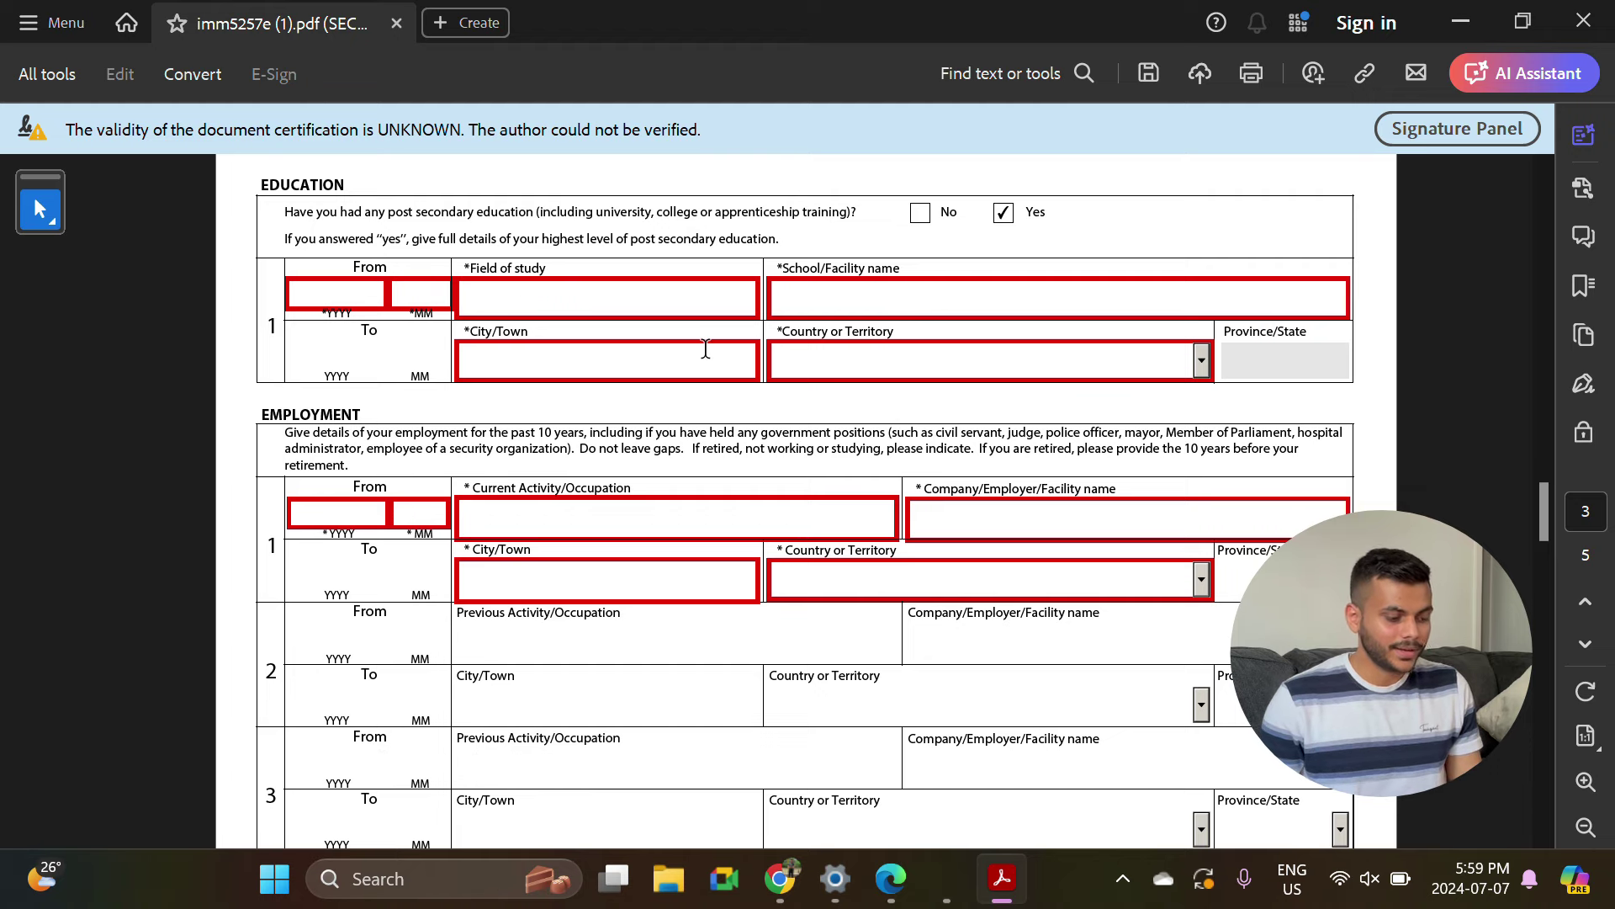
# Pass through the employment occupation and city fields and scroll down to page 4.
pyautogui.scroll(-3, 704, 350)
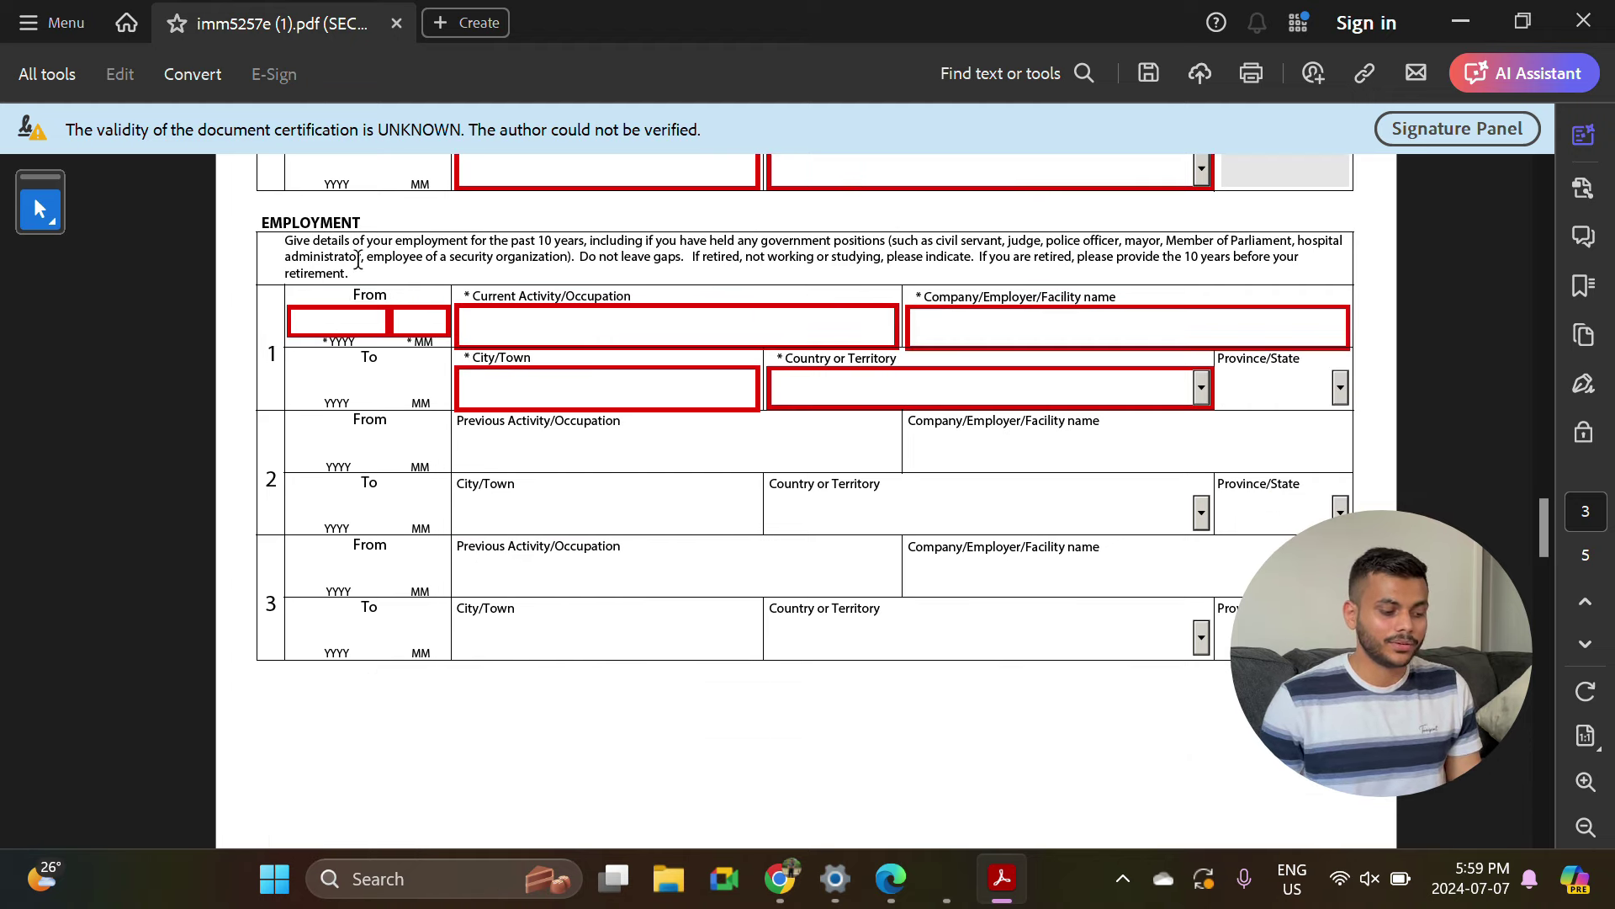
pyautogui.moveTo(362, 221); pyautogui.dragTo(274, 222)
pyautogui.click(467, 327)
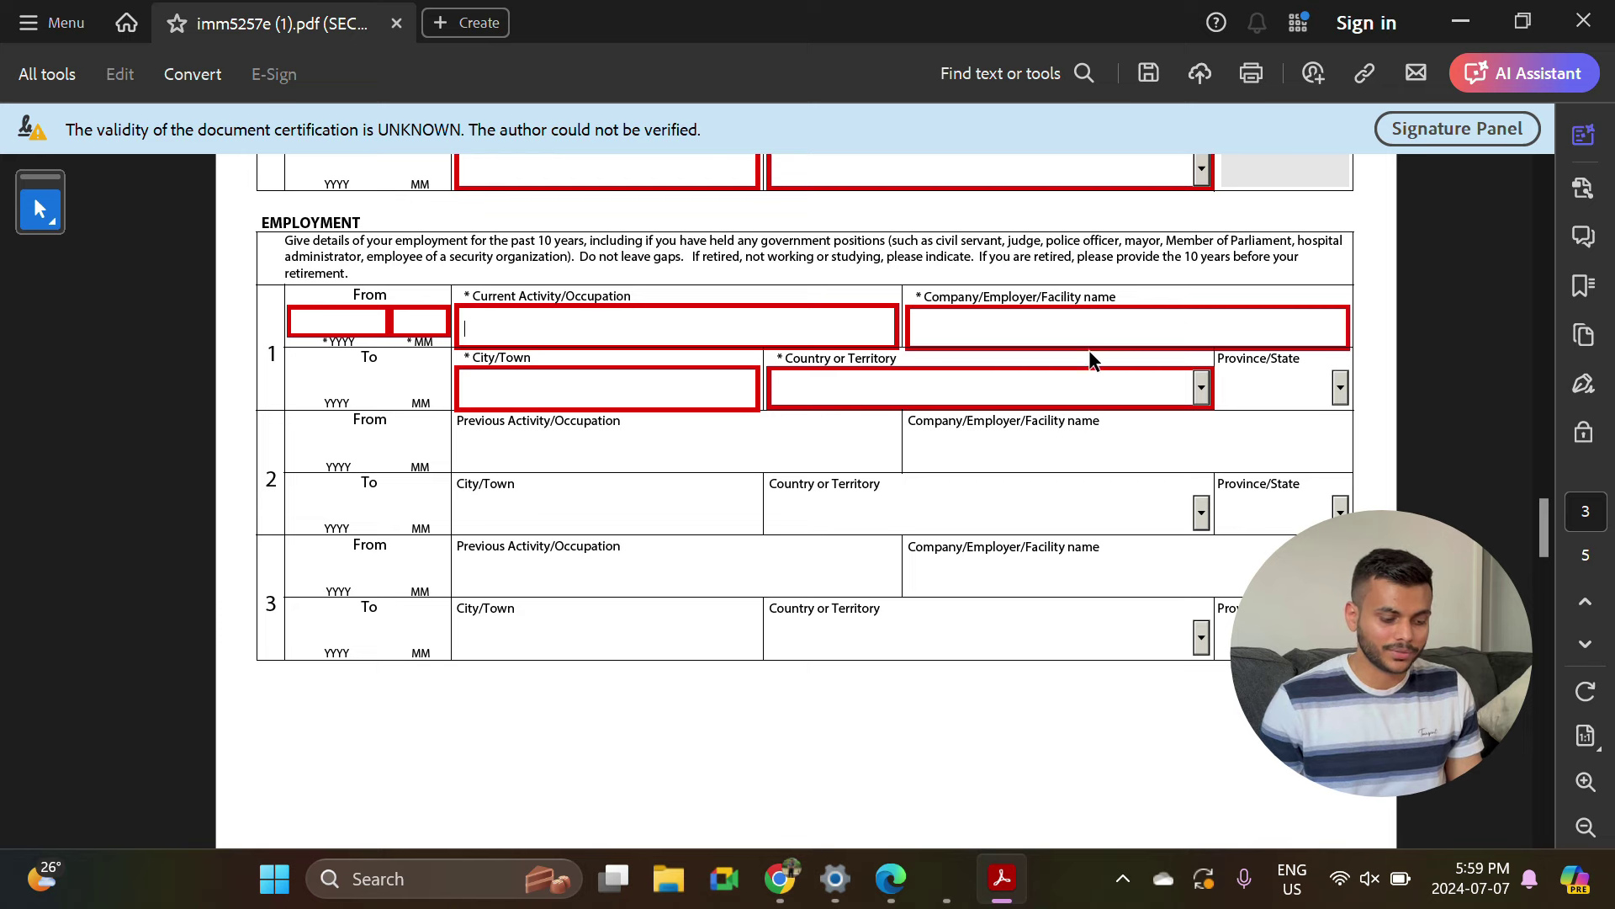
pyautogui.click(605, 383)
pyautogui.scroll(-1, 341, 319)
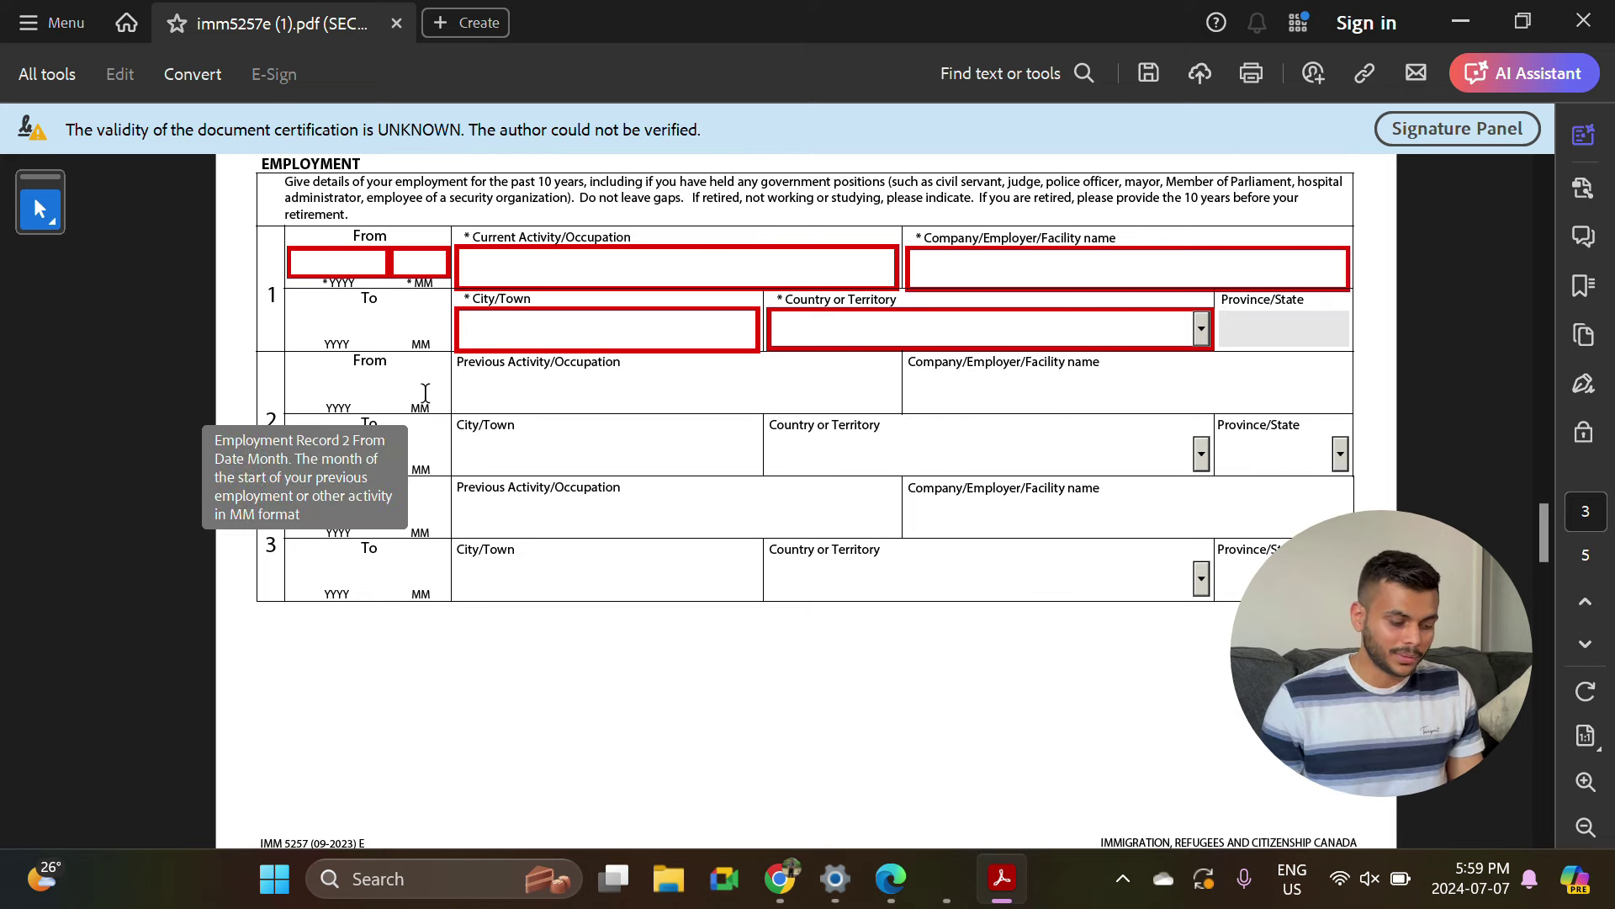
pyautogui.scroll(-10, 485, 214)
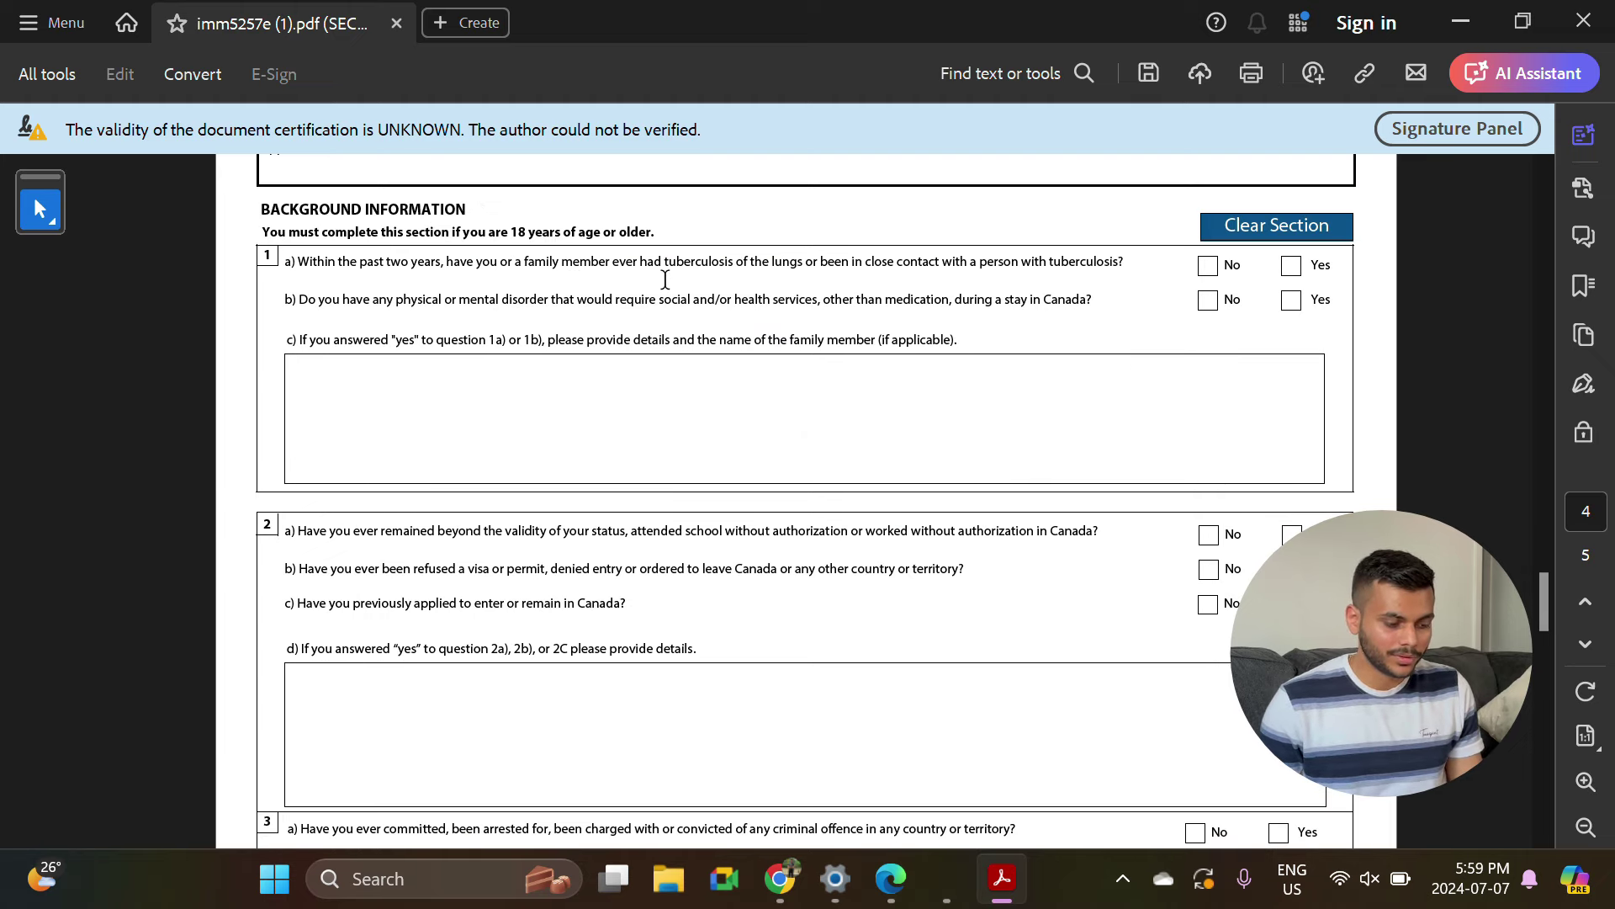
# Answer No to questions 1a, 1b, 2a and 2b, and Yes to 2c, previous applications.
pyautogui.click(1208, 266)
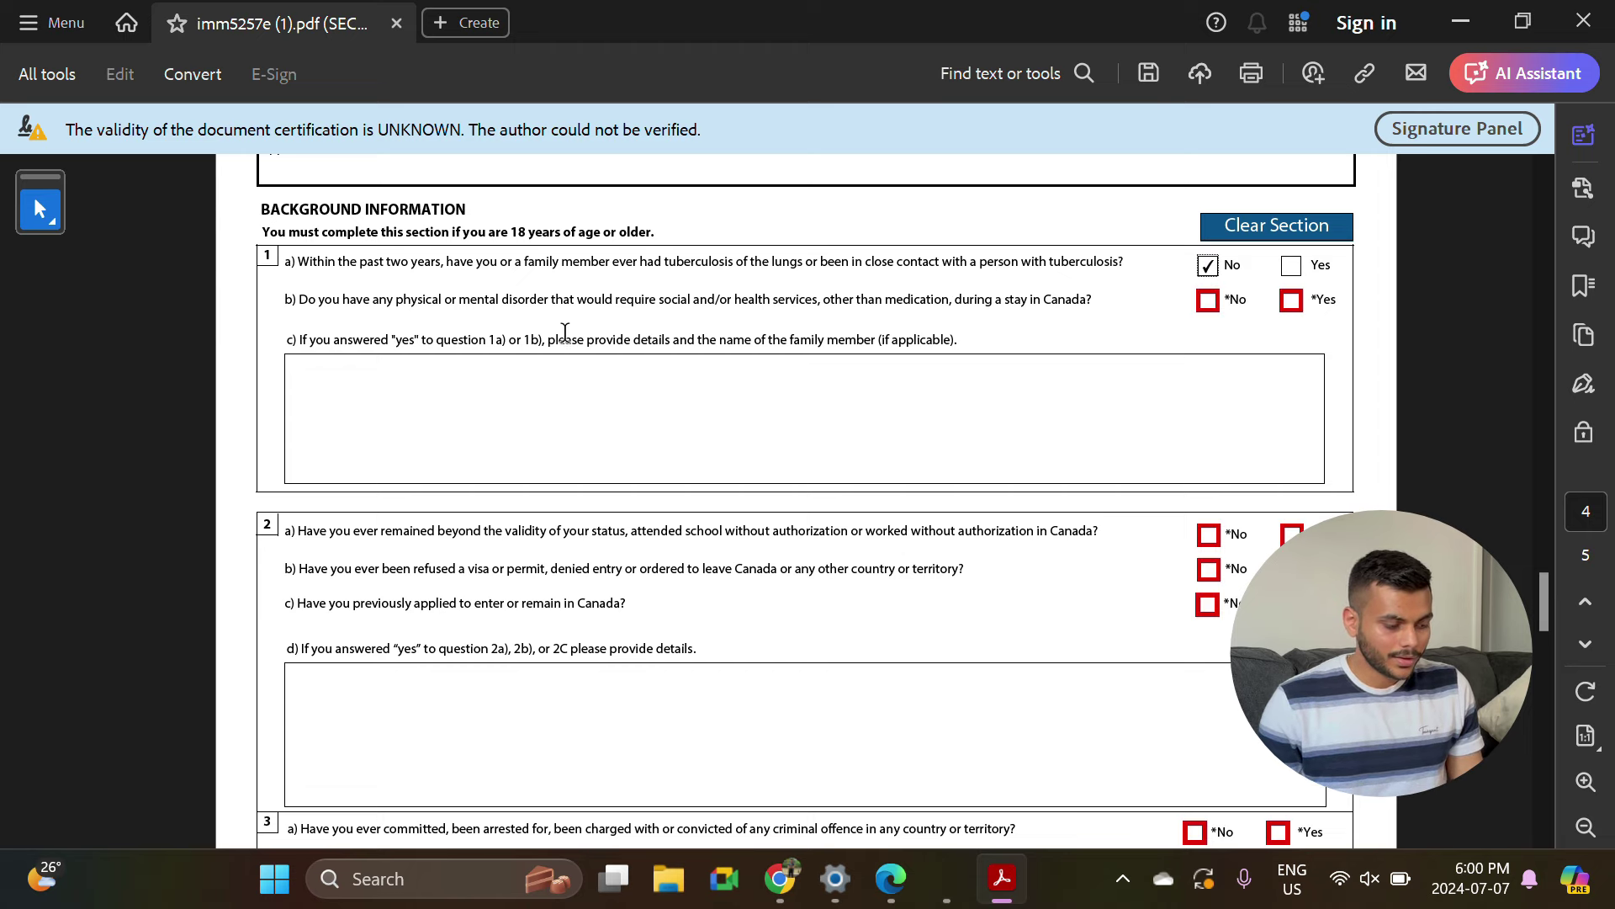
pyautogui.click(1208, 300)
pyautogui.scroll(-2, 669, 585)
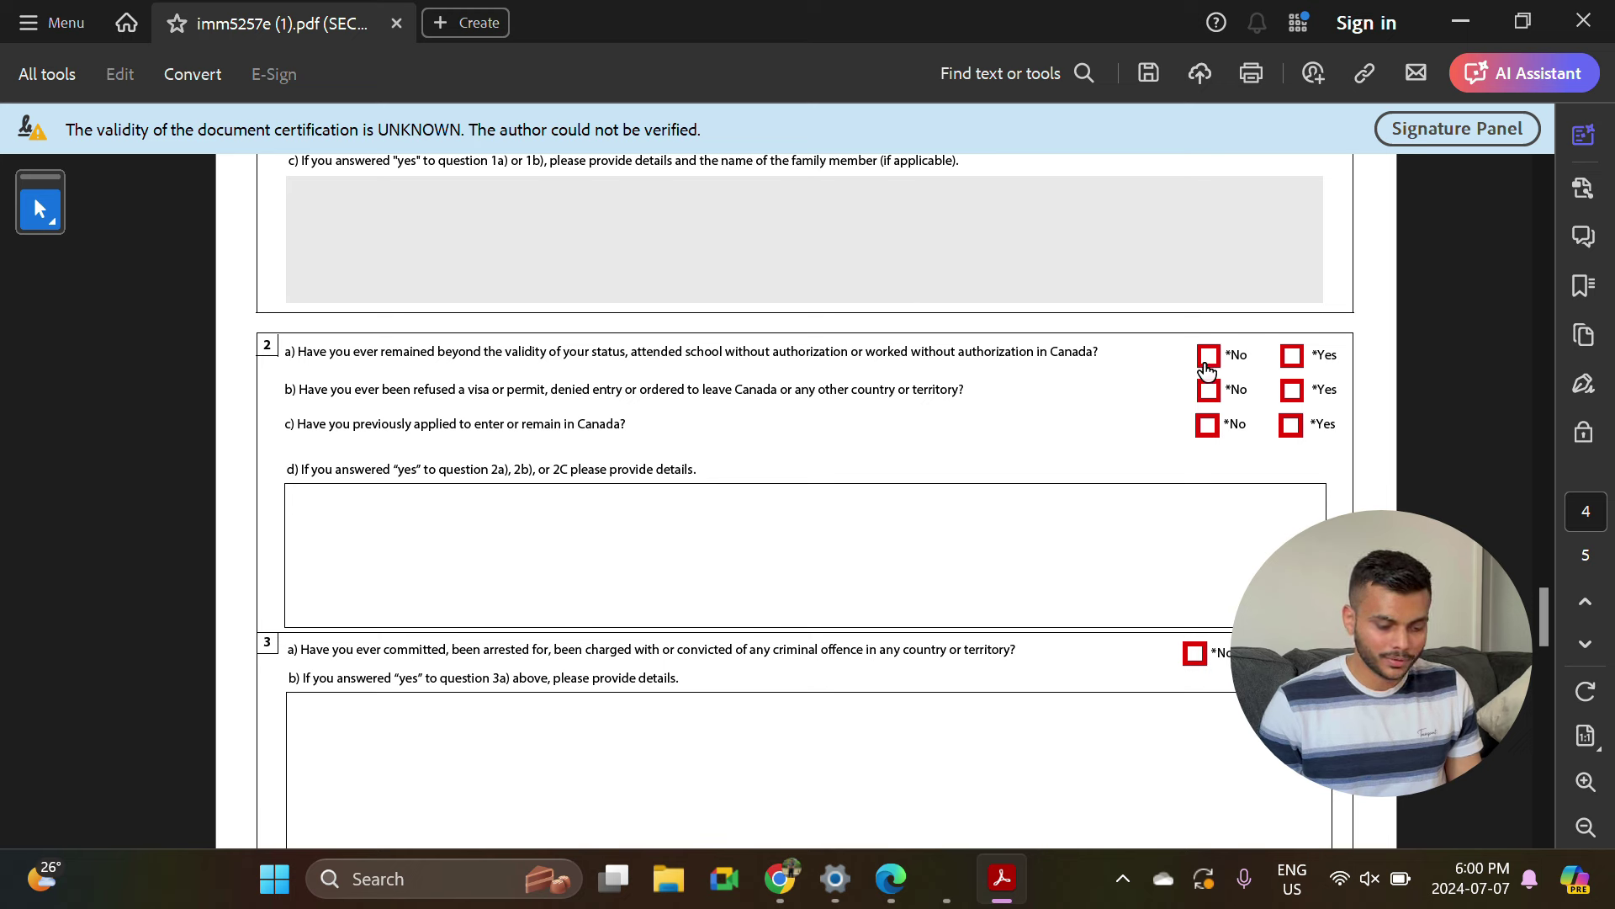
pyautogui.click(1207, 367)
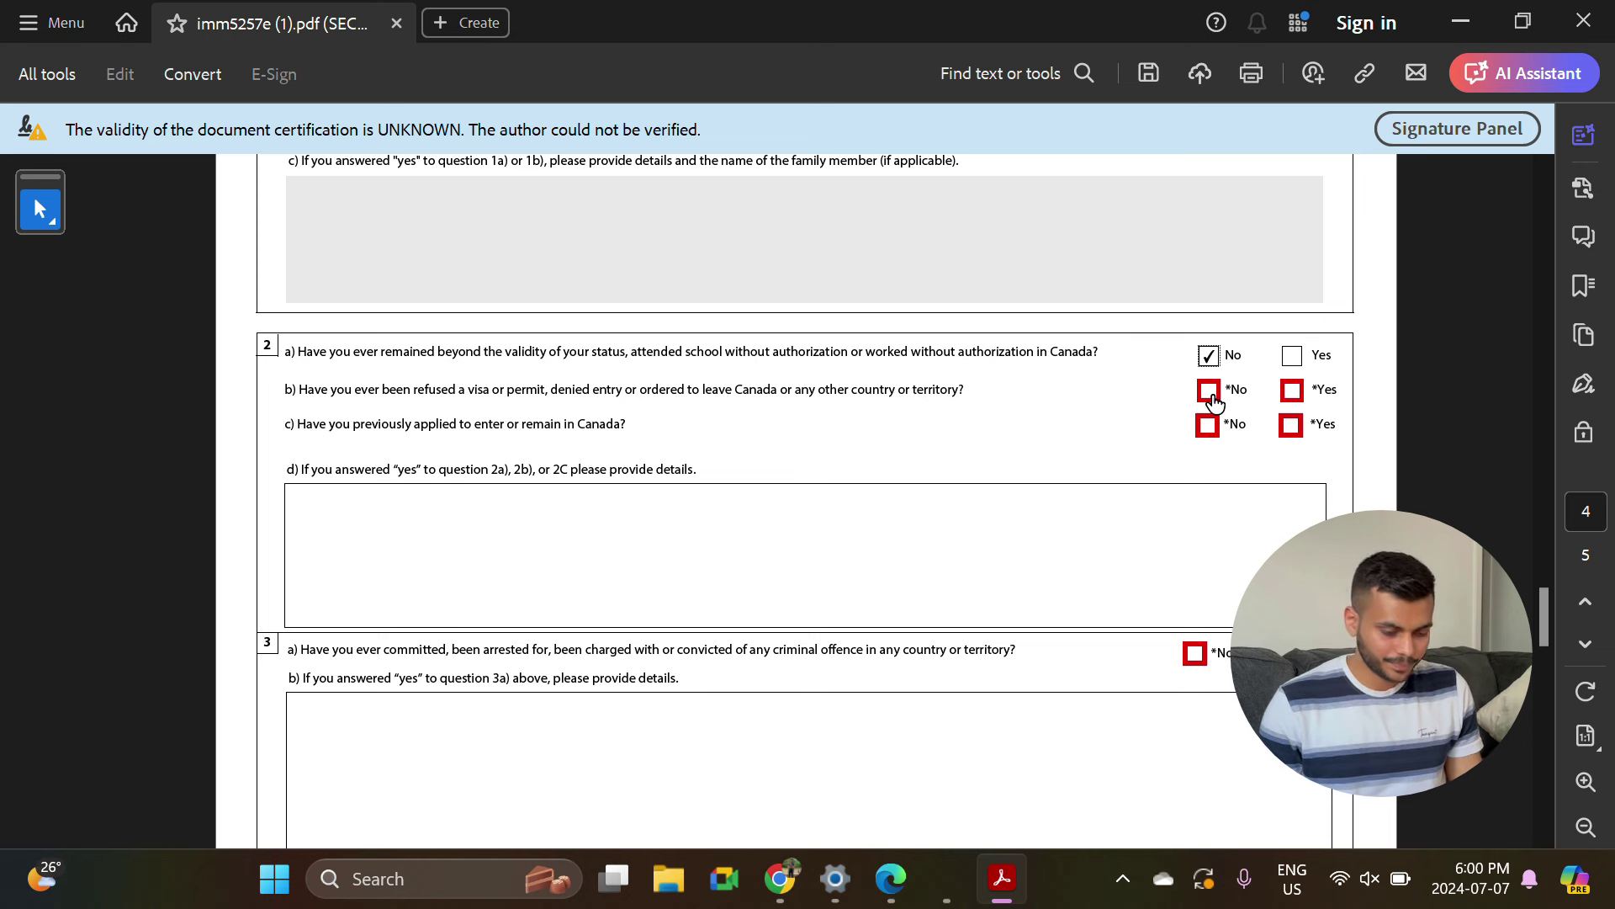
pyautogui.click(1209, 391)
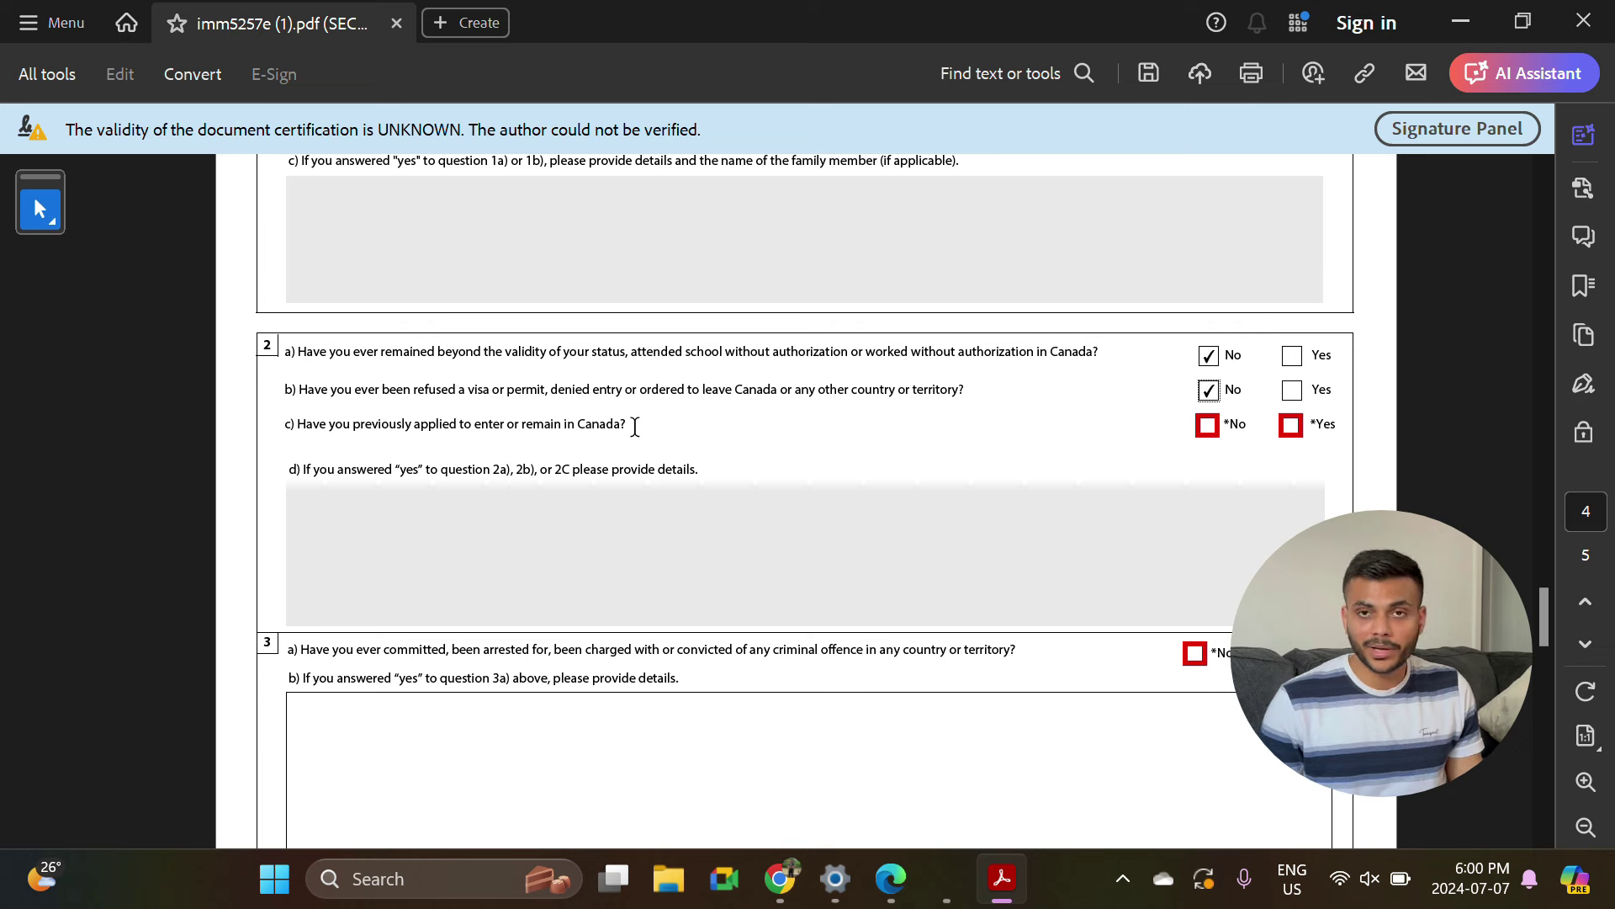
pyautogui.click(1291, 426)
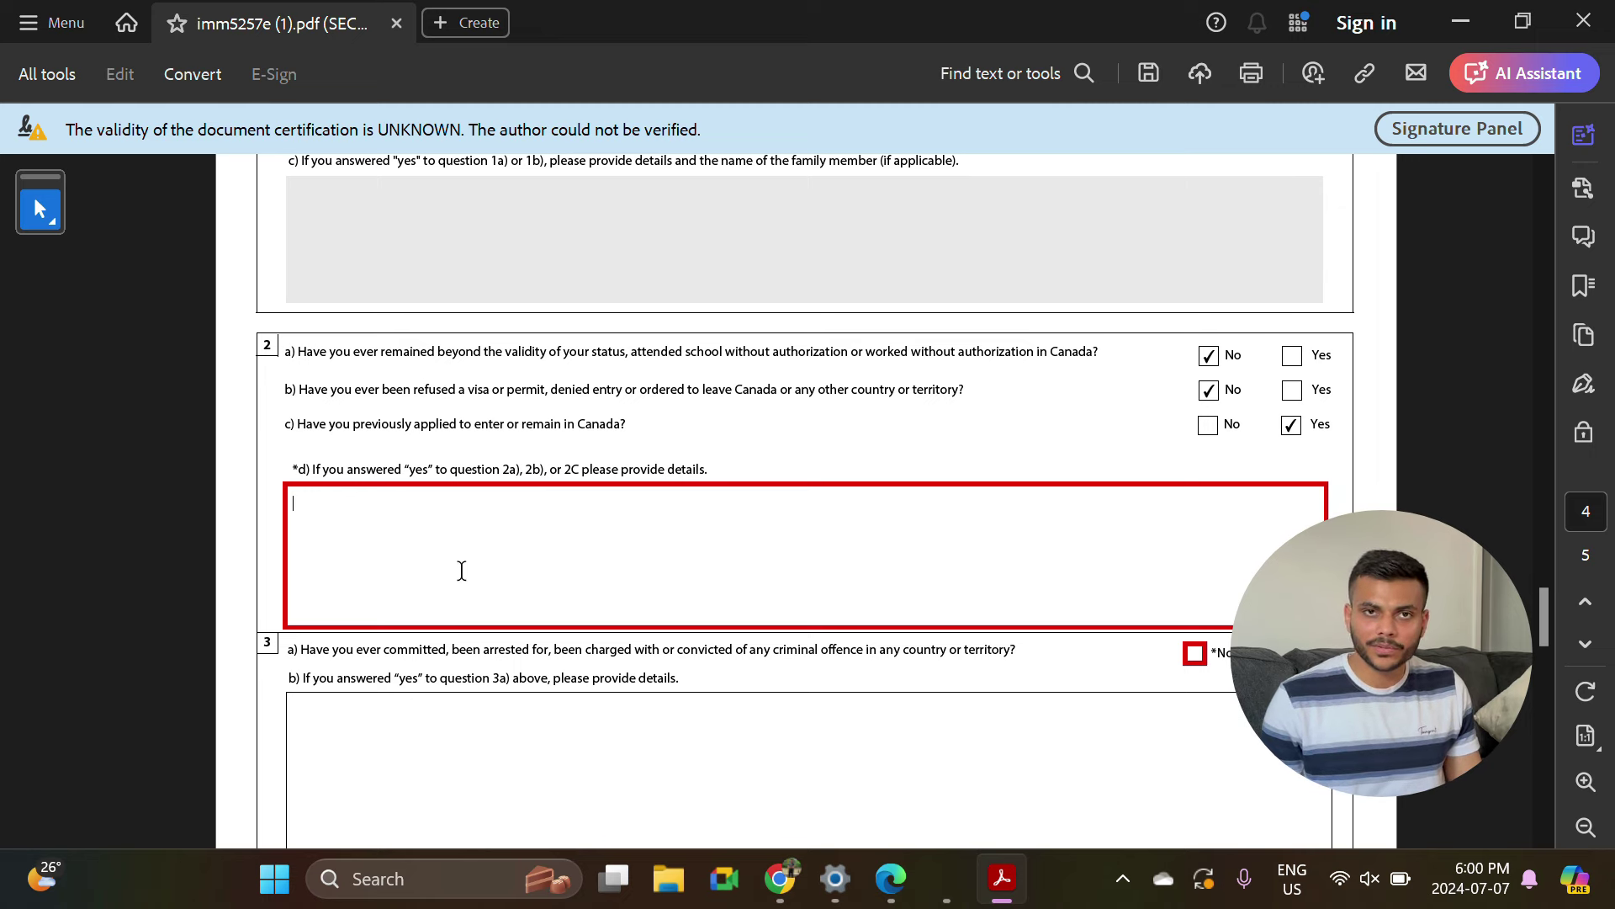
# Answer No to the criminal offence, military service and political violence questions.
pyautogui.scroll(-4, 451, 521)
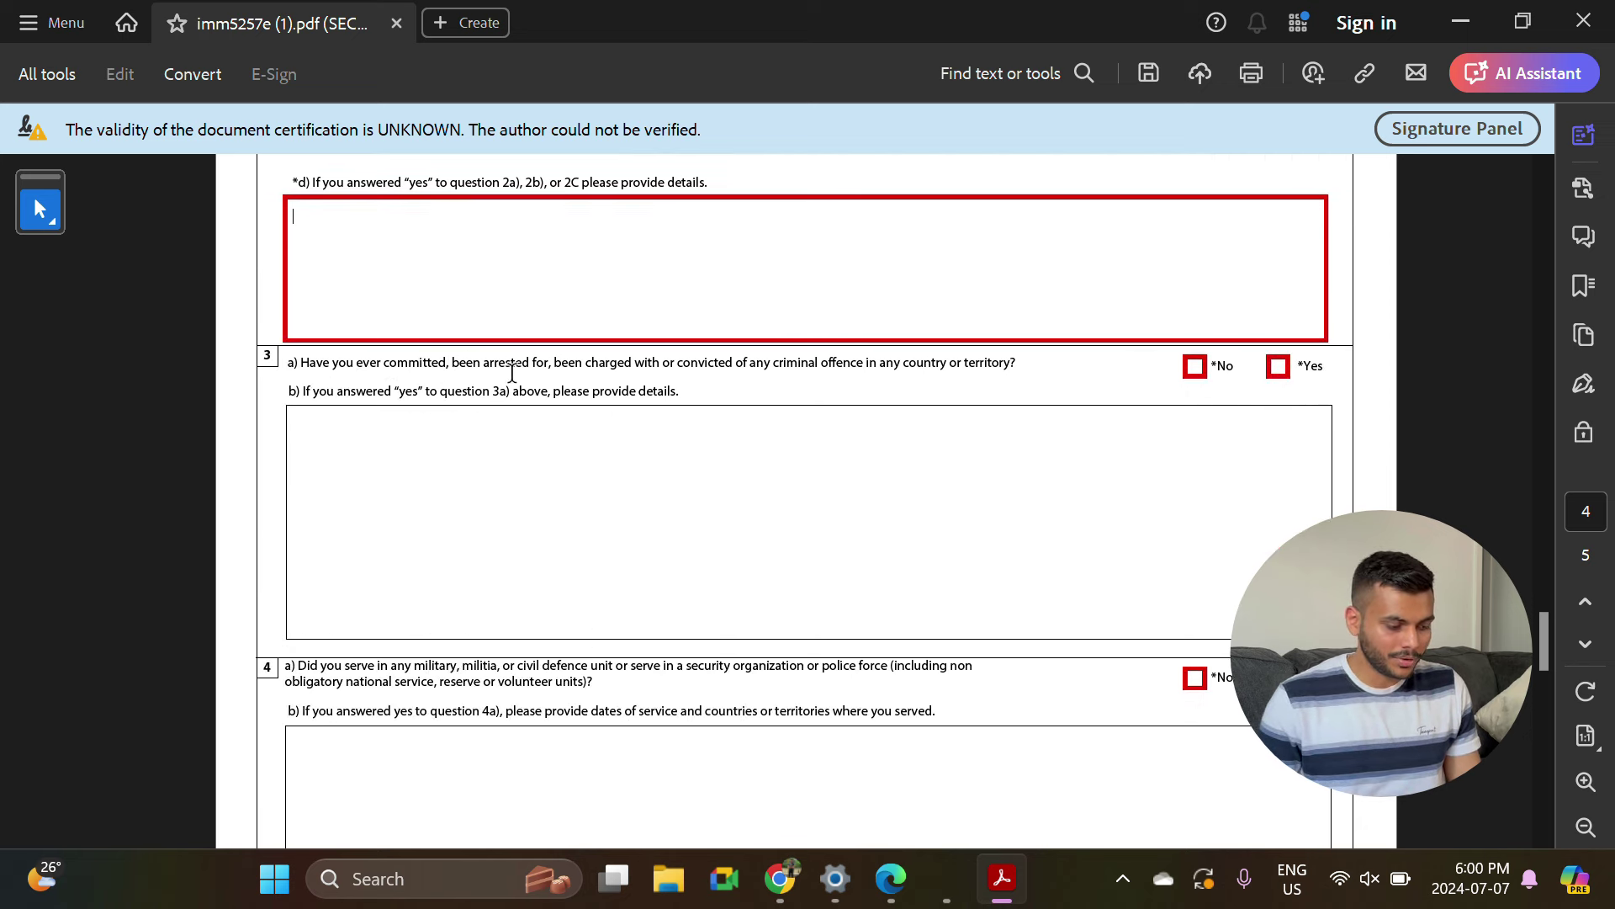
pyautogui.click(1192, 368)
pyautogui.scroll(-2, 824, 624)
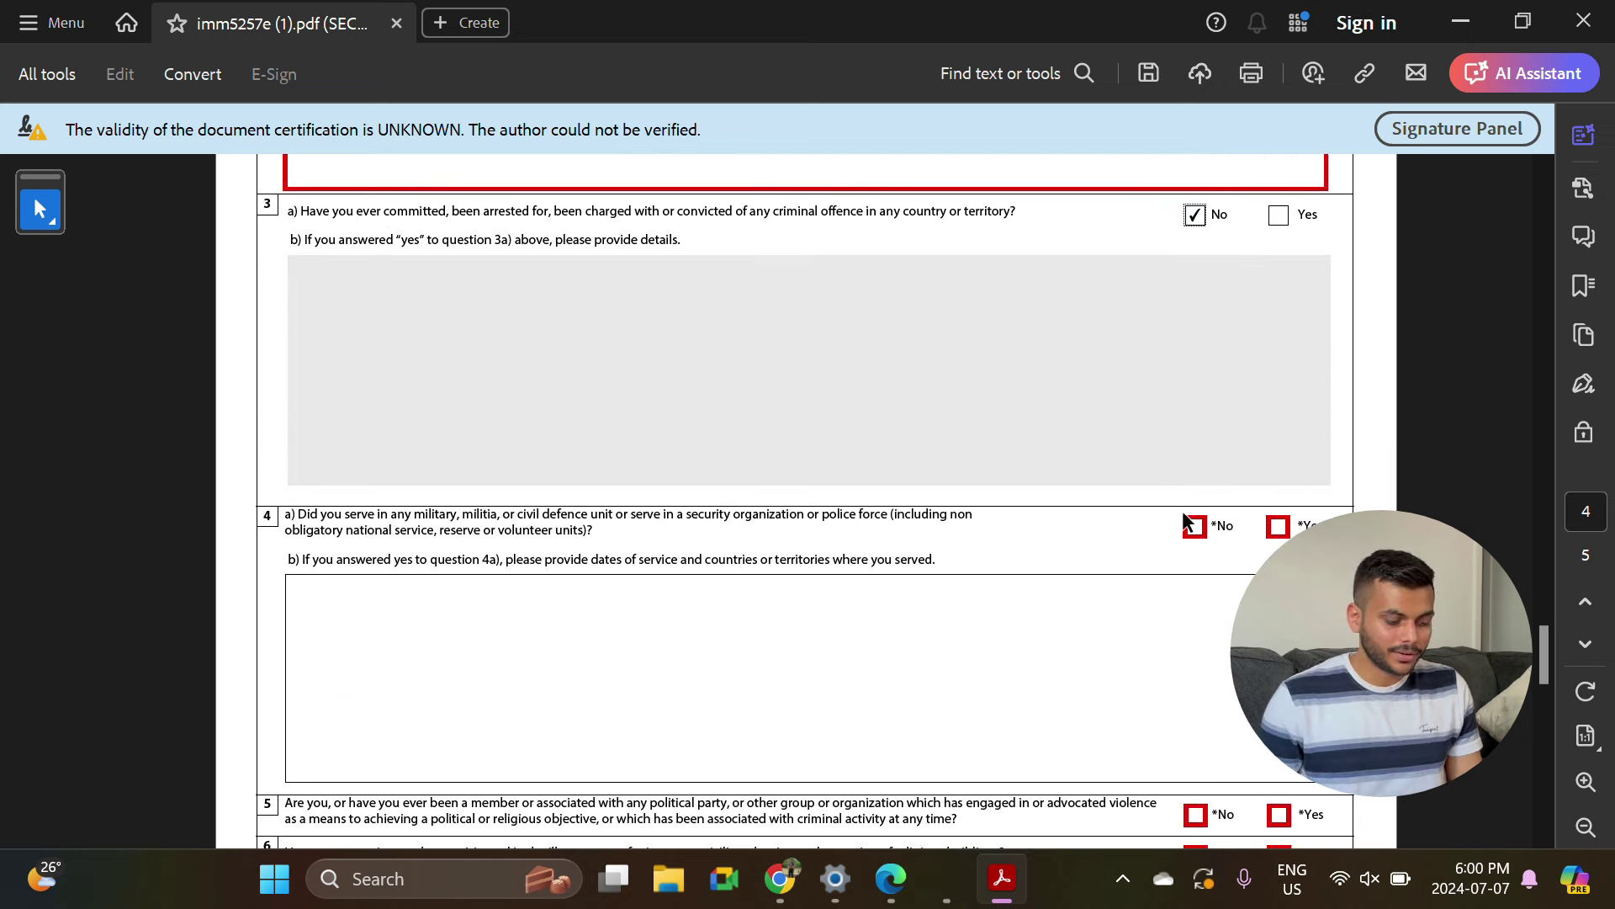
pyautogui.click(1195, 527)
pyautogui.scroll(-4, 1188, 538)
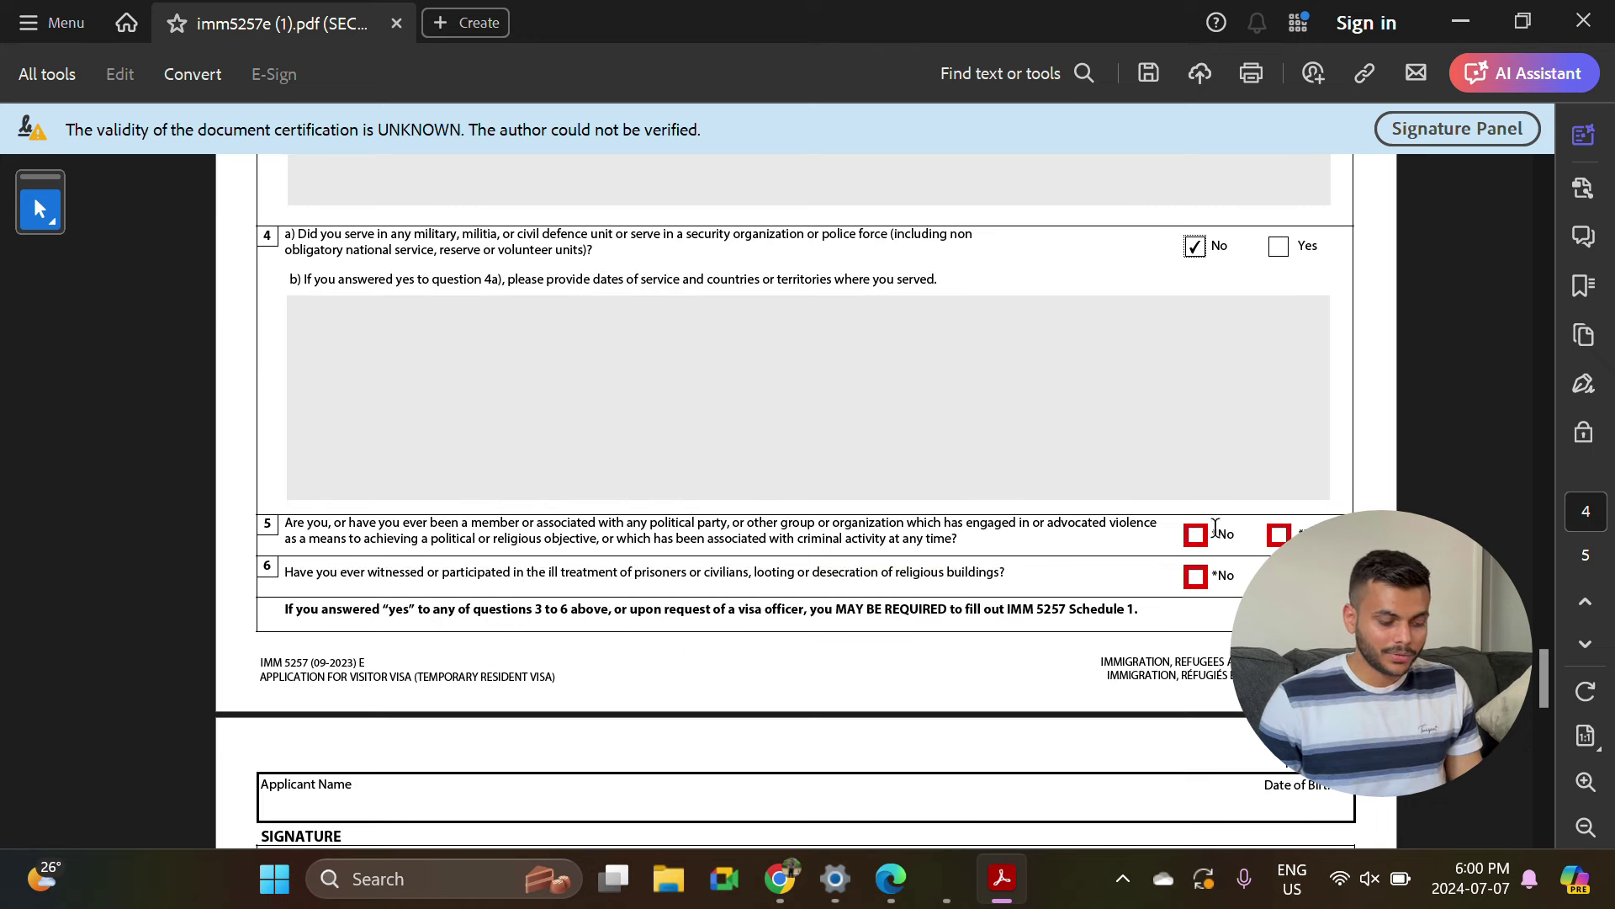
pyautogui.click(1197, 533)
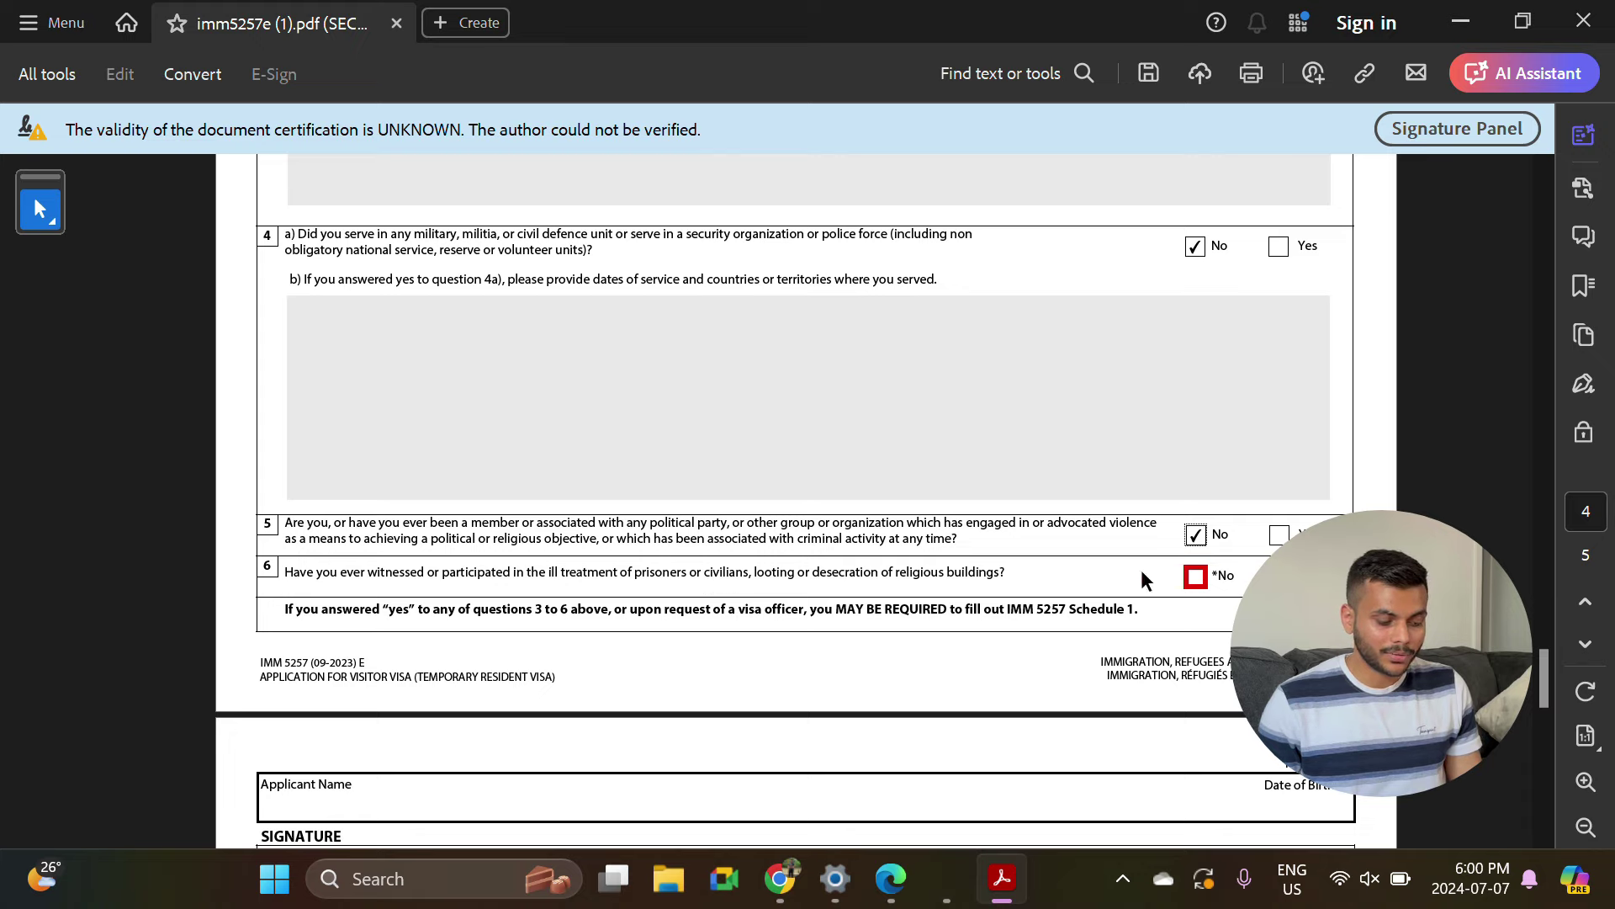
# Answer No to ill-treatment question 6 and sign the form with the applicant's full name.
pyautogui.click(1196, 575)
pyautogui.scroll(-4, 1196, 589)
pyautogui.scroll(-3, 1196, 589)
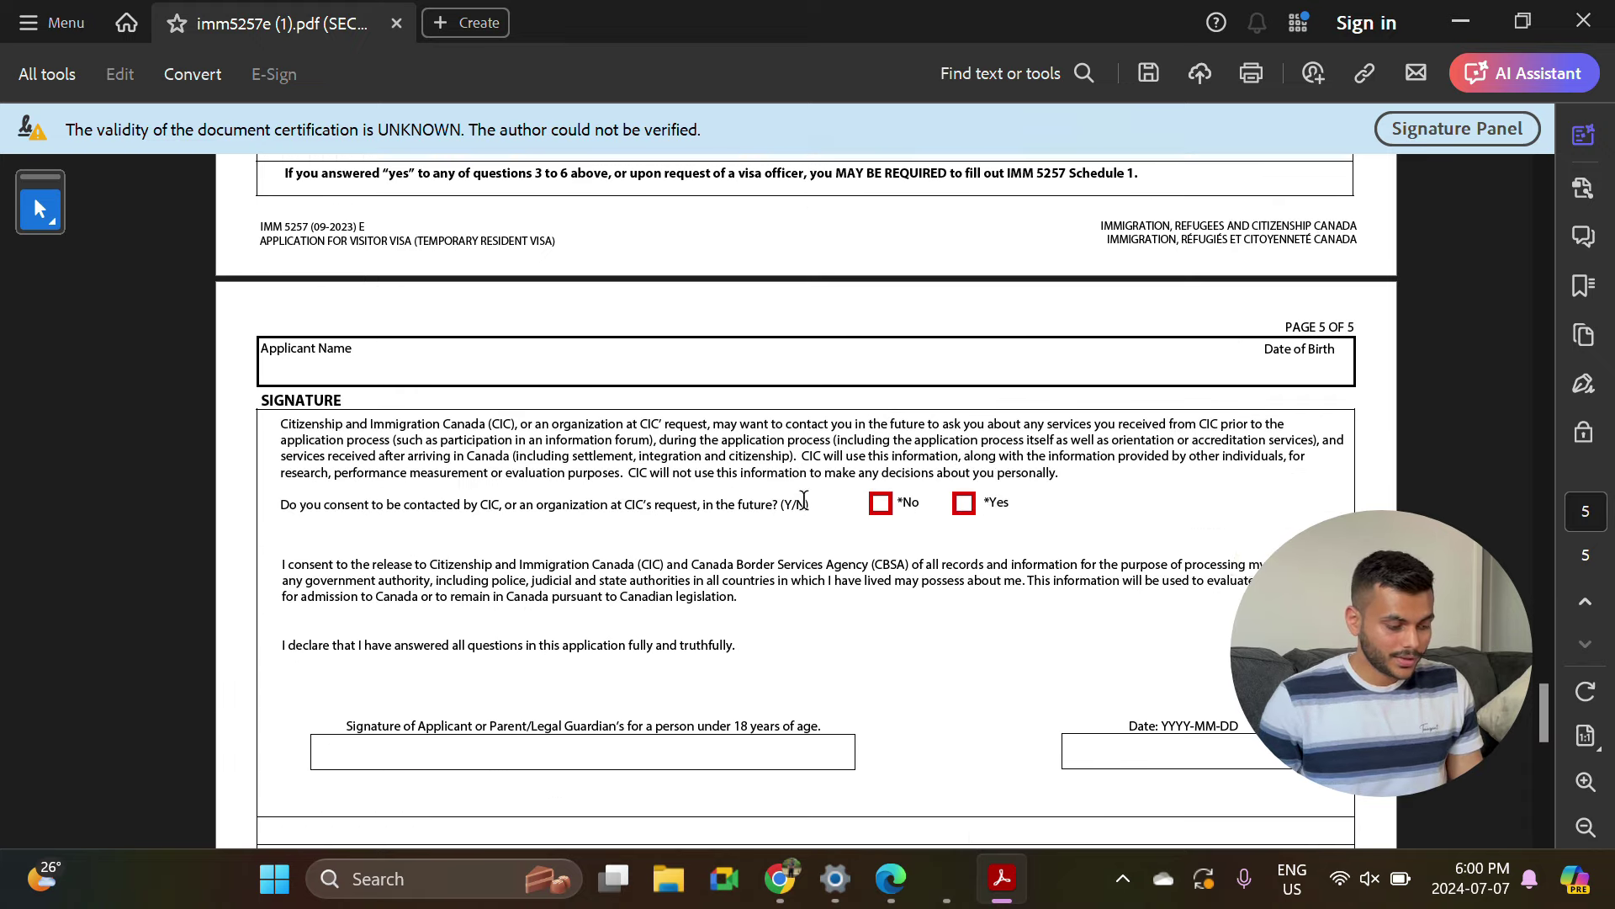
pyautogui.click(444, 556)
pyautogui.press('Tab')
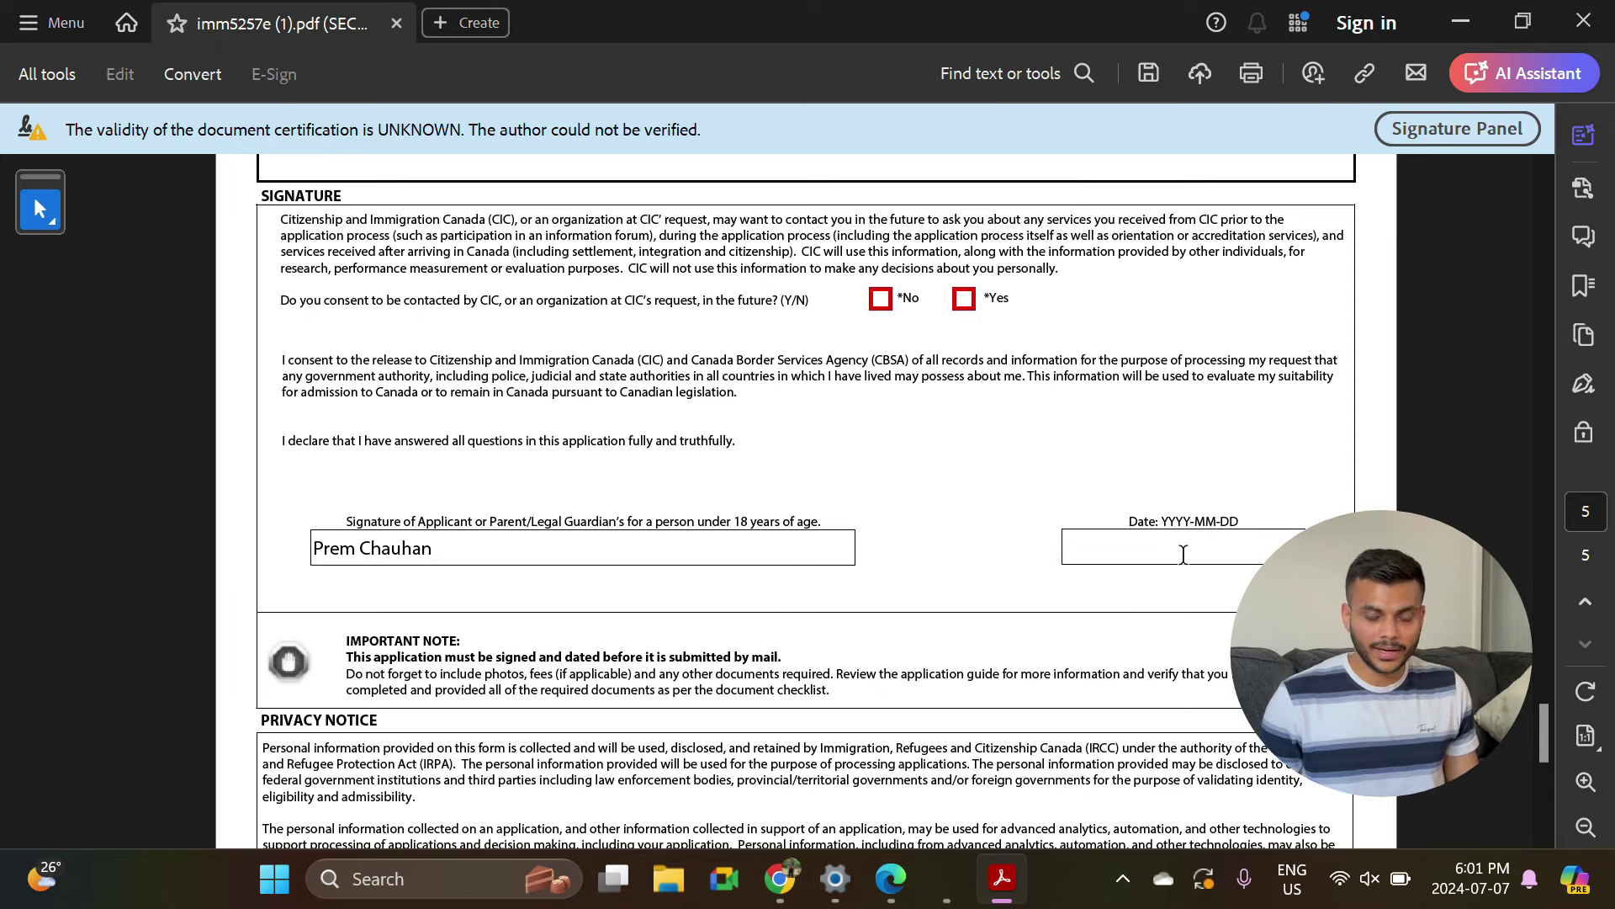
# Check the Validate section, then return to the IRCC document checklist in the browser.
pyautogui.scroll(-6, 1184, 551)
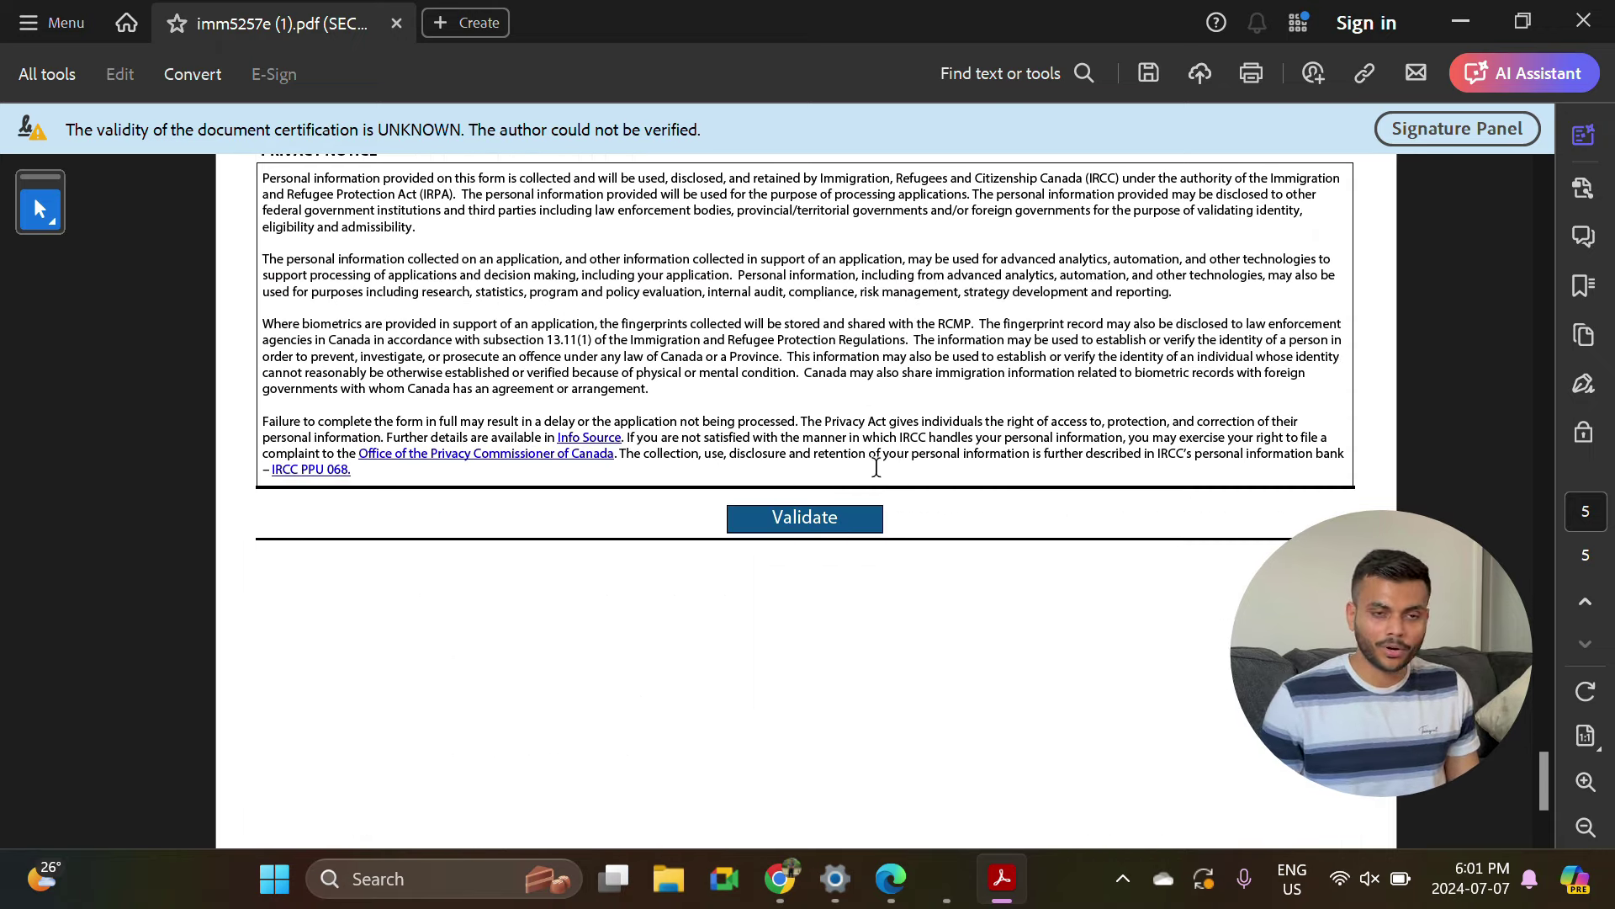
pyautogui.scroll(8, 1075, 472)
pyautogui.scroll(-2, 1074, 576)
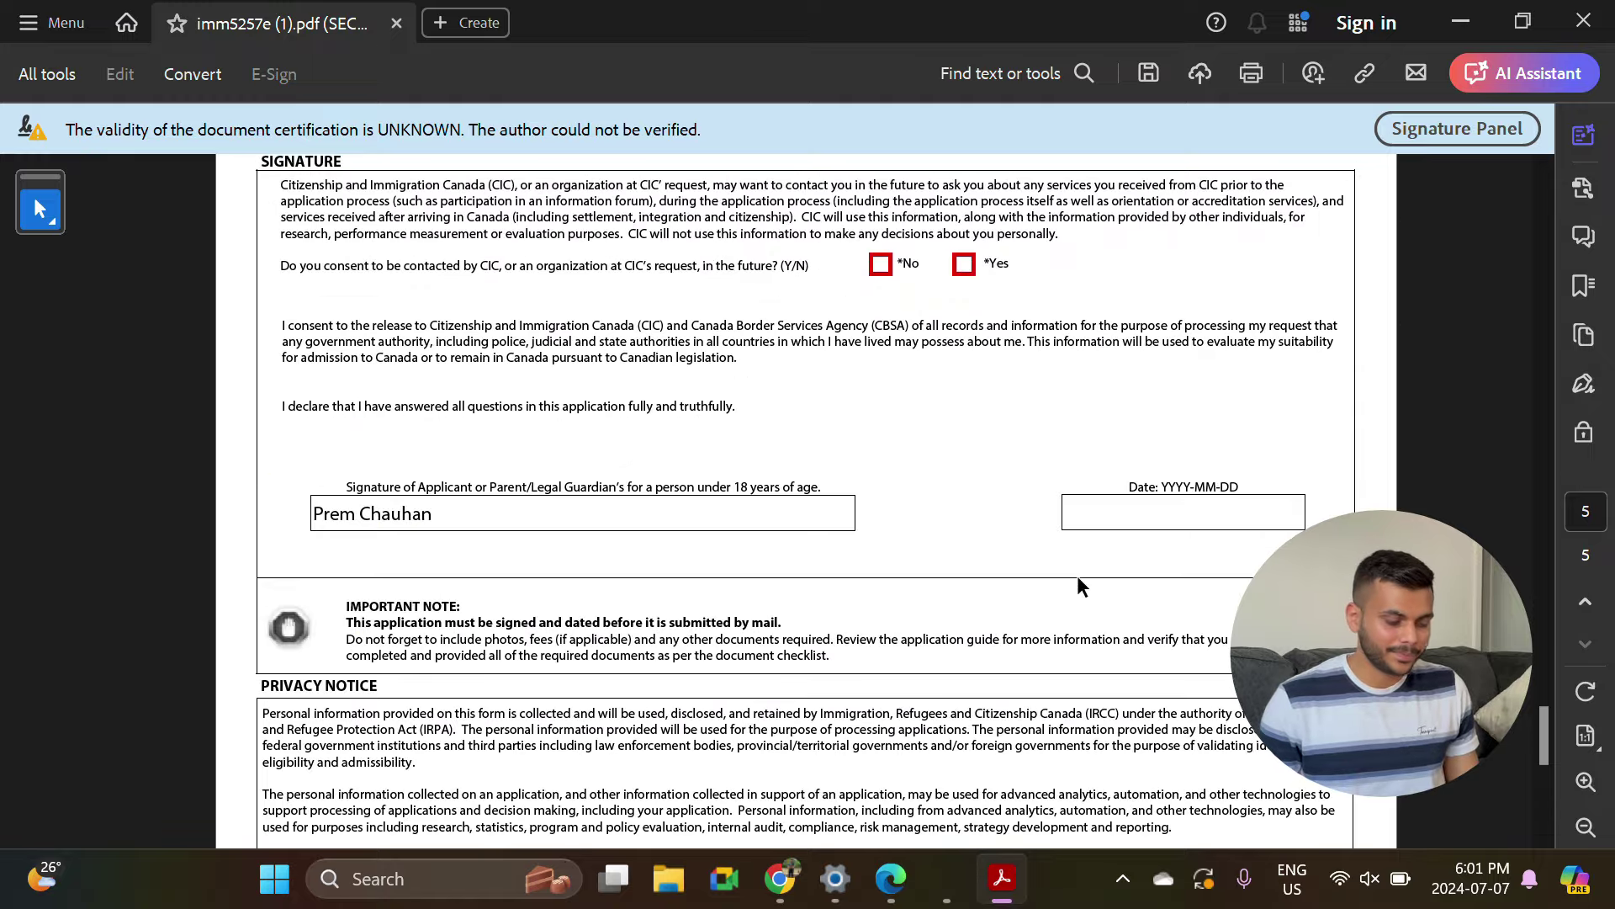
pyautogui.hotkey('alt', 'Tab')
pyautogui.scroll(-3, 1027, 472)
pyautogui.scroll(-7, 1027, 476)
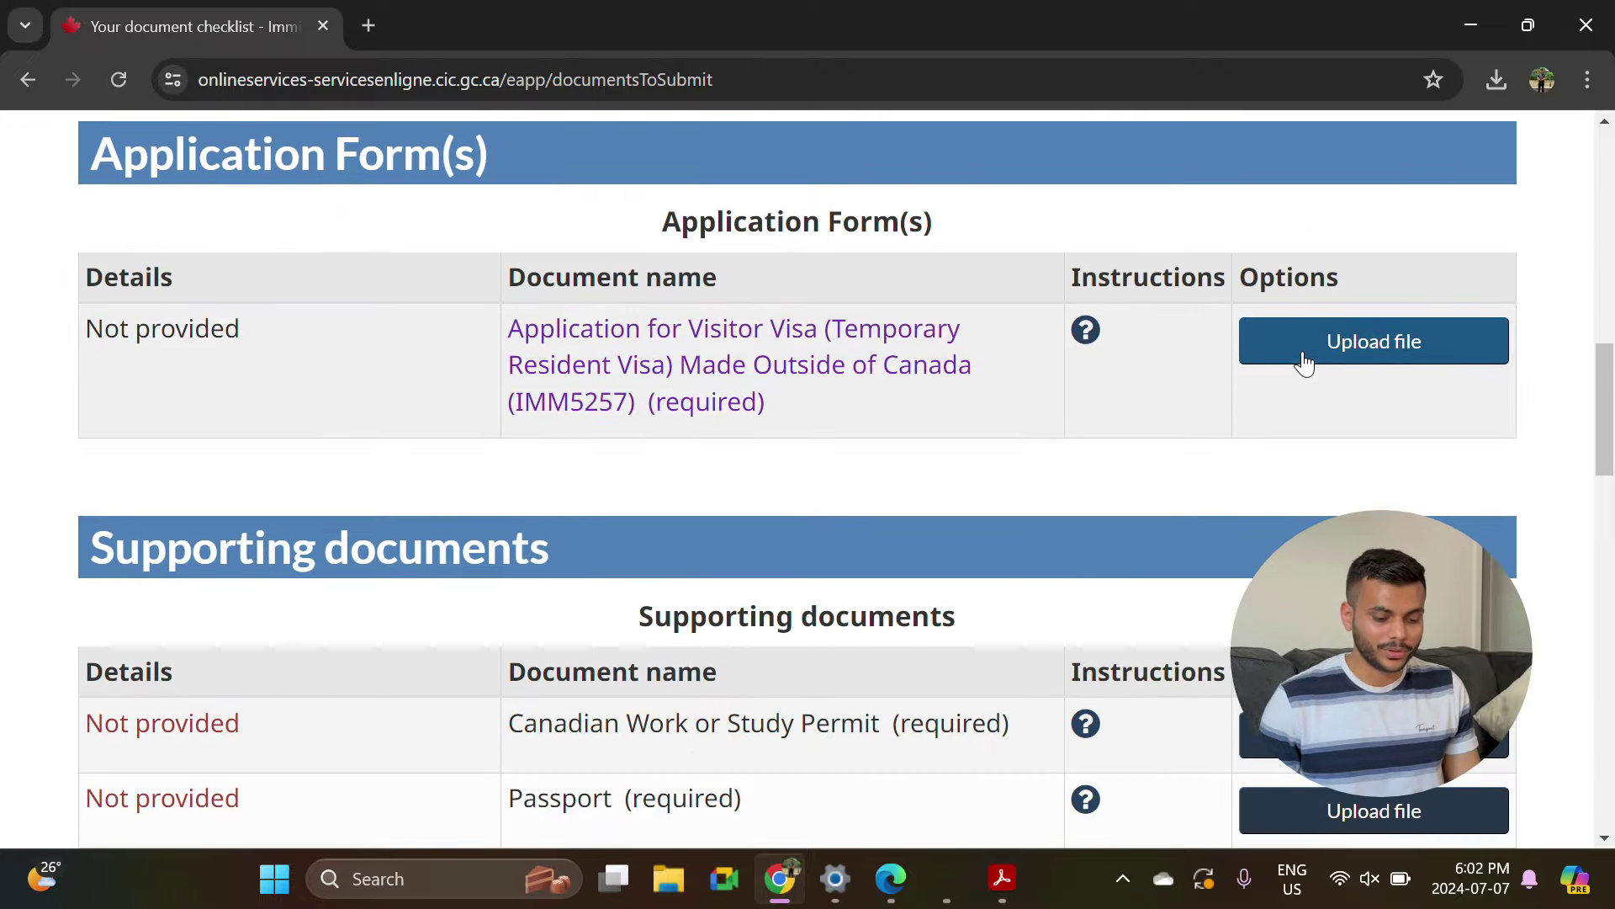
# Review the checklist: Schedule 1 (IMM 5257) and Client Information not provided, $100 visitor fee.
pyautogui.scroll(-3, 1305, 360)
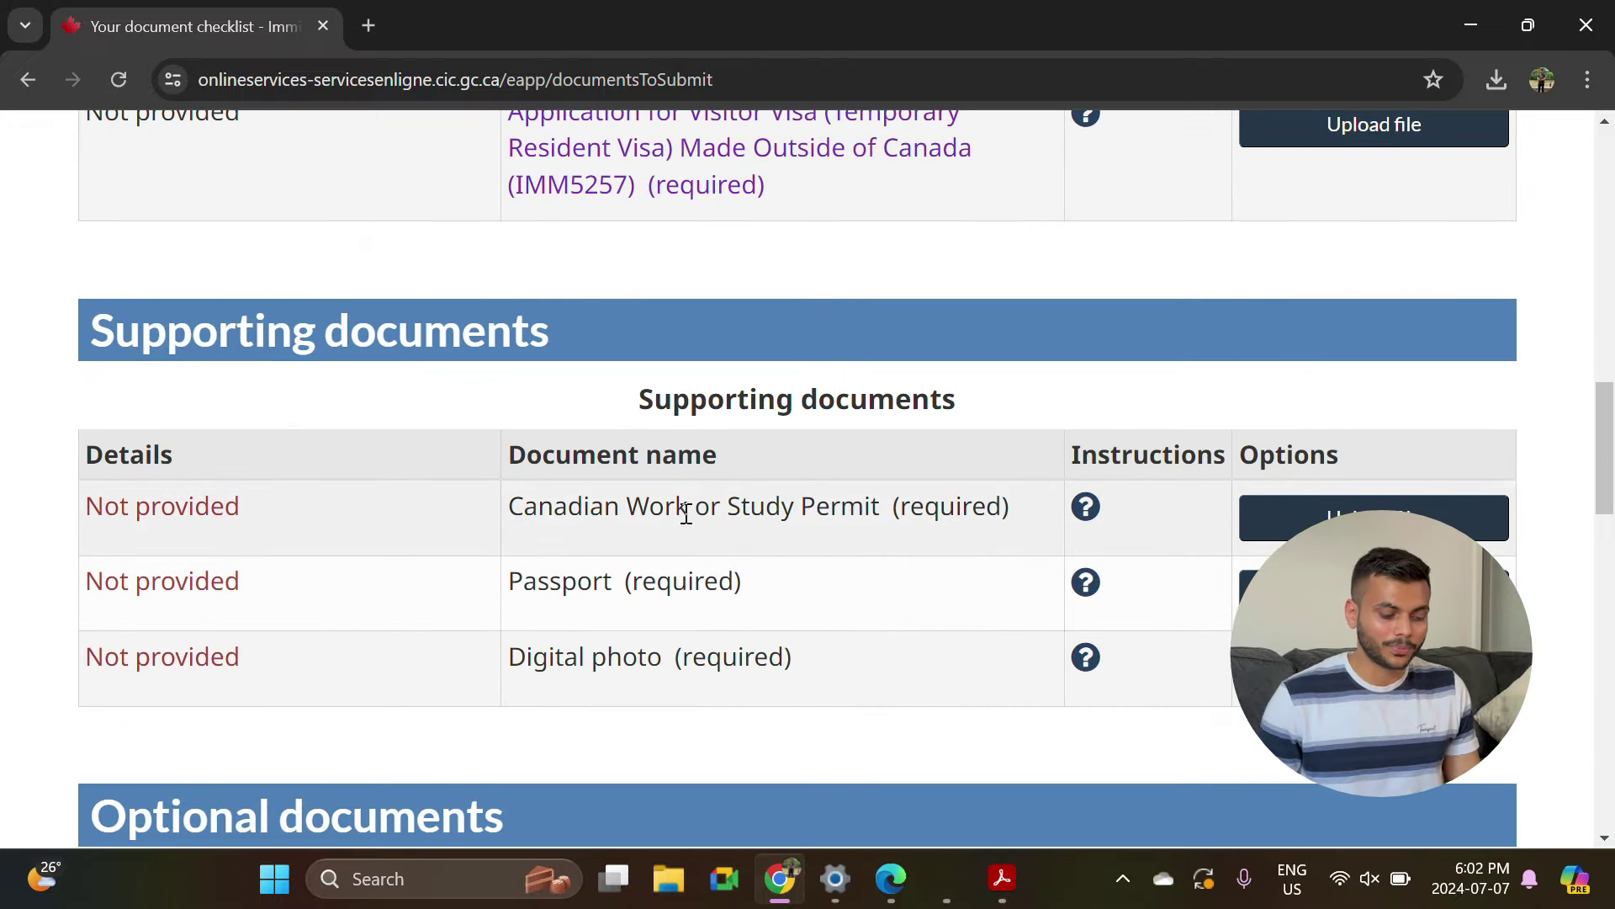
pyautogui.scroll(-15, 755, 625)
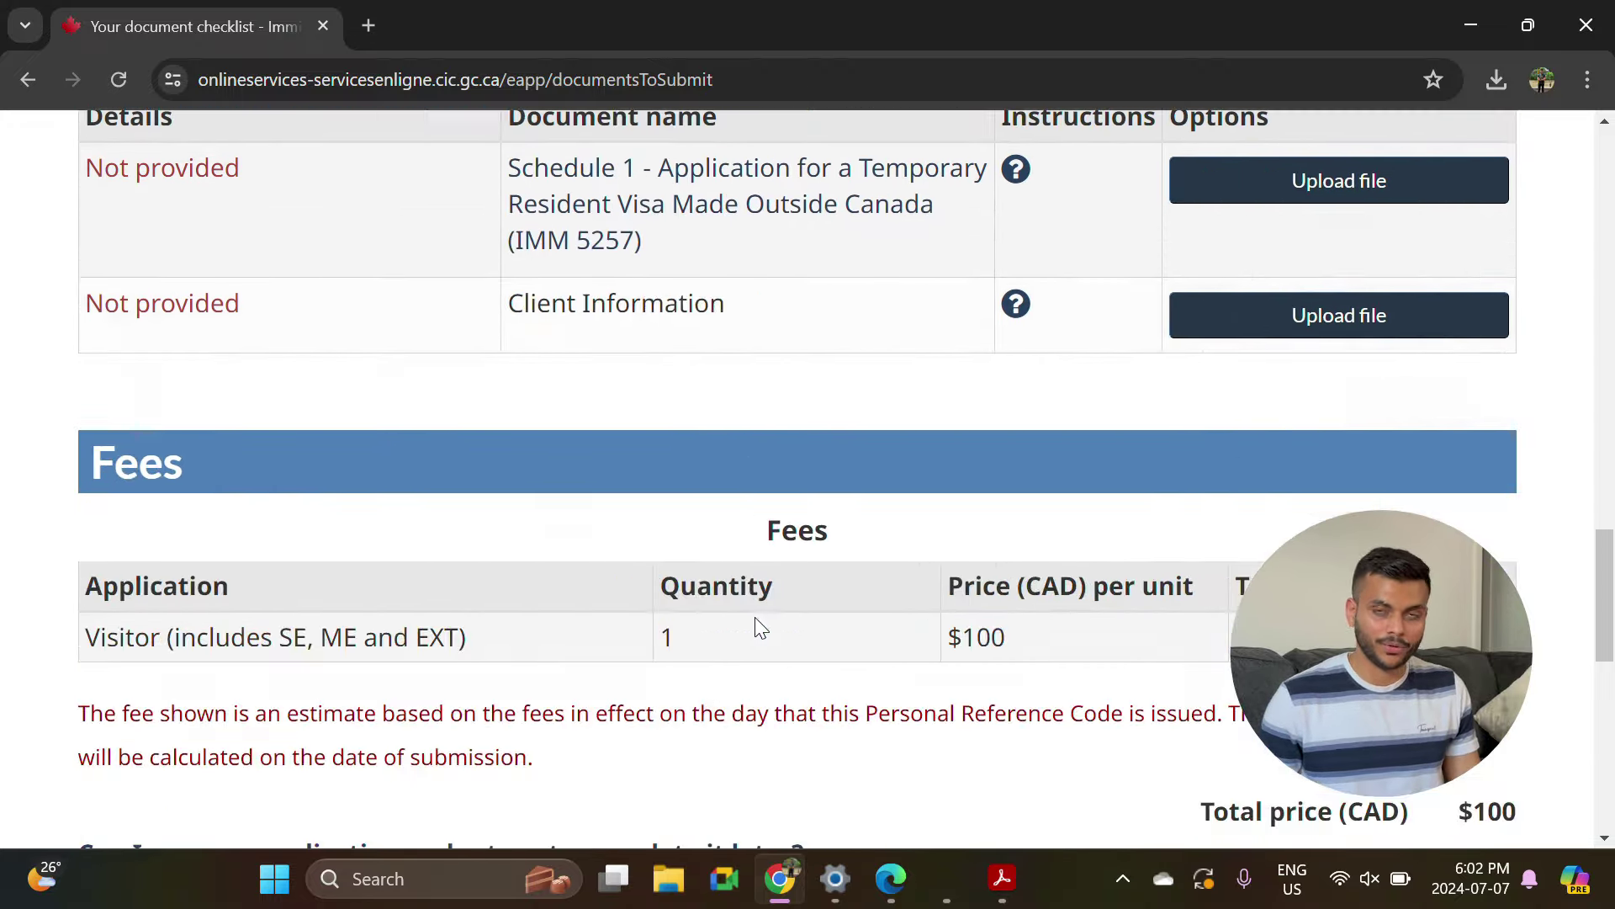
pyautogui.scroll(5, 755, 619)
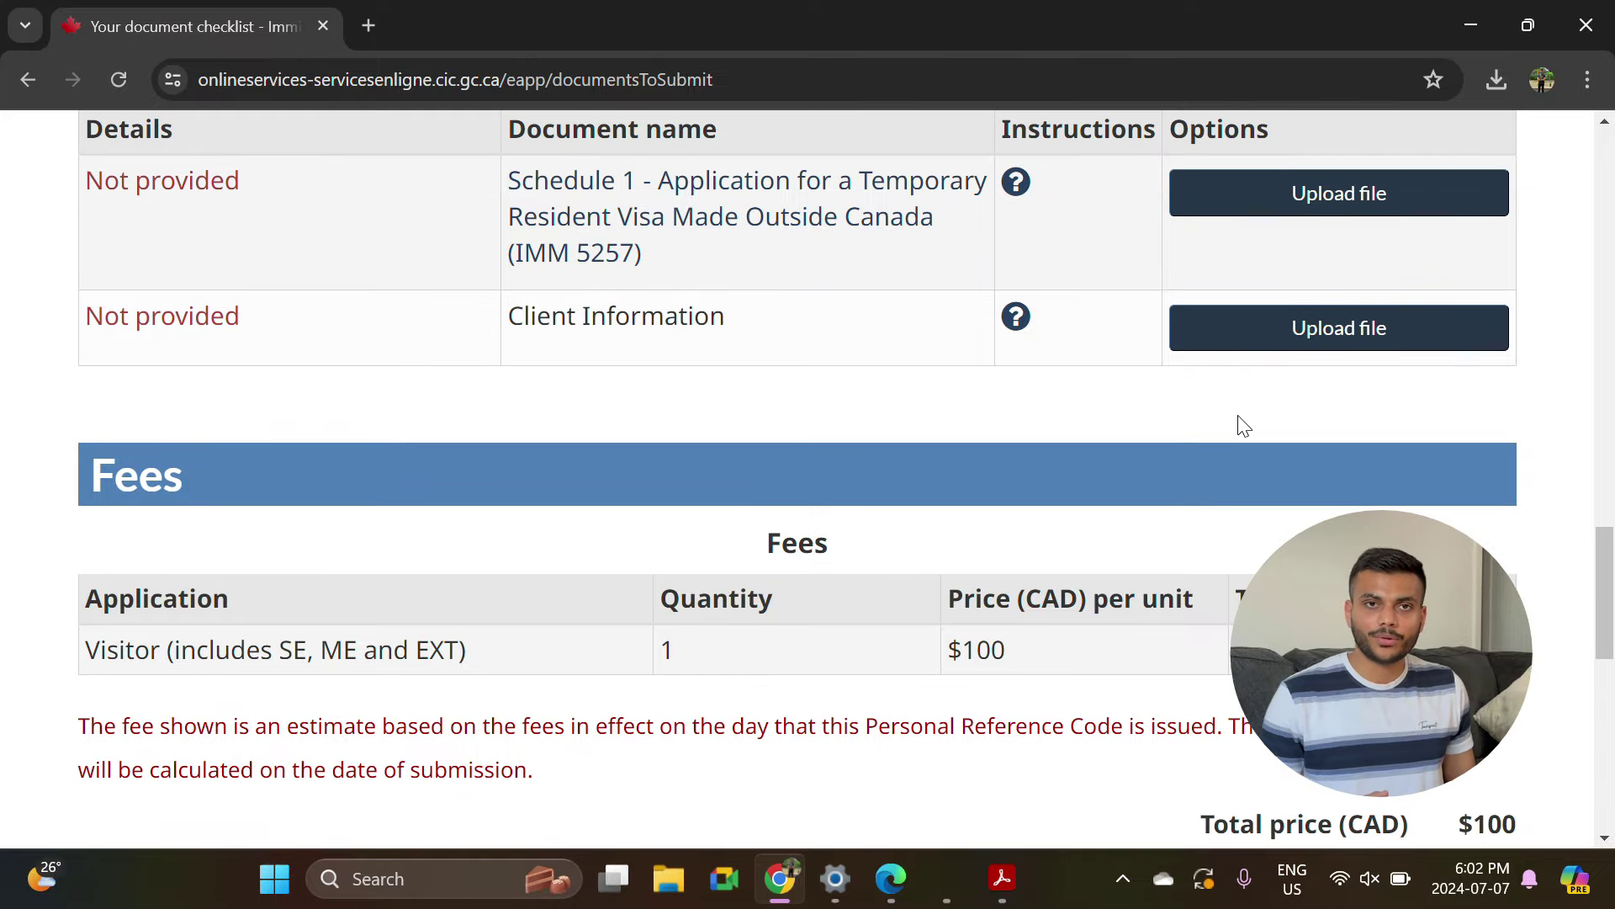